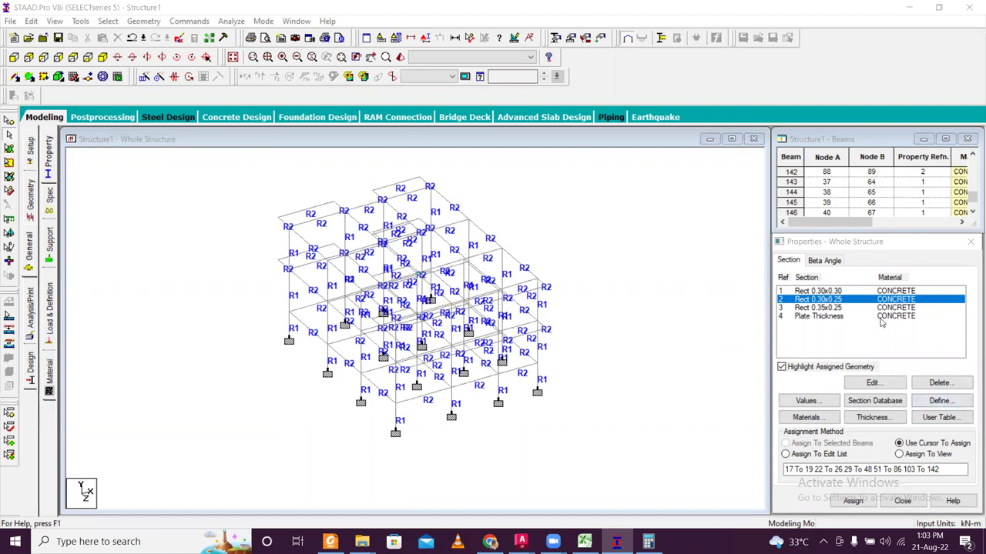
Select Plate Thickness in the Properties list and orbit and zoom the 3D frame.
click(831, 316)
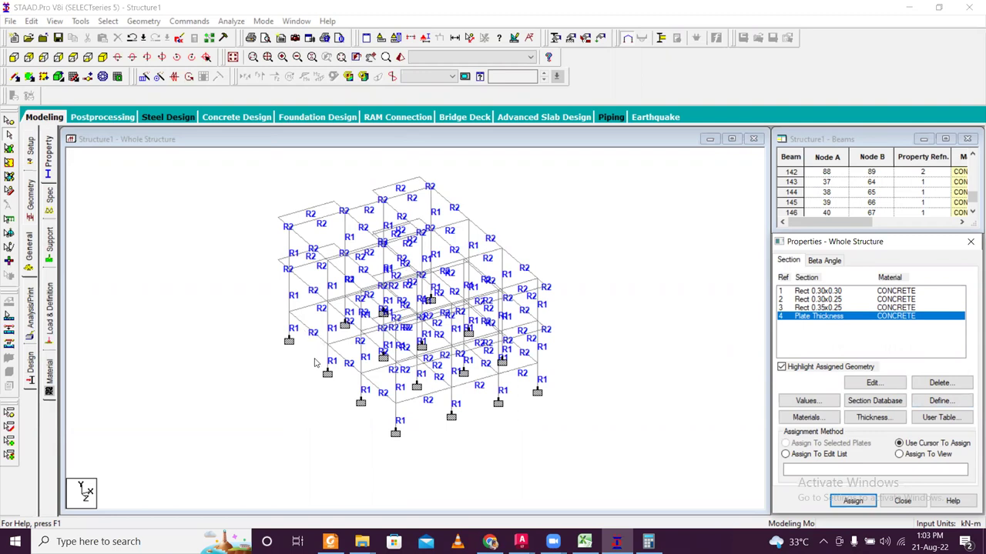
middle_drag(329, 389, 358, 383)
scroll(358, 383, up, 2)
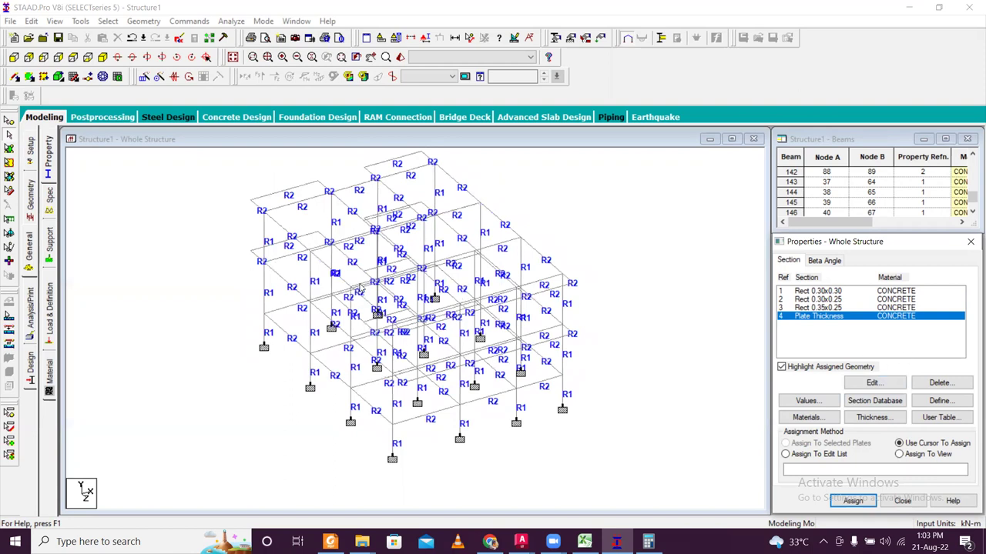
scroll(360, 290, down, 2)
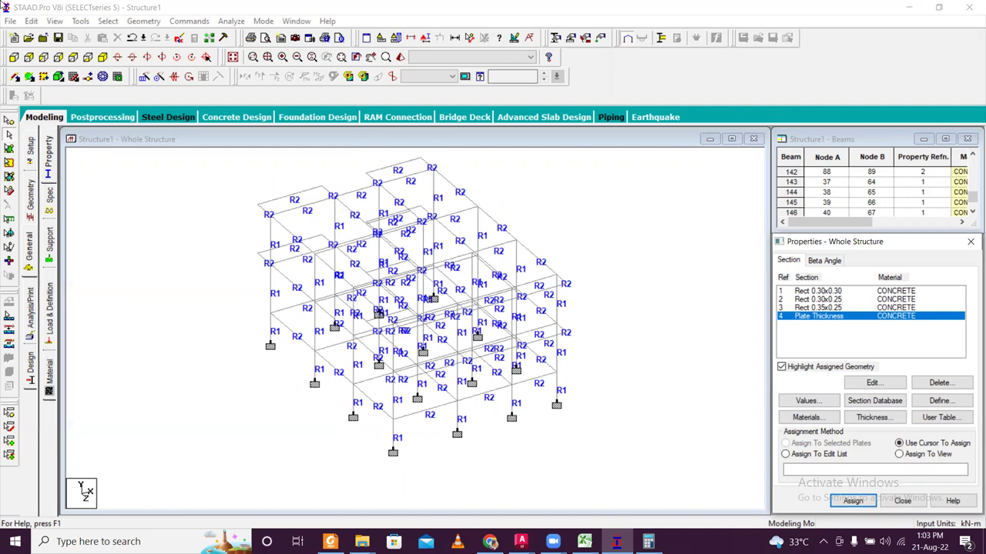
In front view, window-select the middle floor's beams and display only them.
click(12, 58)
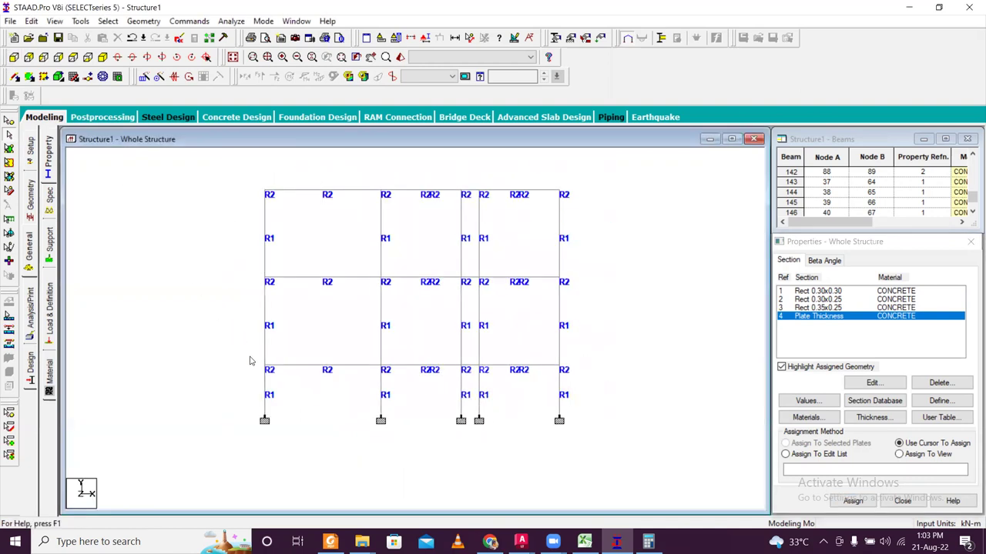
drag(504, 353, 599, 285)
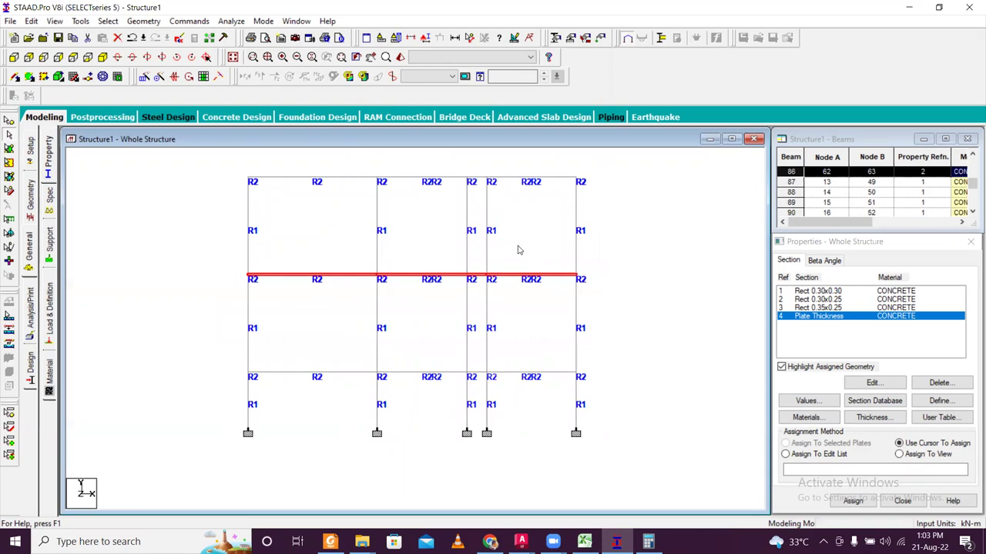
click(55, 21)
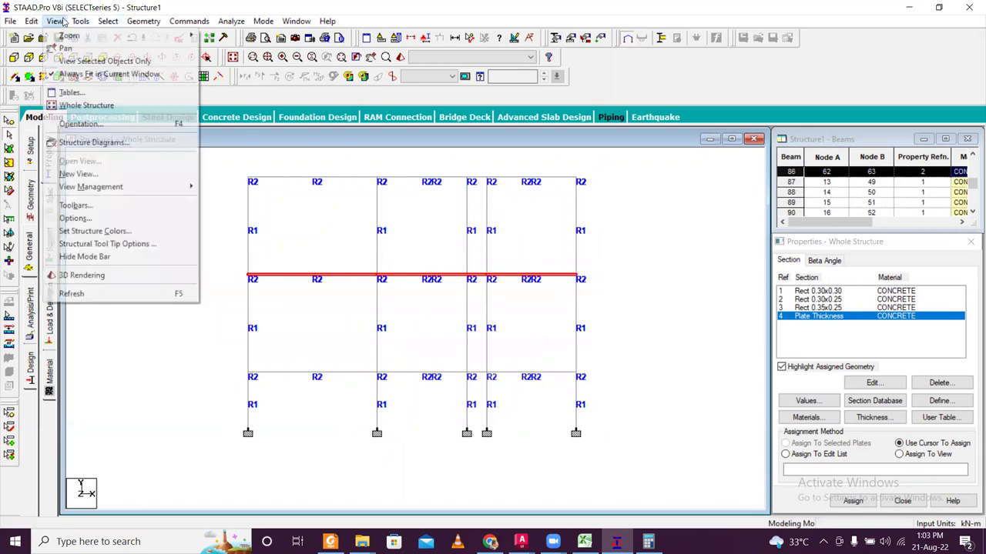
mouse_move(71, 23)
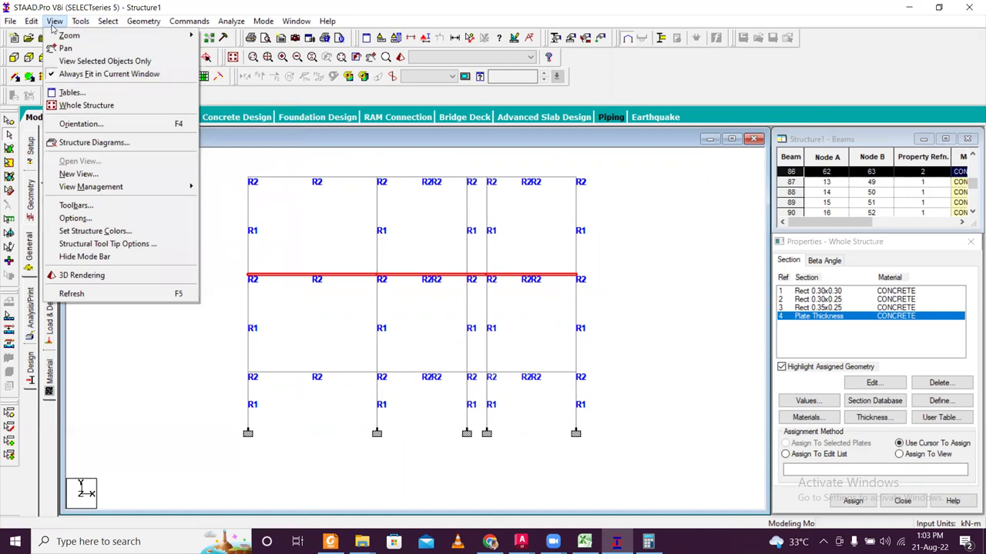
click(98, 62)
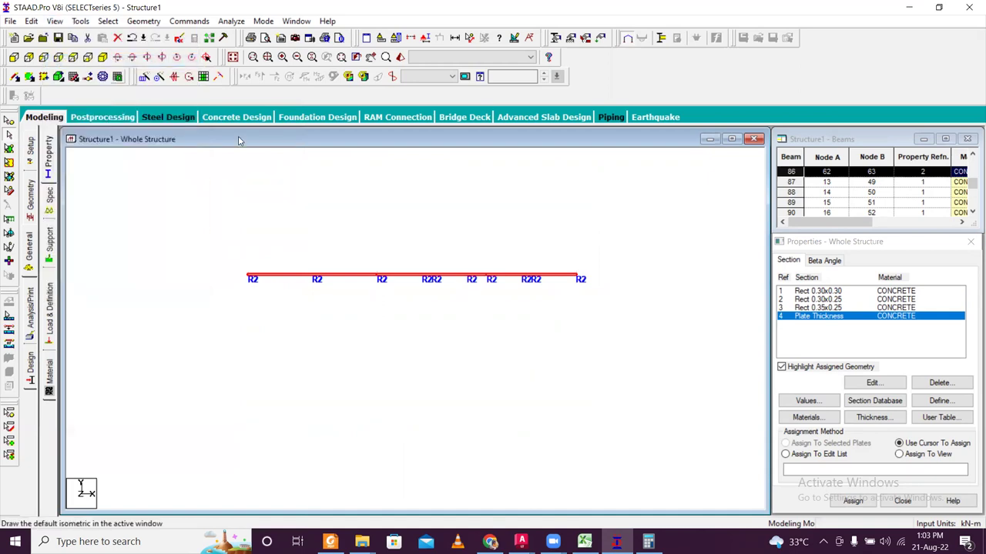
Switch the isolated floor beams to top plan view and clear the selection.
click(84, 59)
click(603, 371)
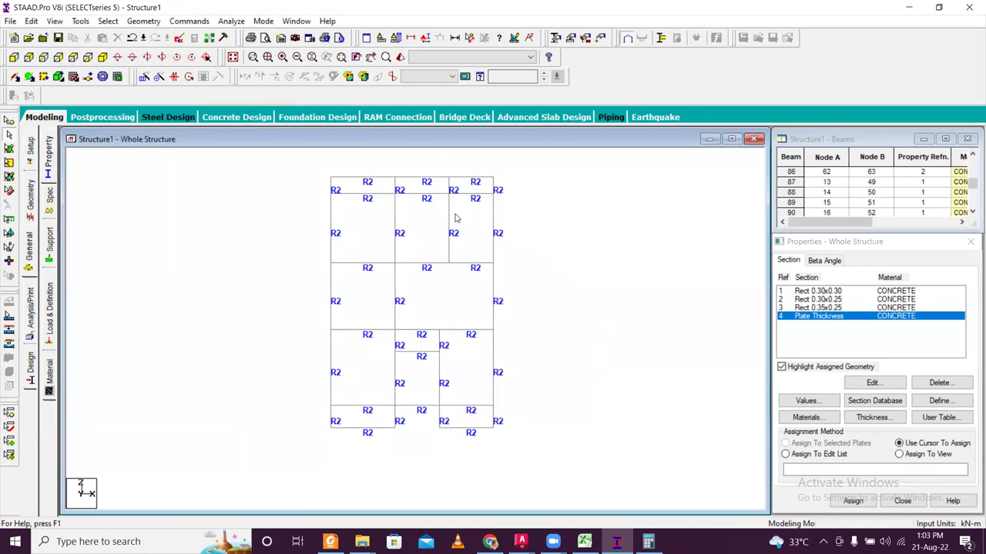
click(873, 417)
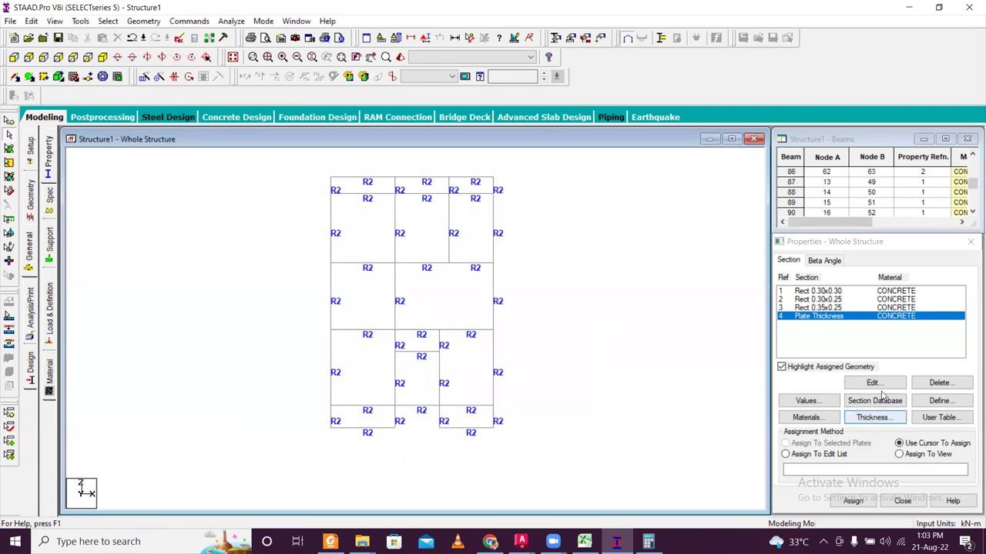
Add three four-node plates across the narrow top strip: left, middle and right panels.
click(27, 78)
scroll(376, 170, up, 3)
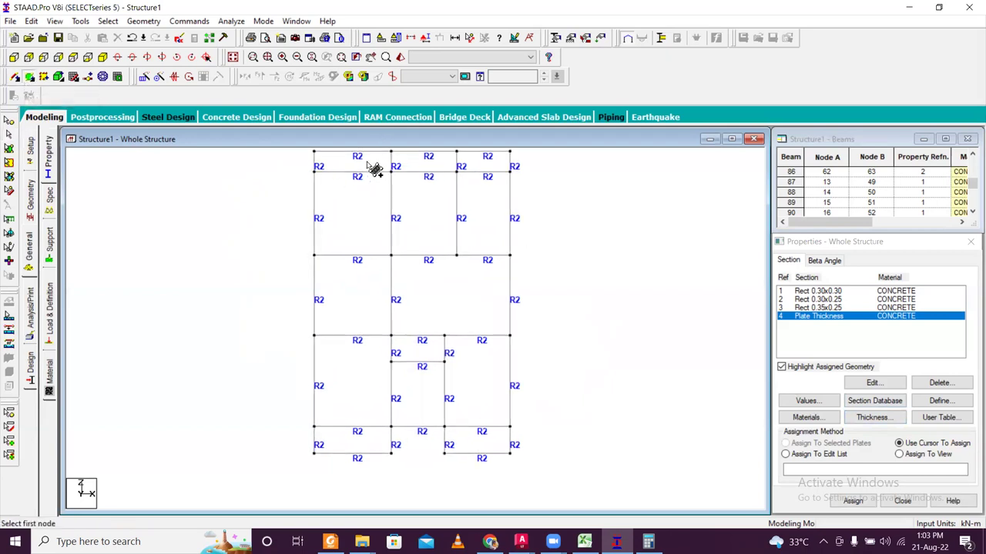
scroll(306, 257, up, 1)
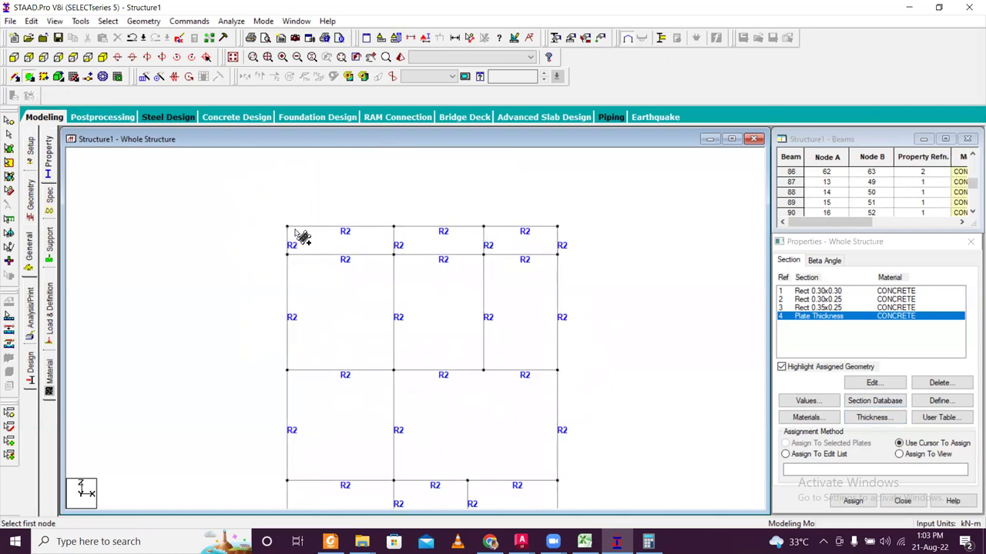
click(287, 227)
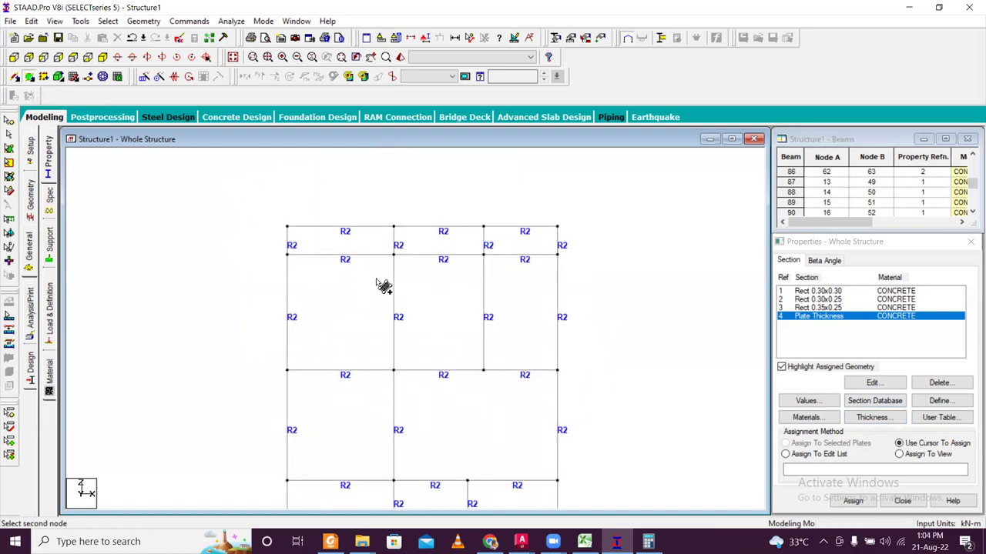
click(393, 228)
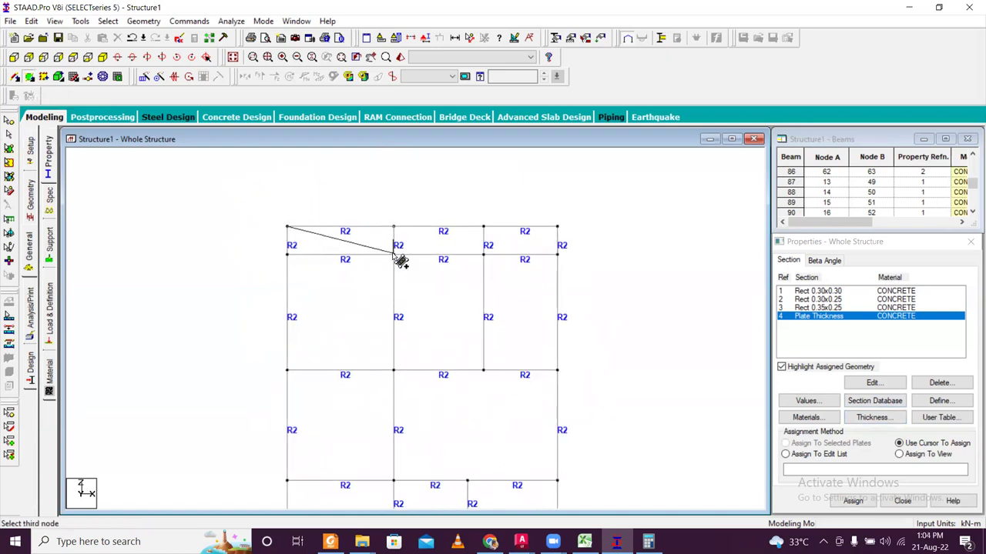
click(394, 255)
click(287, 255)
click(394, 227)
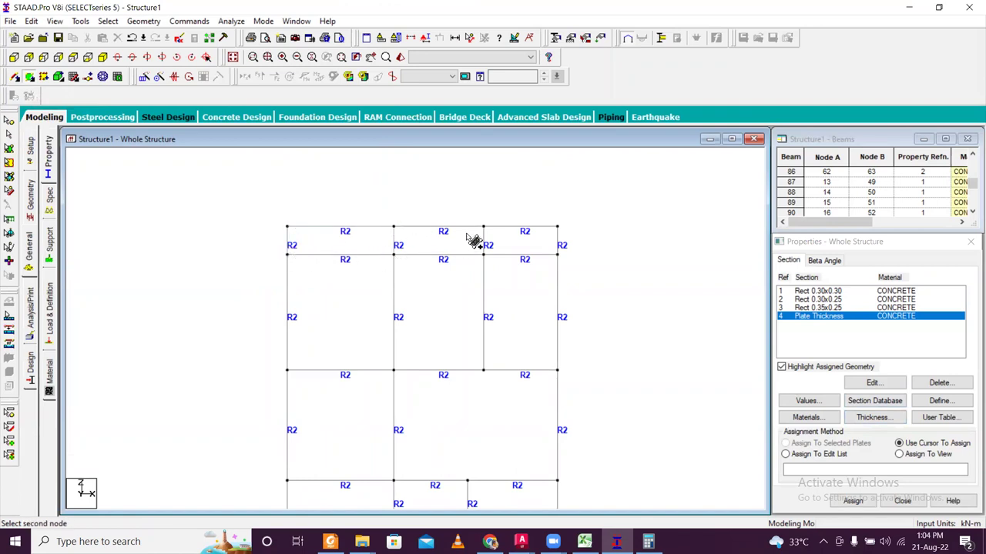
click(483, 228)
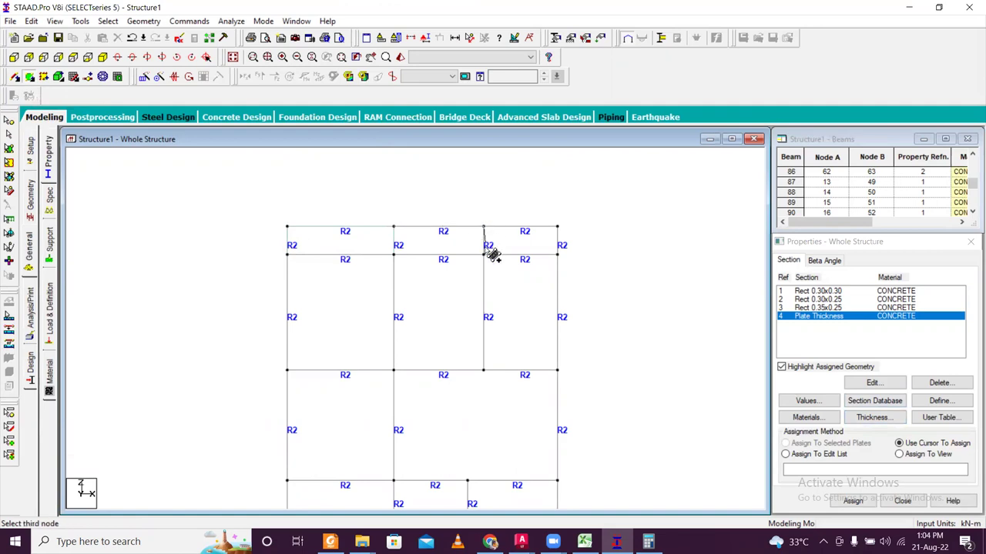
click(484, 255)
click(394, 255)
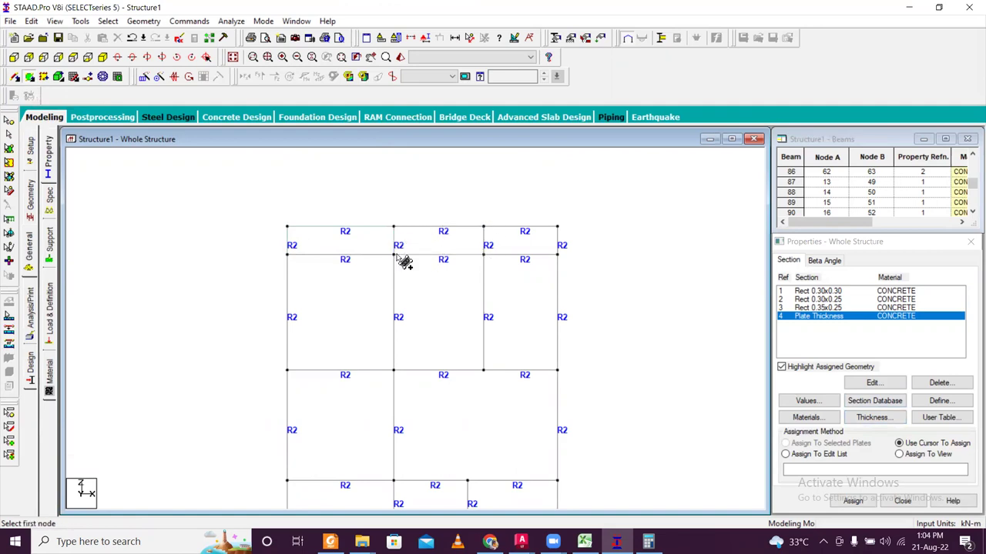
click(484, 228)
click(558, 228)
click(558, 255)
click(484, 255)
Add four-node plates in the left, middle and right bays below the strip.
click(287, 255)
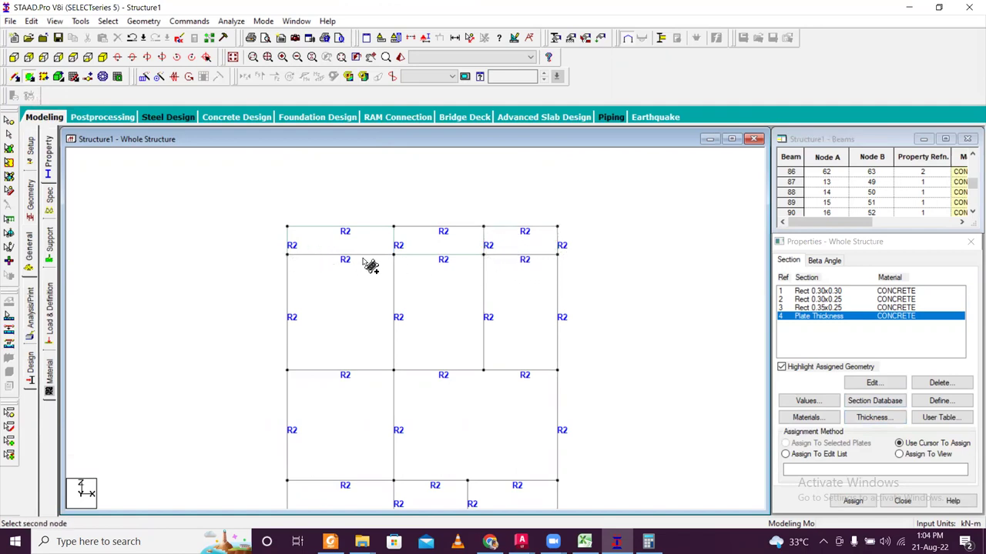
click(394, 255)
click(393, 370)
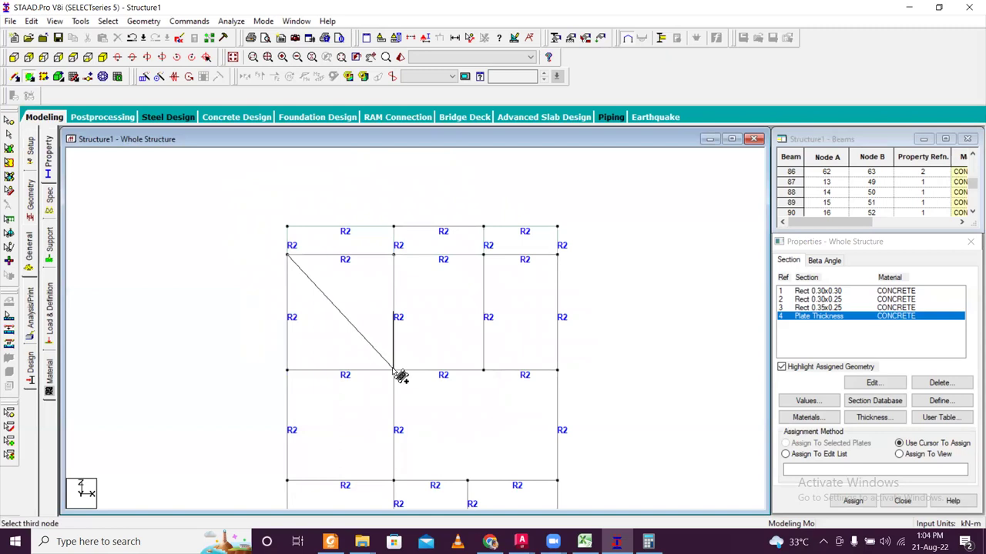
click(287, 370)
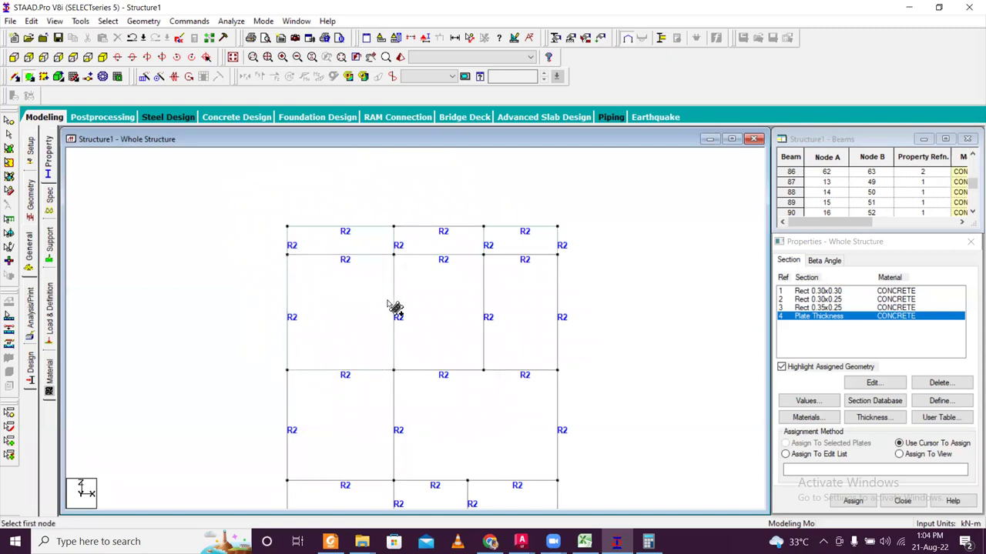
click(394, 254)
click(484, 255)
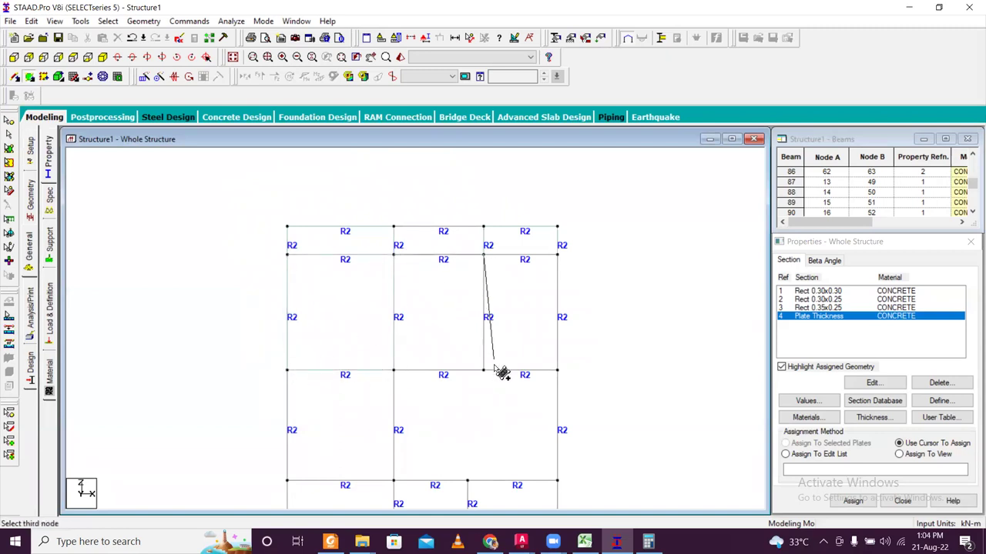
click(485, 372)
click(395, 372)
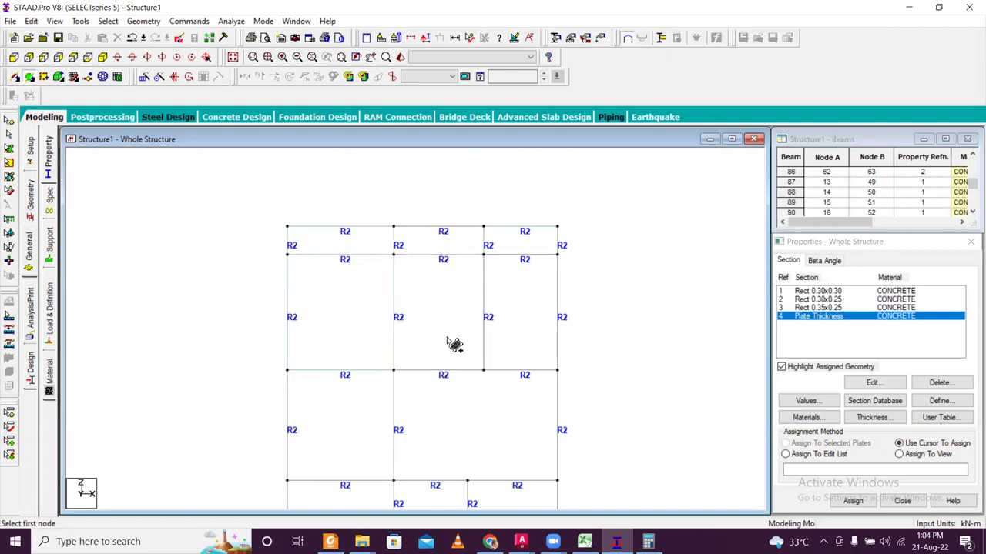
click(559, 256)
click(559, 372)
click(485, 372)
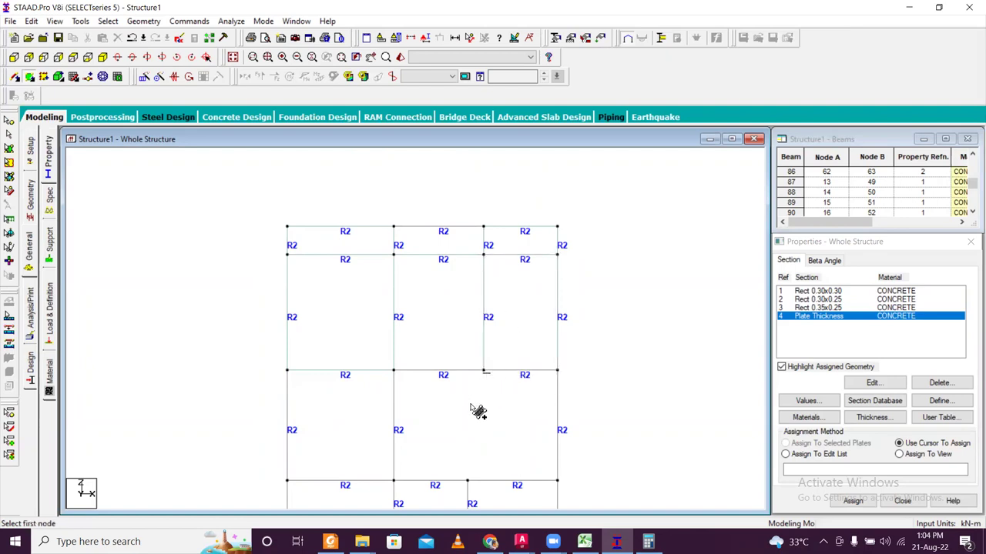
Create four-node plates over the large left and large right bays of the third row.
scroll(483, 407, up, 2)
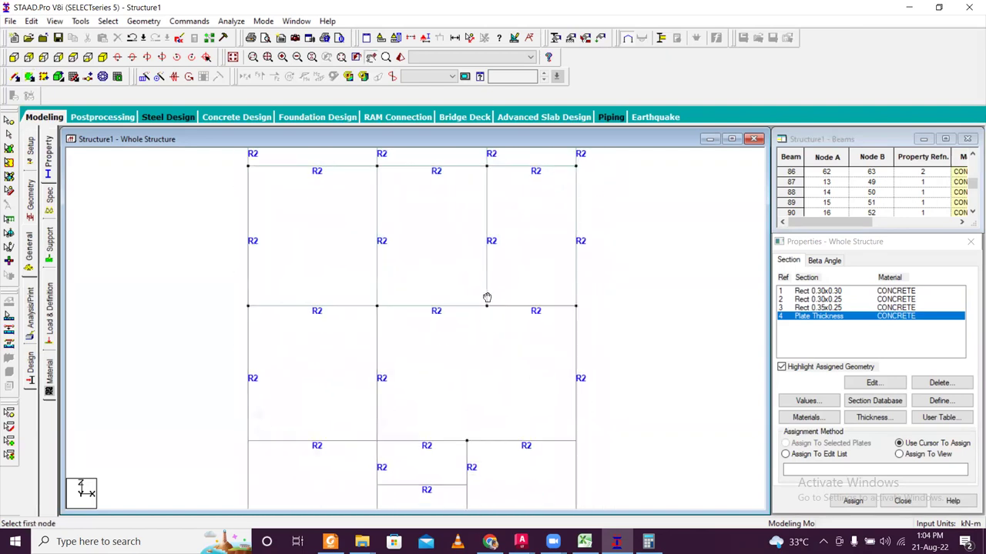
click(234, 219)
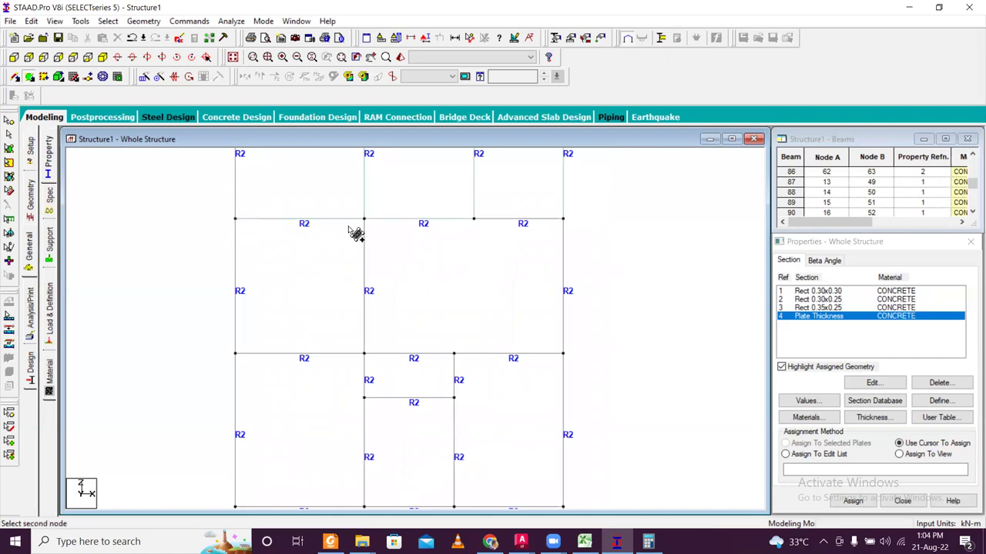
click(365, 219)
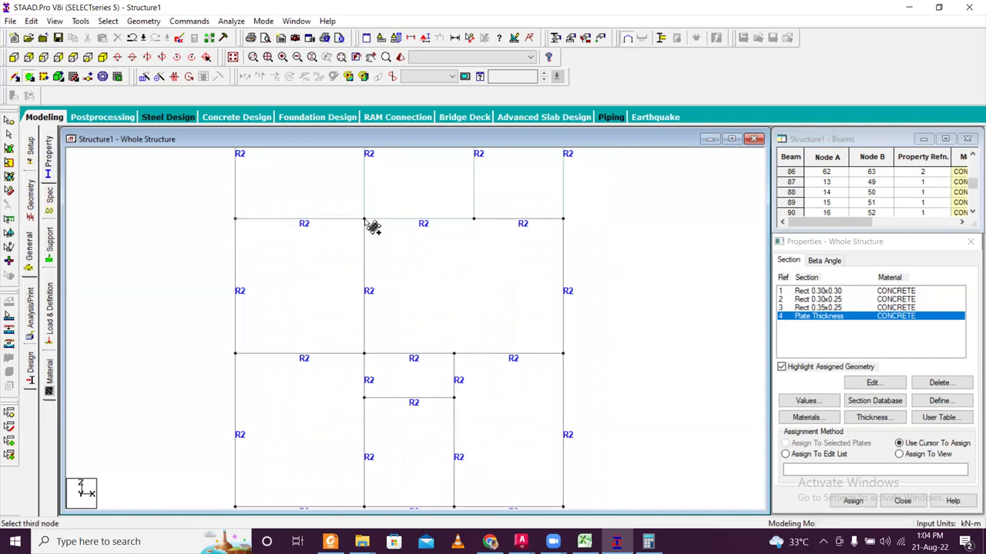
click(365, 355)
click(235, 353)
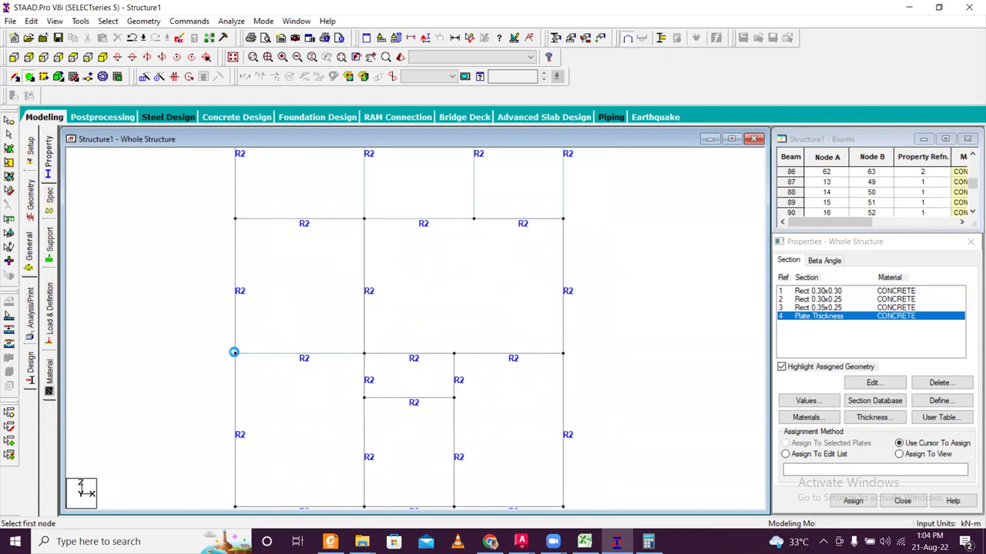
click(365, 220)
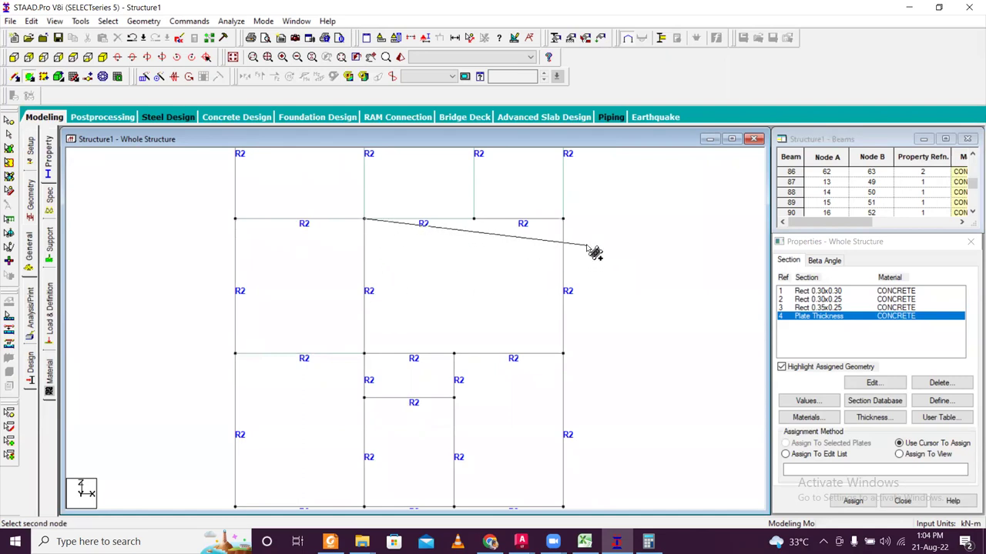
click(564, 220)
click(563, 354)
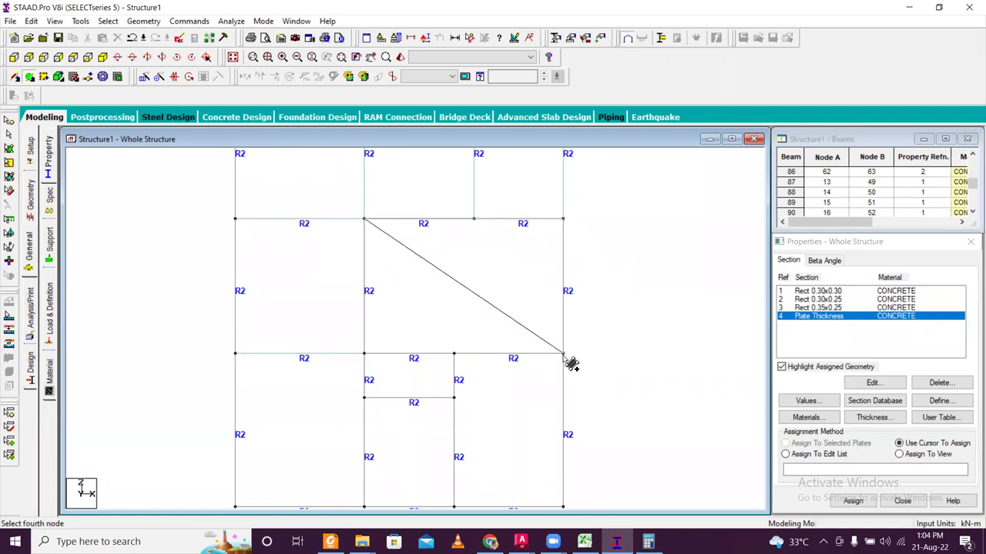
click(365, 355)
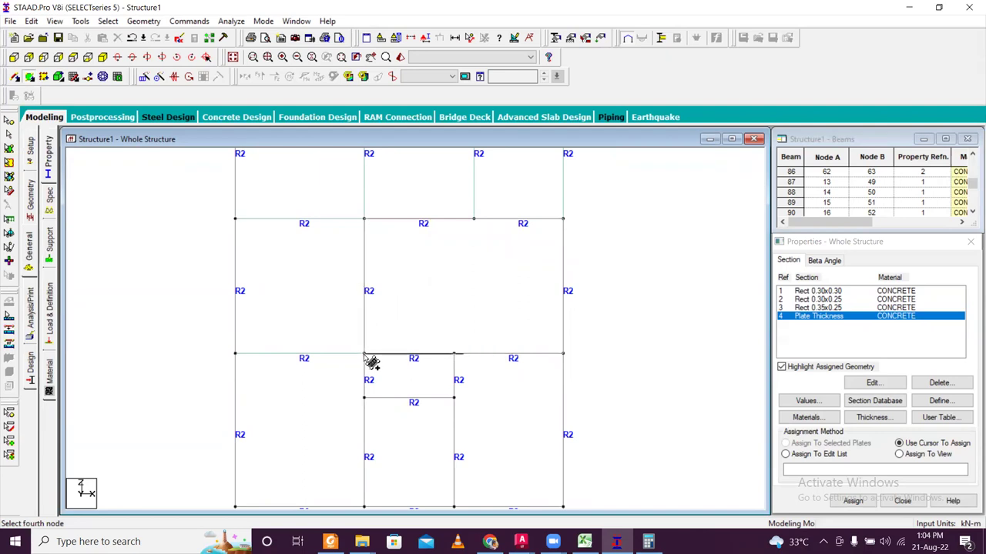
scroll(425, 301, down, 2)
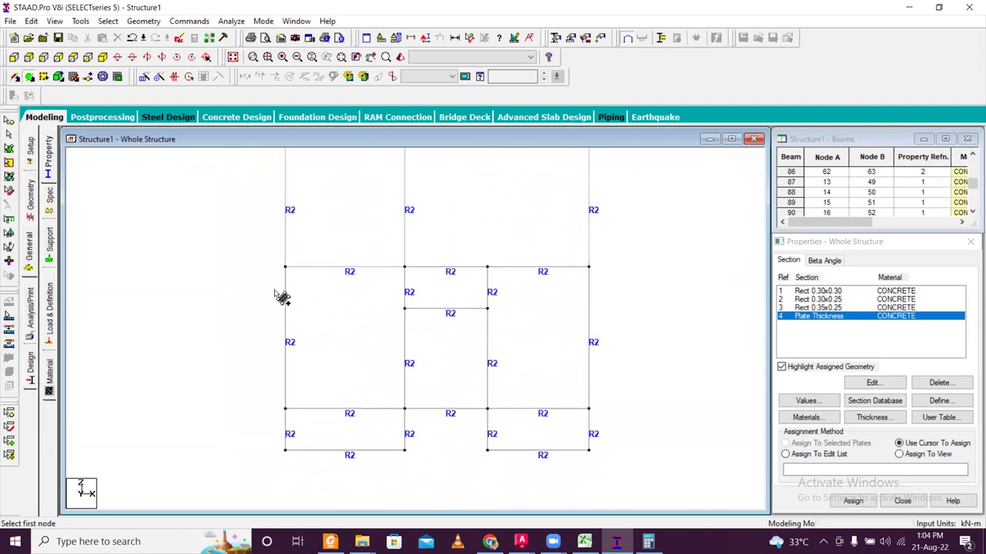
Plate the lower-left bay, the bottom-left strip and the central bay.
click(285, 268)
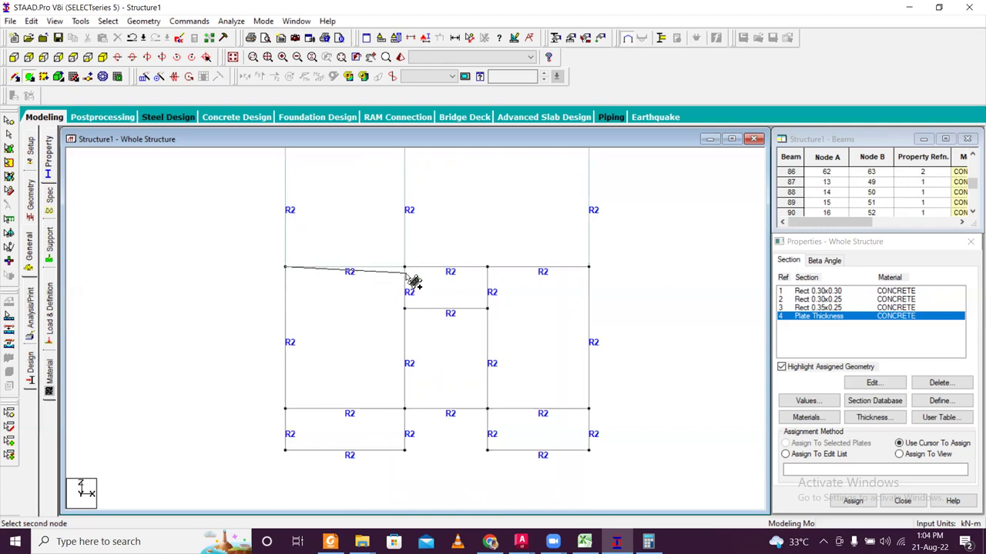
click(404, 268)
click(405, 409)
click(285, 411)
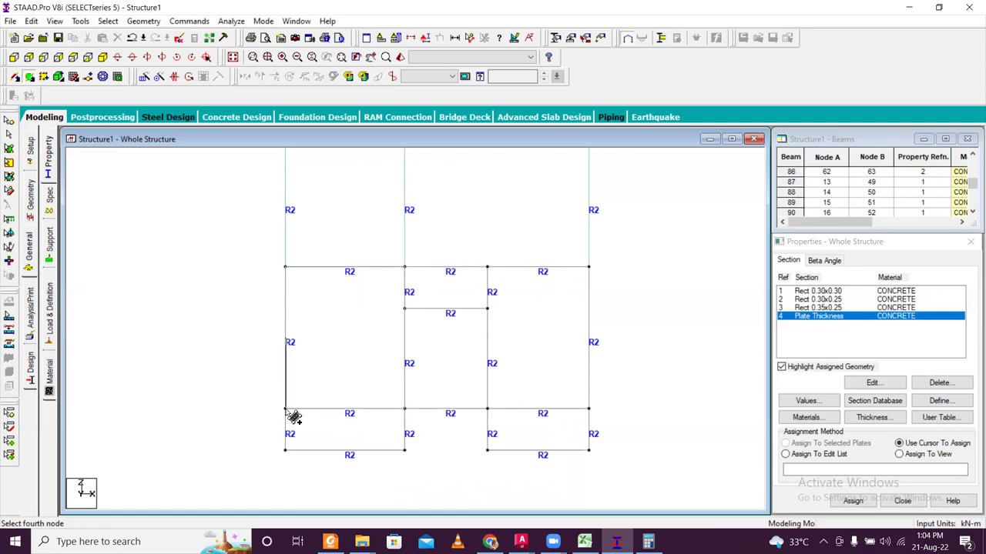
click(285, 409)
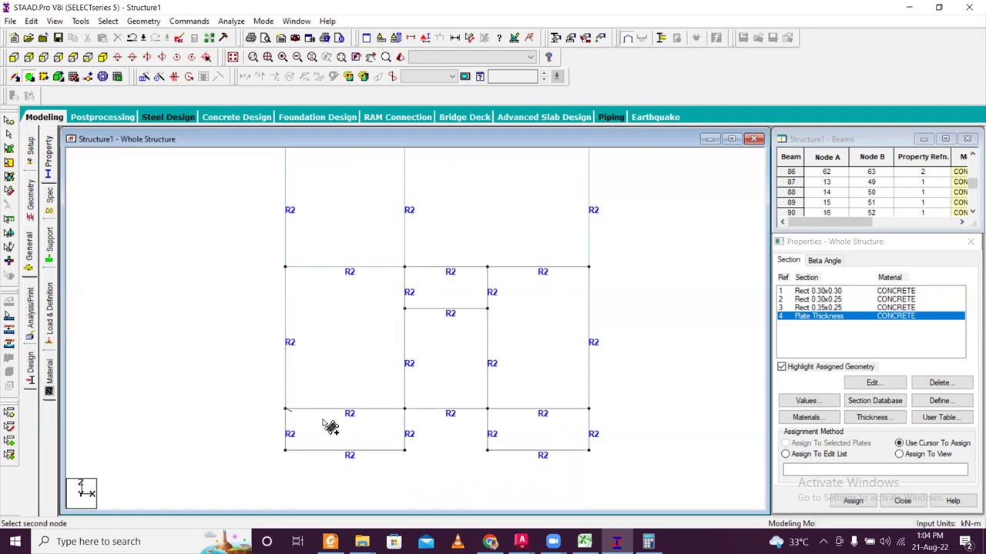
click(406, 411)
click(406, 452)
click(285, 451)
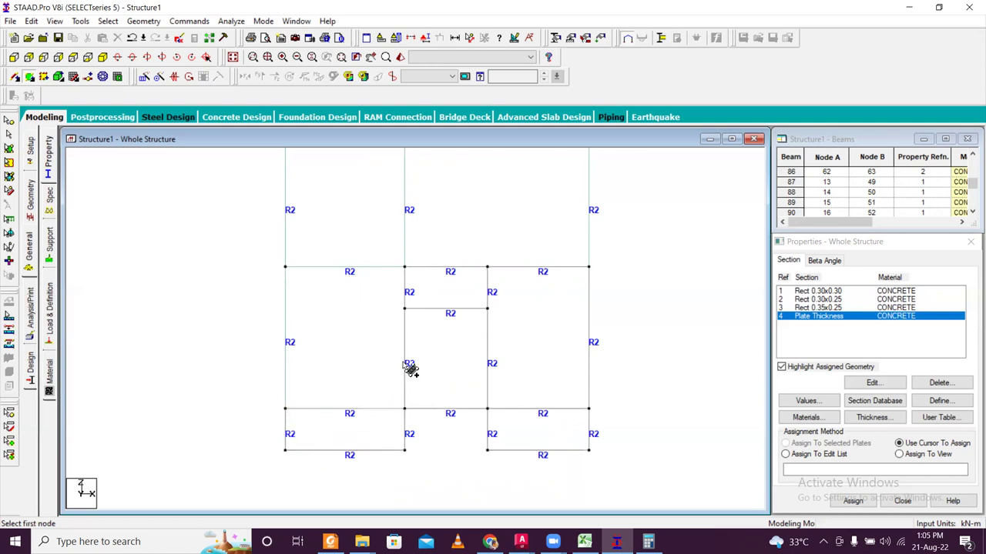
click(487, 268)
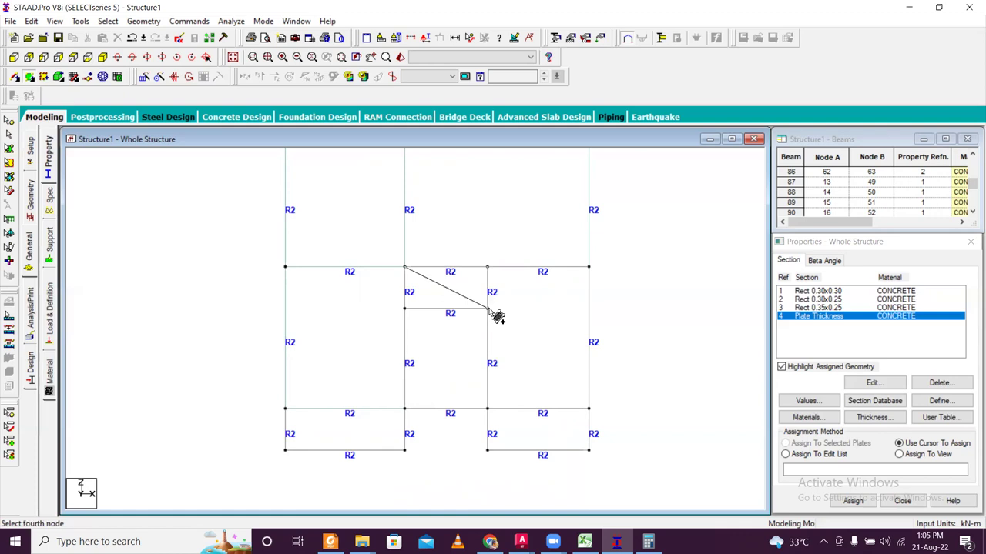
click(405, 310)
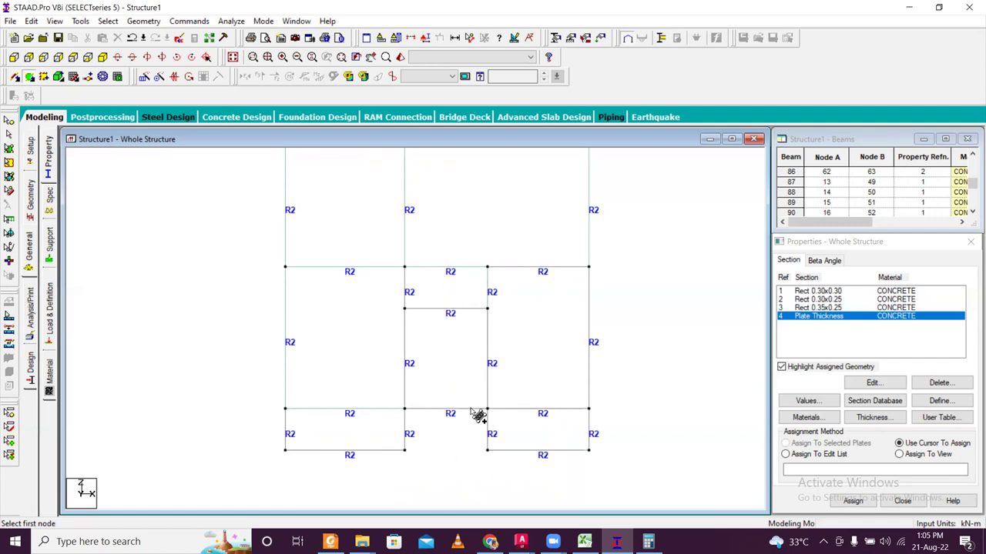
Plate the right bay and the lower-right strip, then zoom out over the full plan.
middle_drag(529, 425, 406, 424)
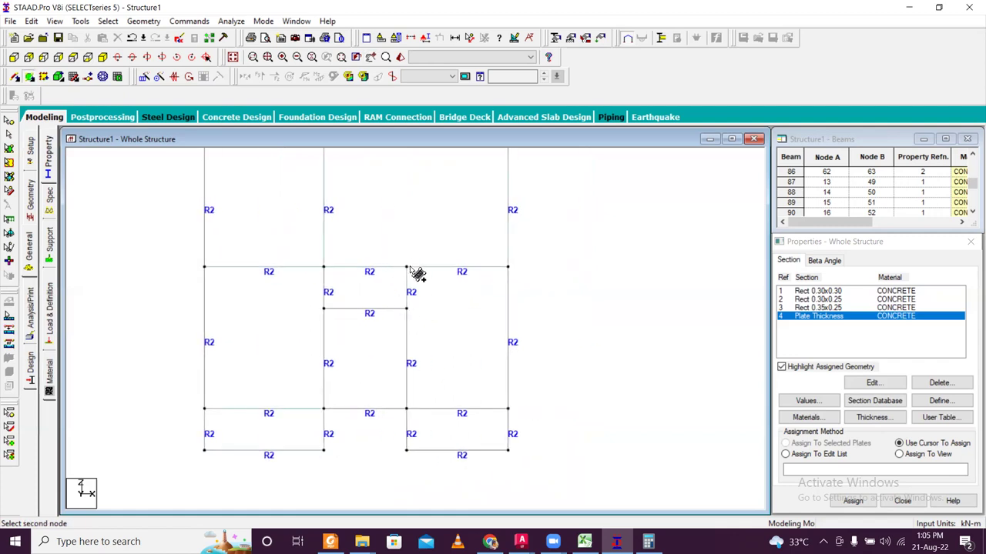
click(509, 267)
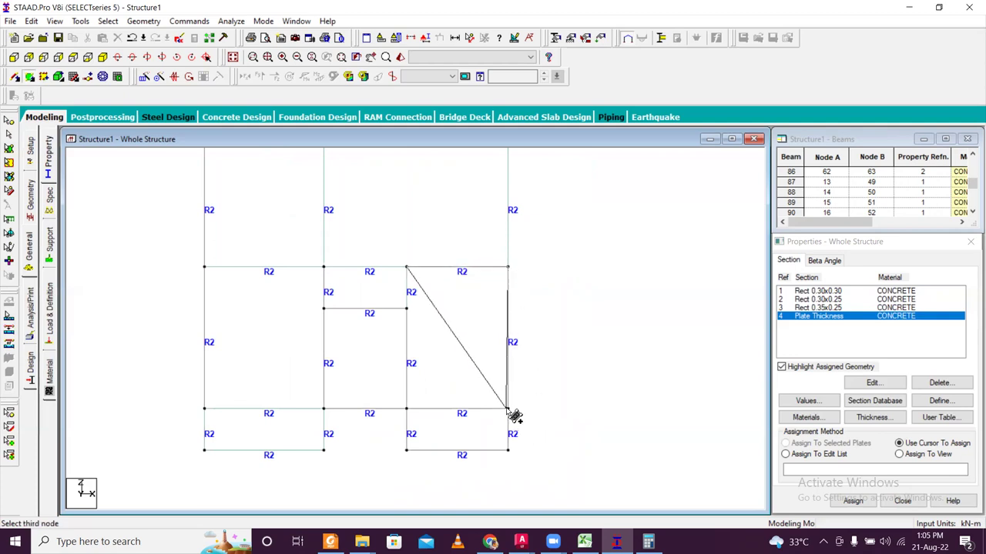
click(508, 409)
click(406, 409)
click(406, 409)
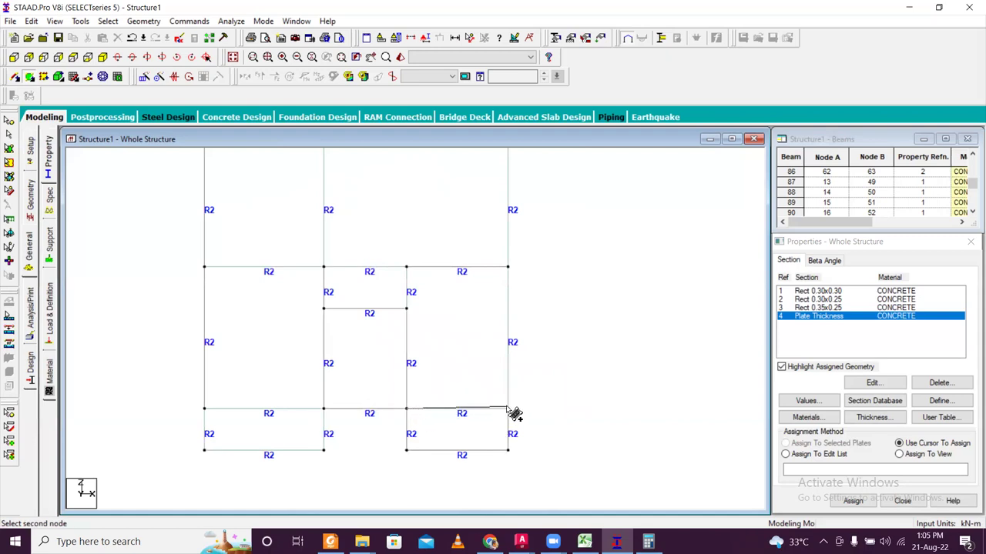
click(508, 409)
click(508, 451)
click(406, 451)
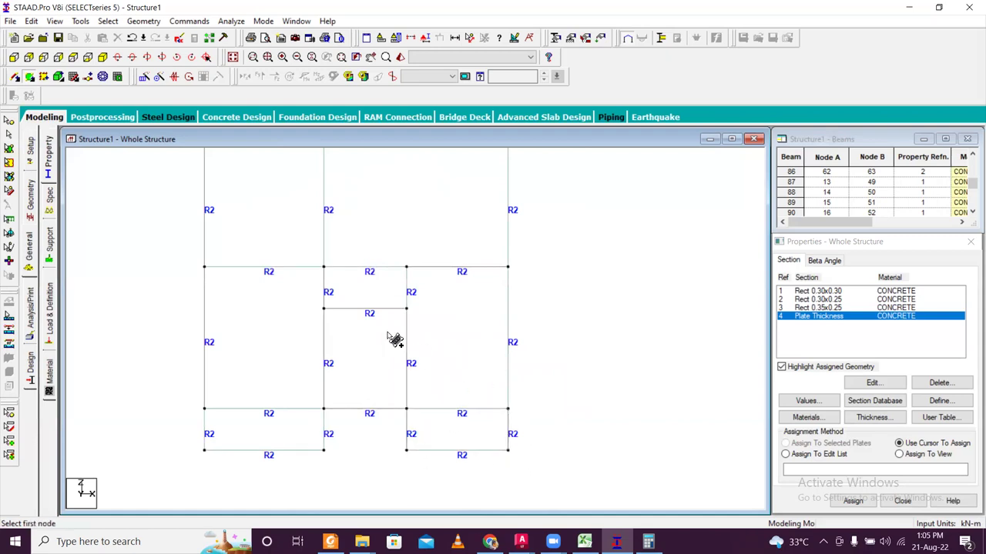
scroll(368, 362, down, 1)
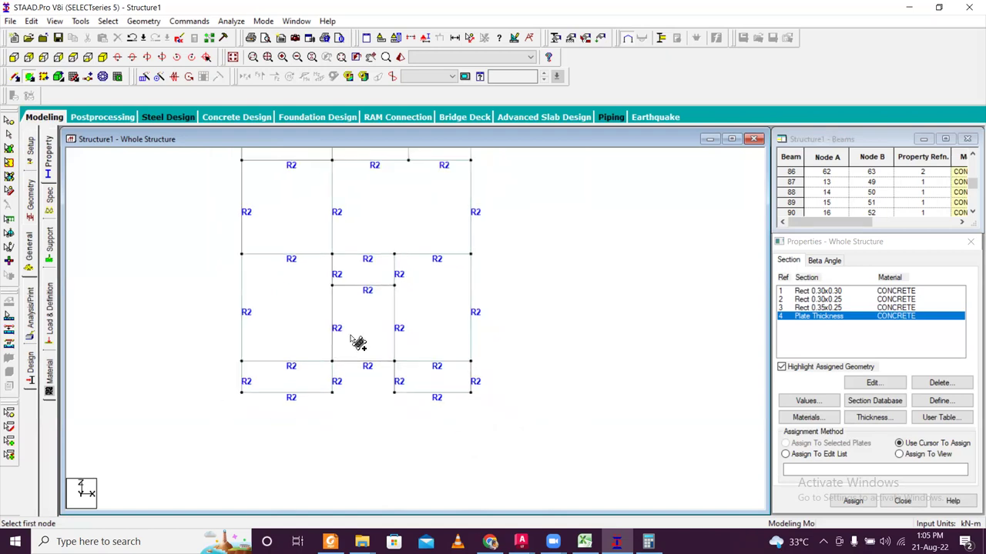
scroll(369, 322, down, 1)
middle_drag(368, 315, 392, 372)
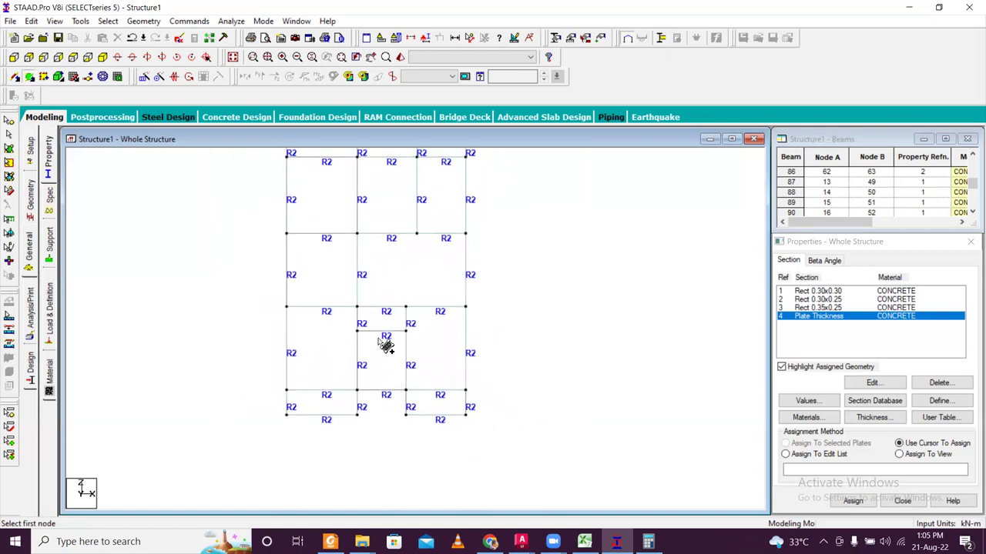
Restore the whole structure, then isolate the top-storey beams and view them in plan.
click(54, 20)
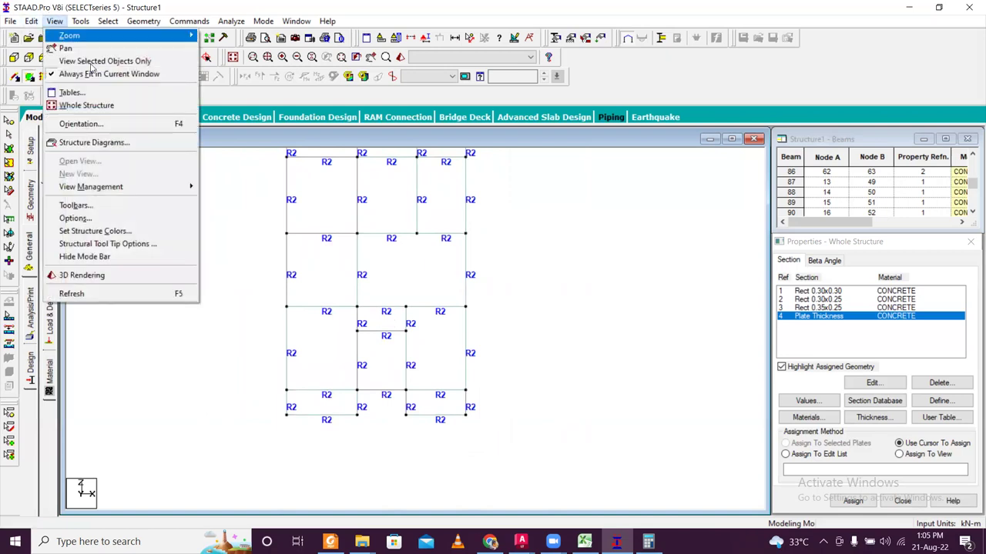
click(105, 109)
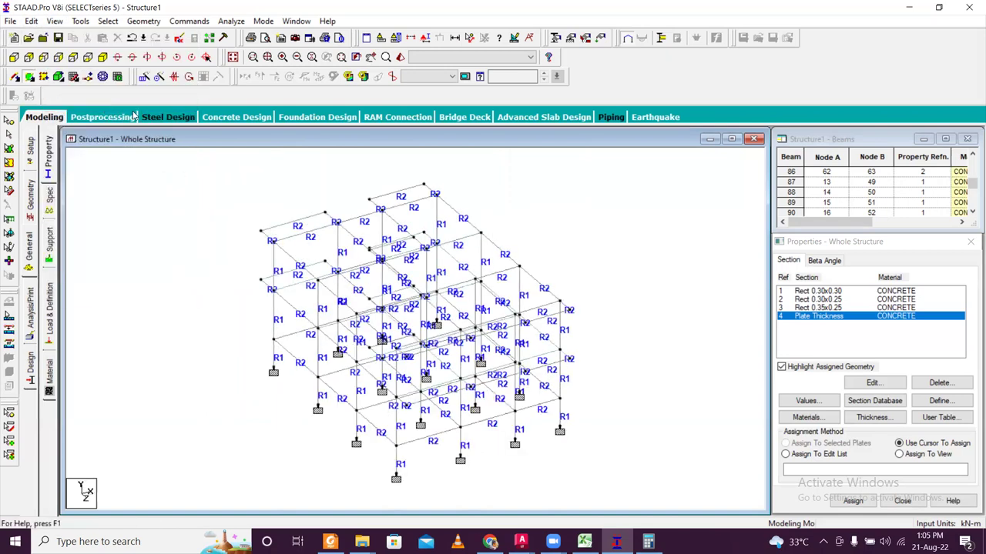
click(26, 59)
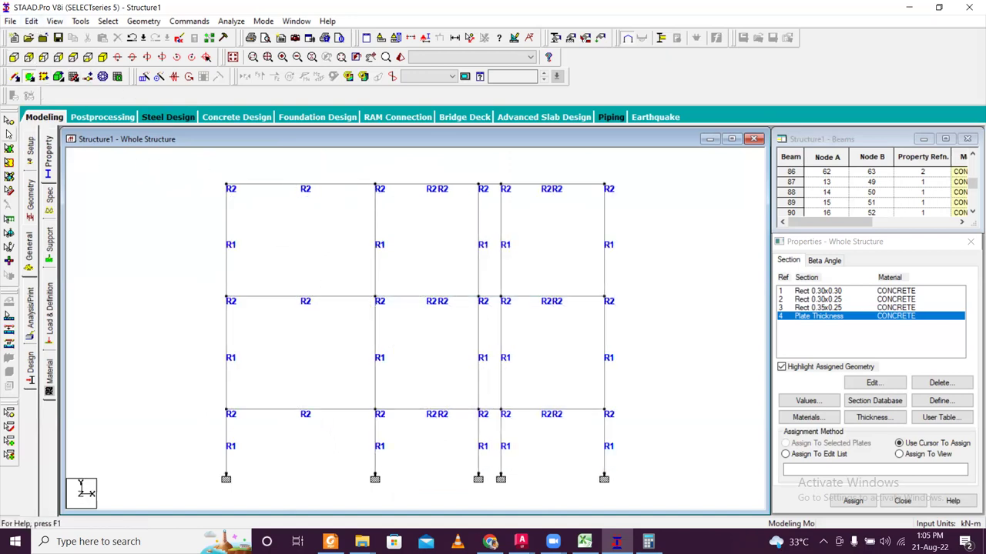
drag(199, 164, 652, 209)
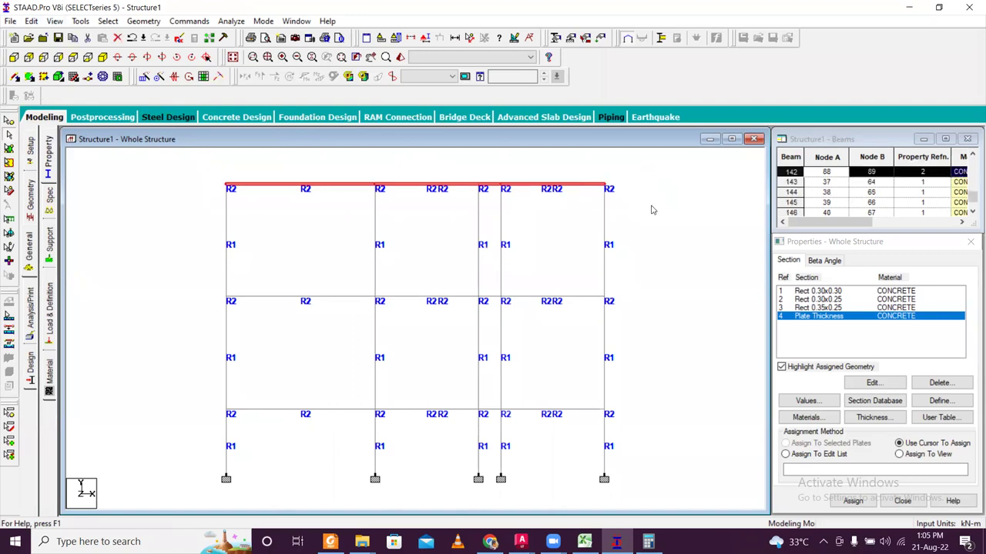
click(54, 20)
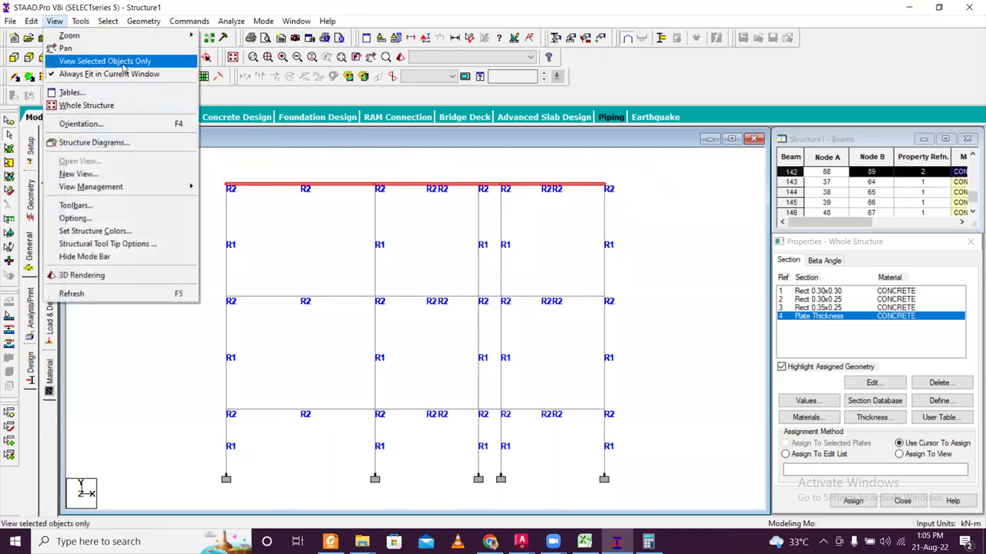
click(123, 60)
click(91, 60)
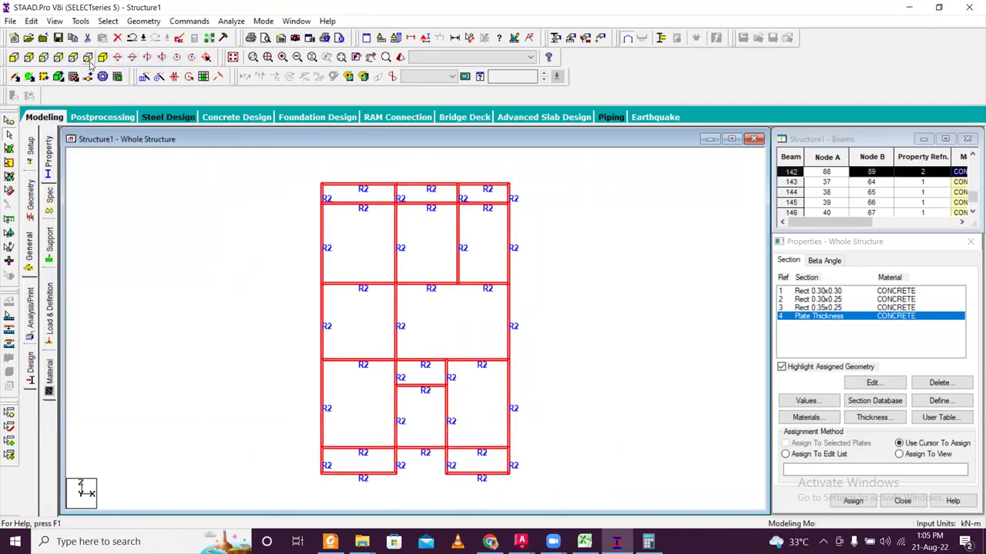
Add top-floor plates on the bottom-left strip, bottom-middle bay and small central bay.
click(29, 76)
scroll(489, 467, up, 1)
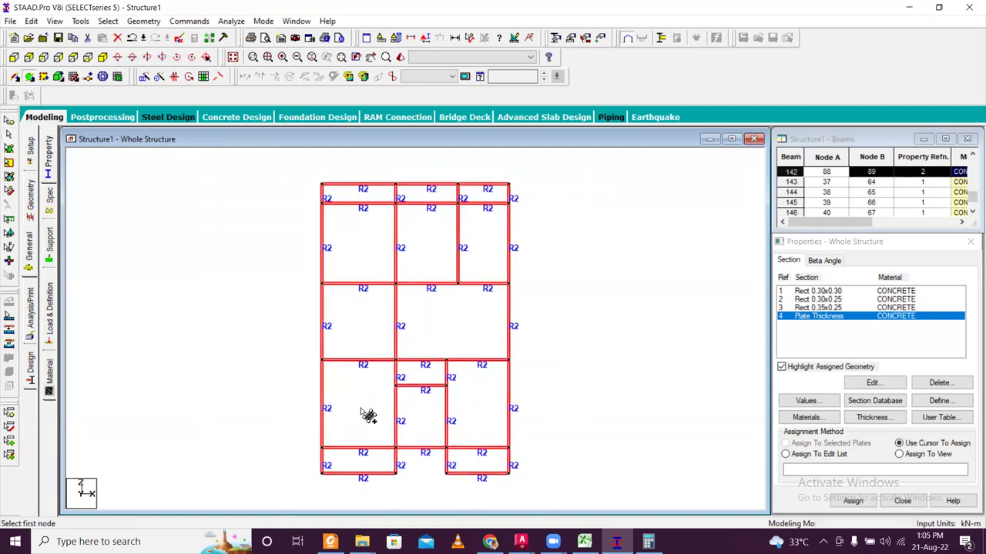
middle_drag(347, 414, 339, 358)
click(311, 382)
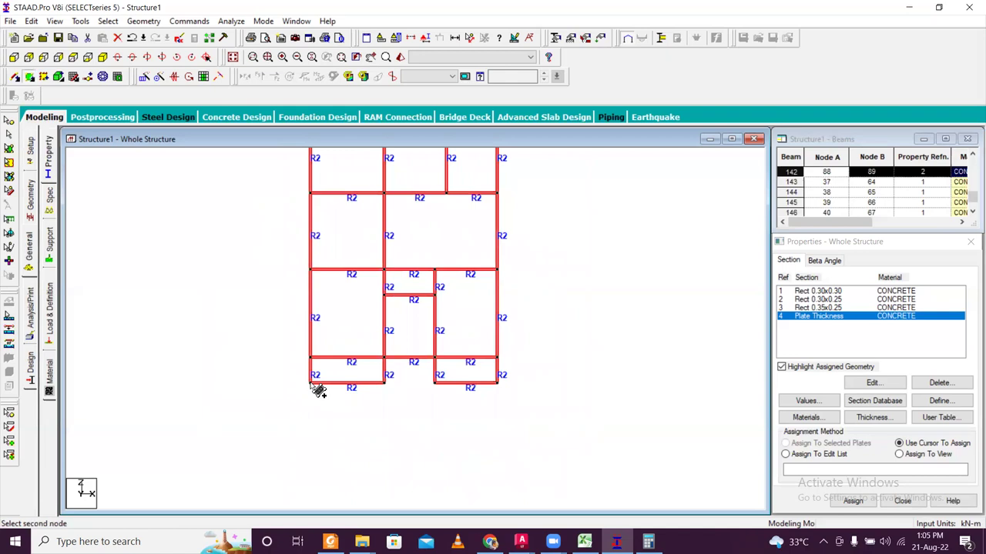
click(385, 384)
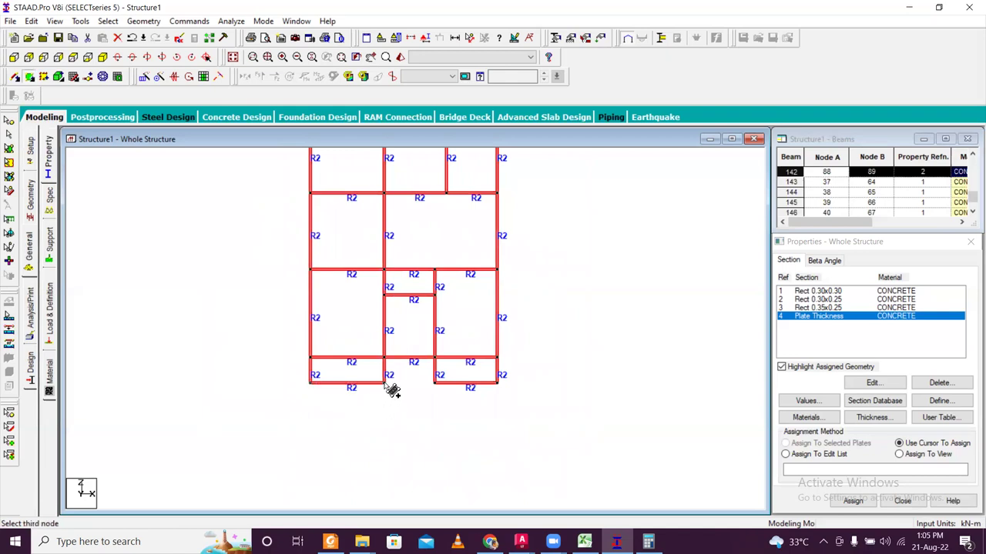
click(383, 359)
click(313, 360)
click(311, 359)
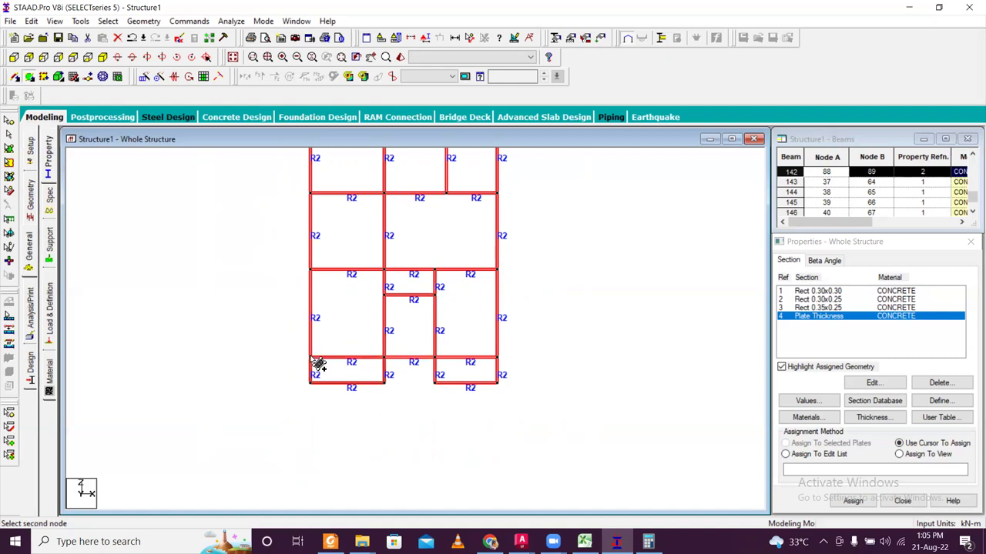
click(383, 358)
click(384, 270)
click(312, 271)
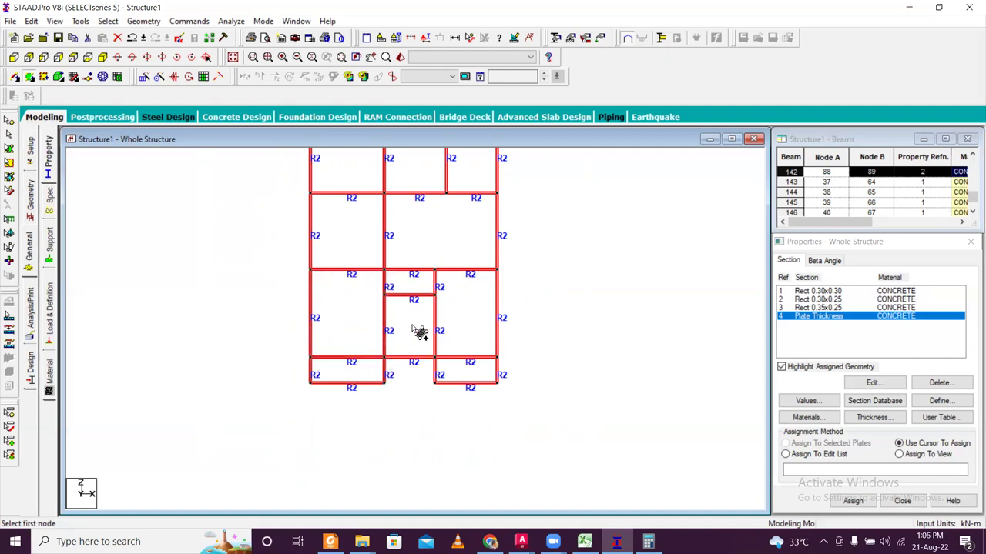
click(385, 295)
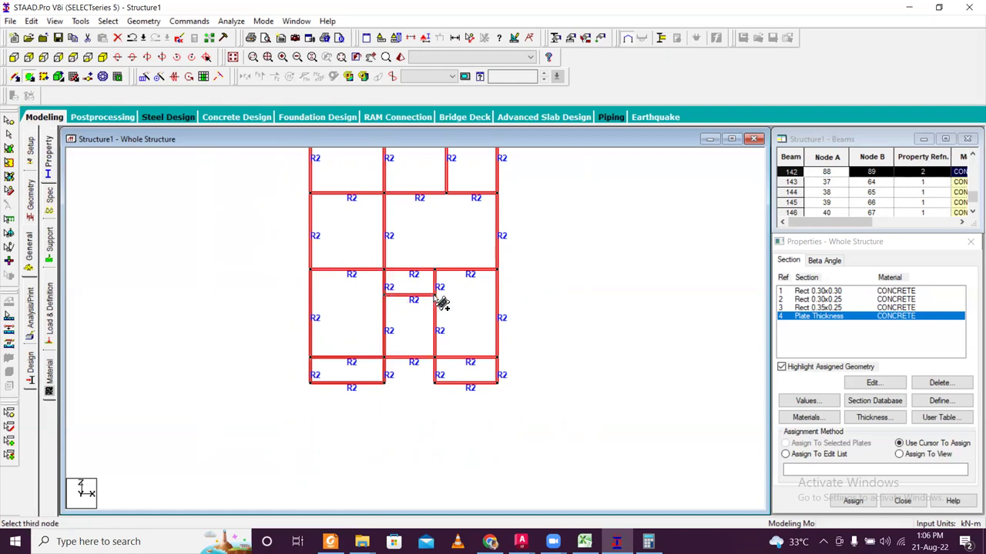
click(435, 270)
click(385, 271)
Add plates on the lower-right strip and the middle-right bay.
click(435, 383)
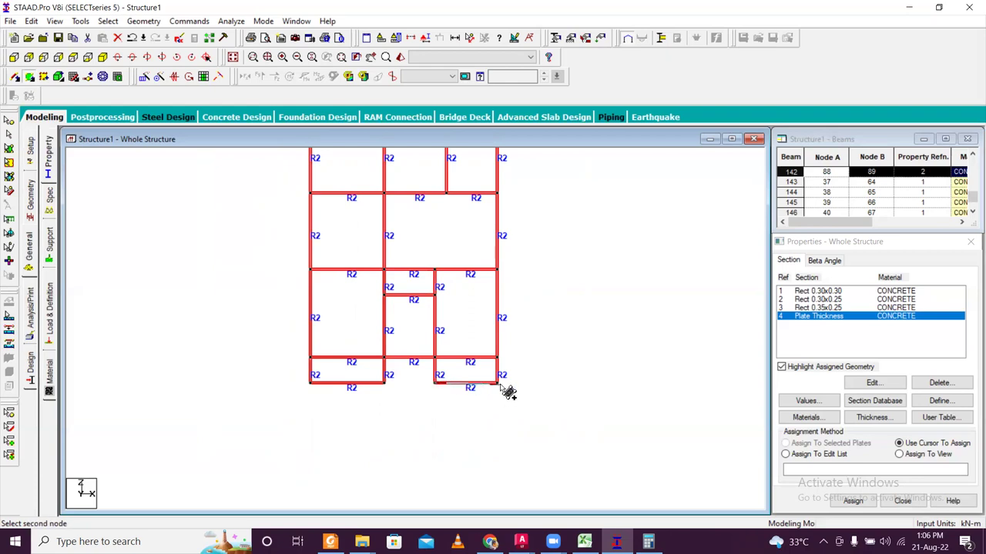
click(498, 383)
click(498, 359)
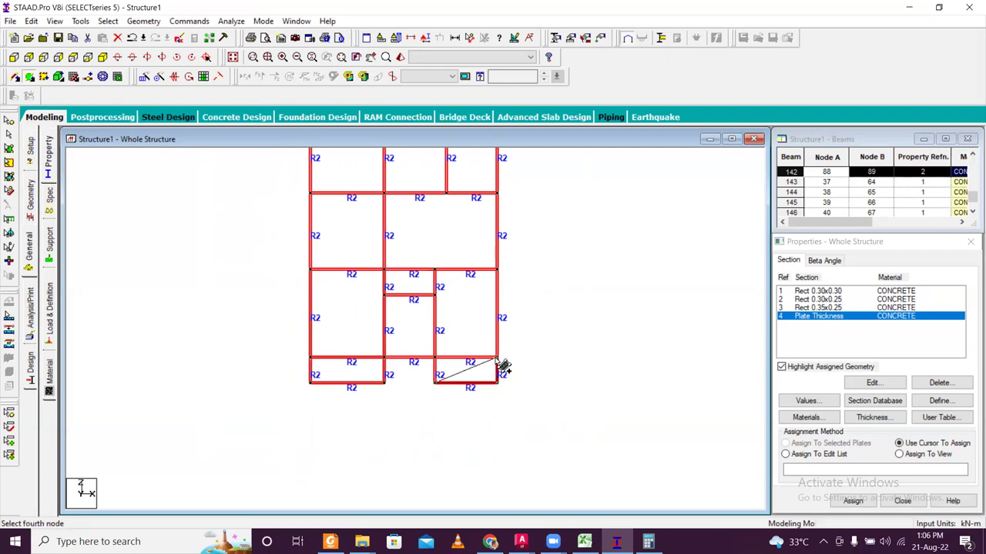
click(437, 359)
click(436, 357)
click(497, 357)
click(498, 271)
click(435, 271)
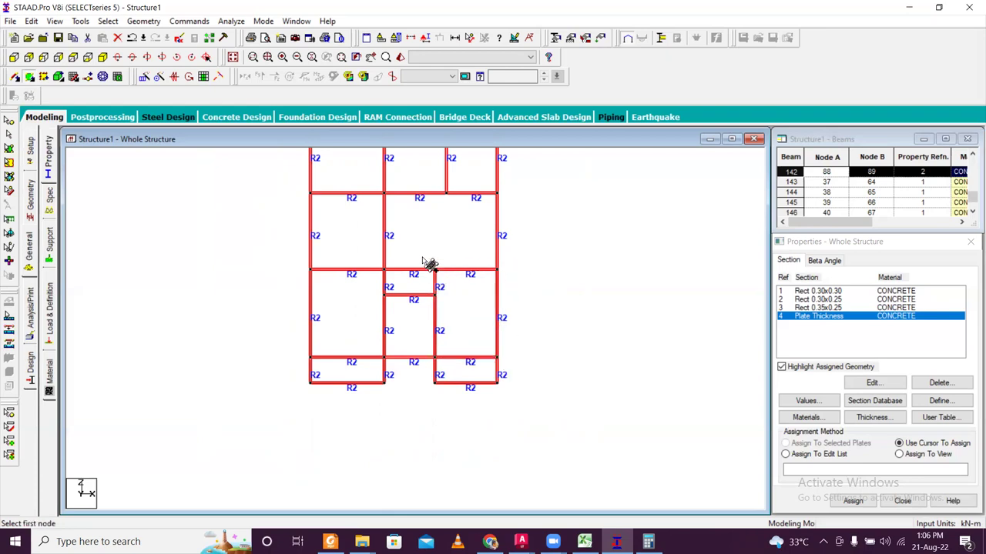
Add plates on the middle-left bay and the large middle bay.
click(341, 363)
click(423, 363)
click(425, 281)
click(344, 281)
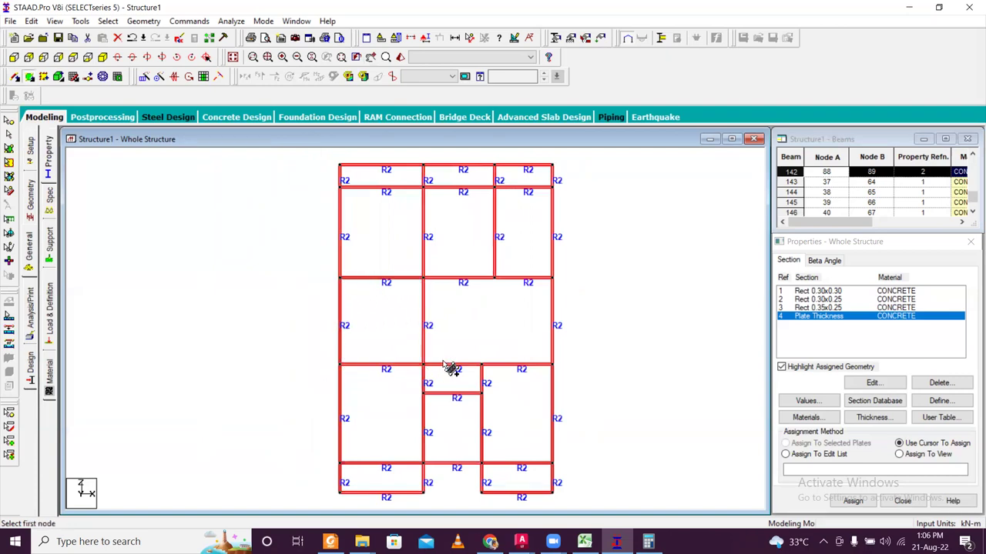
click(427, 365)
click(552, 365)
click(551, 279)
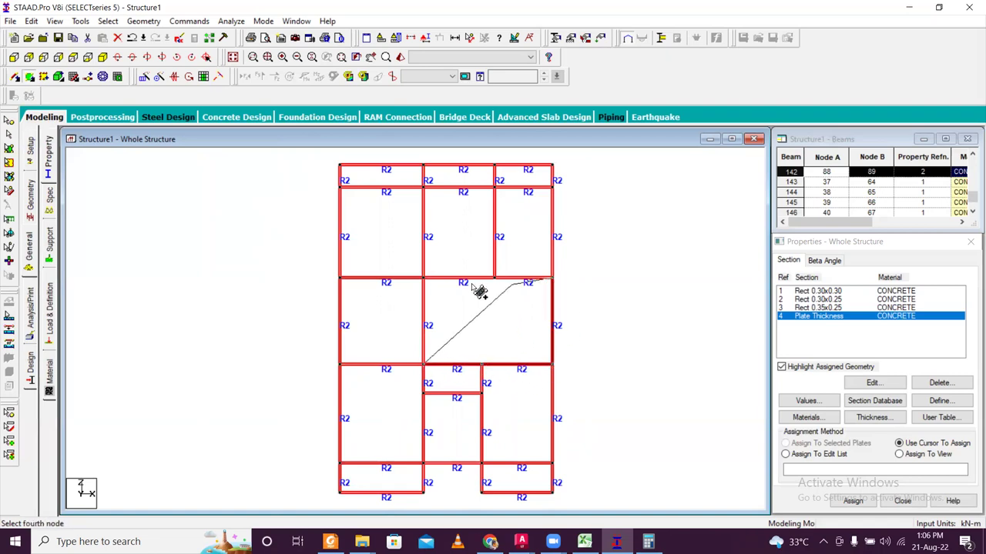
click(425, 279)
middle_drag(370, 281, 412, 351)
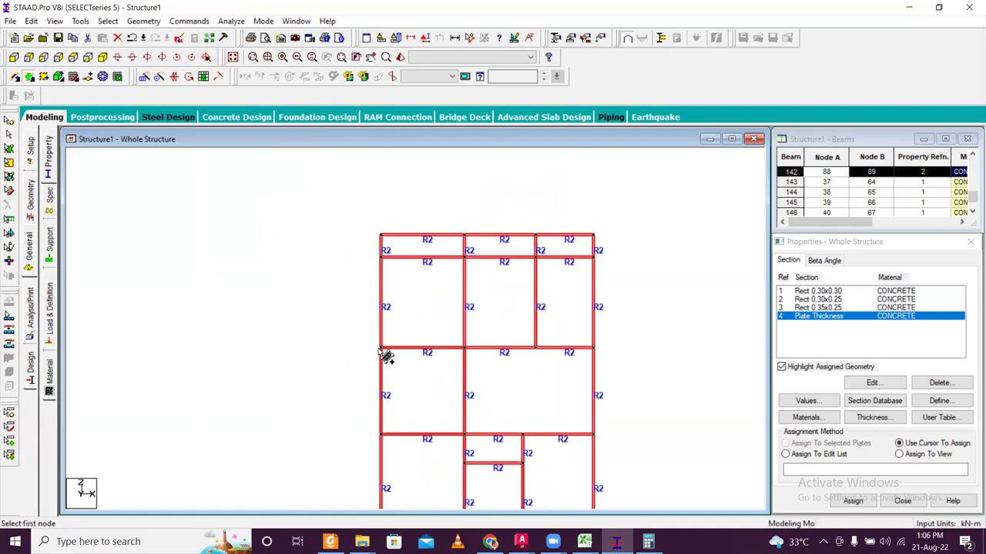
Create four-node plates in the three adjoining upper bays, left to right.
click(381, 349)
click(465, 350)
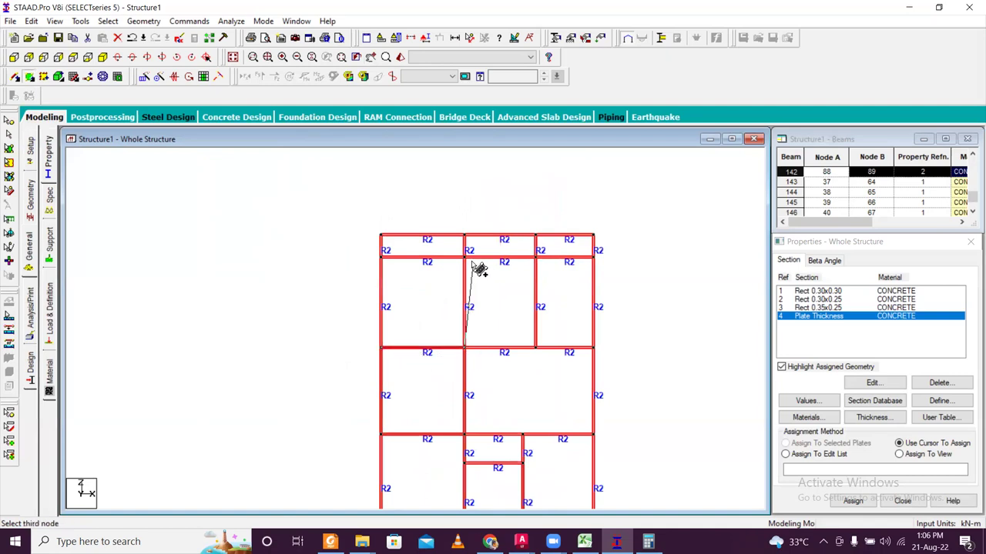
click(471, 261)
click(389, 263)
click(466, 350)
click(538, 350)
click(544, 264)
click(472, 262)
click(541, 351)
click(599, 354)
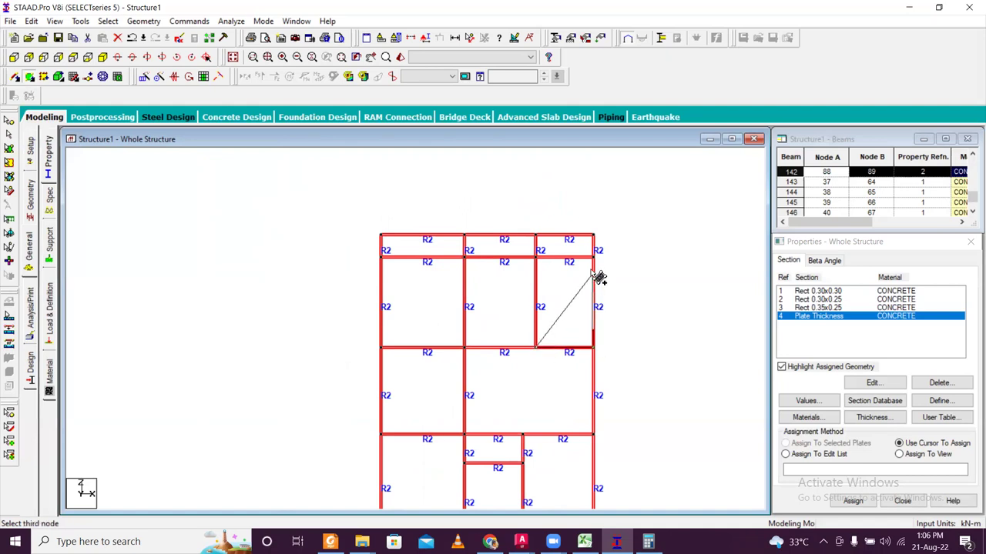
click(593, 260)
click(545, 263)
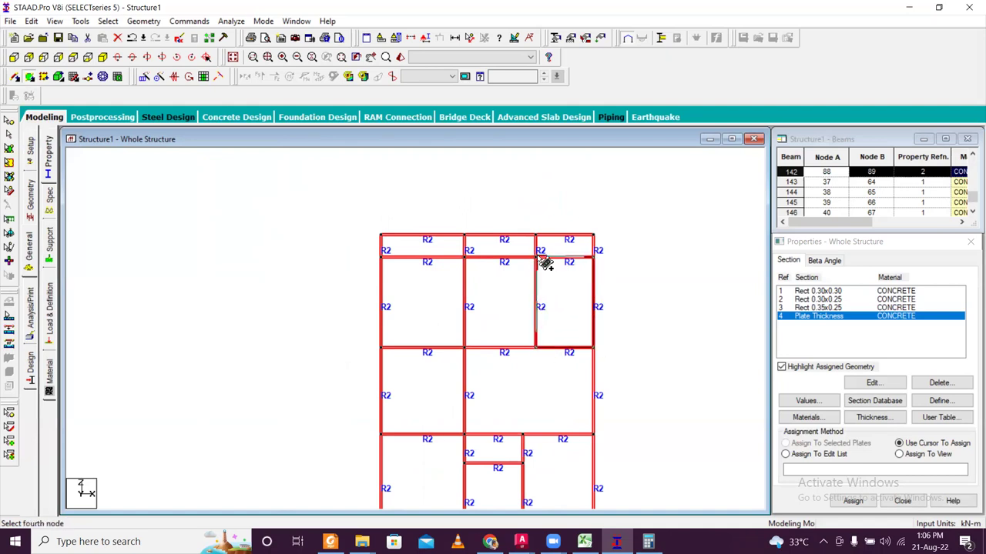
Create plates in the narrow top-left, top-middle and top-right panels.
click(390, 263)
click(474, 264)
click(473, 245)
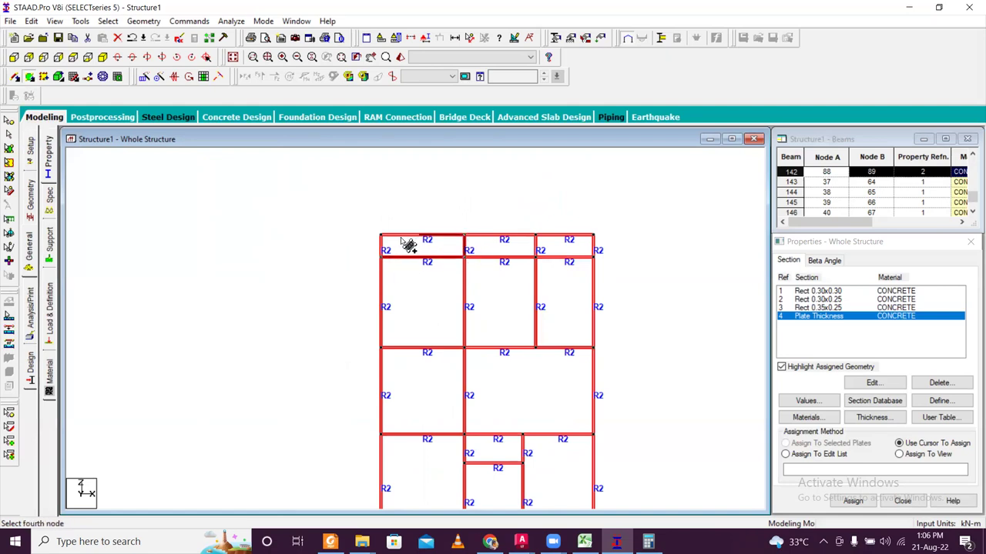
click(388, 242)
click(471, 267)
click(541, 261)
click(534, 236)
click(469, 242)
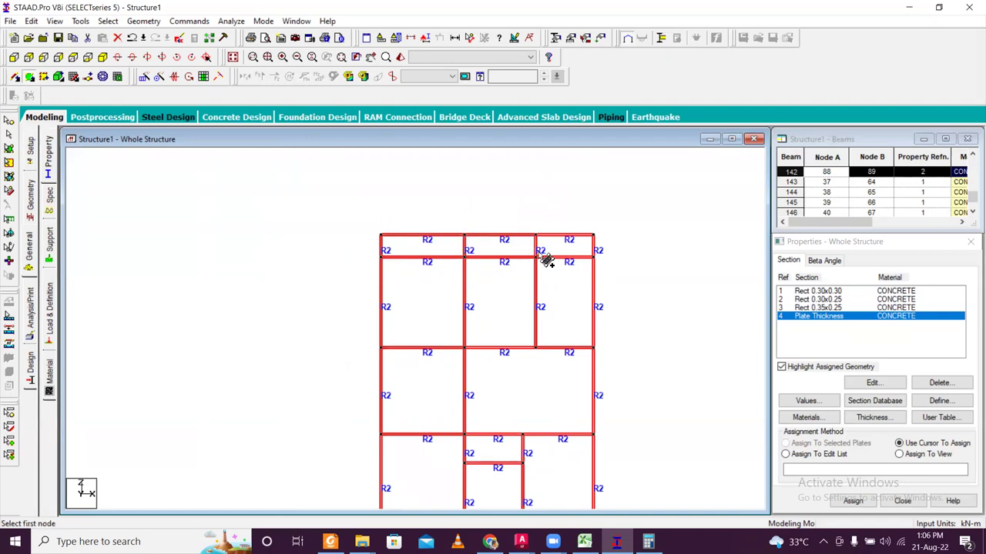
click(542, 258)
click(593, 258)
click(594, 236)
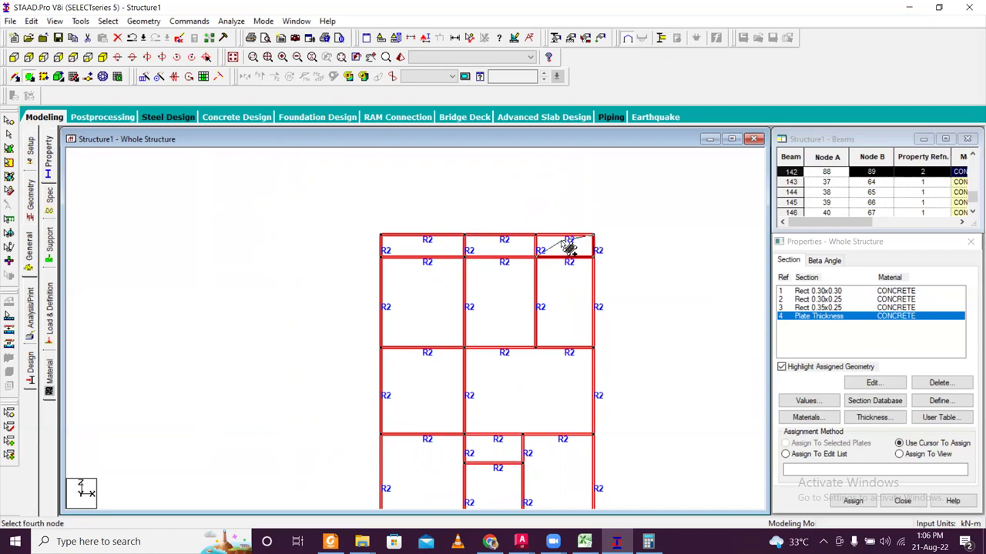
click(536, 236)
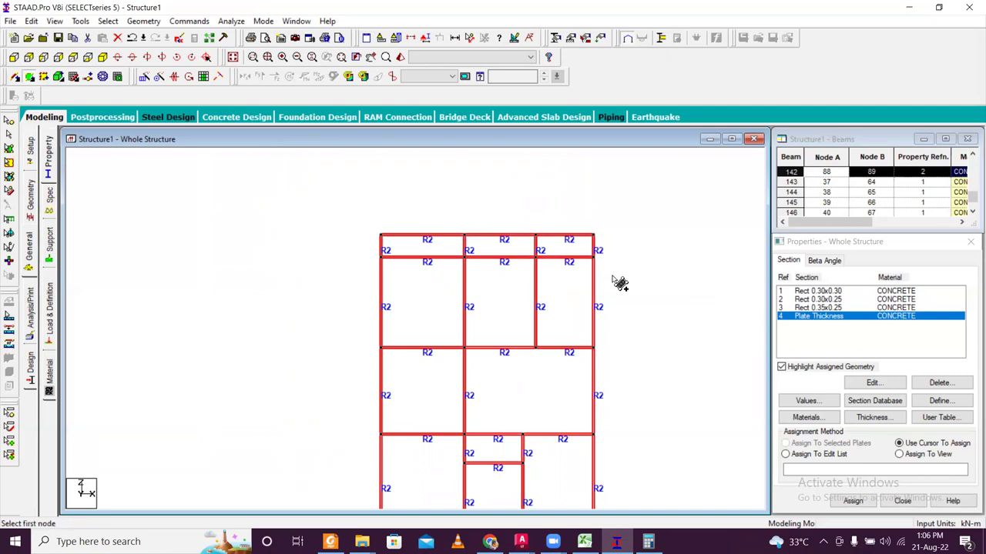
scroll(574, 284, down, 3)
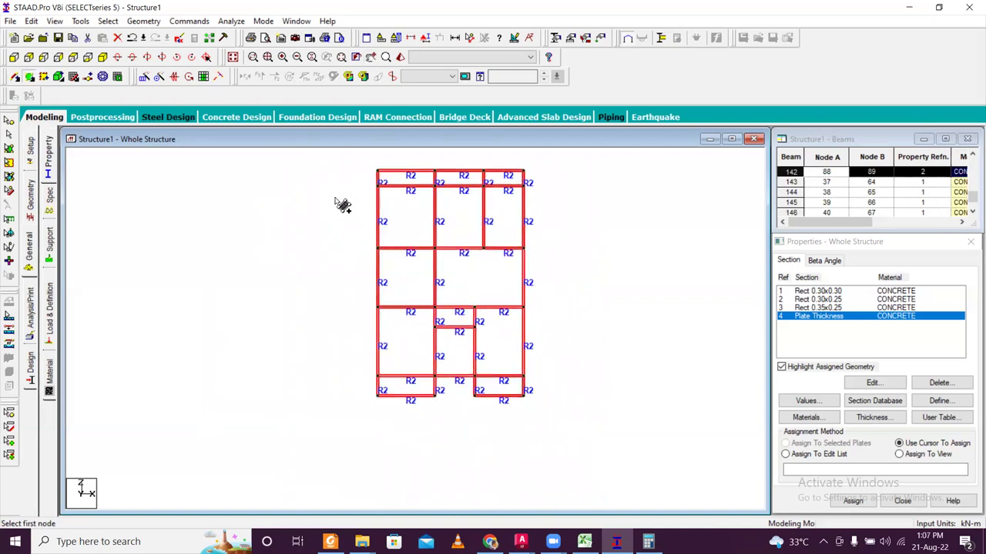
Show the whole structure in isometric view and clear the beam selection.
click(55, 21)
click(87, 106)
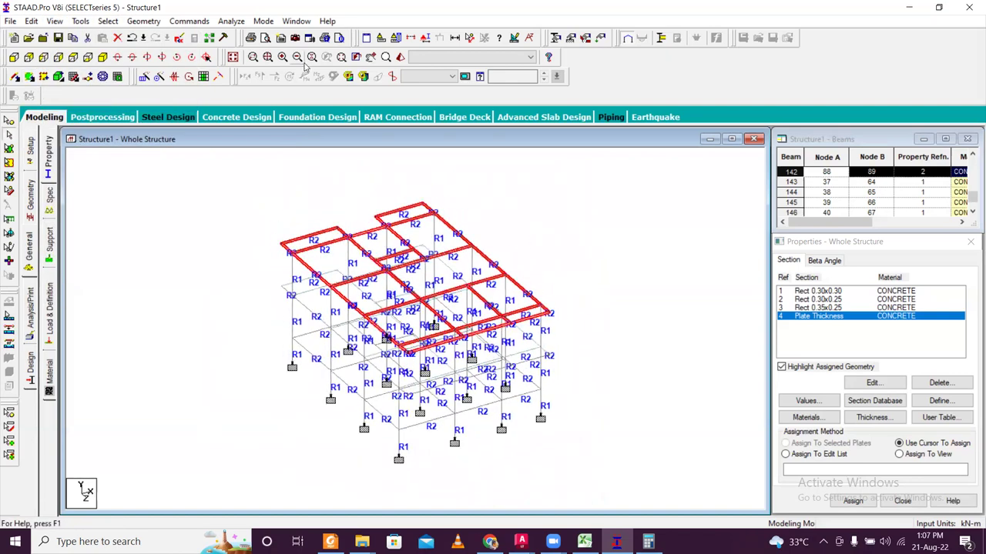
click(401, 58)
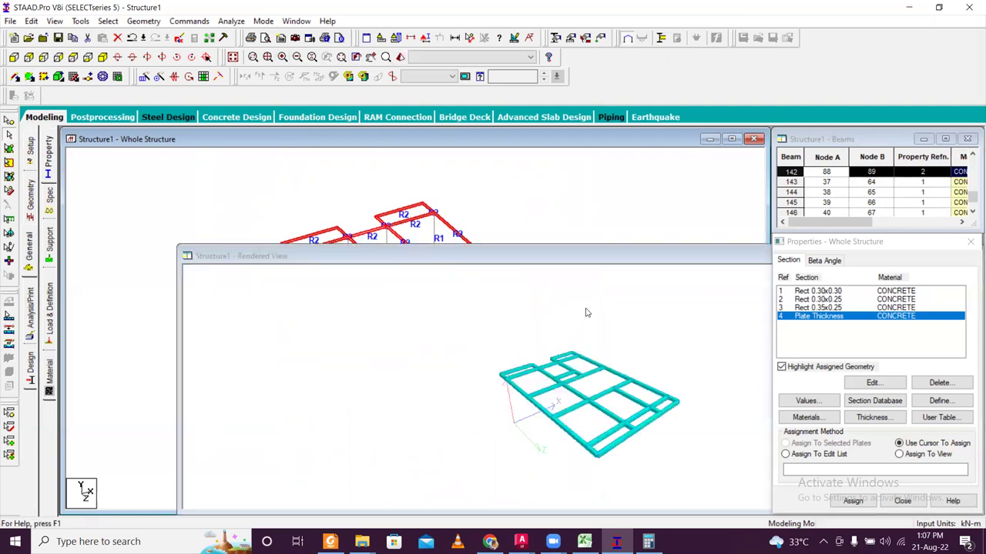
drag(619, 258, 390, 237)
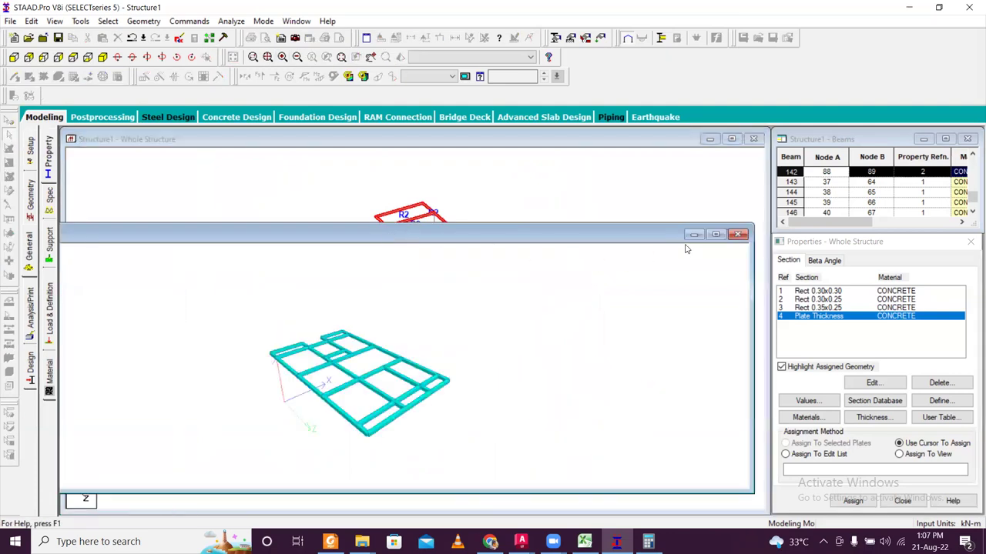
click(742, 236)
click(608, 257)
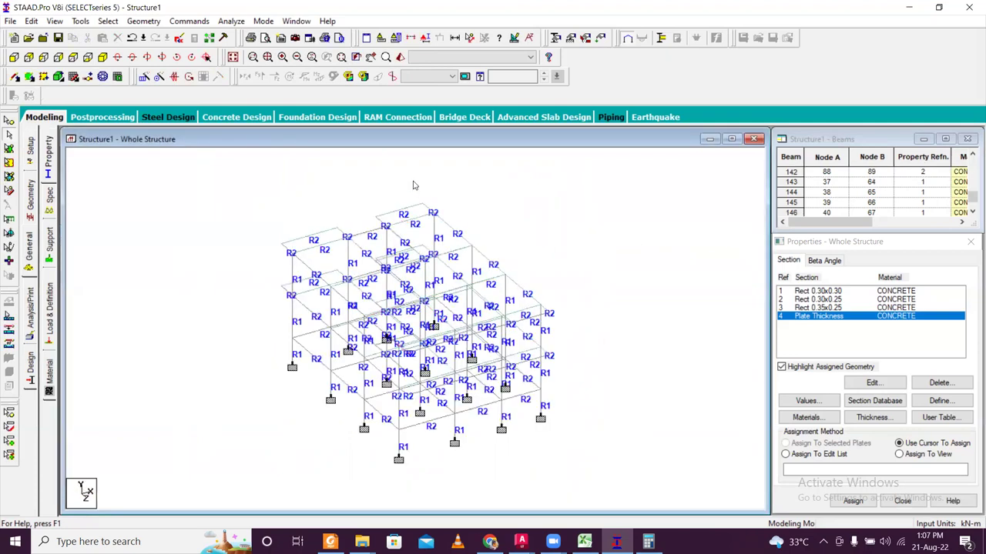
Check the plated slabs in a rendered 3D view, then close it and rotate the model.
click(392, 76)
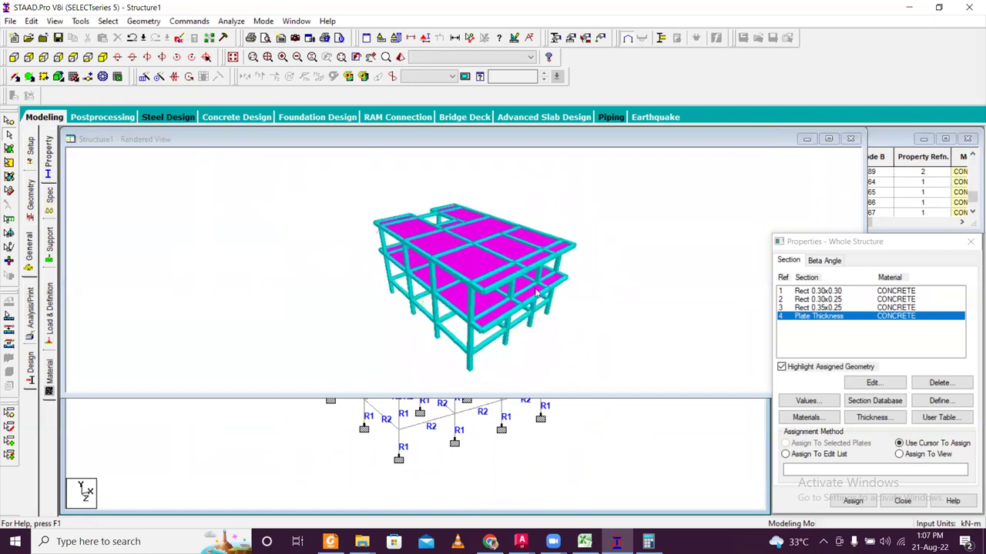
right_click(307, 255)
click(314, 241)
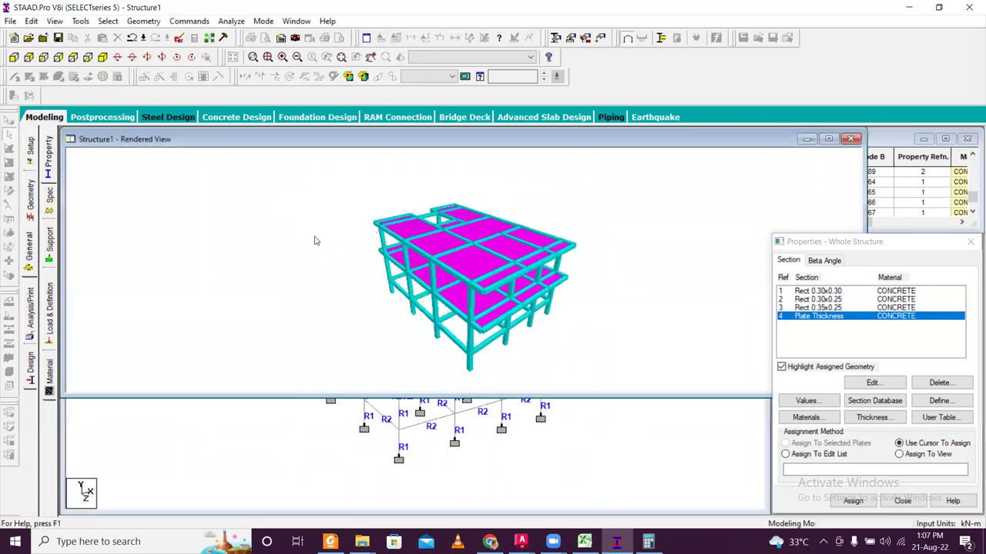
drag(291, 234, 819, 167)
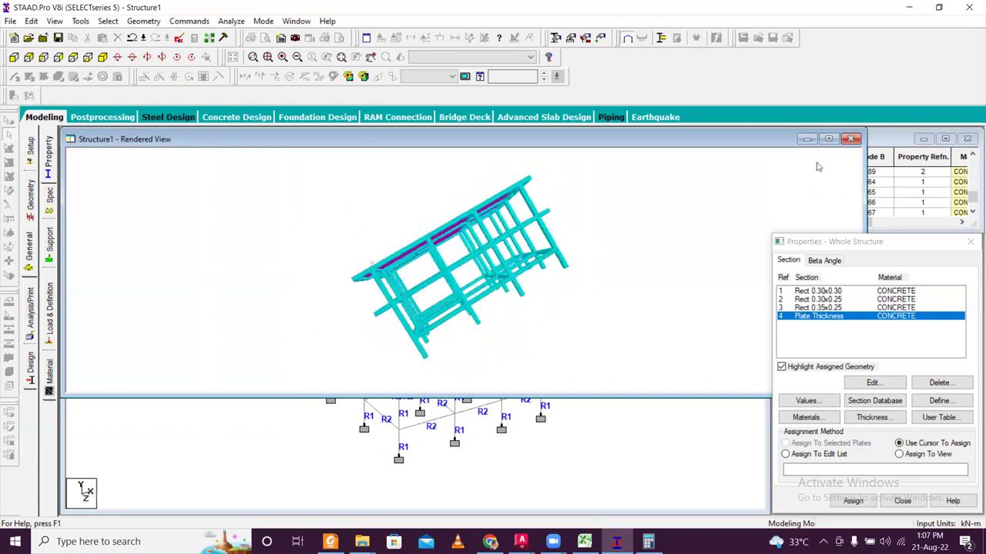
click(850, 140)
key(Down)
key(Down)
key(Down)
key(Up)
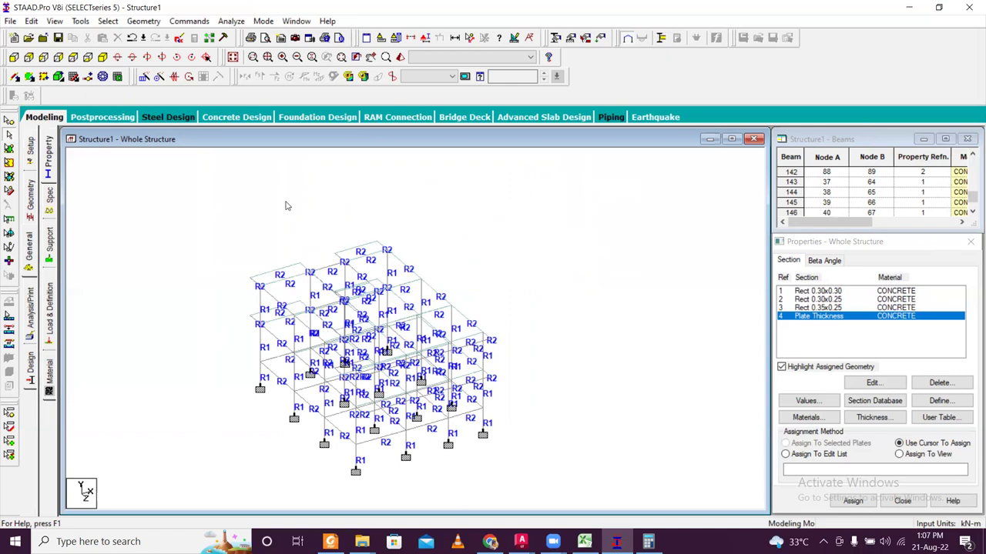
Isolate the first-floor beam line so only the selected beams are displayed.
click(14, 57)
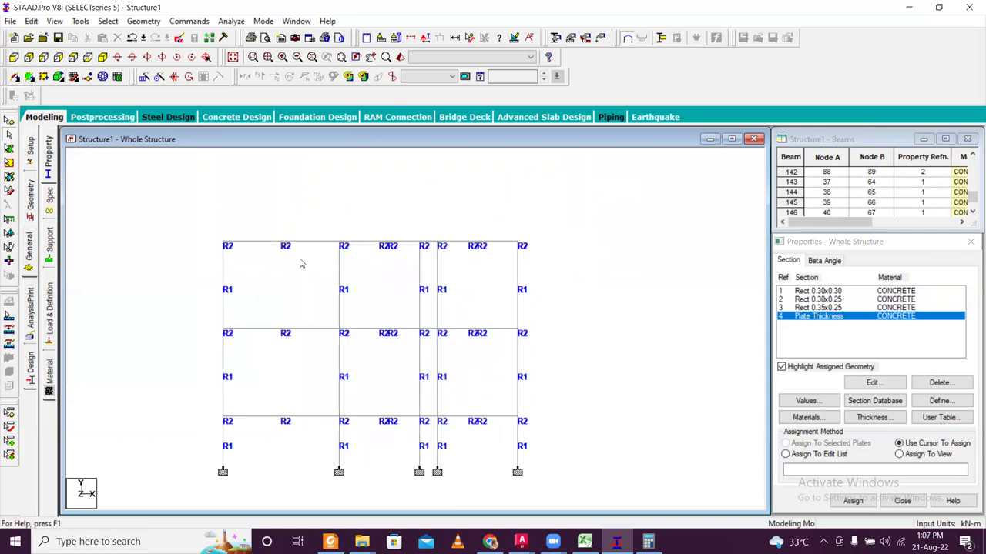
drag(191, 398, 549, 432)
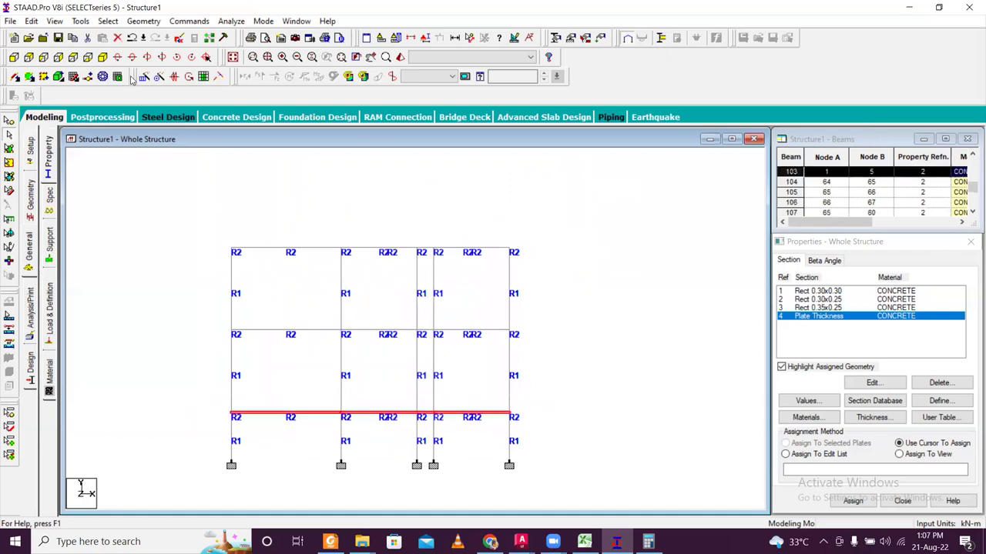
click(55, 20)
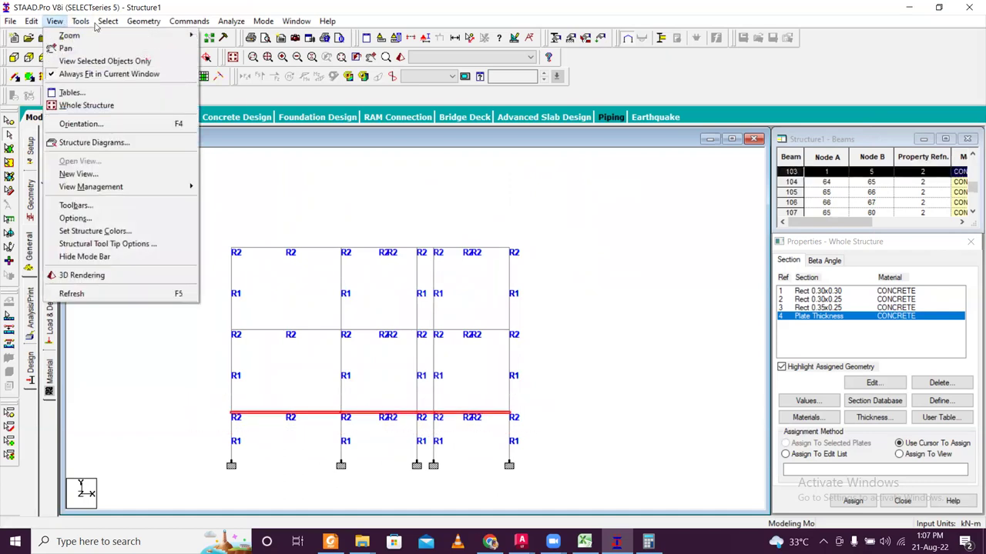
click(102, 61)
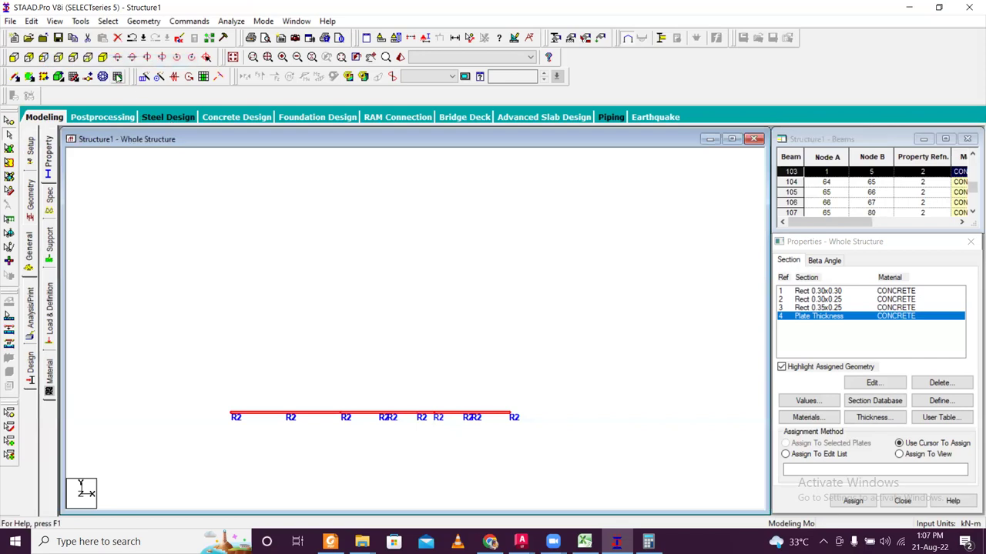
View the isolated first-floor beams in top plan, centred and zoomed to fit.
click(87, 57)
mouse_move(412, 406)
middle_down()
mouse_move(473, 391)
mouse_move(465, 361)
middle_up()
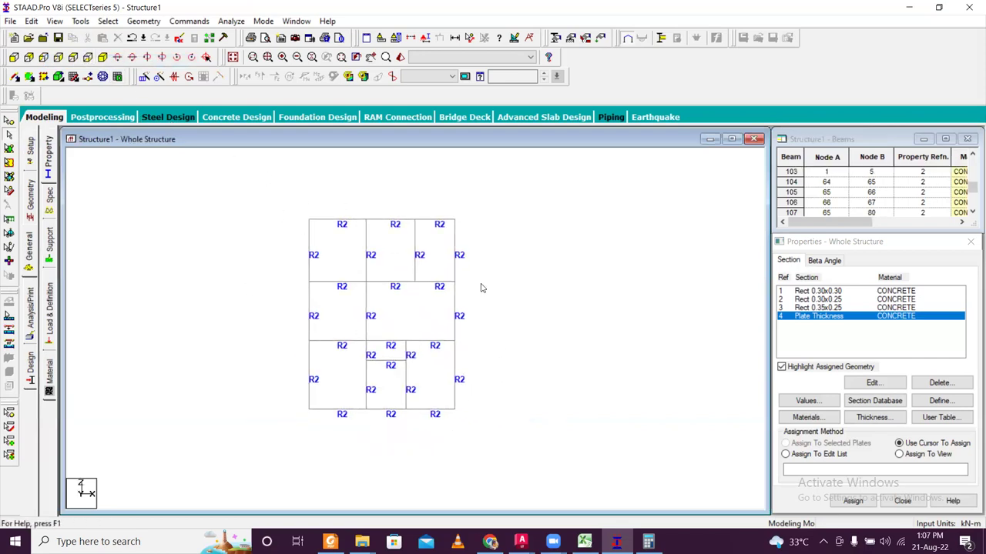
scroll(479, 285, up, 1)
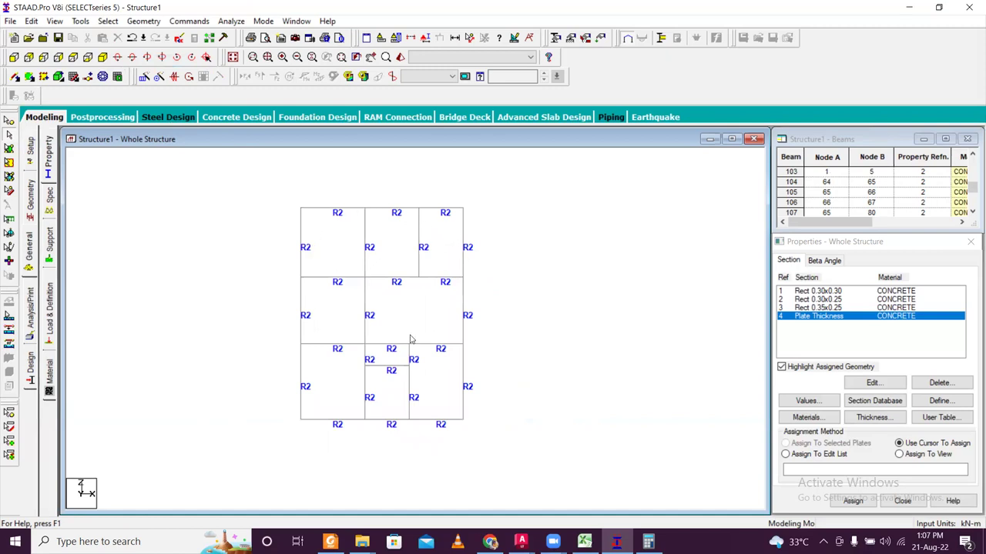
click(649, 541)
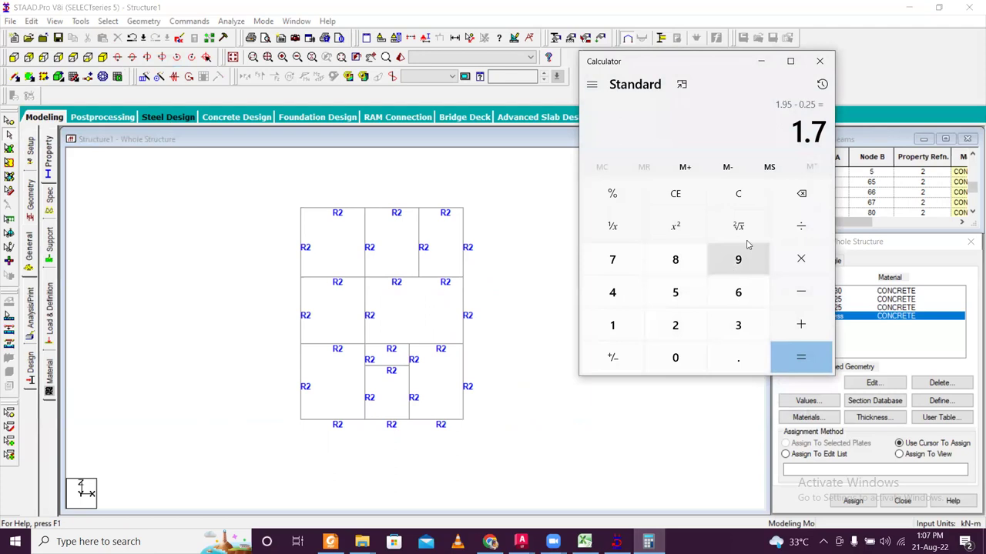
Compute 0.125 × 2.65 = 0.33125, then 2.5 × 2.7 = 6.75 in Calculator.
click(737, 194)
text(.125)
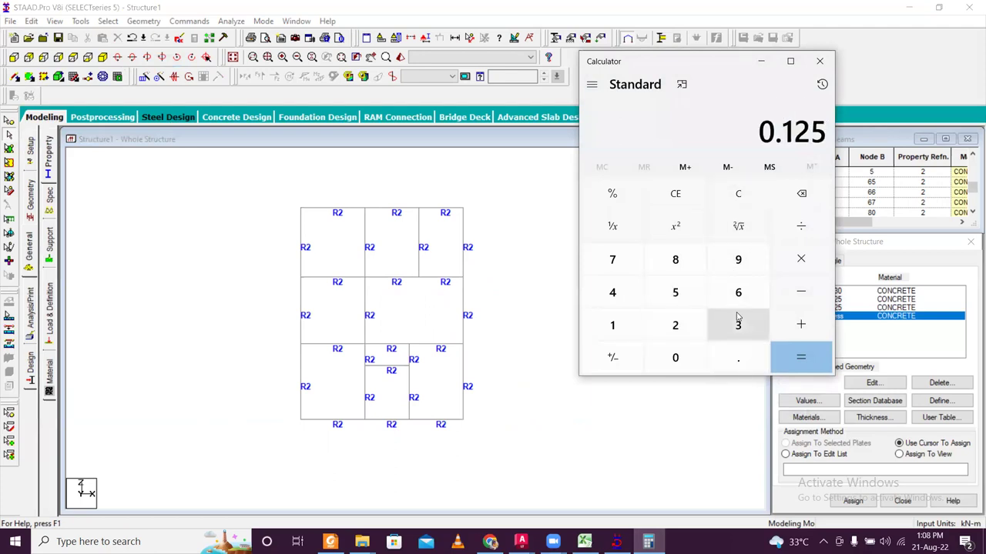
text(*)
text(20)
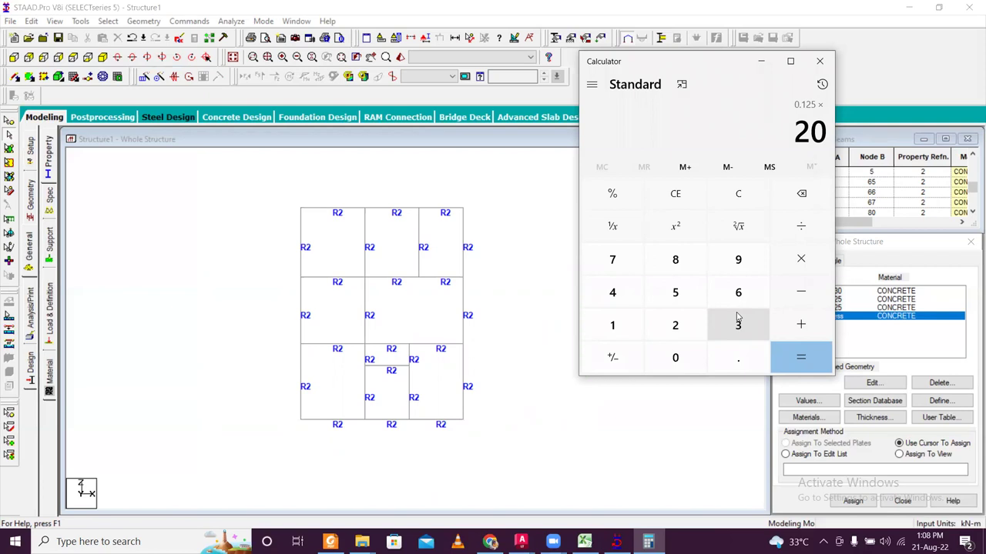
text(2.65)
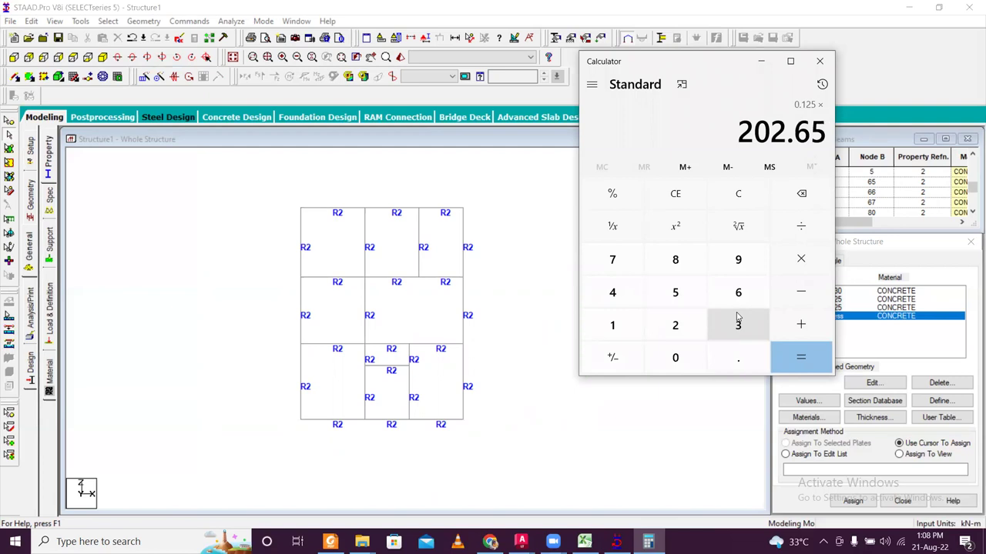
key(BackSpace)
key(BackSpace)
key(BackSpace)
key(BackSpace)
key(BackSpace)
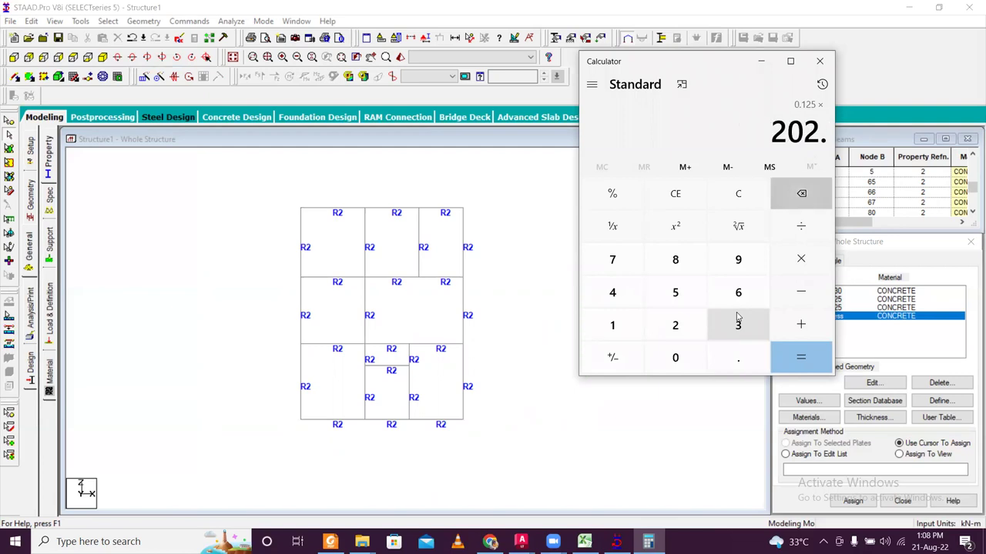
text(.65)
key(Return)
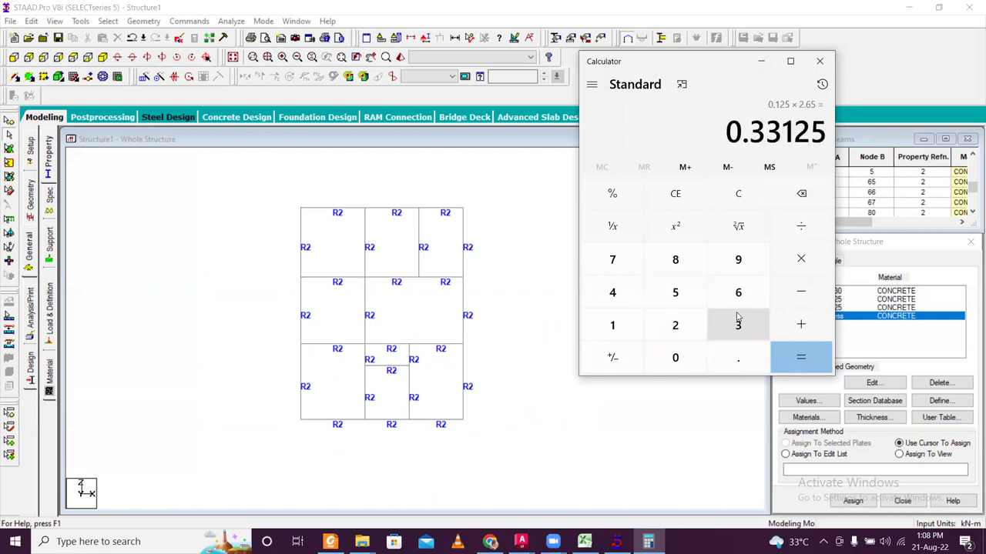
key(Escape)
key(Escape)
text(.125)
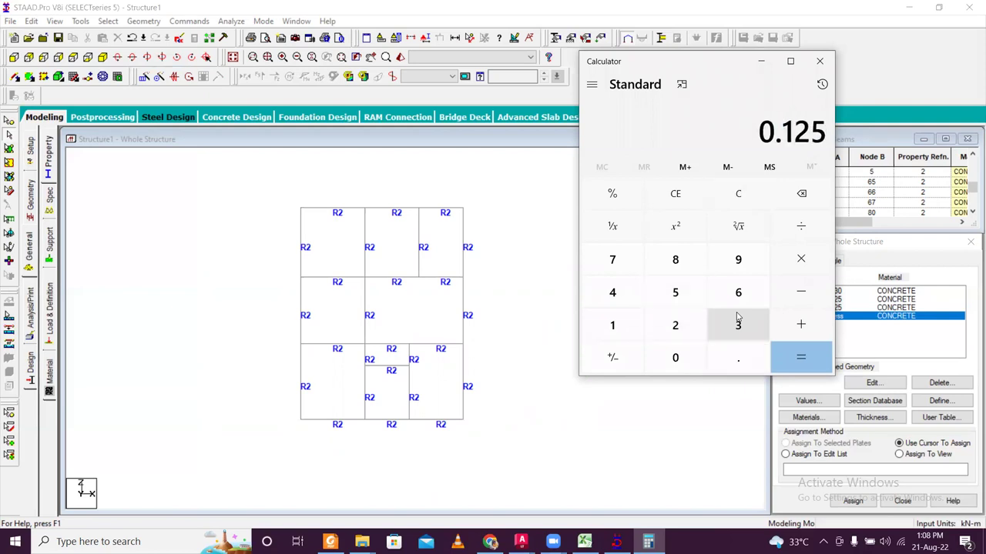
text(20)
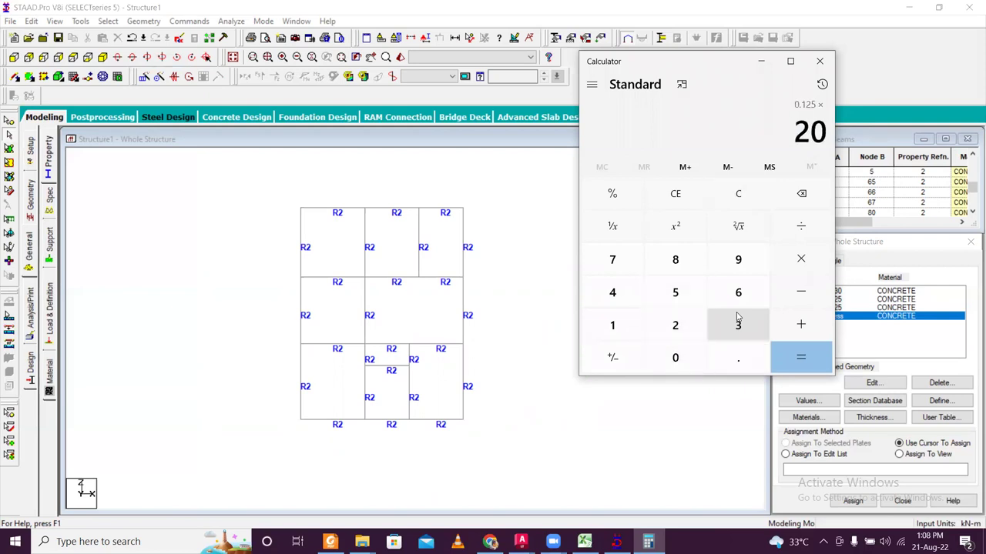
text(*)
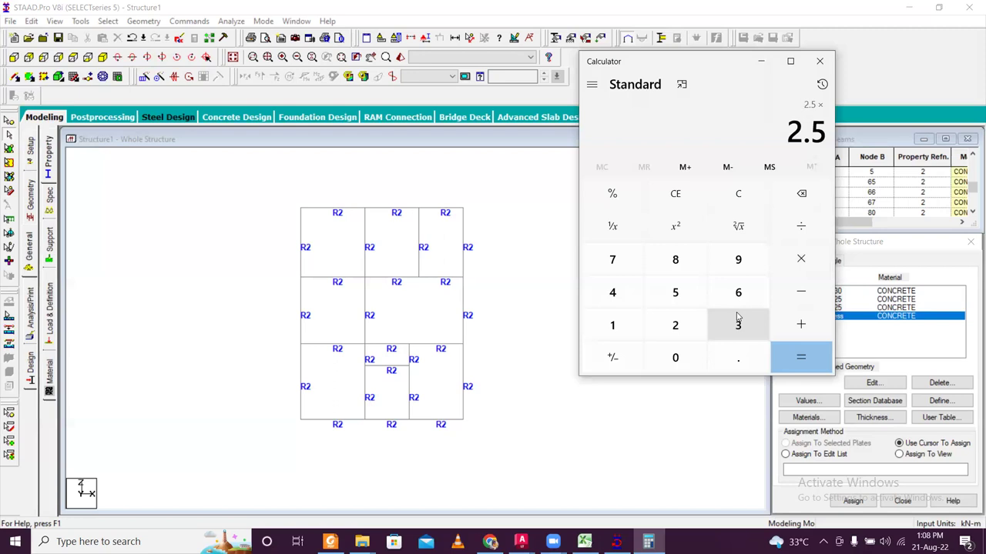
text(2.7)
key(Return)
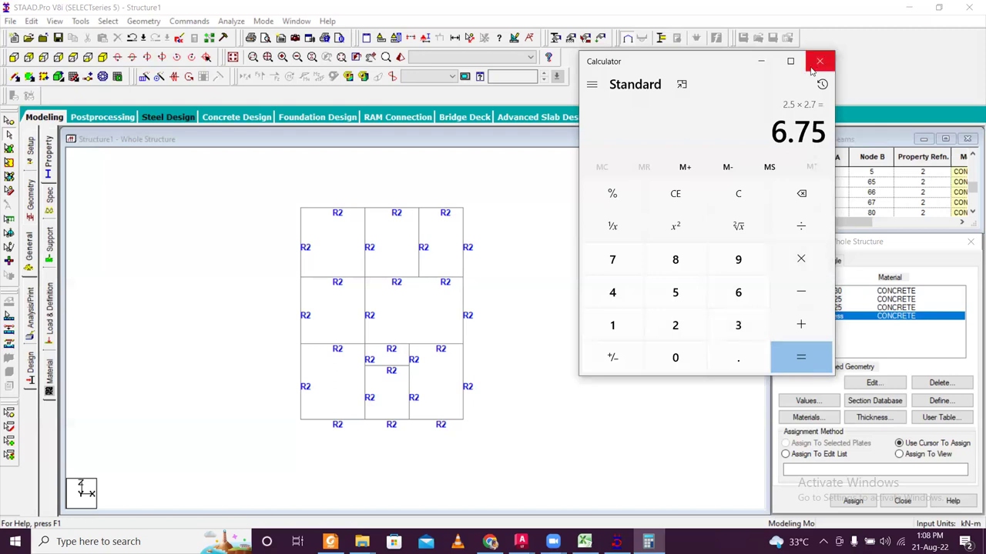
Minimize Calculator, accept auto-save and save the modified structure.
click(760, 62)
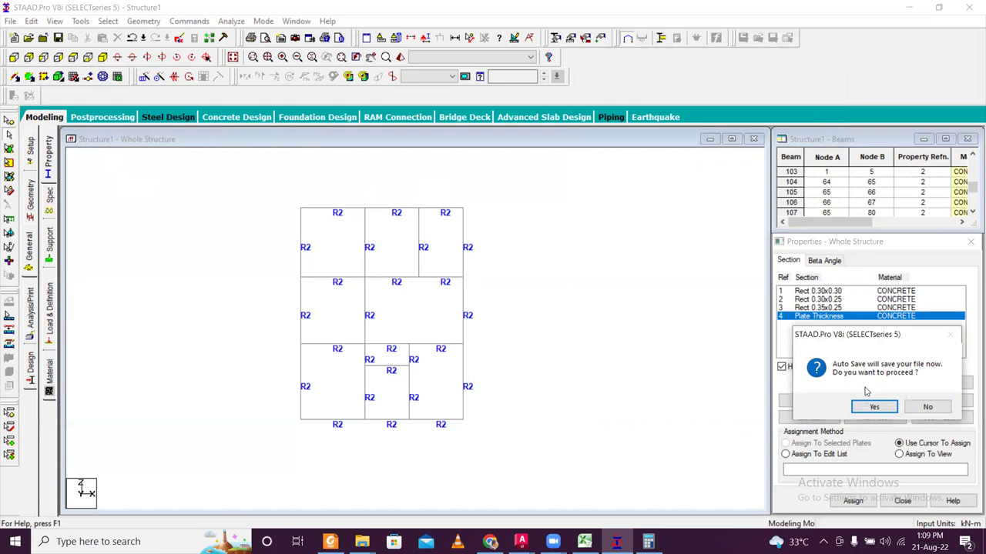
click(886, 409)
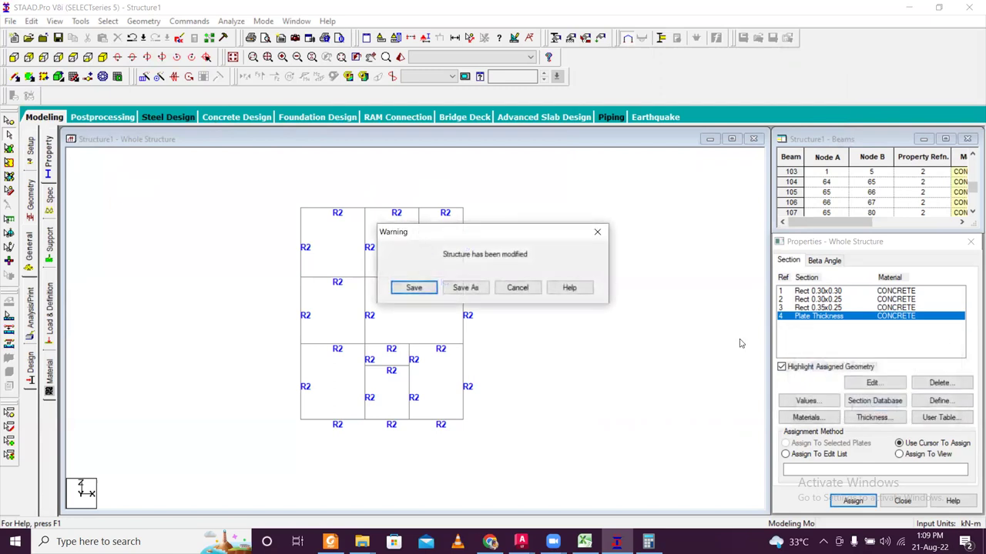
click(432, 288)
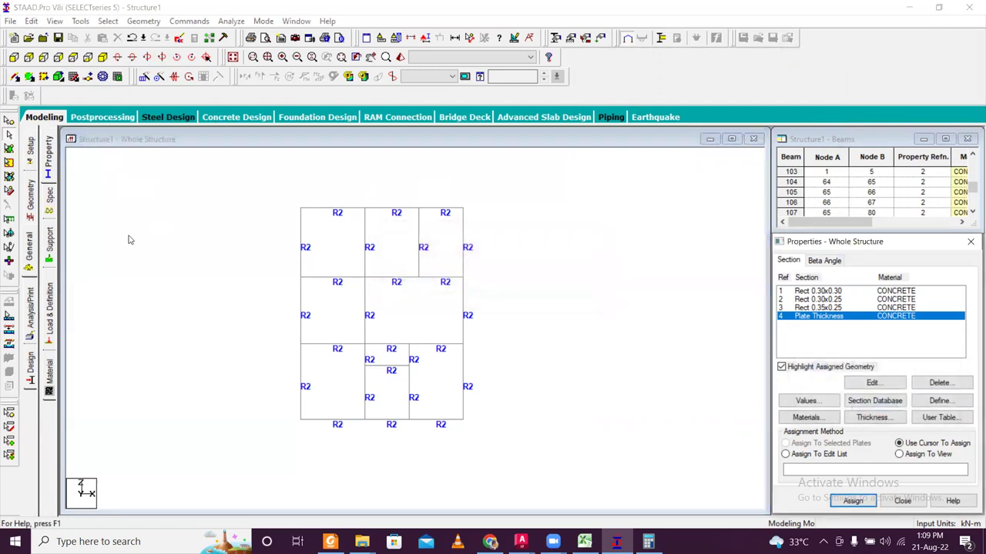
Add a new Seismic Definition of type IS 1893 - 2002/2005 and open its parameter generator.
click(51, 286)
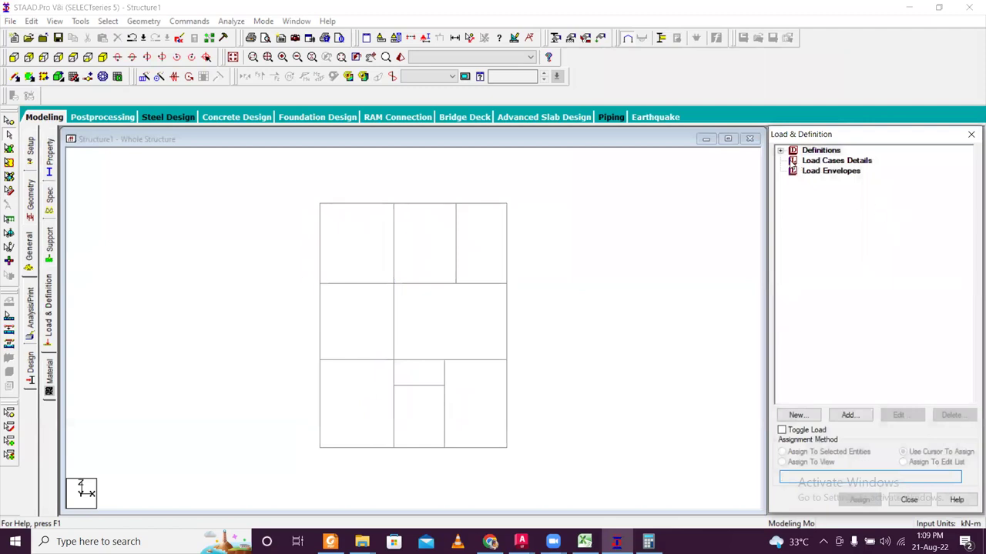
click(781, 152)
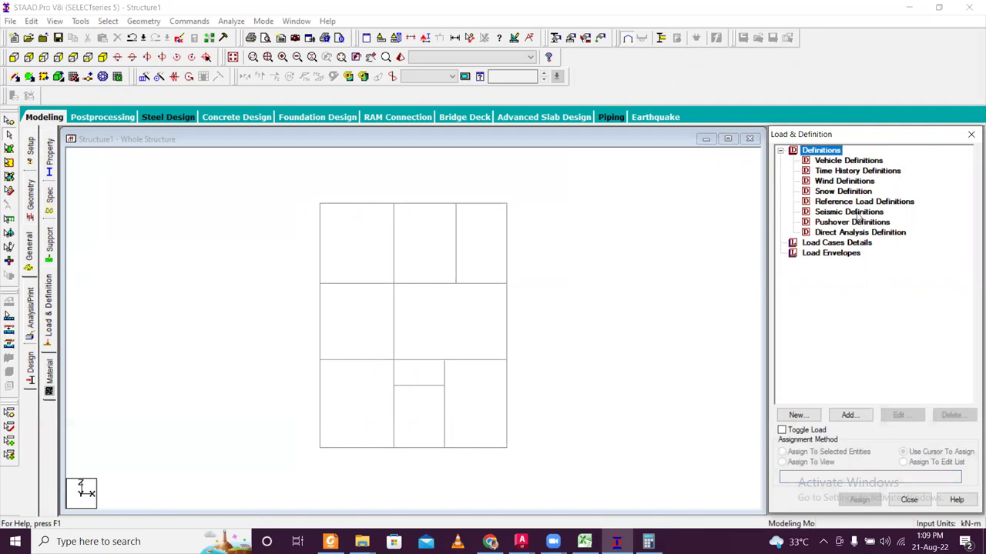
click(858, 213)
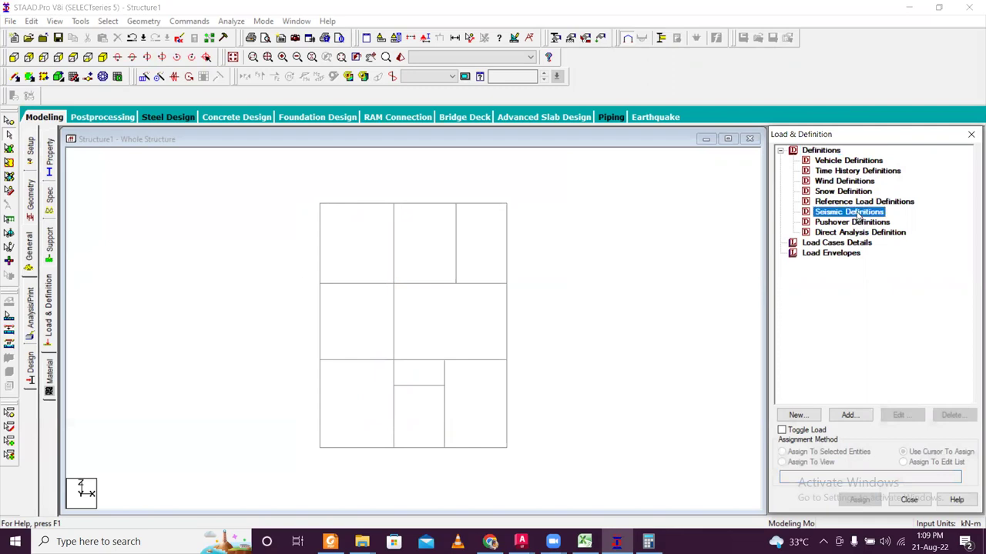
click(848, 415)
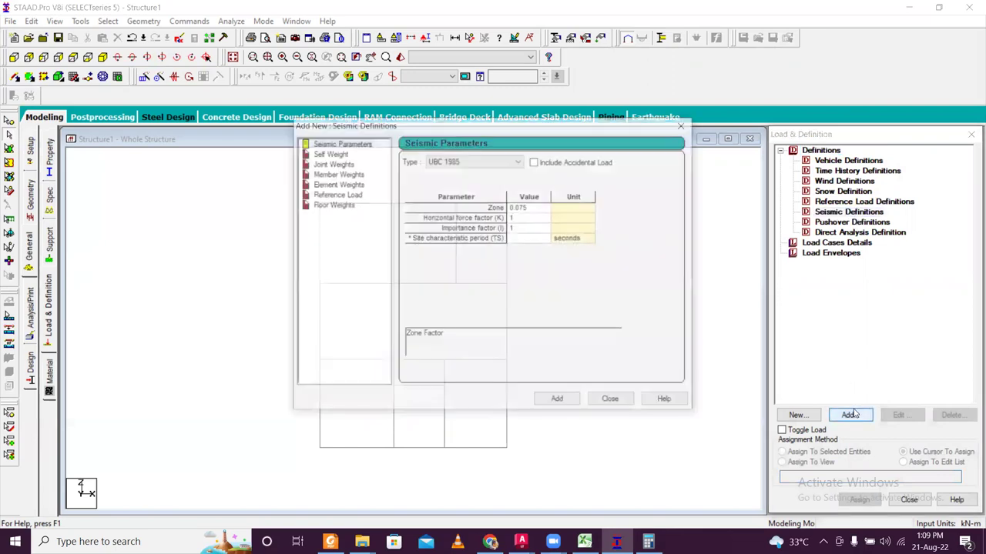
click(496, 165)
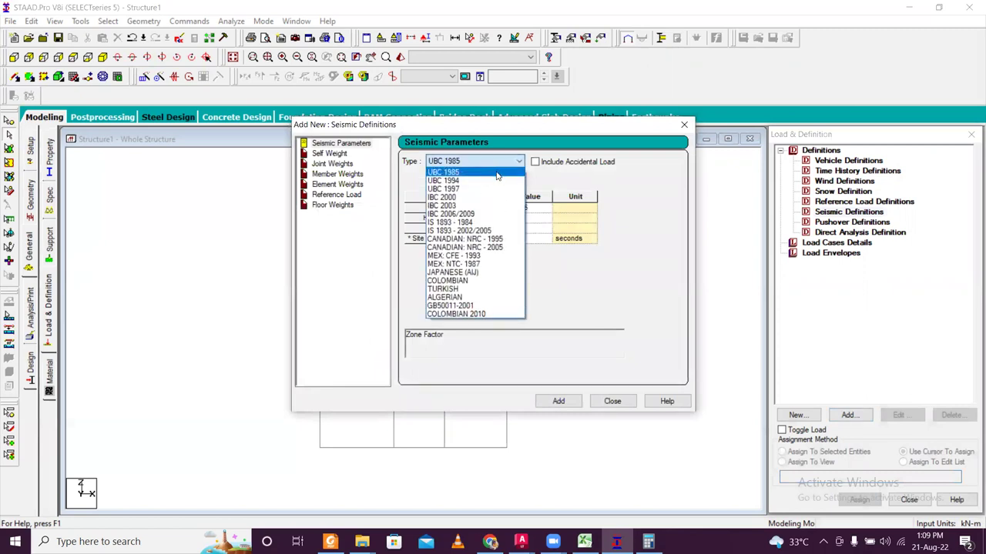
click(493, 231)
click(577, 181)
Generate IS 1893 parameters with seismic zone V, SMRF frame type and damping 0.05.
click(81, 64)
click(85, 84)
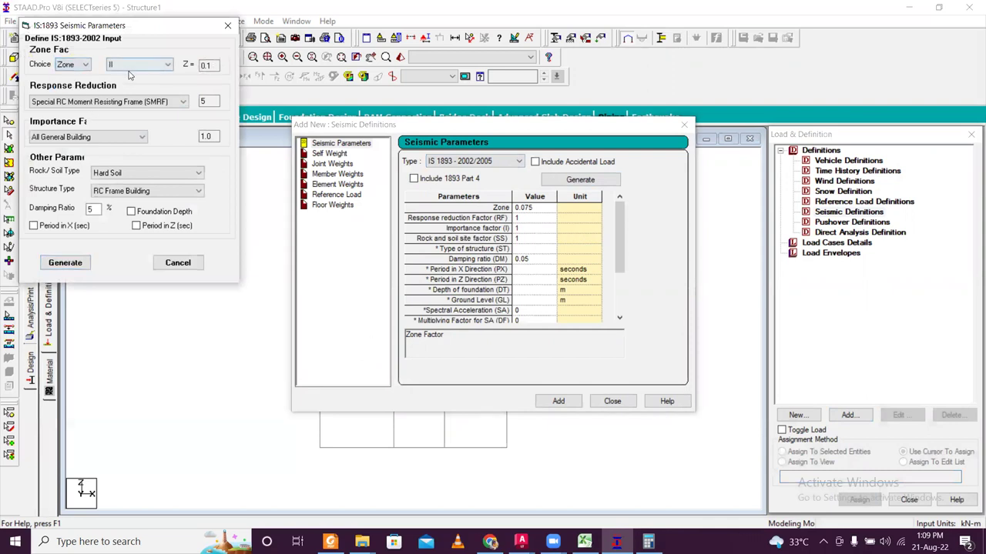
click(135, 64)
click(131, 106)
click(129, 106)
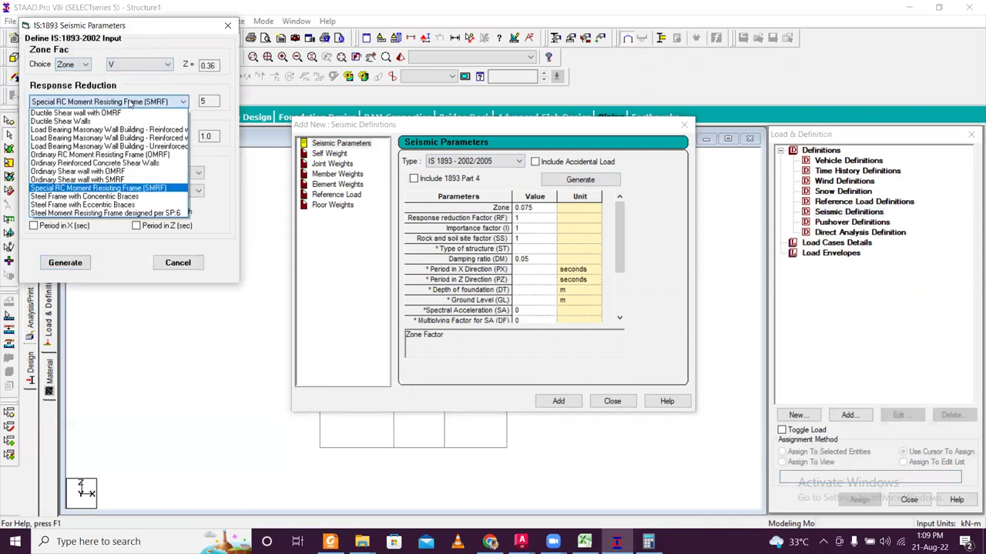
click(108, 113)
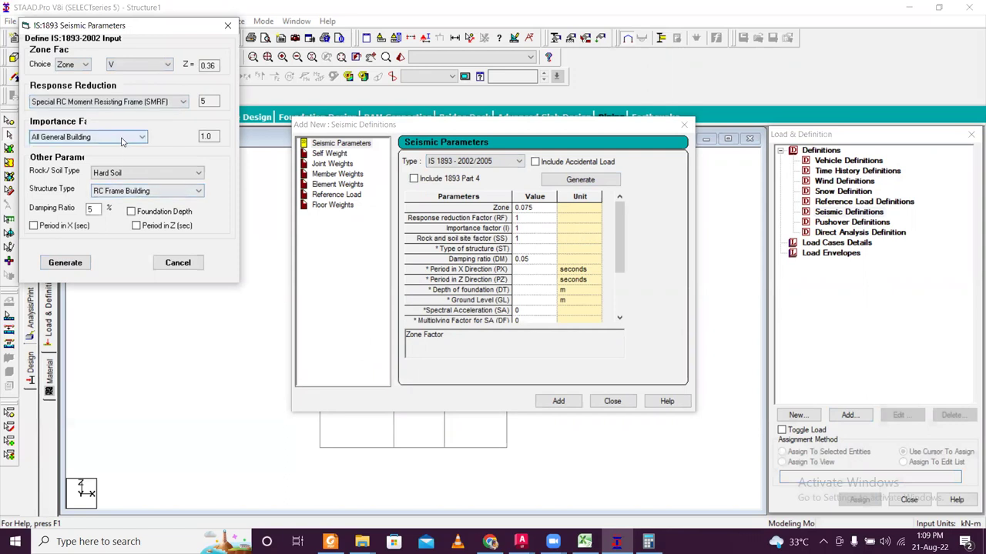
double_click(92, 207)
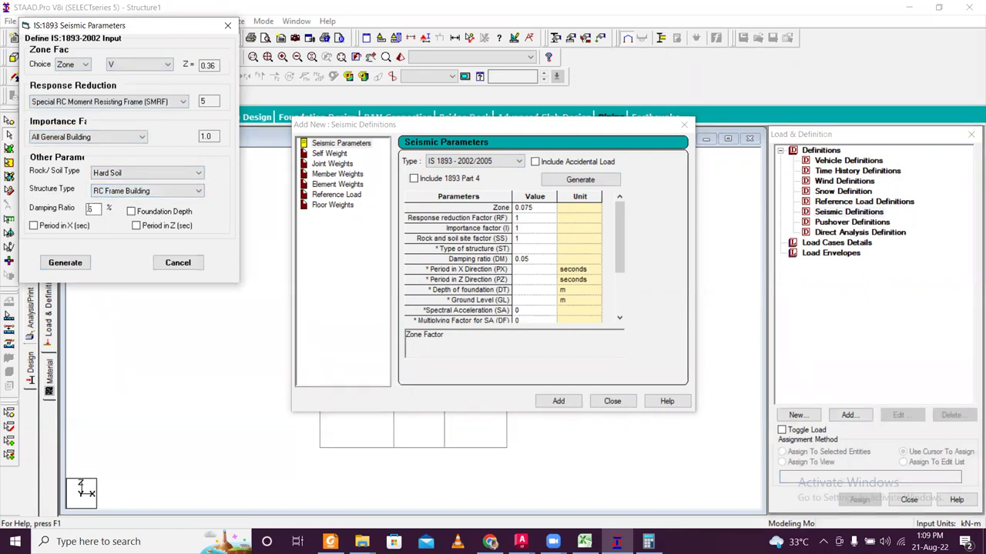
double_click(89, 211)
text(.05)
drag(84, 213, 113, 216)
click(76, 264)
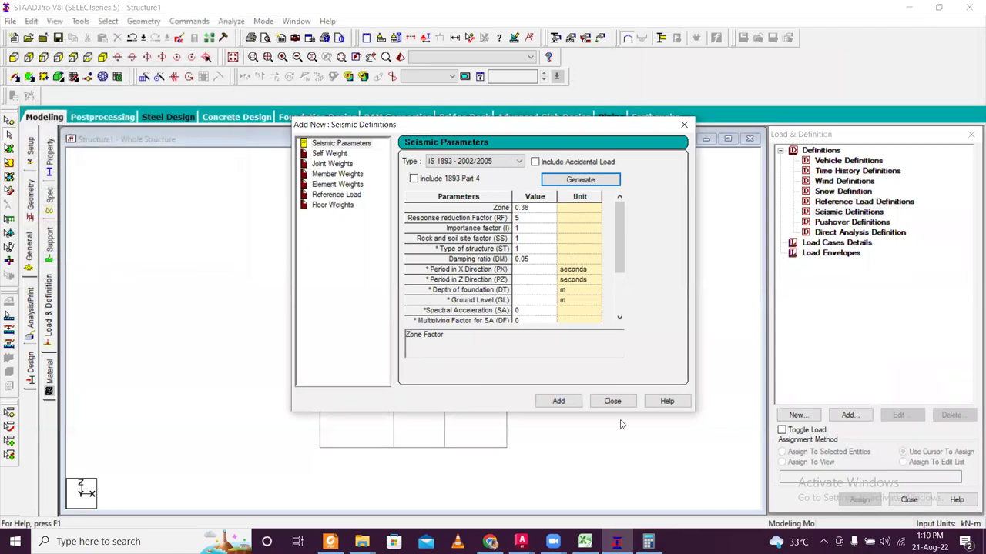
Add the seismic definition with a self weight factor of 1.
click(558, 401)
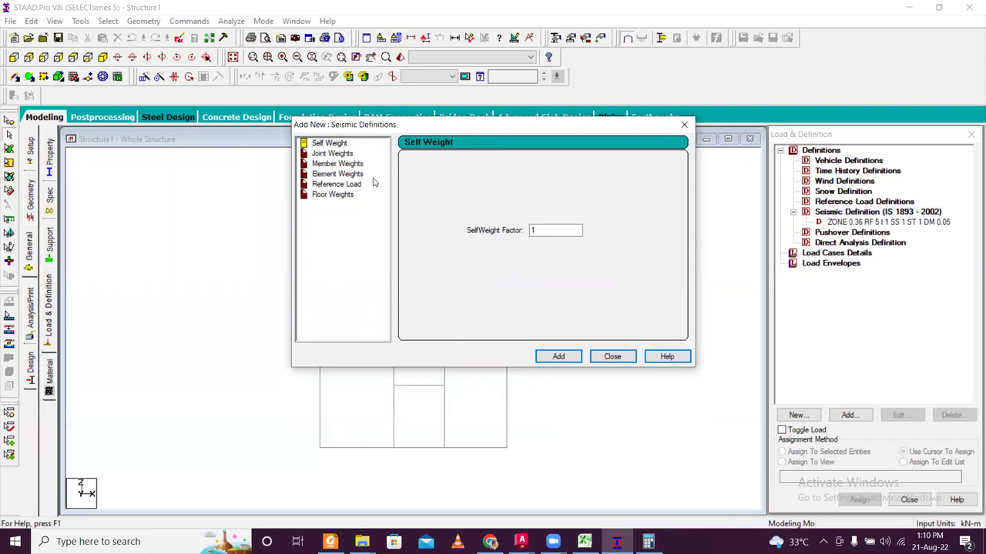
click(566, 359)
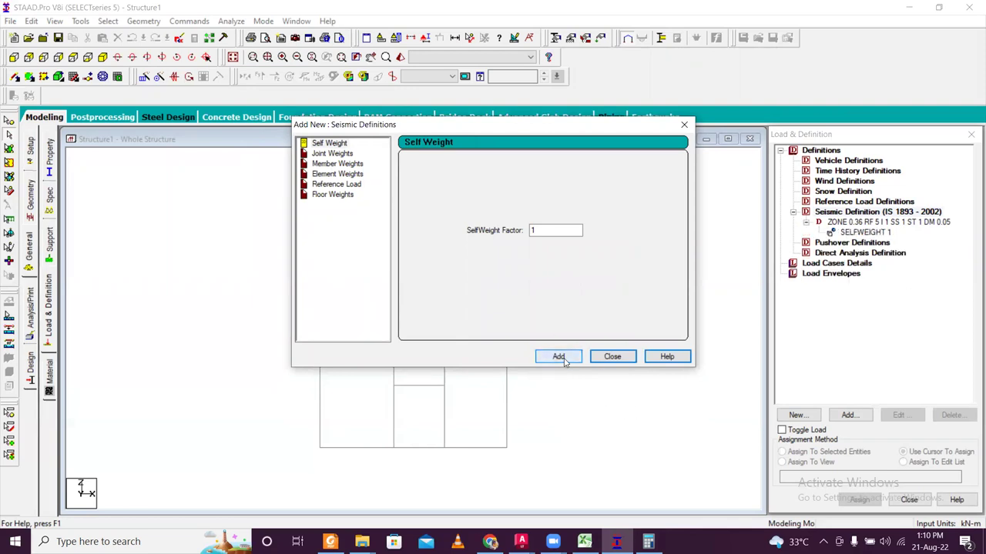
click(612, 356)
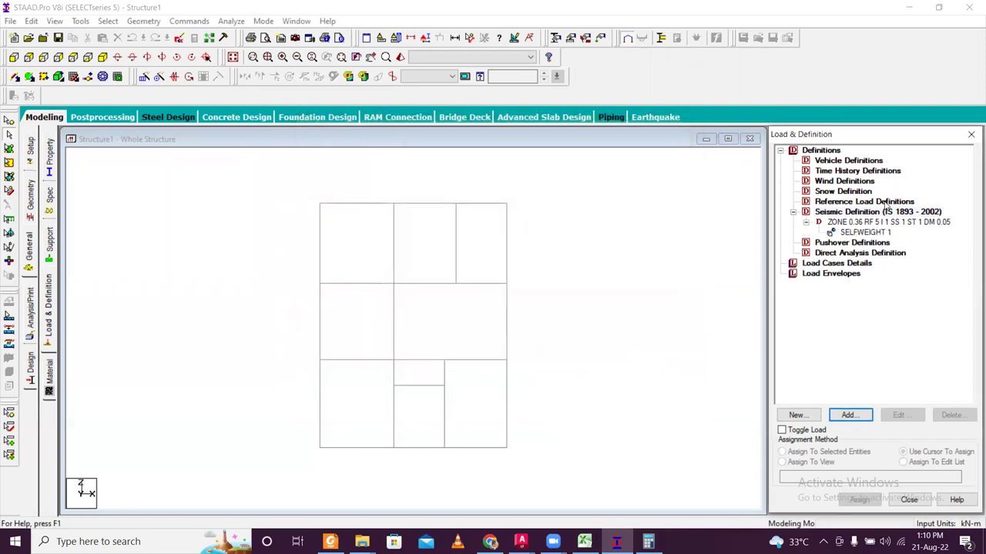
Create Seismic-type primary load cases SLX and SLZ.
click(824, 267)
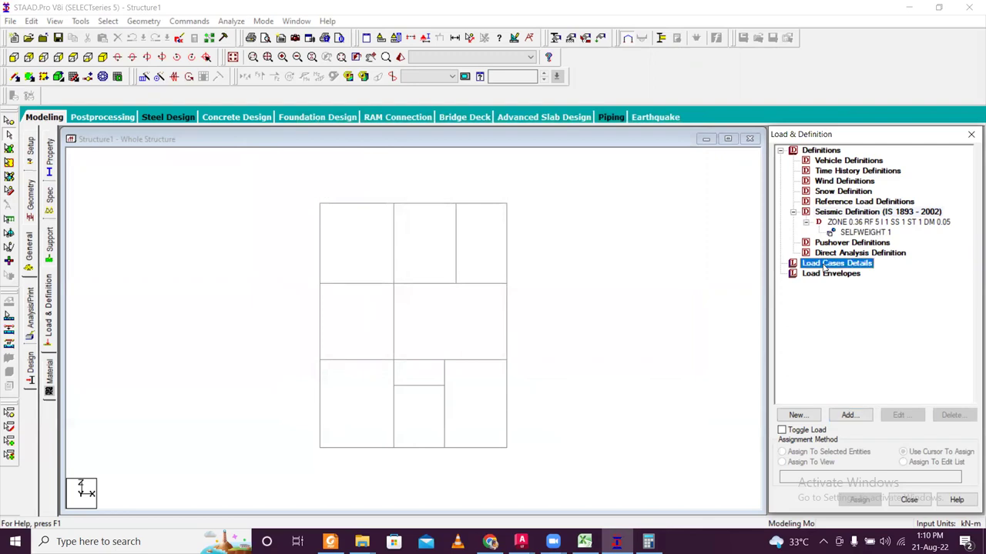
click(849, 417)
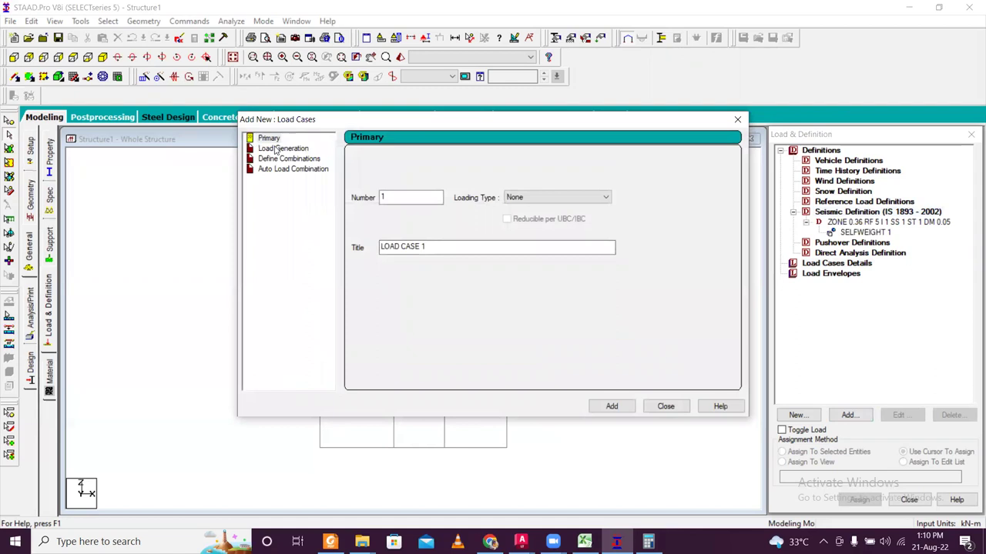
click(565, 199)
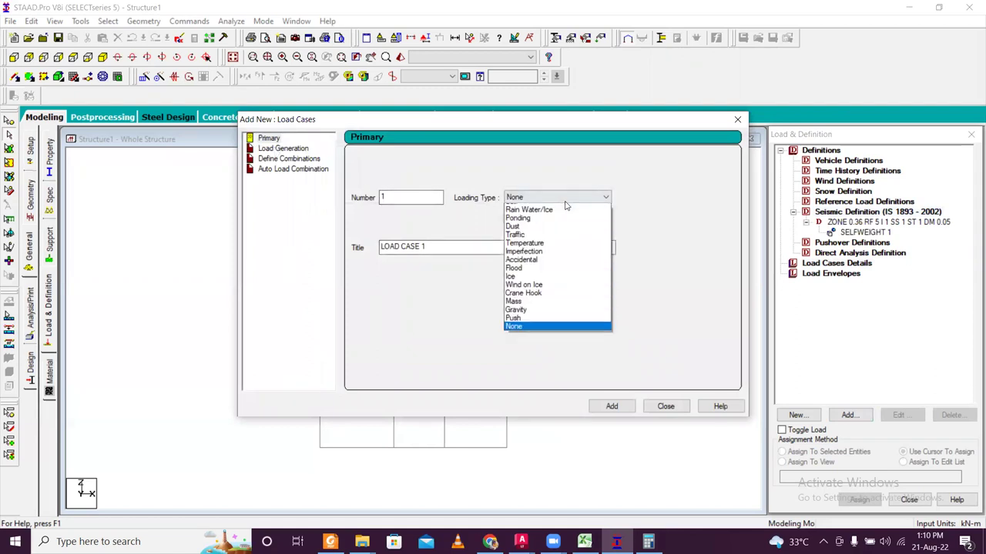
click(557, 242)
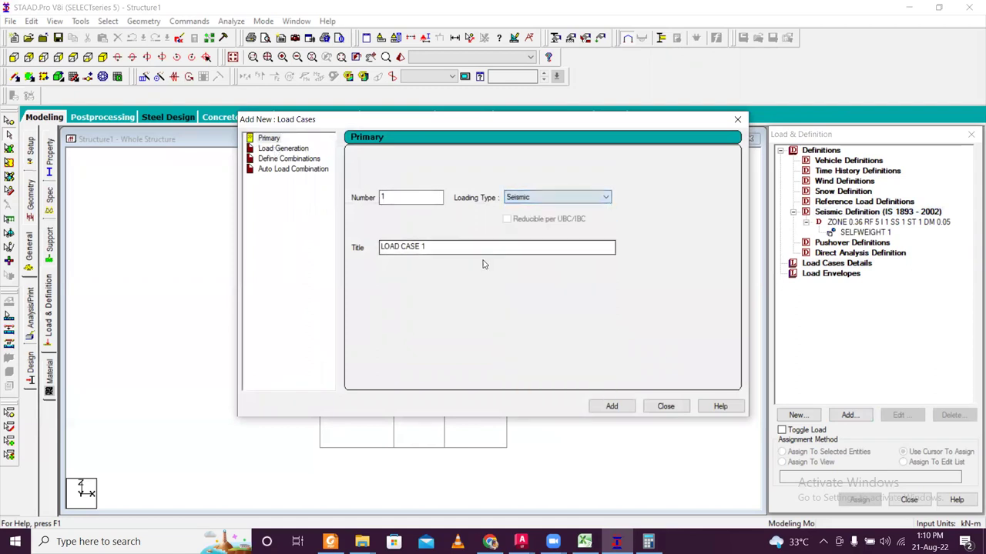
click(437, 244)
text(SLX)
click(601, 408)
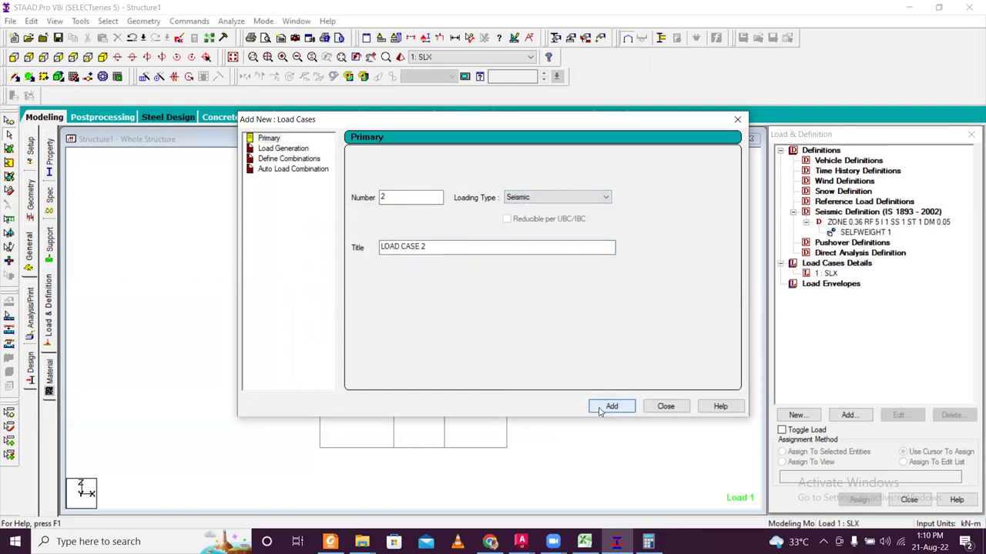
drag(463, 248, 315, 239)
text(SLZ)
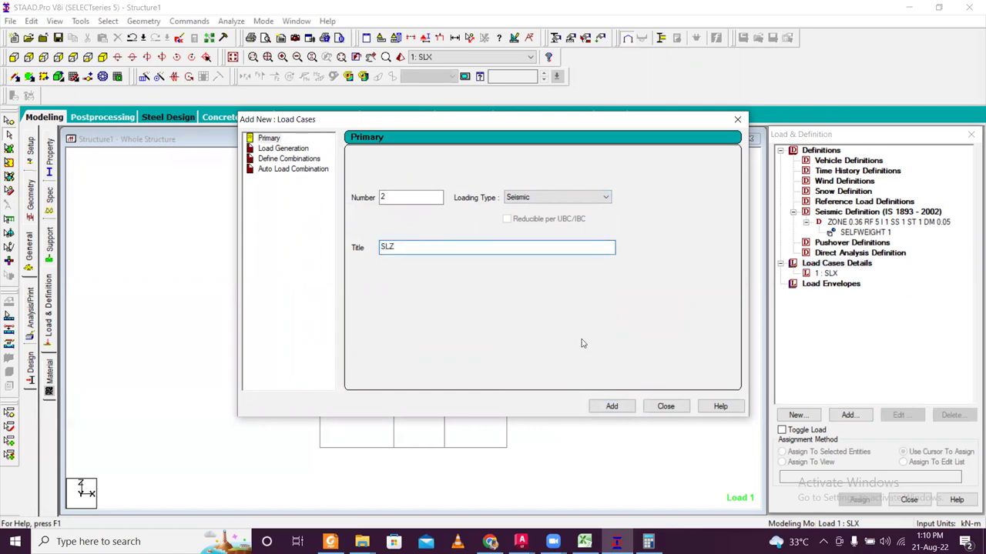
click(611, 406)
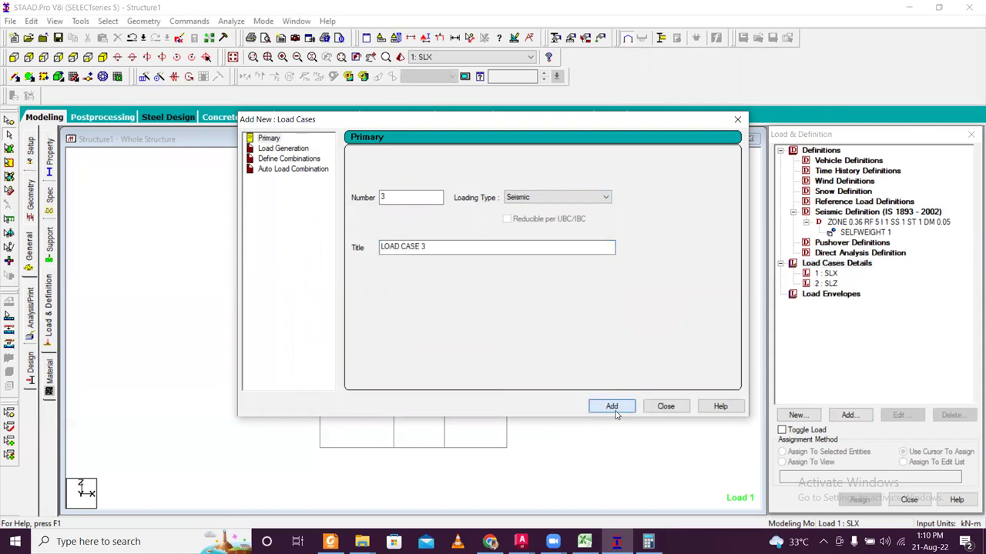
Add load cases DL and LL, then make 3: DL active for new load items.
text(DL)
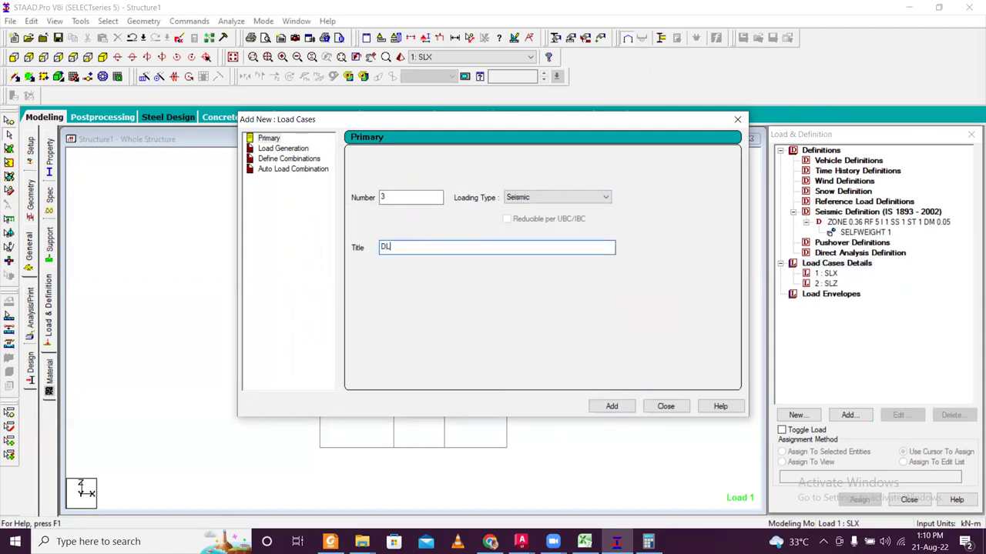
click(612, 405)
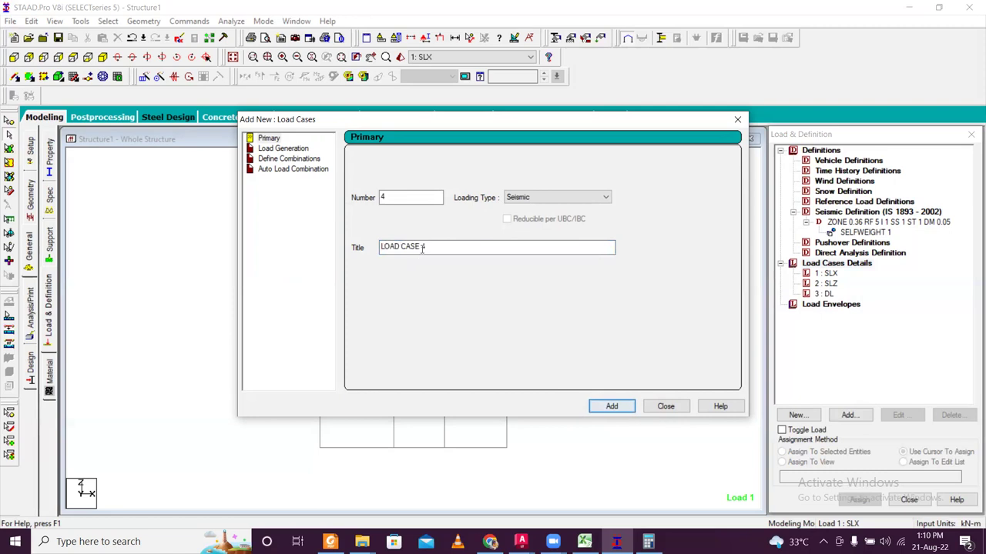
text(LL)
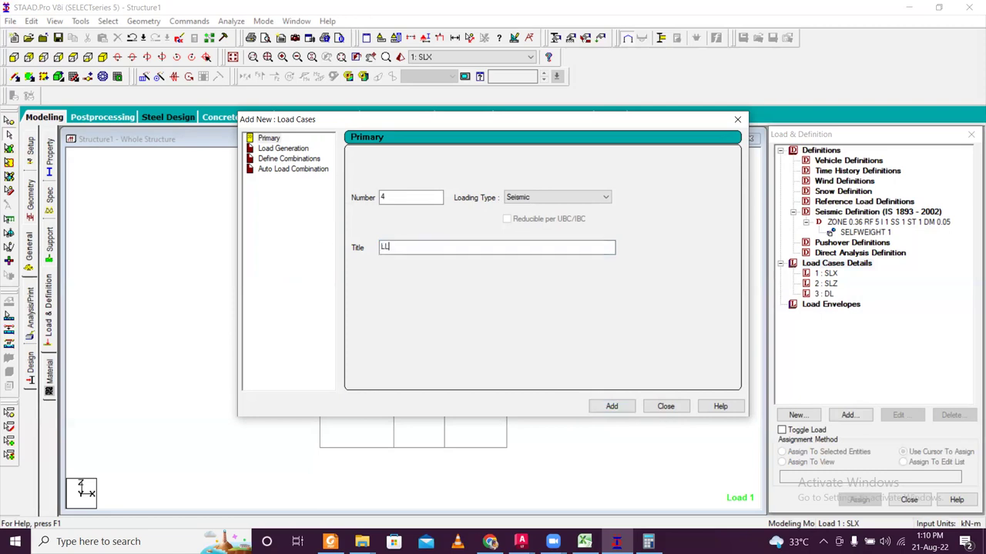
click(611, 406)
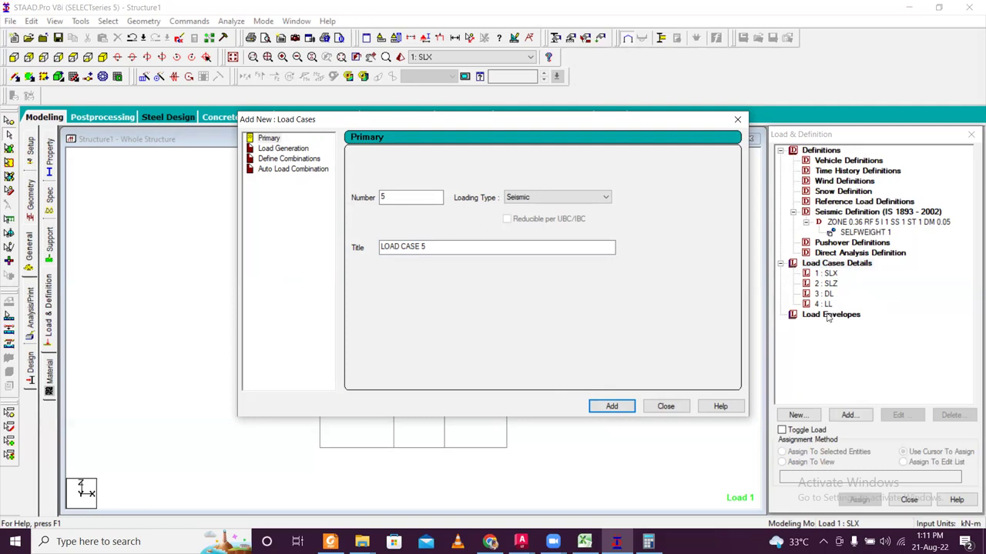
click(665, 407)
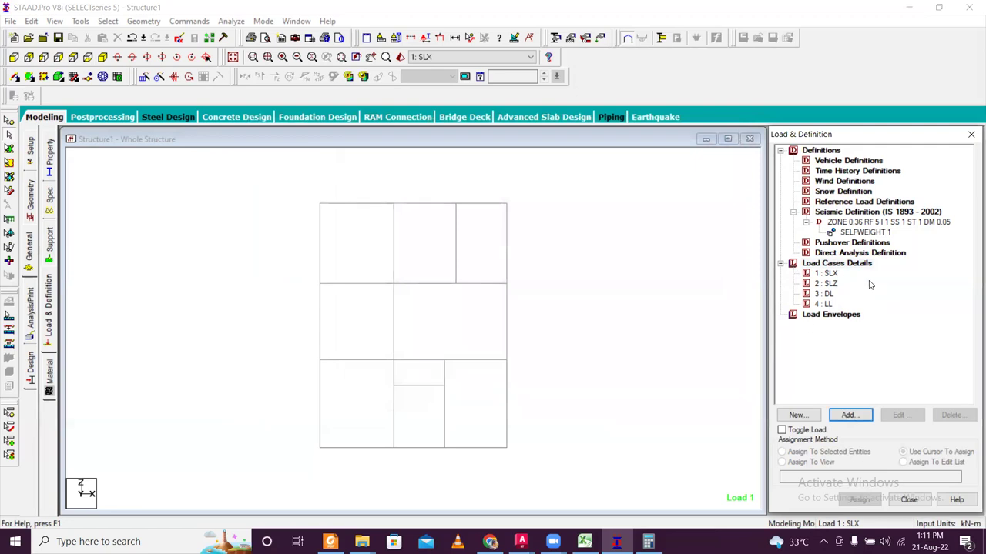
click(824, 294)
click(851, 416)
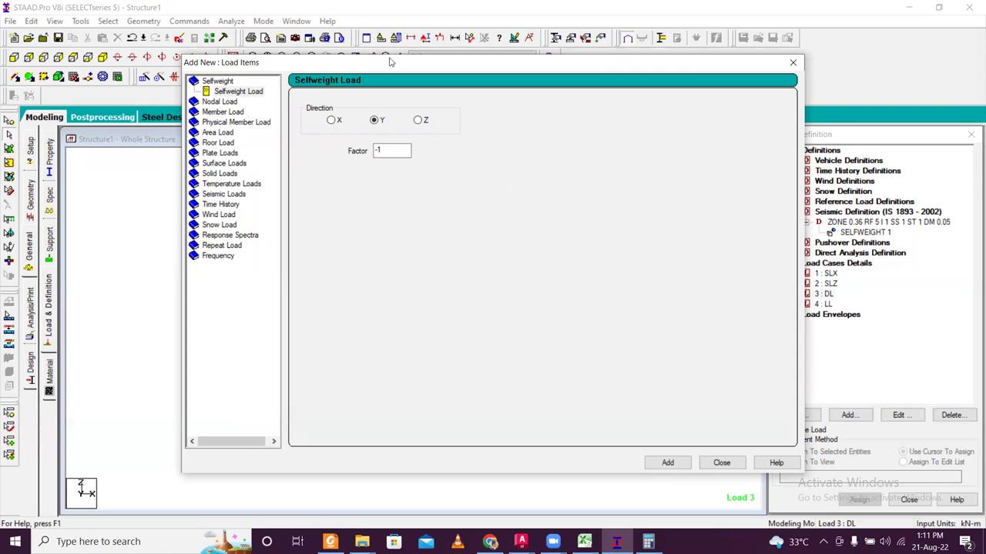
Add SELFWEIGHT Y -1 and a uniform member load W1 = -7 kN/m GY to DL.
drag(390, 62, 332, 47)
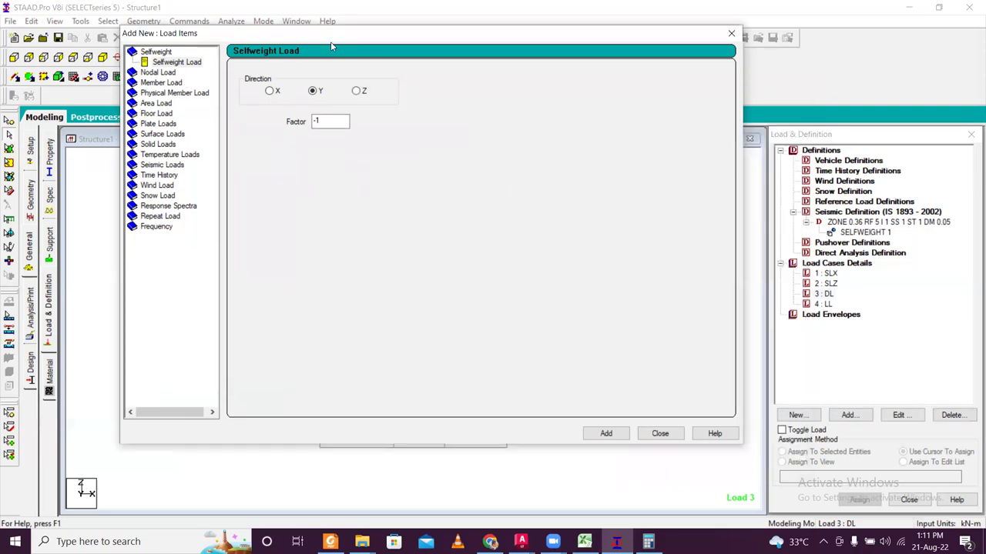
click(606, 435)
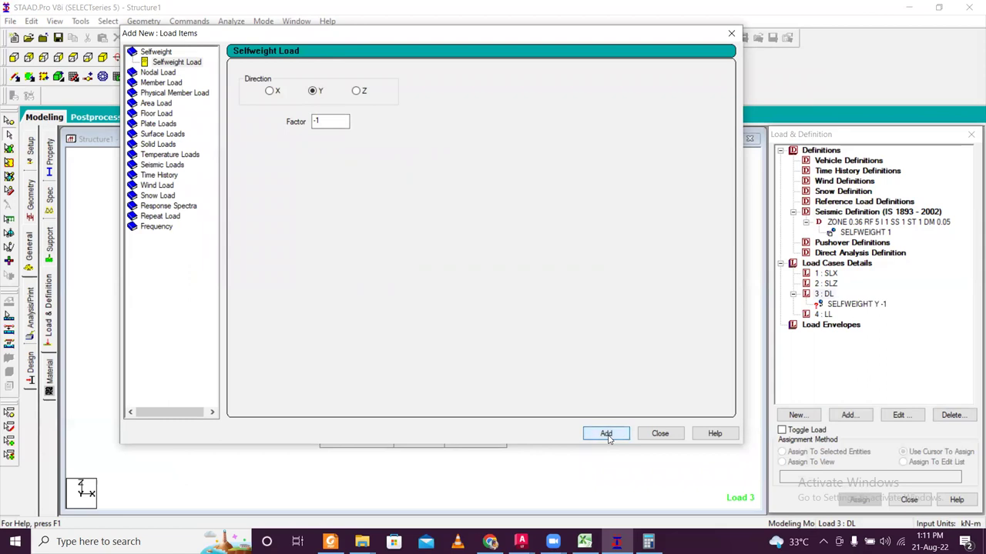
click(168, 83)
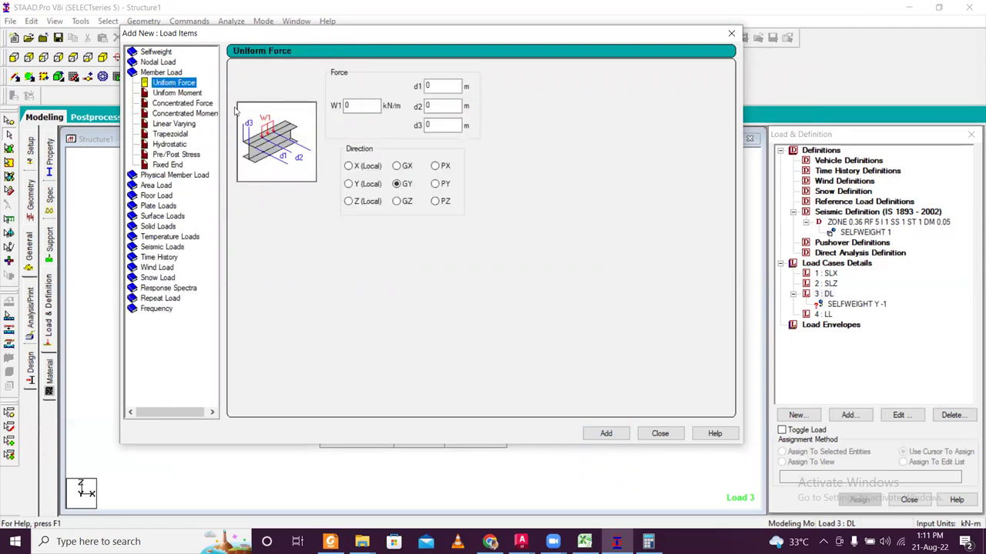
double_click(348, 106)
text(-7)
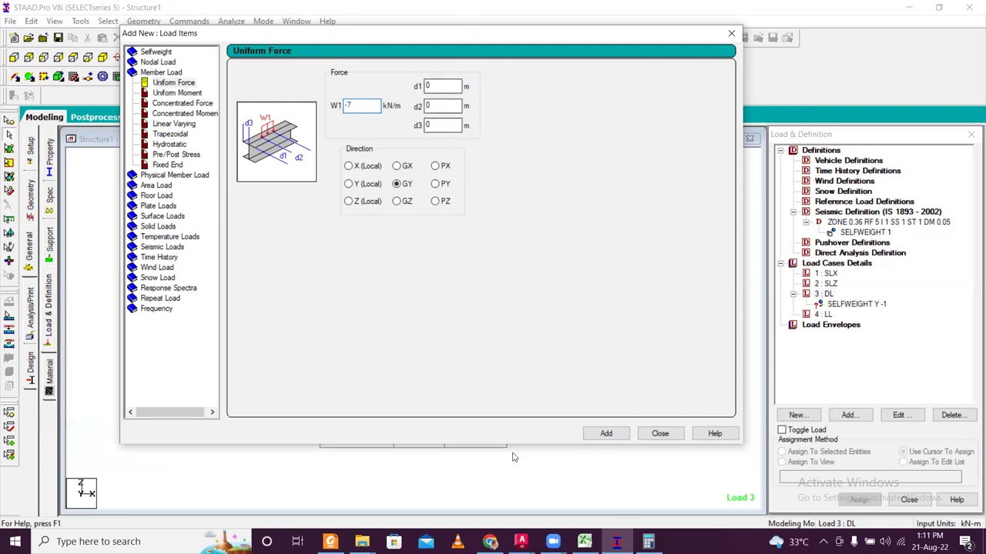
click(609, 434)
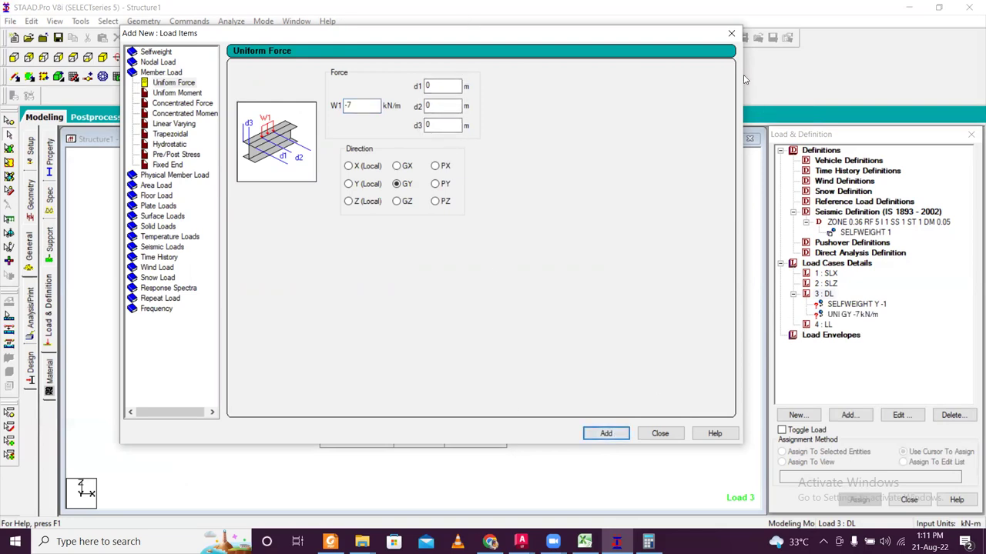
click(731, 33)
Assign SELFWEIGHT Y -1 to the whole structure in view.
click(881, 306)
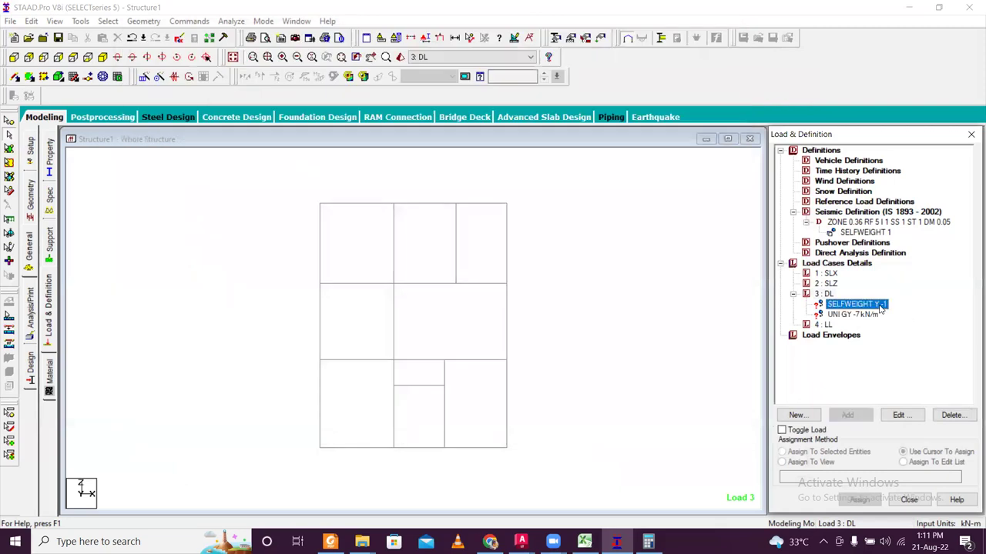
click(836, 462)
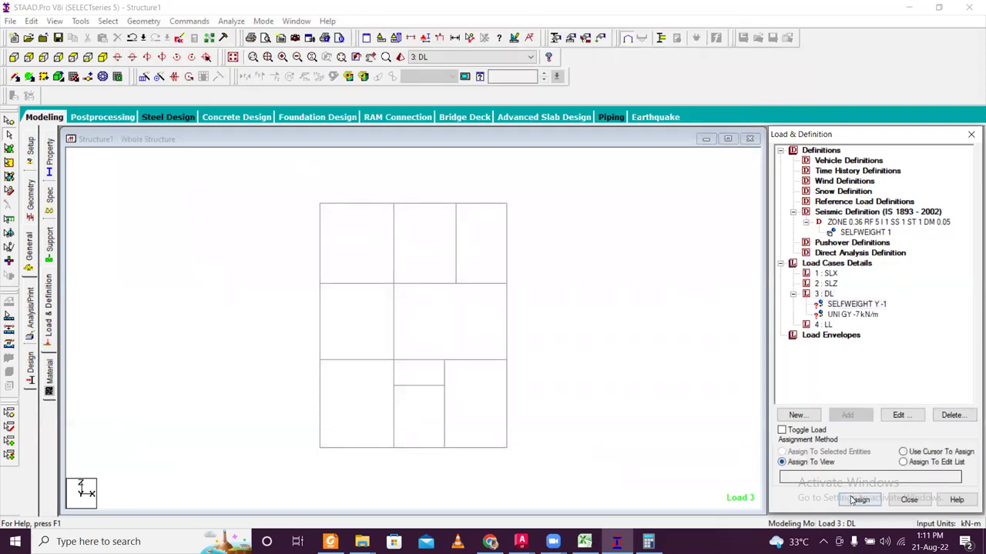
click(860, 500)
click(895, 354)
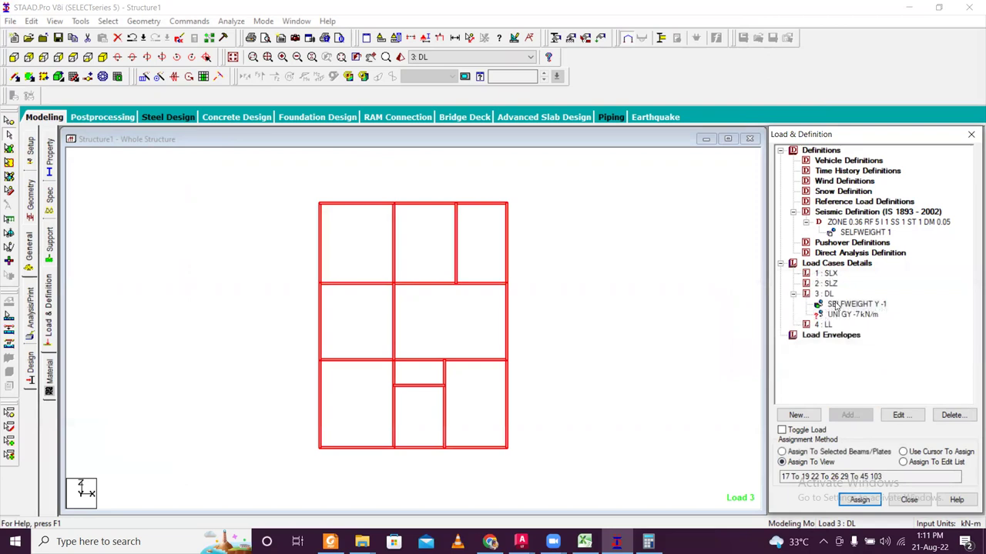
Pick the -7 kN/m uniform load, window-select all plan beams, then view the AutoCAD floor plan.
click(841, 314)
click(647, 375)
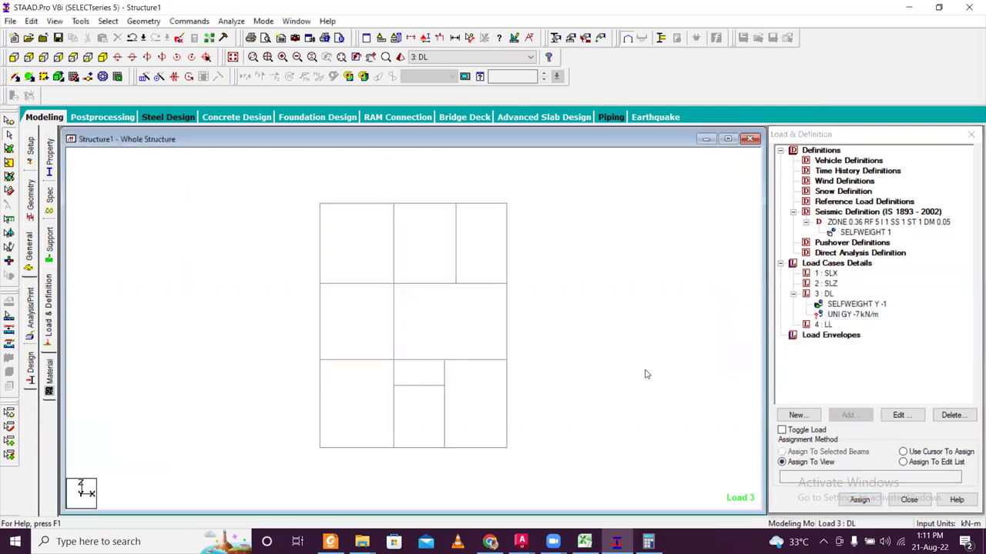
click(841, 314)
click(282, 180)
drag(545, 431, 552, 459)
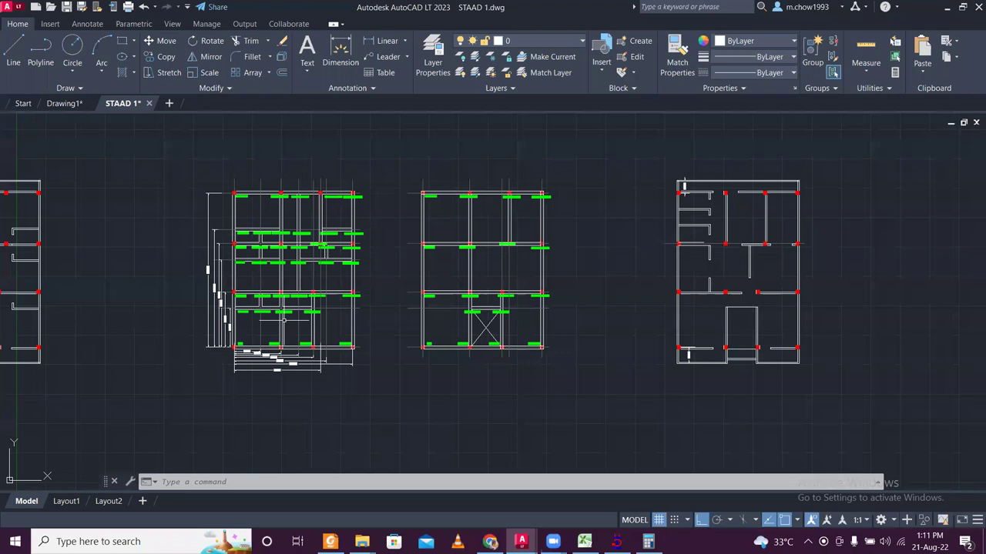
scroll(287, 317, up, 3)
middle_drag(298, 275, 537, 314)
scroll(537, 314, down, 3)
scroll(308, 308, up, 4)
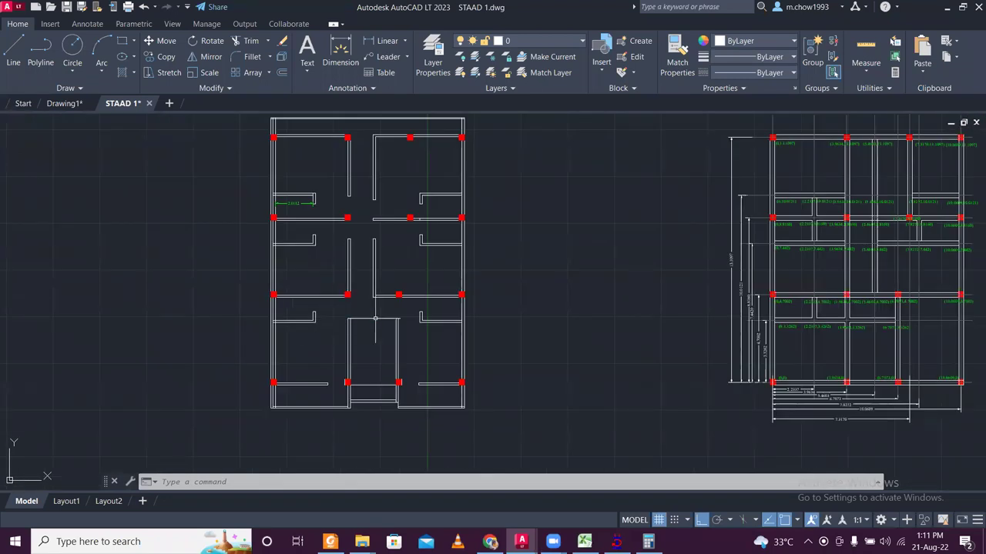
Zoom and pan around the STAAD 1.dwg floor plan, then return to STAAD.Pro.
scroll(375, 318, up, 2)
scroll(369, 316, down, 2)
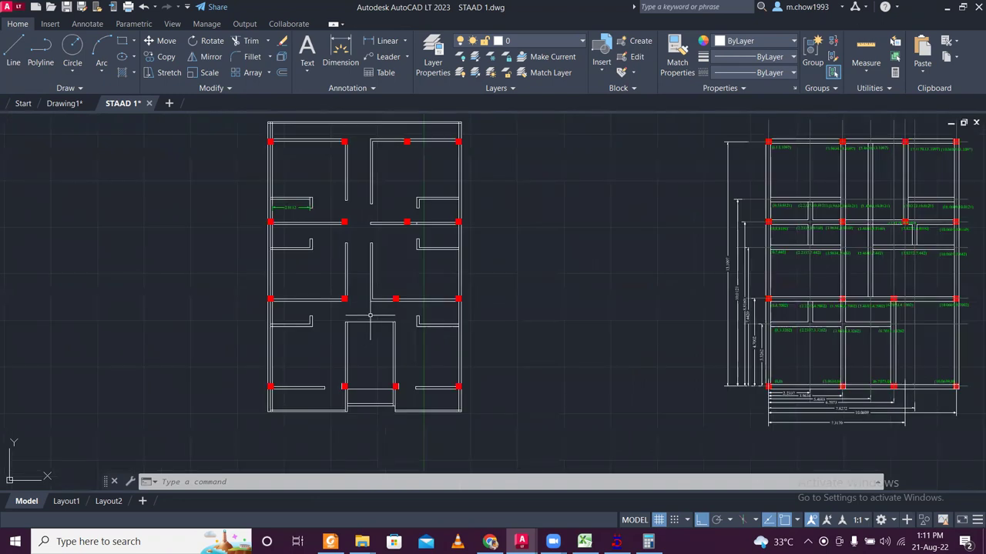
middle_drag(369, 315, 366, 326)
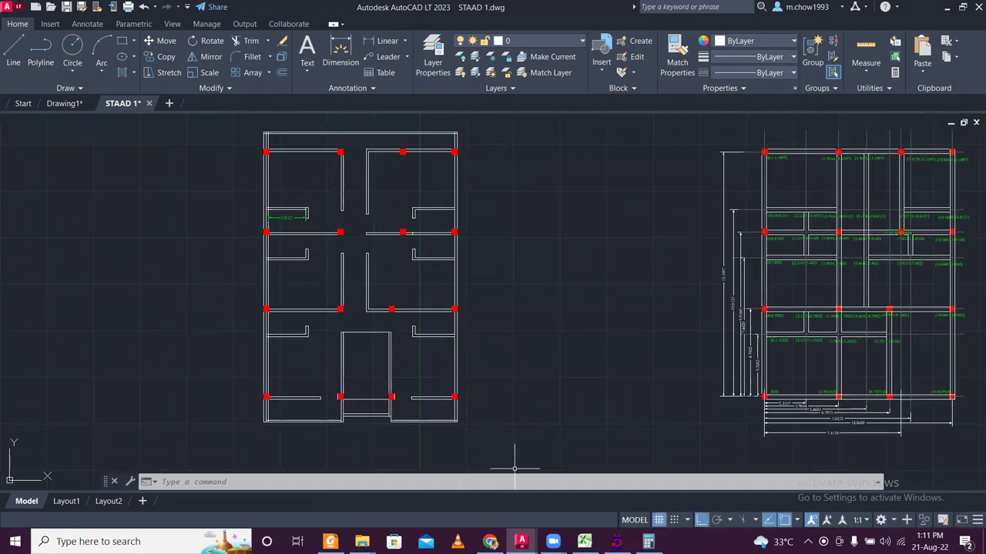
key(alt+Tab)
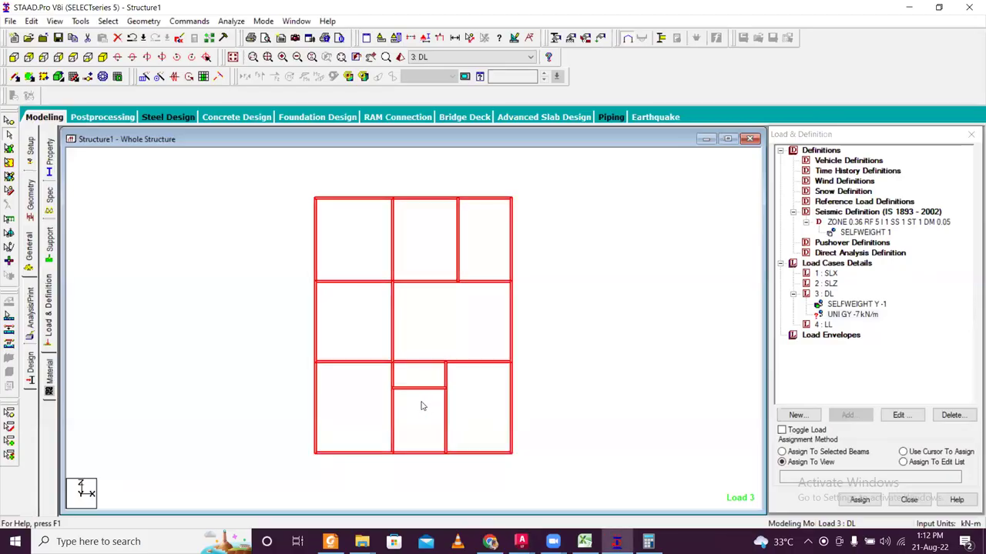
Clear the selection, window-select all wall-bearing beams, then return to the AutoCAD floor plan.
click(422, 406)
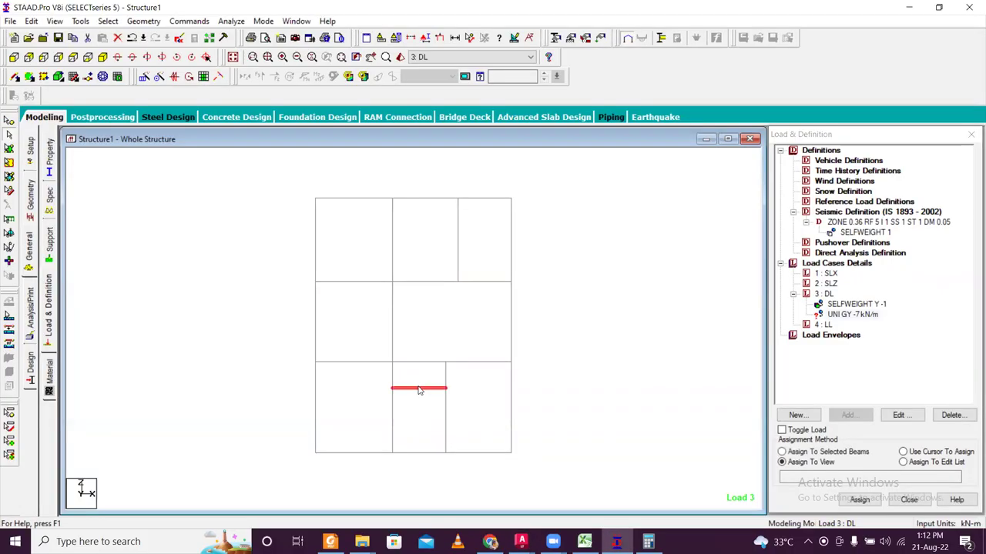
drag(293, 166, 402, 466)
drag(436, 171, 539, 308)
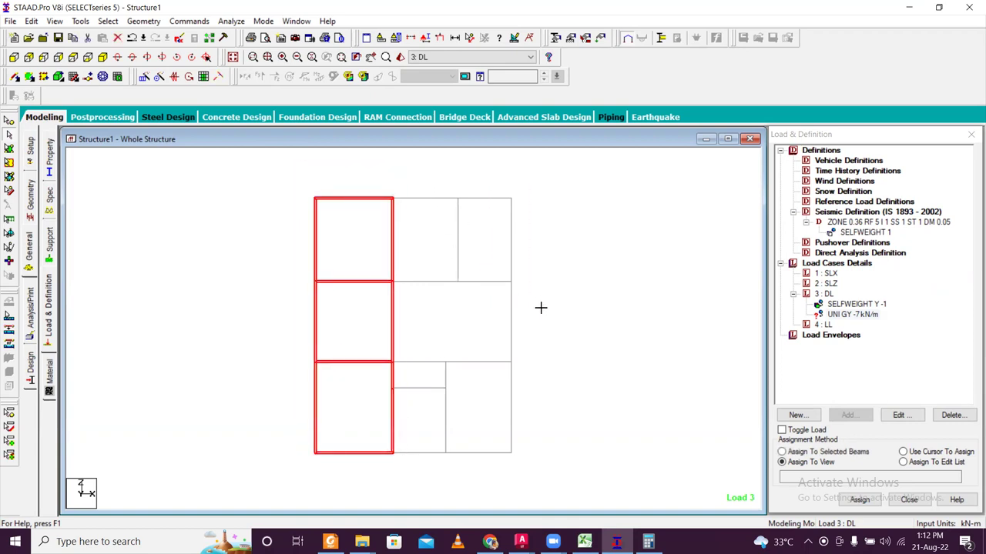
drag(271, 179, 521, 304)
ctrl+drag(281, 188, 399, 464)
ctrl+drag(433, 336, 550, 460)
ctrl+drag(282, 433, 514, 467)
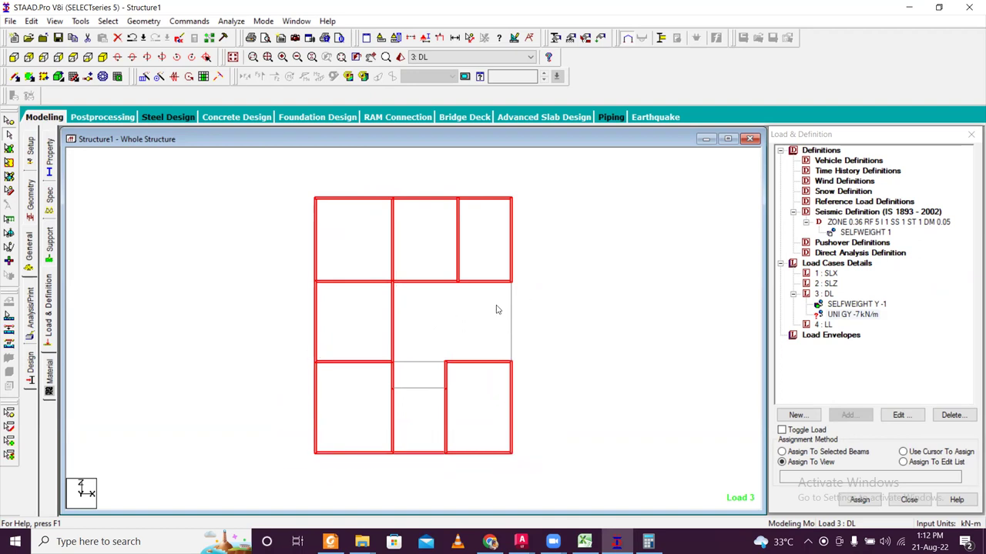
ctrl+drag(195, 333, 362, 334)
ctrl+drag(493, 168, 552, 463)
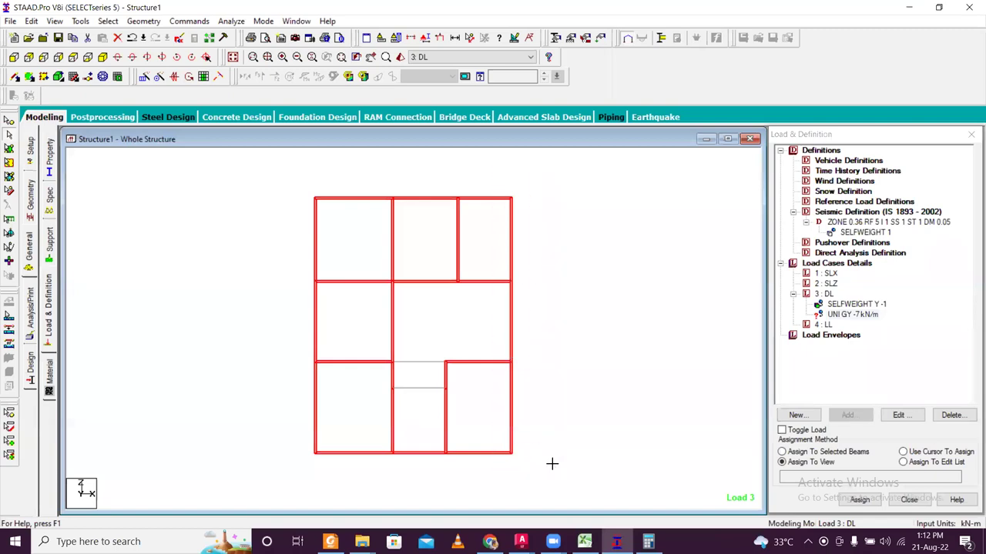
key(alt+Tab)
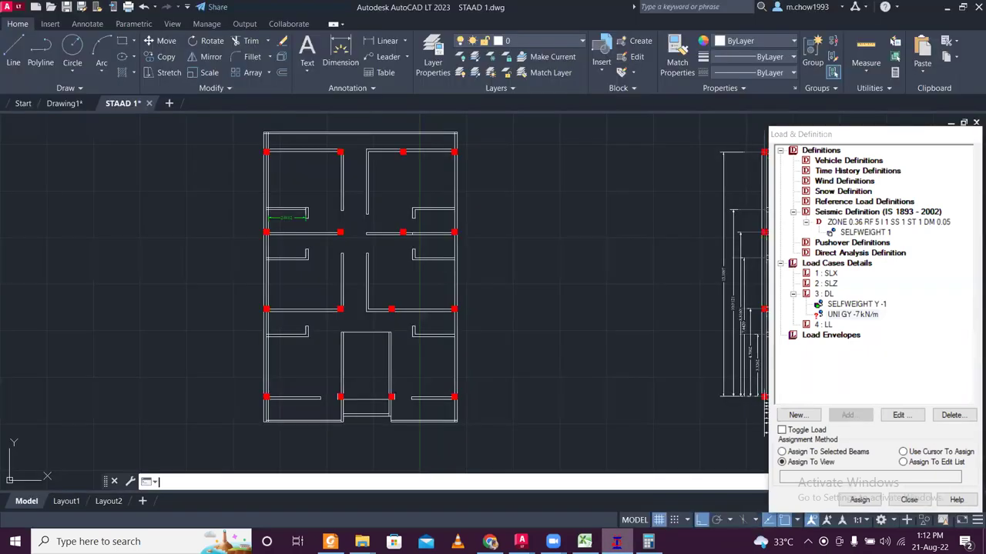
Compare against the AutoCAD plan again and return to the STAAD.Pro model.
key(alt+Tab)
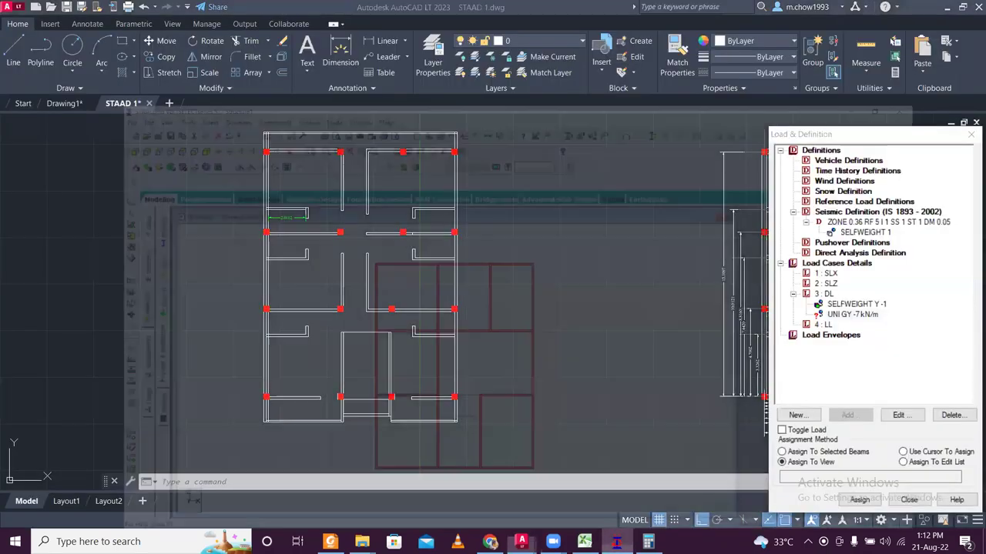
key(alt+Tab)
key(alt+Tab)
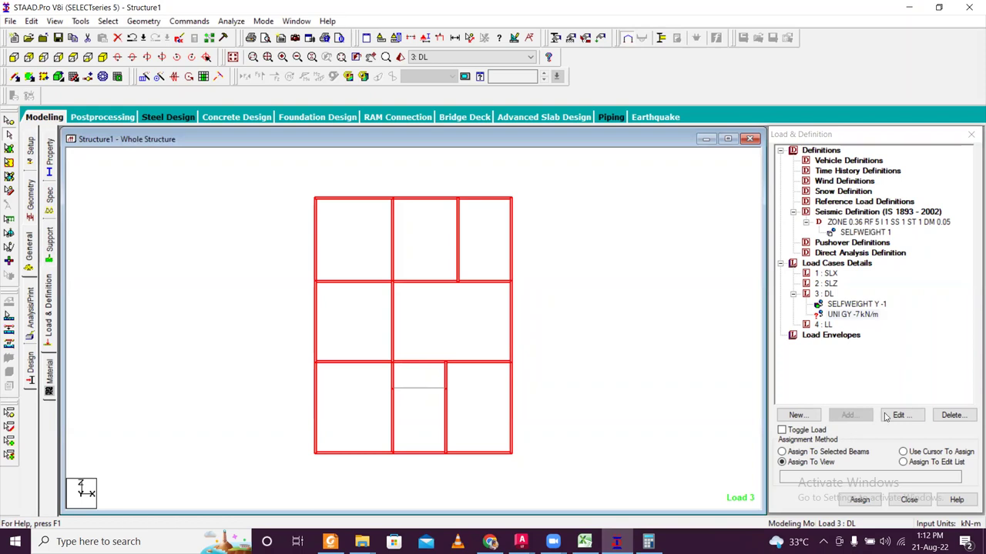
Assign the UNI GY -7 kN/m load to the selected wall-bearing beams.
click(847, 452)
click(859, 500)
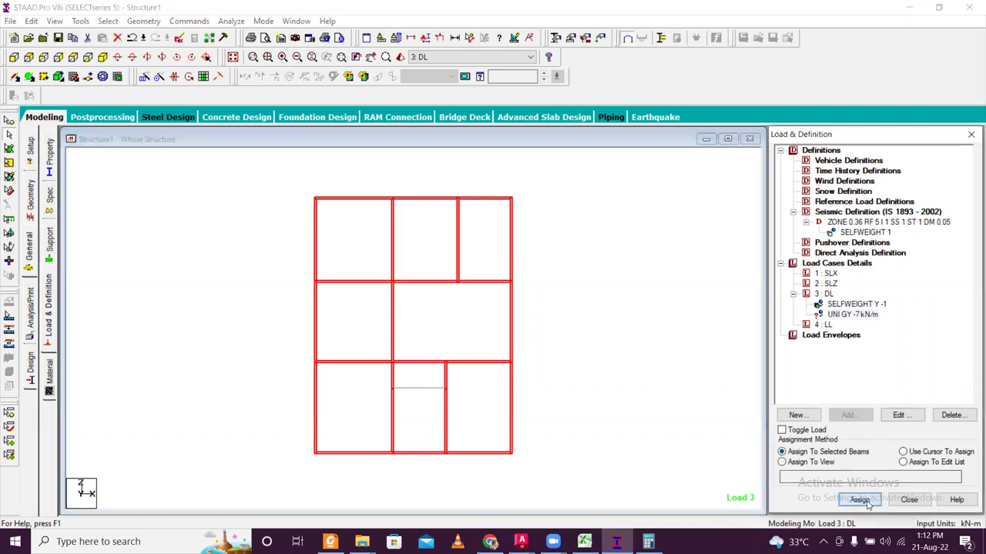
click(899, 356)
Deselect the beams and show the loaded structure in isometric view.
click(607, 347)
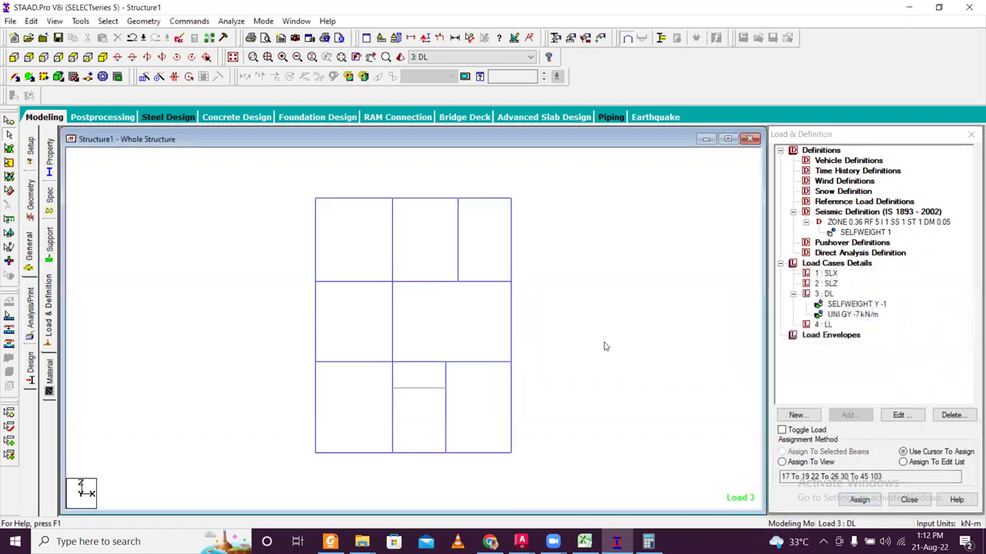
scroll(509, 218, down, 2)
middle_drag(504, 255, 487, 236)
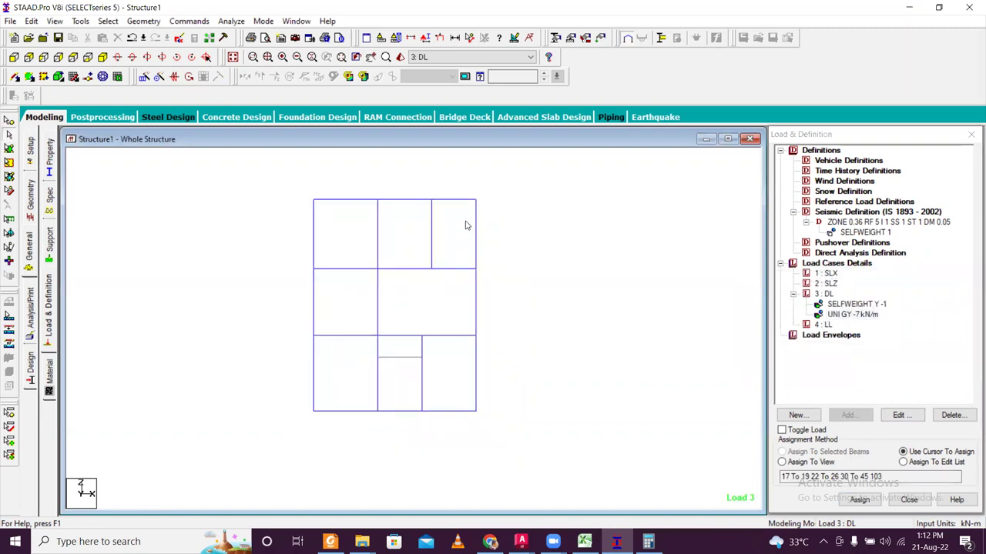
click(101, 58)
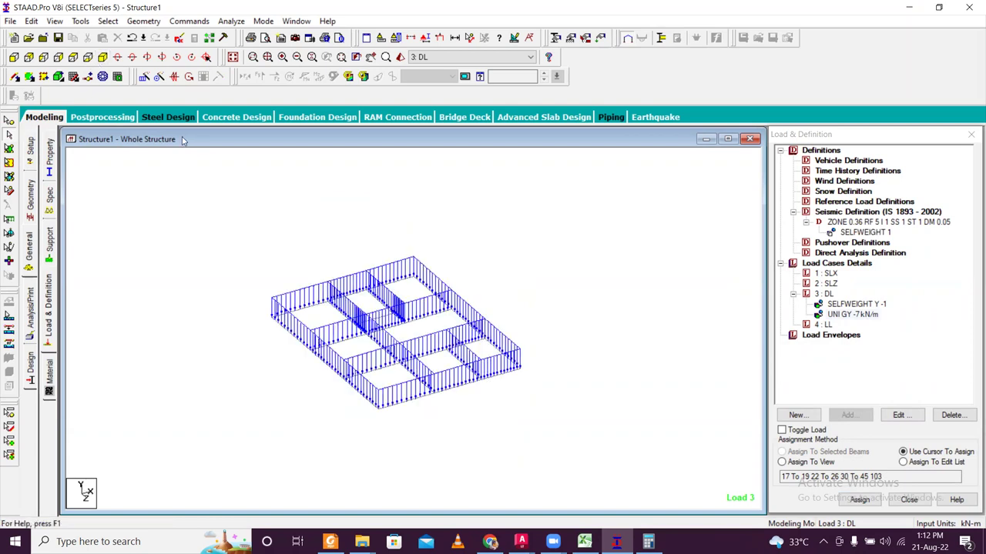
Show the structure in front elevation and select the upper floor's beam line.
click(54, 21)
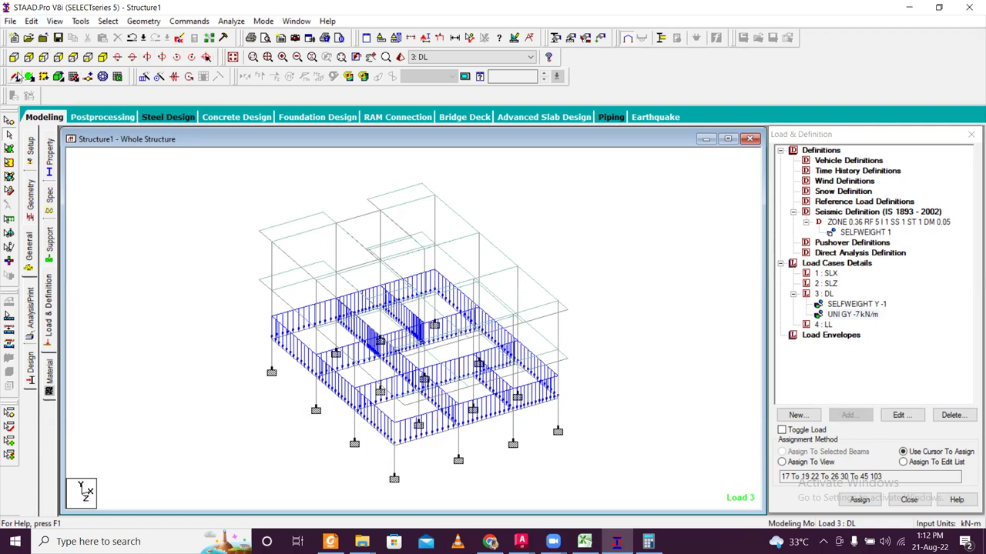
click(14, 57)
mouse_move(190, 290)
mouse_down()
mouse_move(592, 339)
mouse_move(623, 310)
mouse_up()
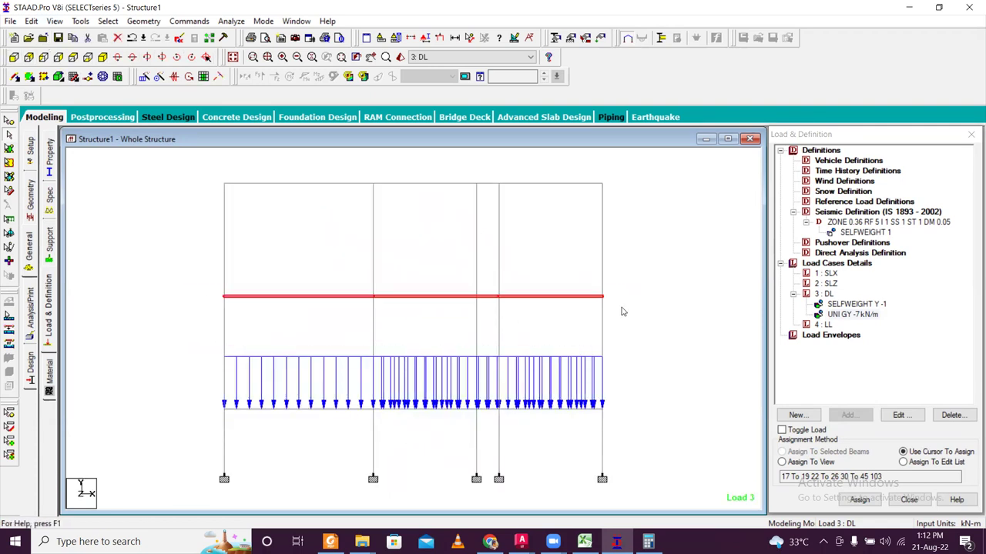
Display only the selected upper-floor beams in plan view and clear the selection.
click(55, 21)
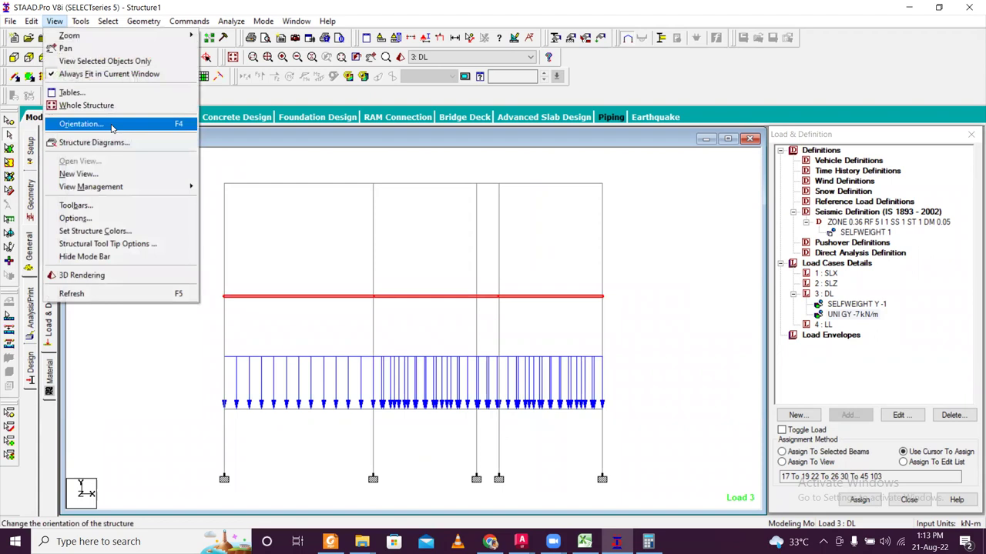
click(116, 60)
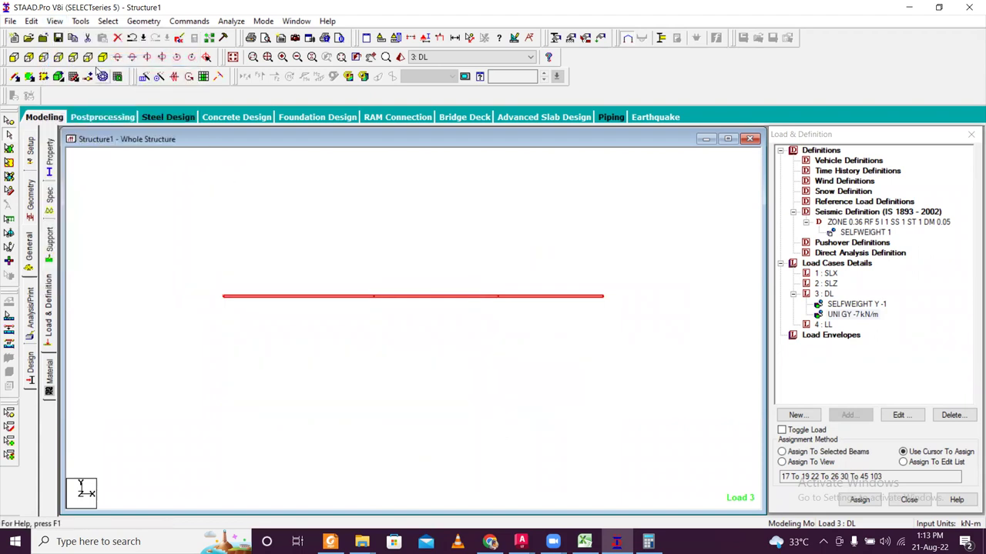
click(89, 60)
click(699, 345)
scroll(537, 270, down, 2)
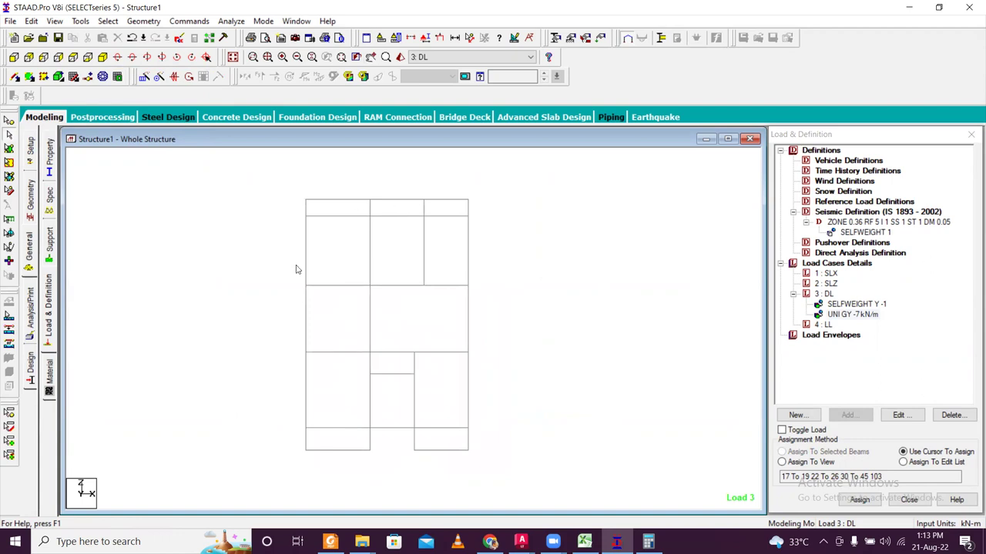
Window-select the floor's left and right beam columns and its horizontal beam lines.
drag(287, 181, 508, 461)
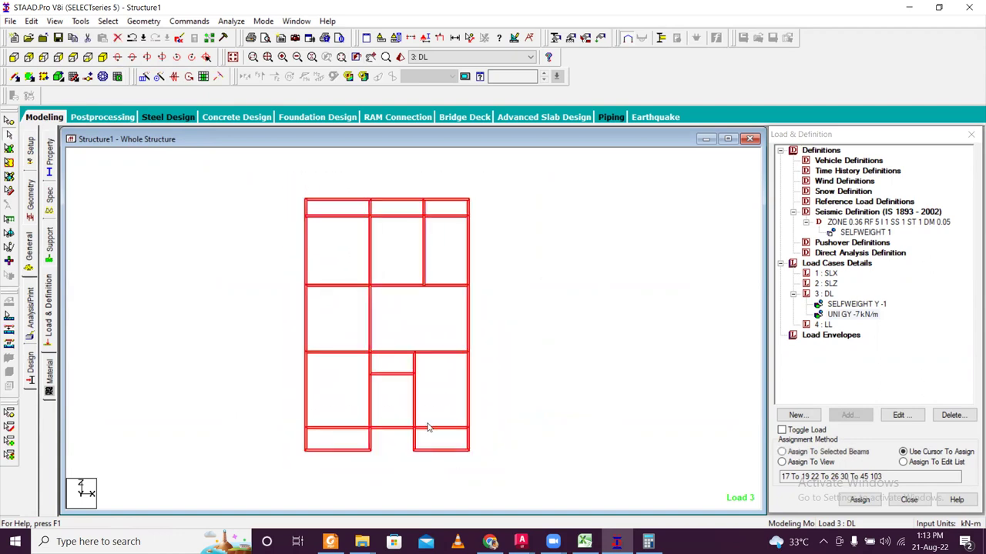
click(398, 378)
drag(279, 178, 315, 465)
ctrl+drag(466, 176, 497, 463)
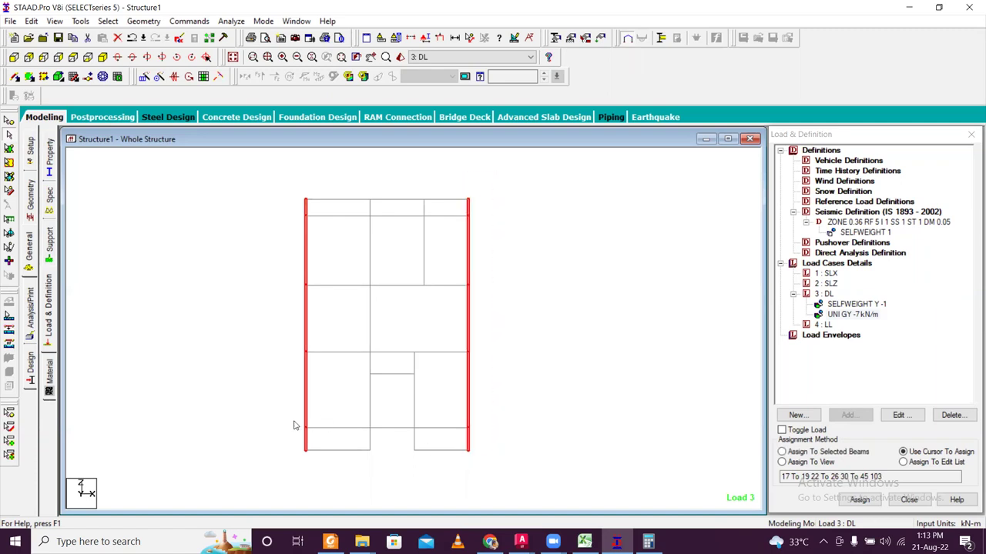
ctrl+drag(286, 427, 485, 433)
ctrl+drag(286, 342, 493, 359)
ctrl+drag(293, 266, 489, 295)
ctrl+drag(414, 177, 432, 194)
Add the individual vertical beams and upper beam segments in the bays to the selection.
ctrl+click(423, 234)
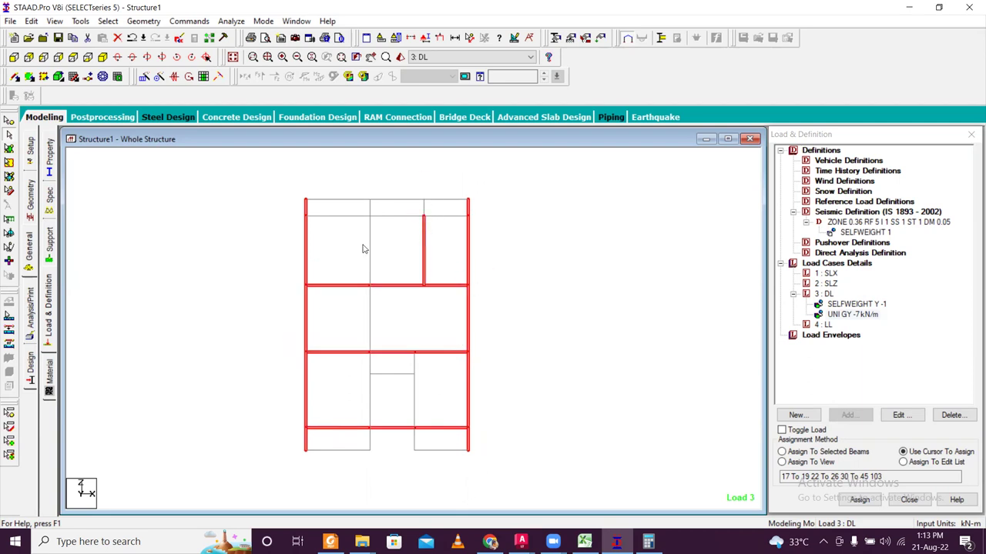
ctrl+click(369, 243)
ctrl+click(334, 217)
ctrl+click(394, 217)
ctrl+click(447, 217)
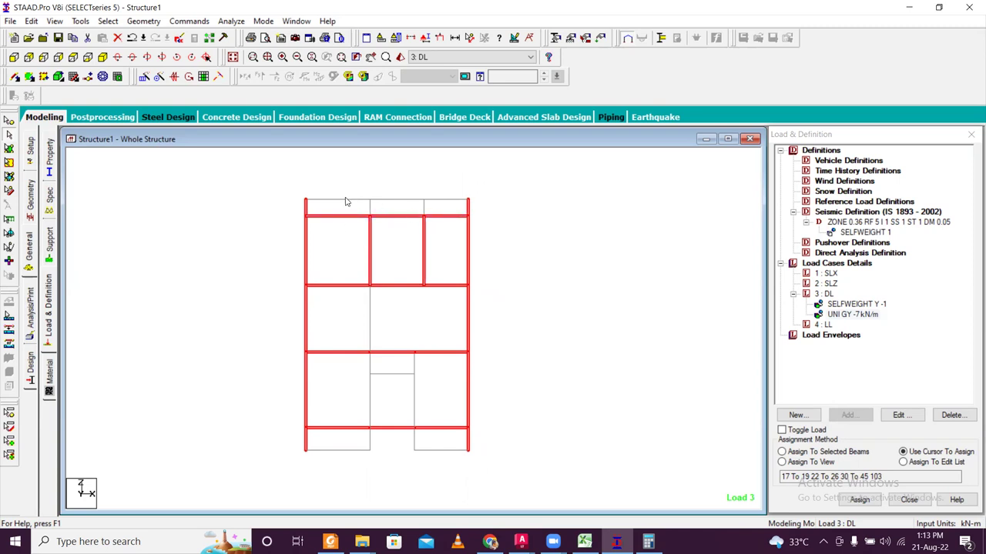
ctrl+click(370, 337)
ctrl+click(372, 395)
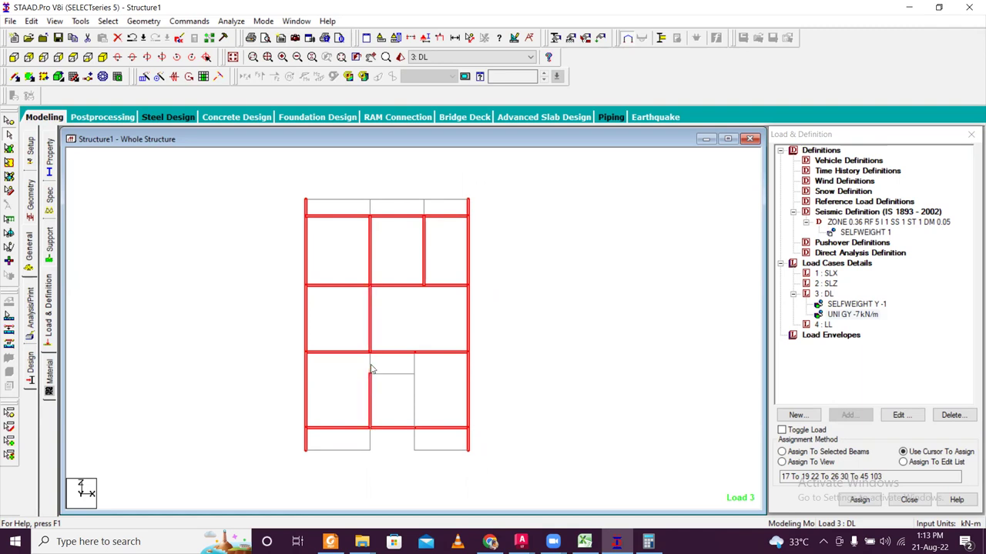
ctrl+click(415, 366)
ctrl+click(414, 391)
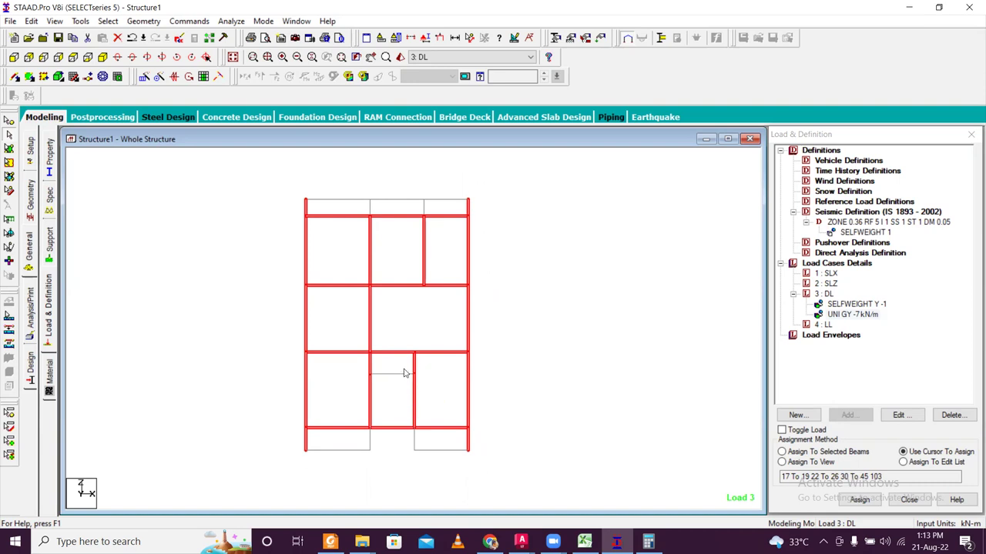
ctrl+click(394, 375)
Add the two bottom members beside the opening and assign the -7 kN/m dead load.
scroll(389, 306, up, 1)
scroll(385, 455, up, 1)
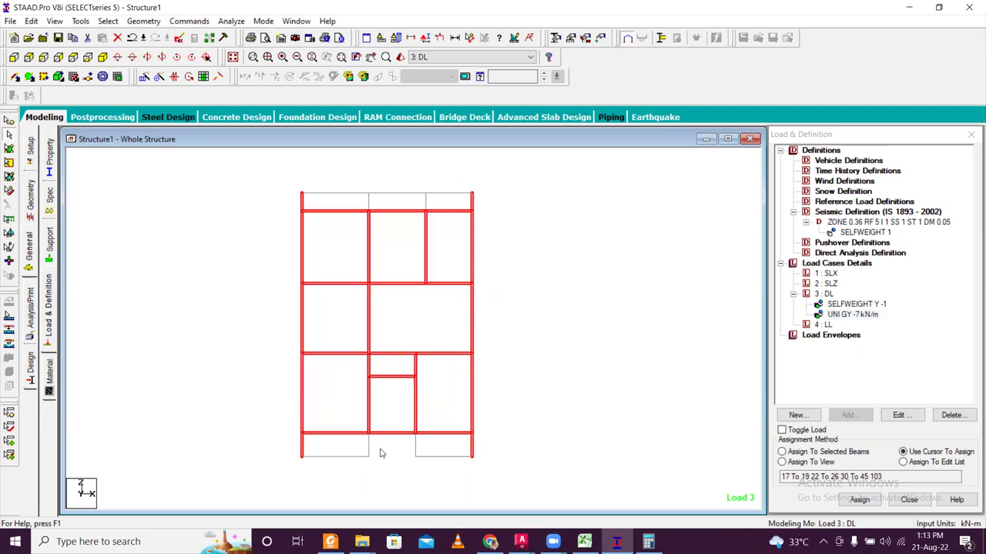
ctrl+click(370, 450)
ctrl+click(417, 447)
scroll(286, 302, down, 1)
scroll(322, 305, down, 1)
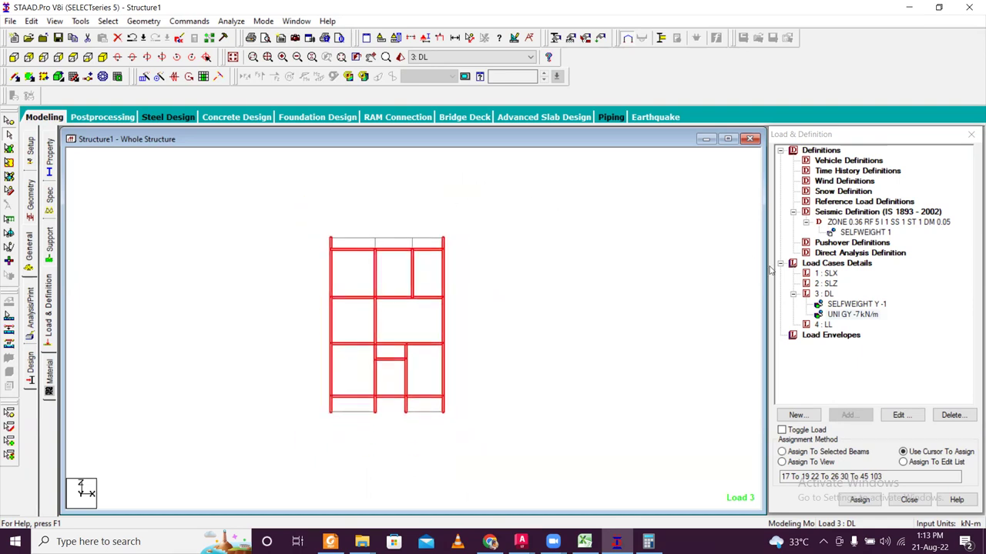
click(847, 452)
click(859, 500)
click(898, 355)
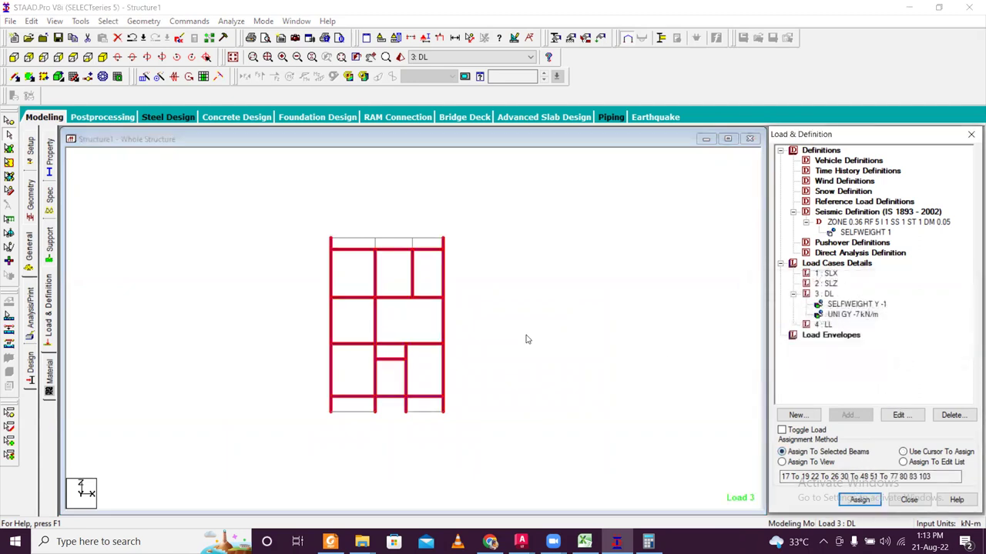
Show the whole structure in front elevation and select the roof-level beams.
click(55, 21)
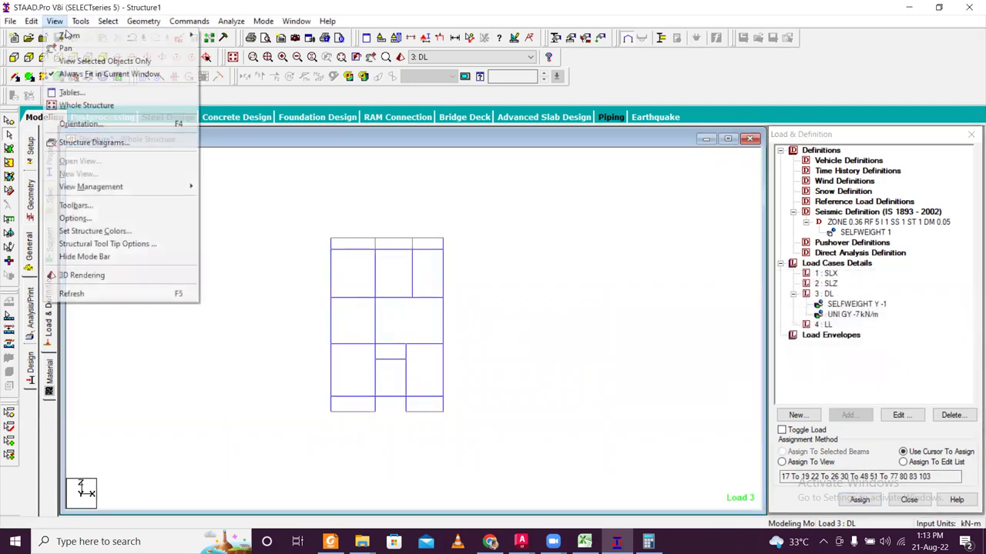
click(87, 105)
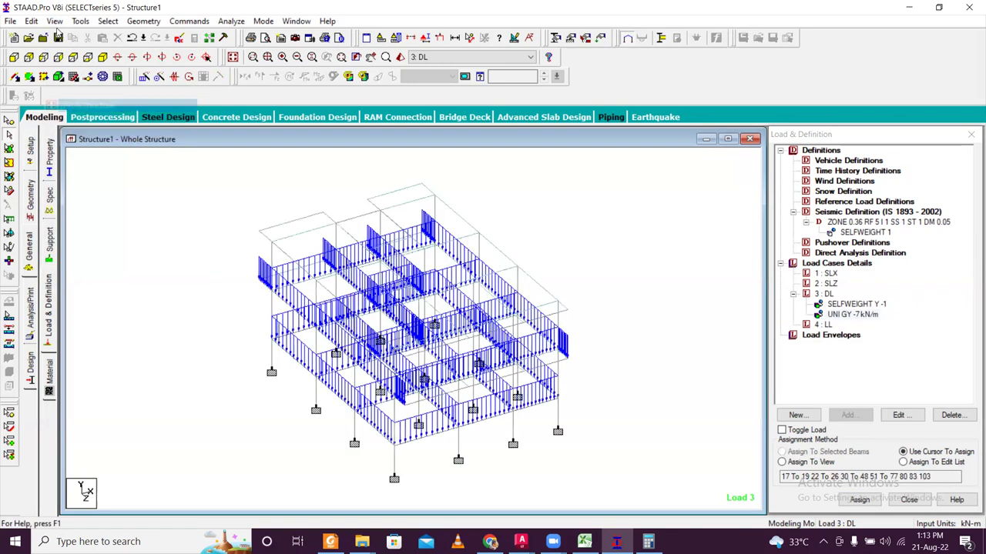
click(15, 58)
drag(204, 181, 633, 204)
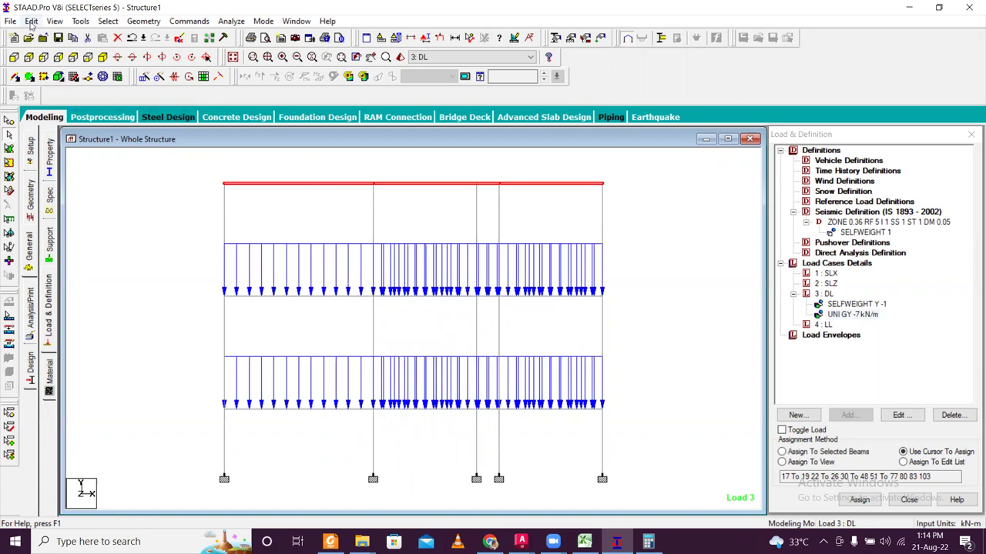
Display only the roof beams in plan view and clear the selection.
click(54, 21)
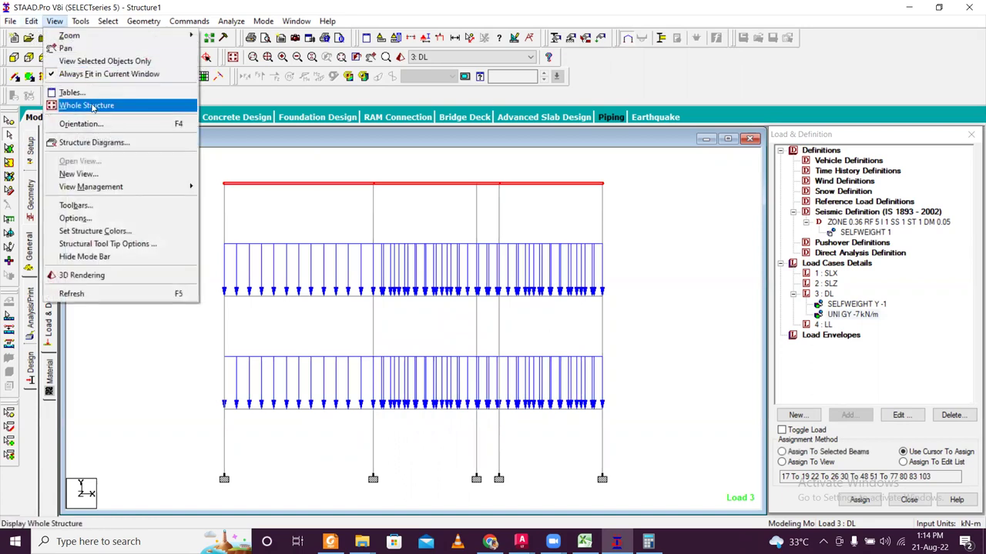
click(90, 61)
click(88, 58)
click(247, 293)
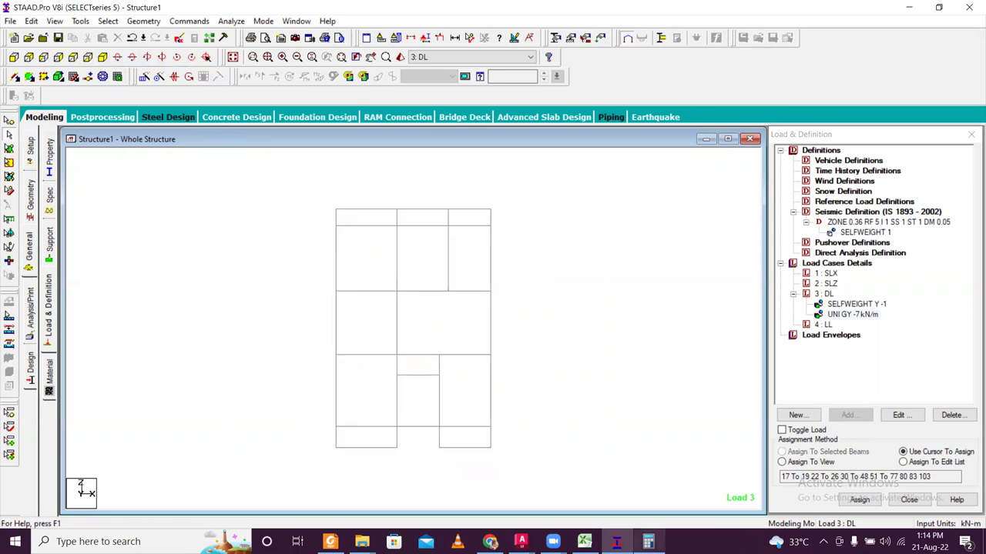
click(648, 541)
Clear Calculator and decline STAAD's Auto Save prompt.
click(739, 200)
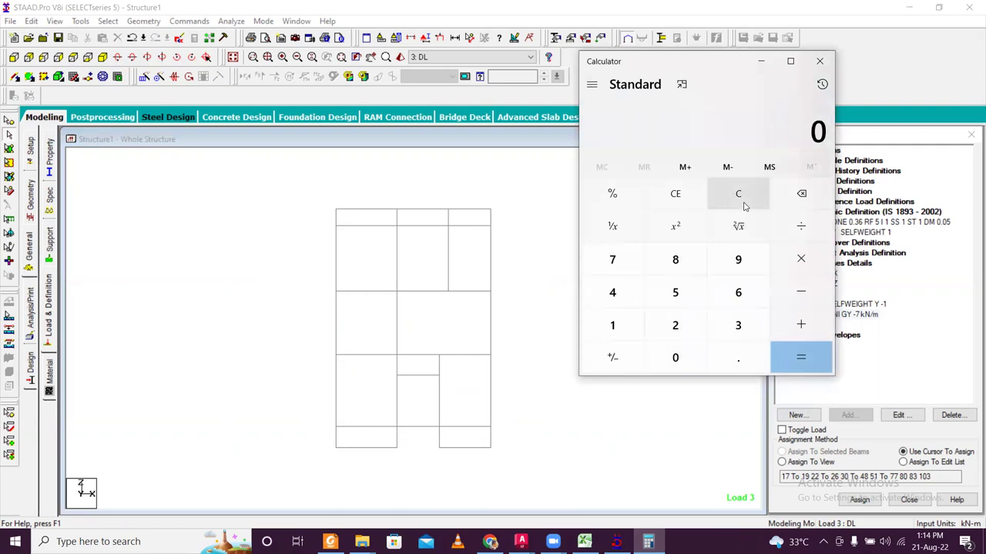
text(1)
text(*)
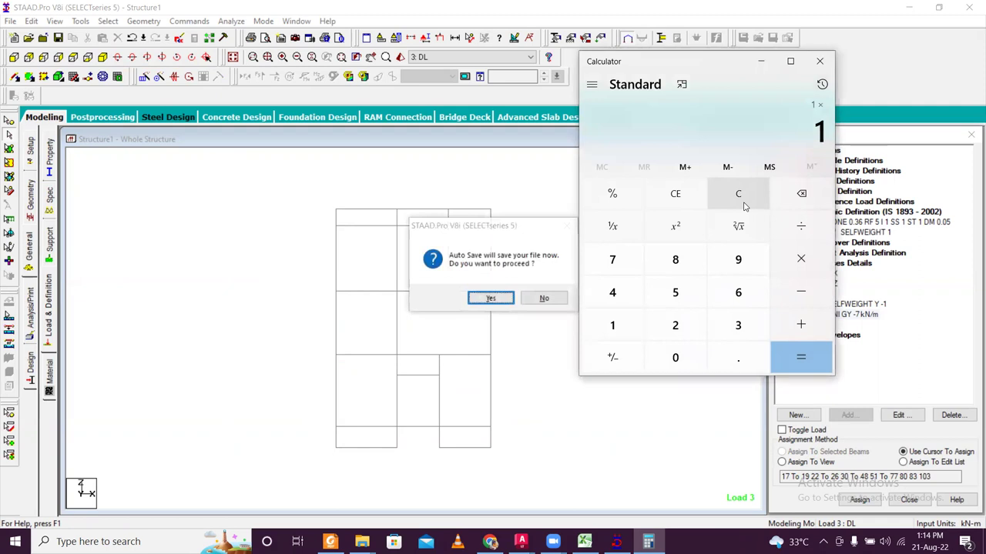
click(543, 298)
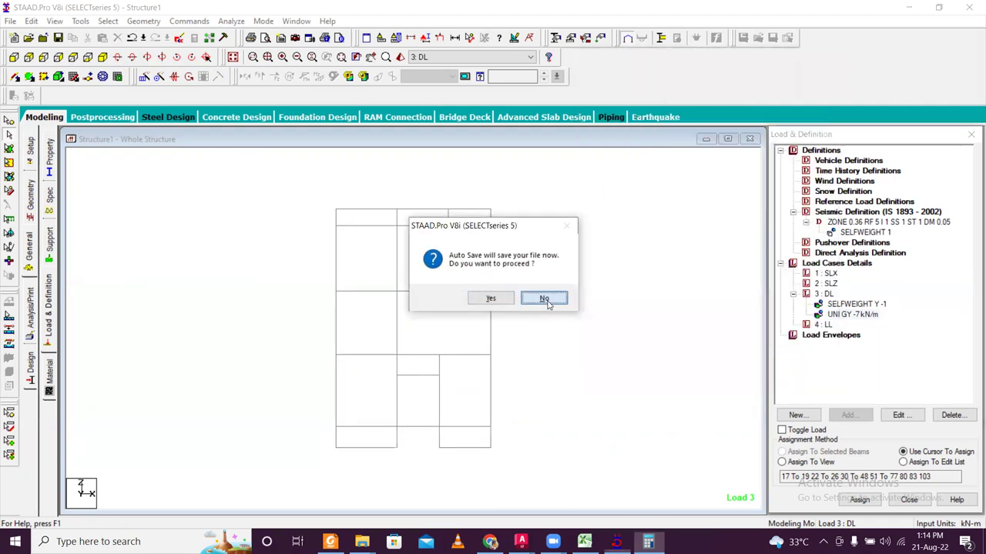
click(648, 542)
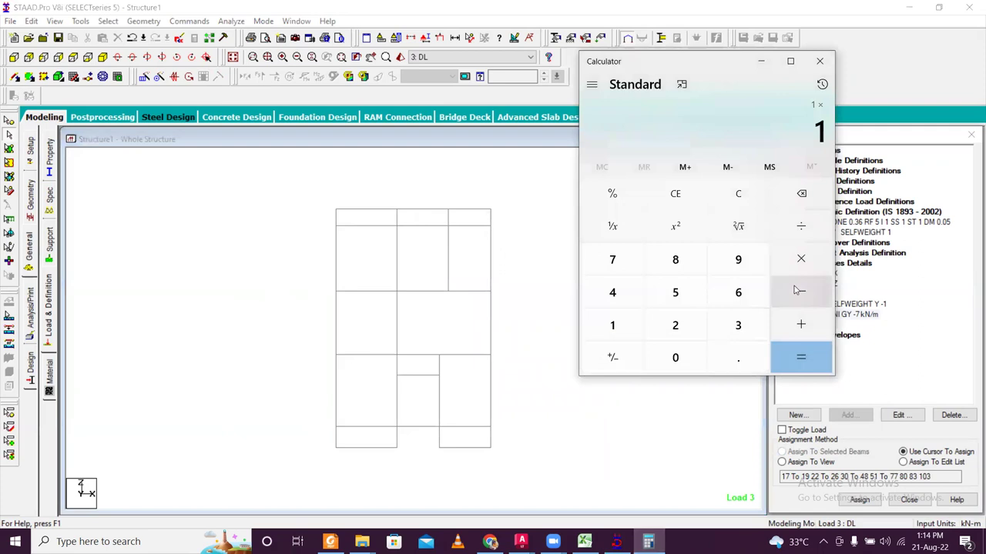
Compute 0.25 × 20 = 5 in Calculator.
text(.25)
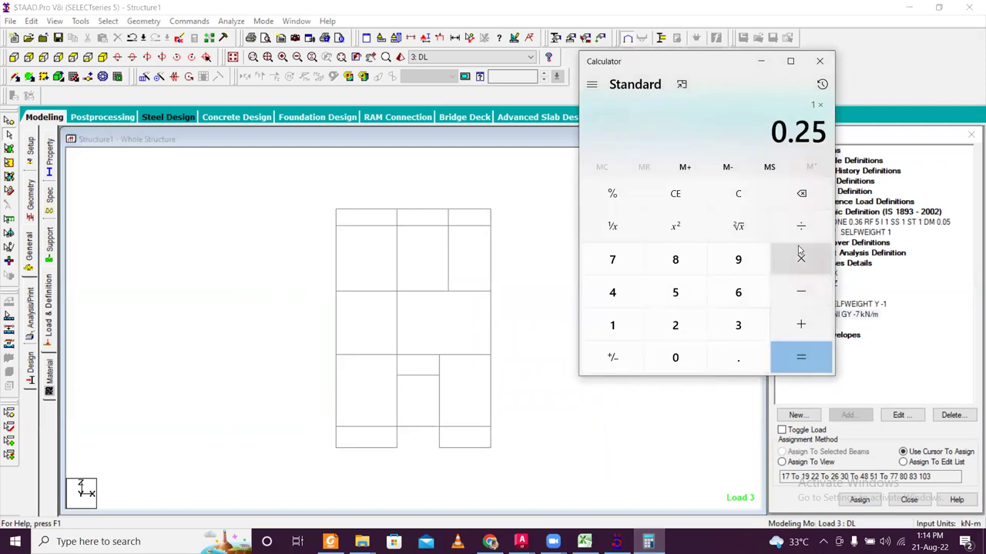
click(799, 250)
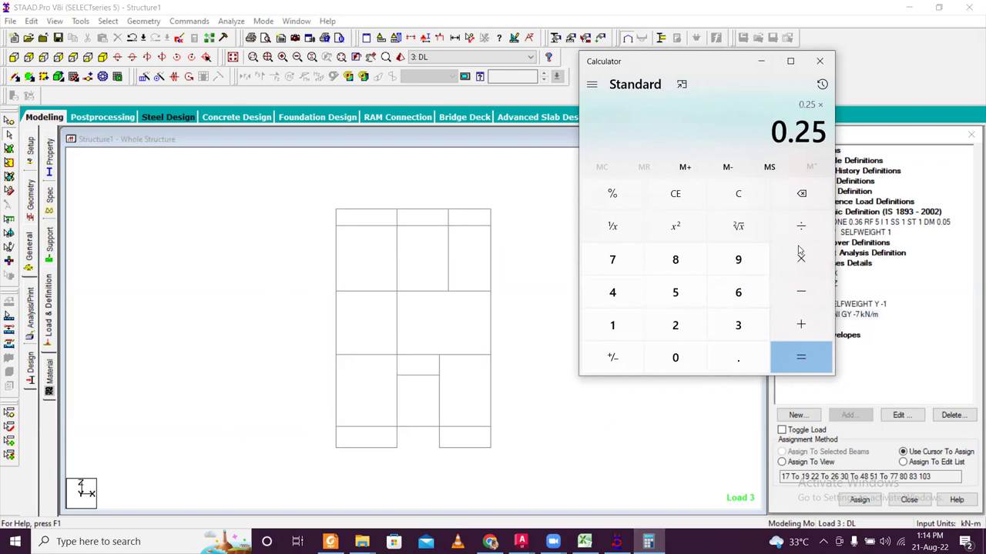
text(20)
key(Return)
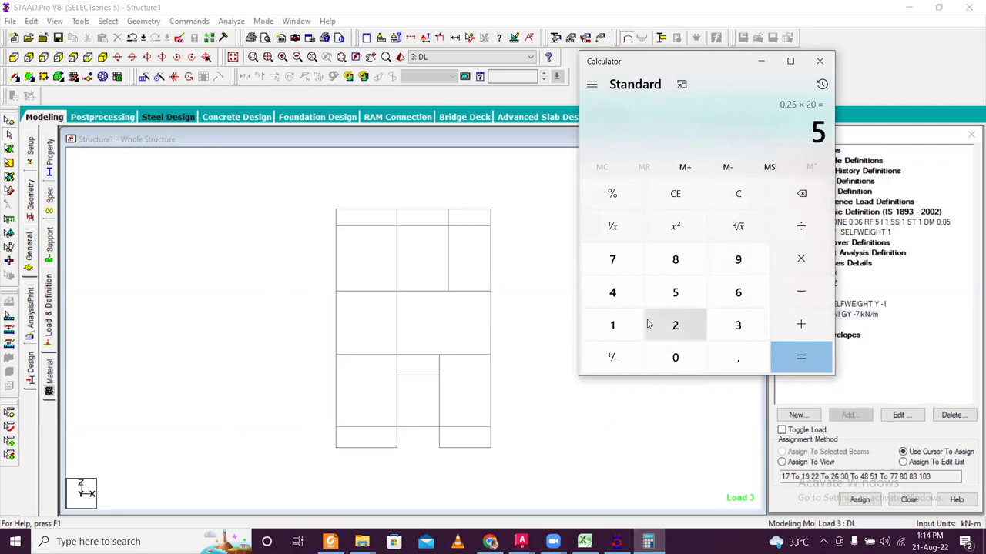
key(Escape)
Compute 0.125 × 20 = 2.5, then close Calculator.
key(1)
key(asterisk)
text(0.125)
key(asterisk)
text(20)
key(Return)
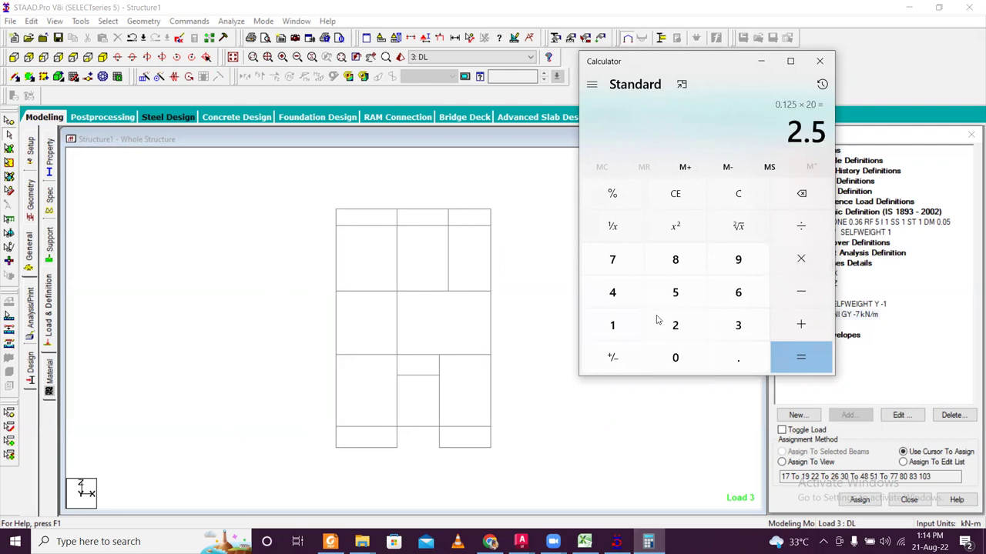
click(819, 61)
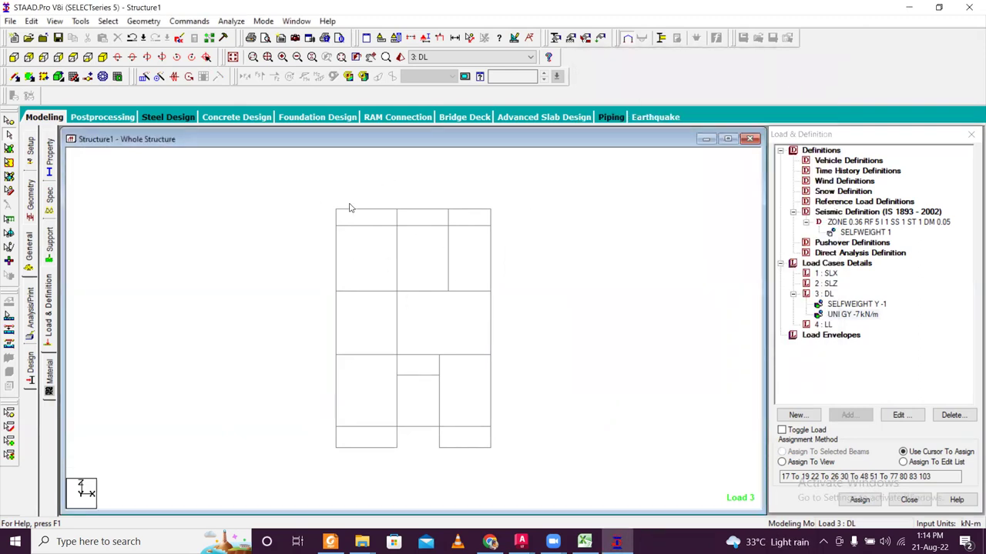
Add a UNI GY -3 kN/m uniform member load to load case 3 : DL.
click(831, 295)
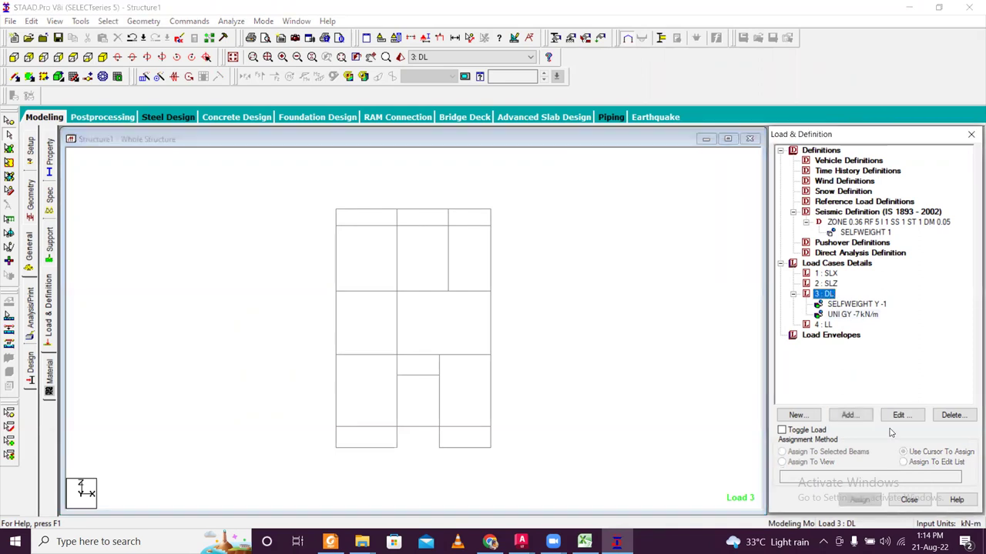
click(850, 415)
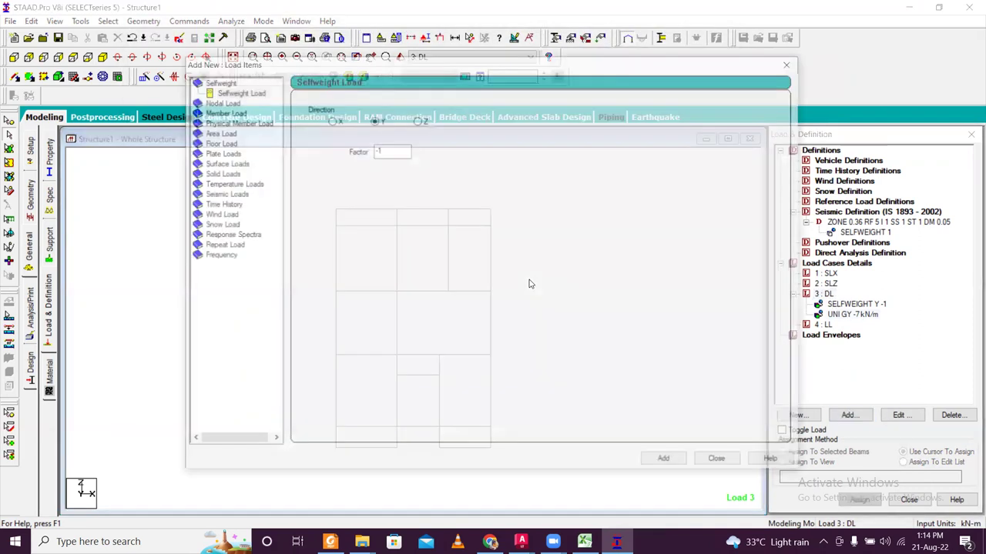
click(229, 111)
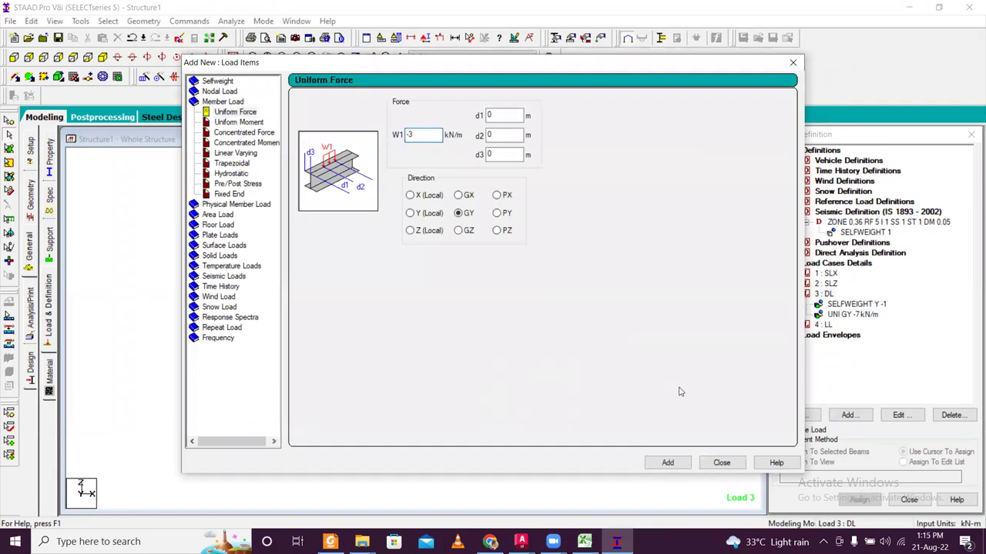
click(667, 462)
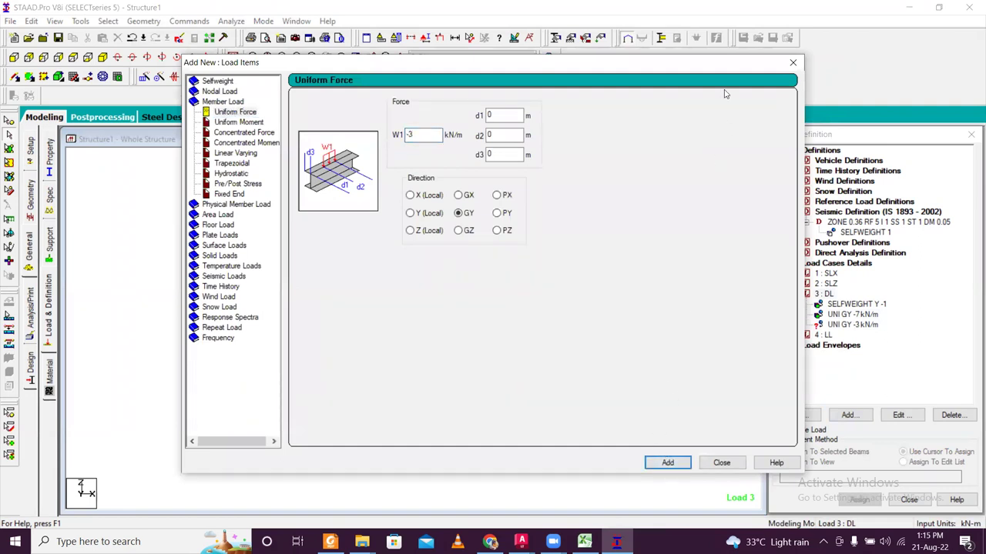
click(793, 62)
click(874, 326)
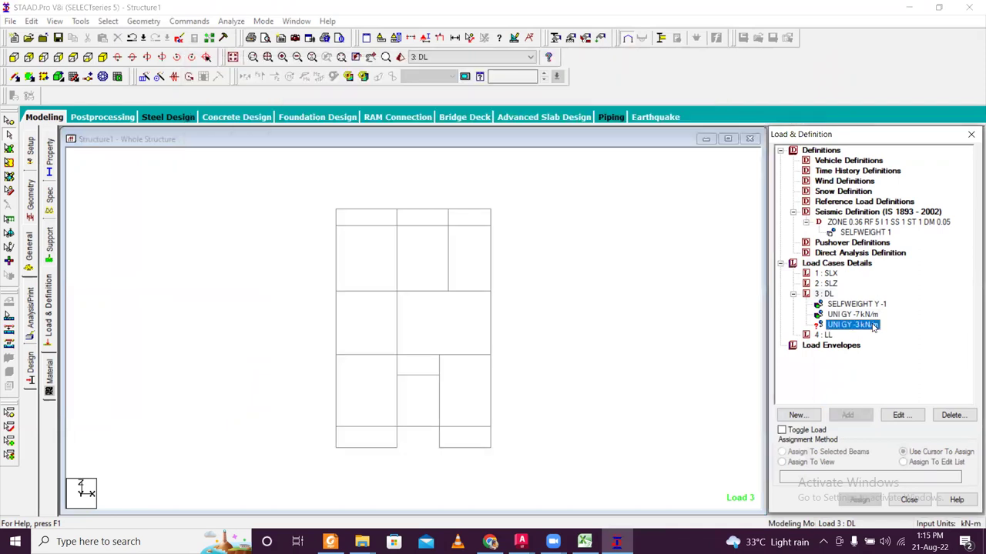
Select the roof's perimeter beams and the two short beams beside the opening.
click(279, 346)
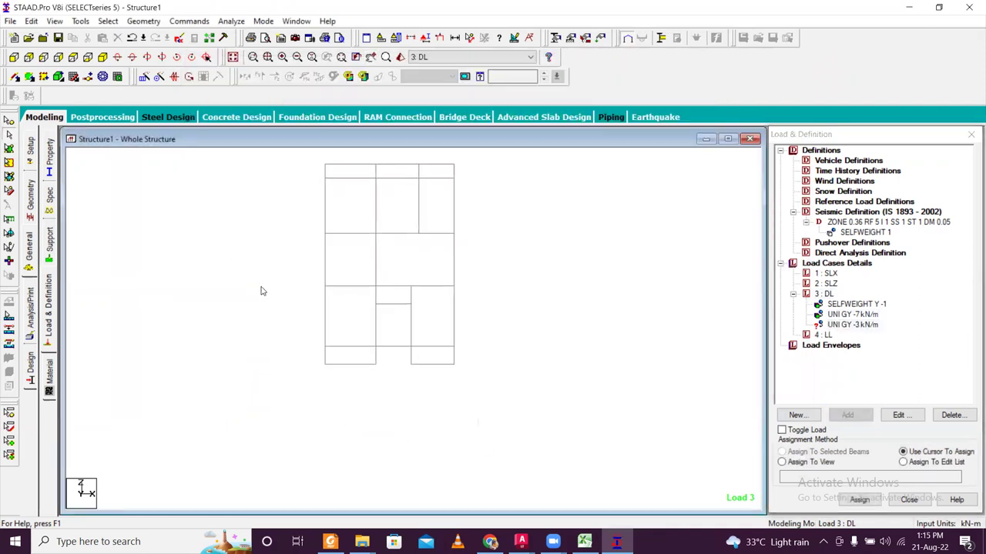
click(357, 428)
ctrl+drag(315, 208, 497, 231)
ctrl+drag(446, 206, 472, 210)
ctrl+drag(461, 212, 500, 435)
ctrl+drag(416, 418, 503, 436)
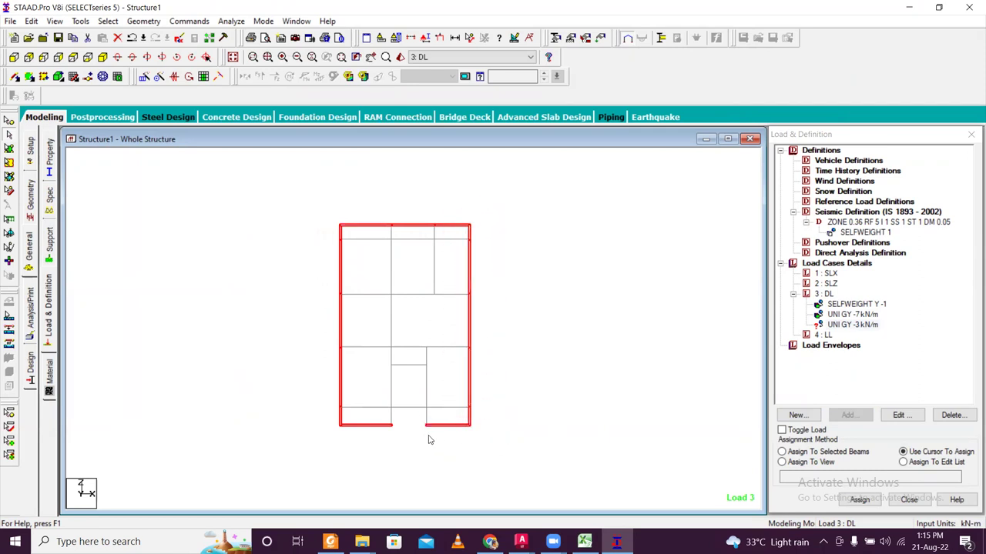
ctrl+click(392, 413)
ctrl+click(427, 414)
Assign the -3 kN/m load to the selected roof beams.
scroll(399, 427, up, 1)
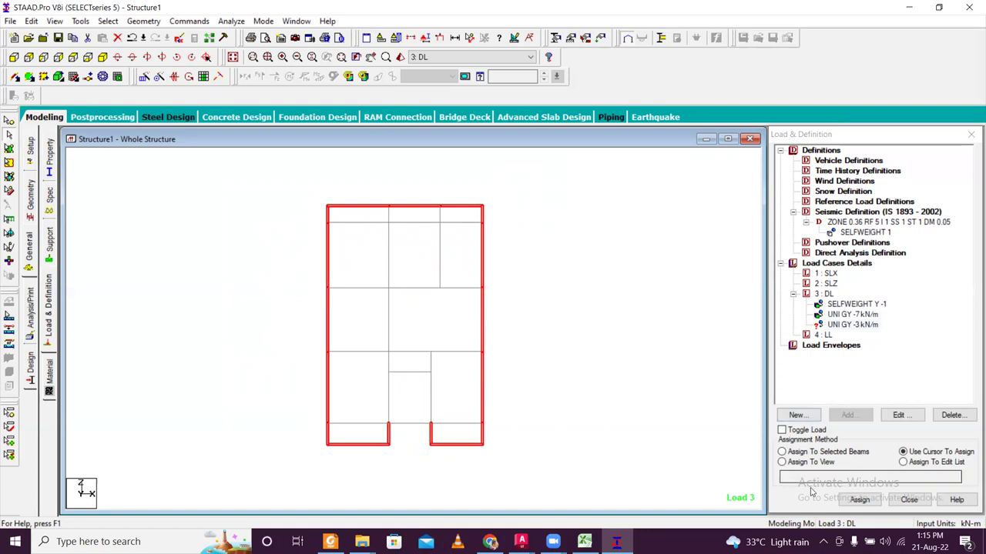
click(859, 499)
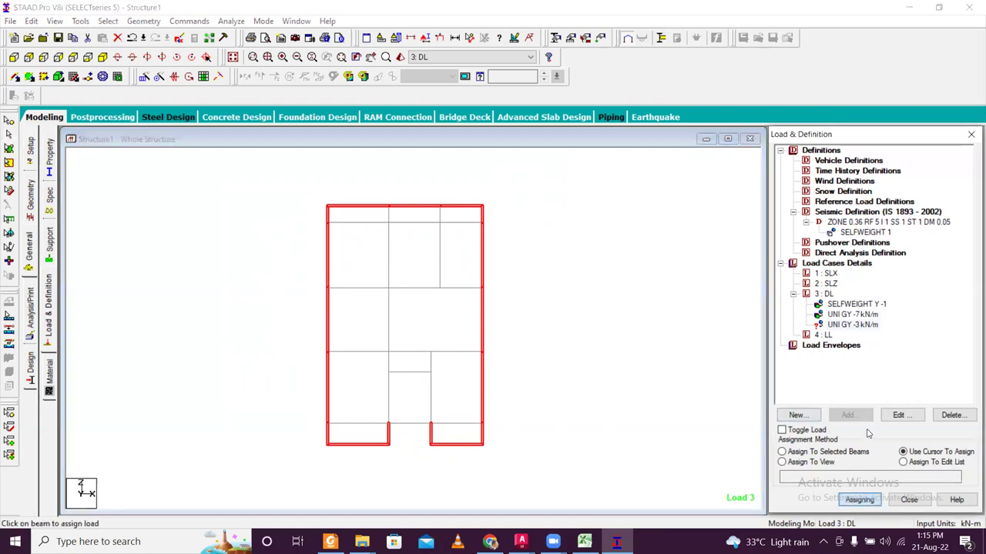
click(836, 454)
click(858, 499)
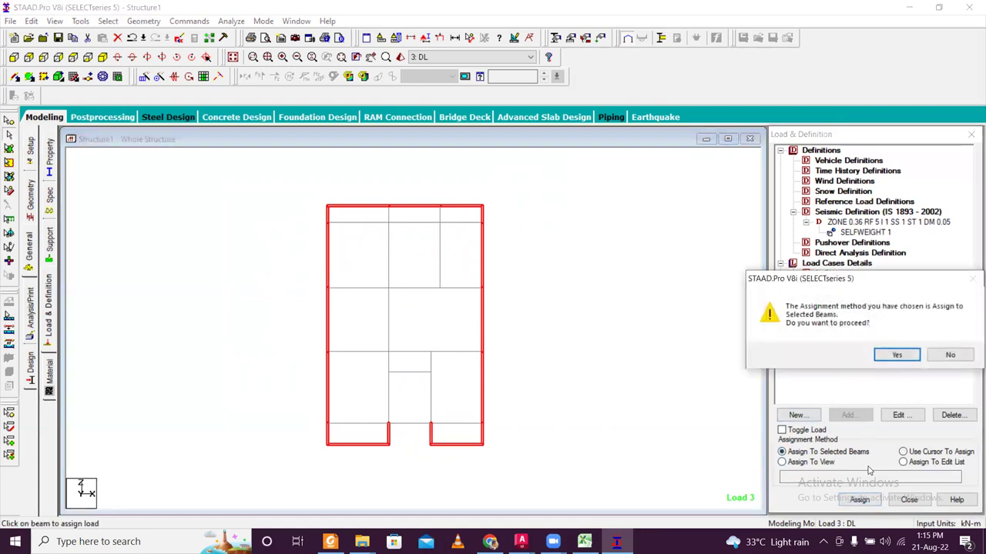
click(896, 355)
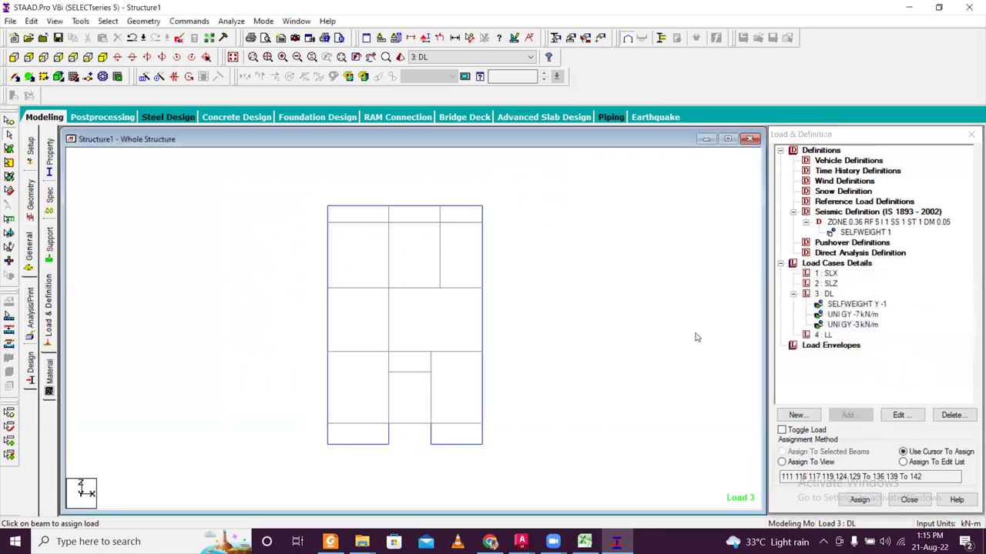
Select the beams bordering the small opening, dropping the wrongly picked one.
click(409, 372)
click(388, 414)
click(412, 423)
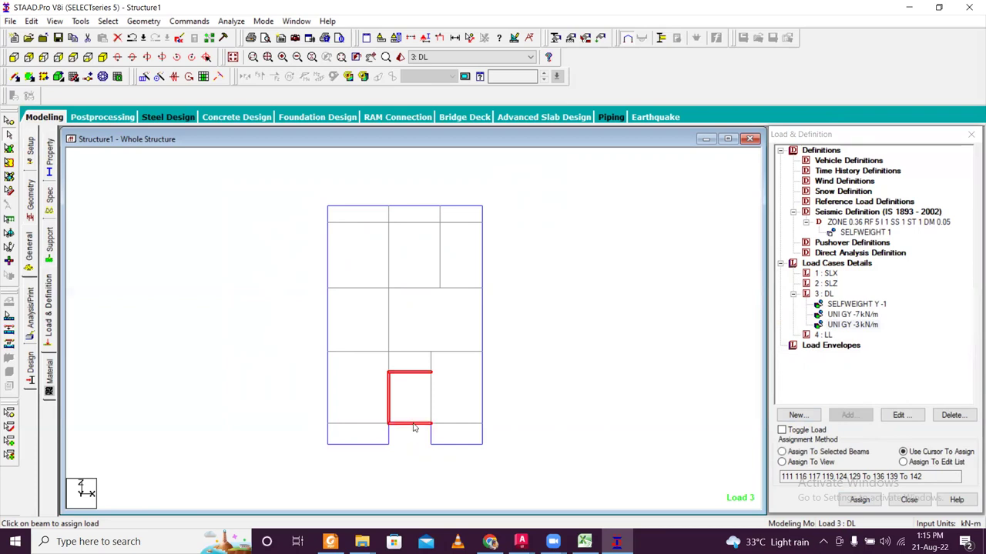
click(429, 383)
click(420, 373)
click(408, 353)
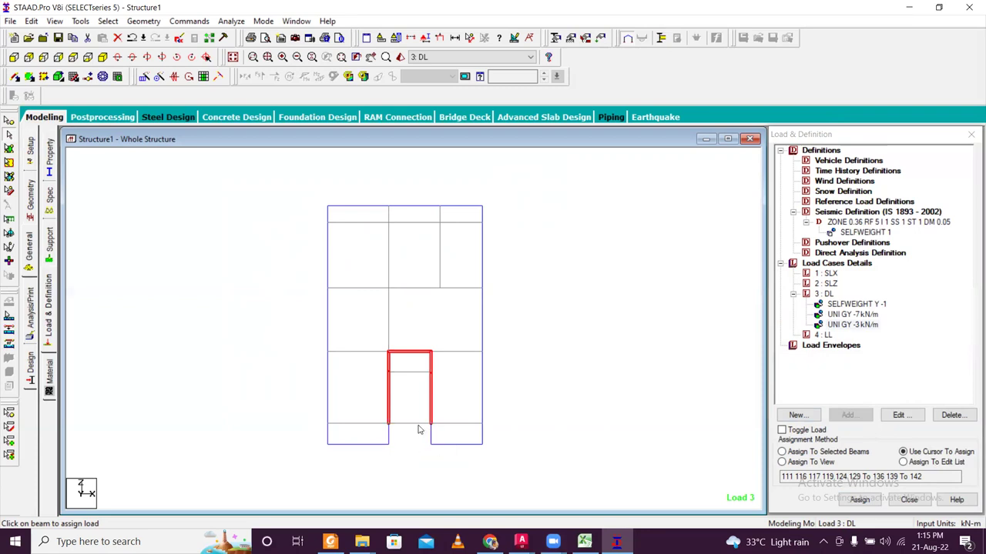
click(415, 425)
Assign the UNI GY -7 kN/m load to those beams and reselect the DL case.
click(856, 314)
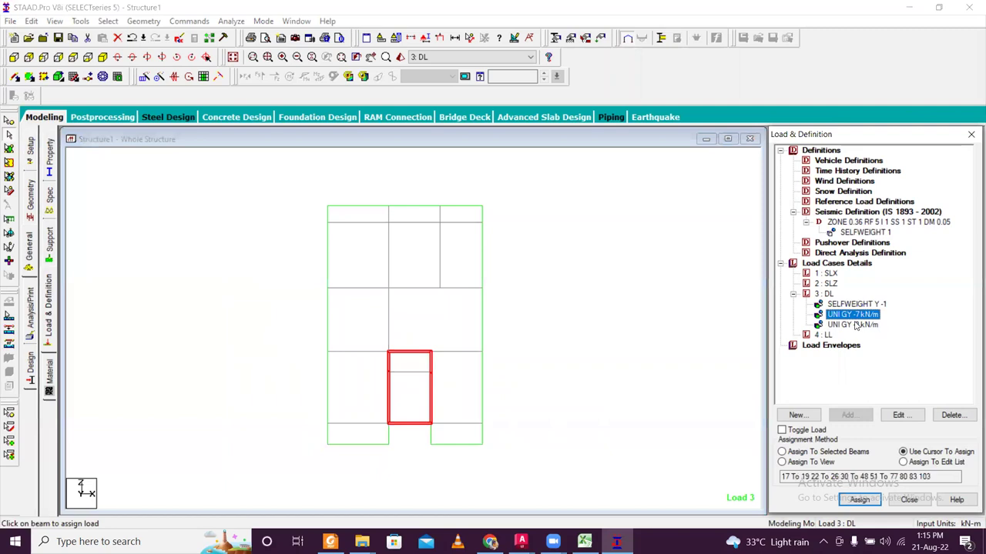
click(857, 454)
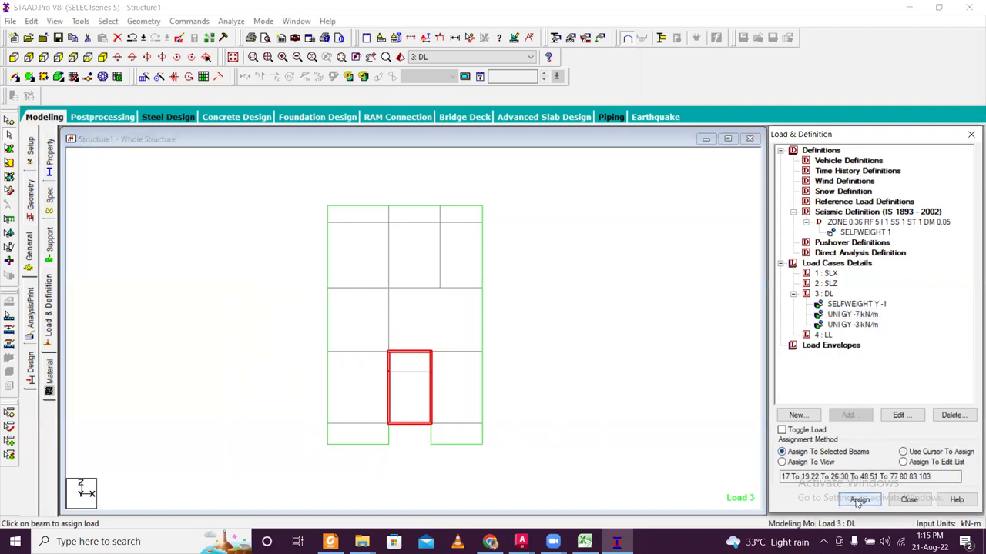
click(859, 500)
click(896, 355)
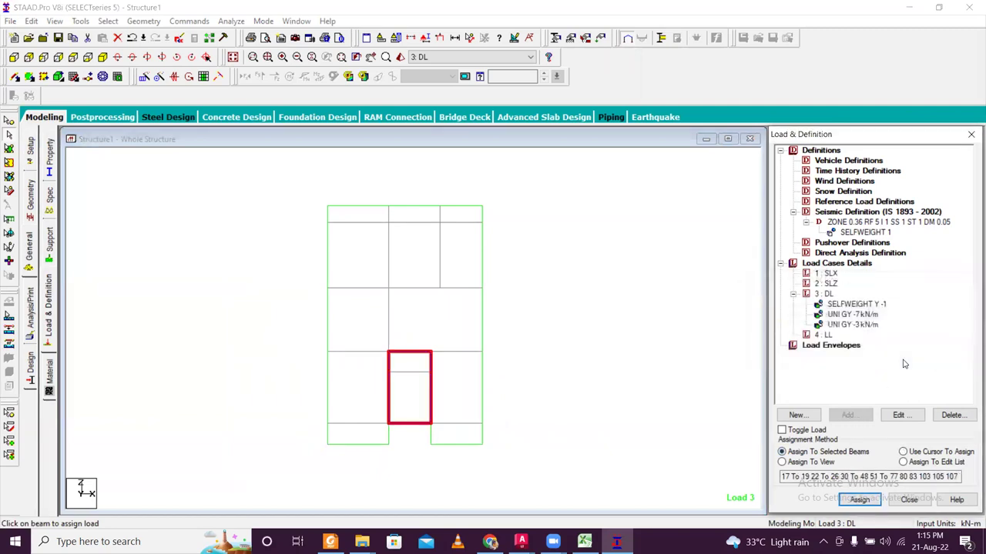
scroll(367, 316, down, 3)
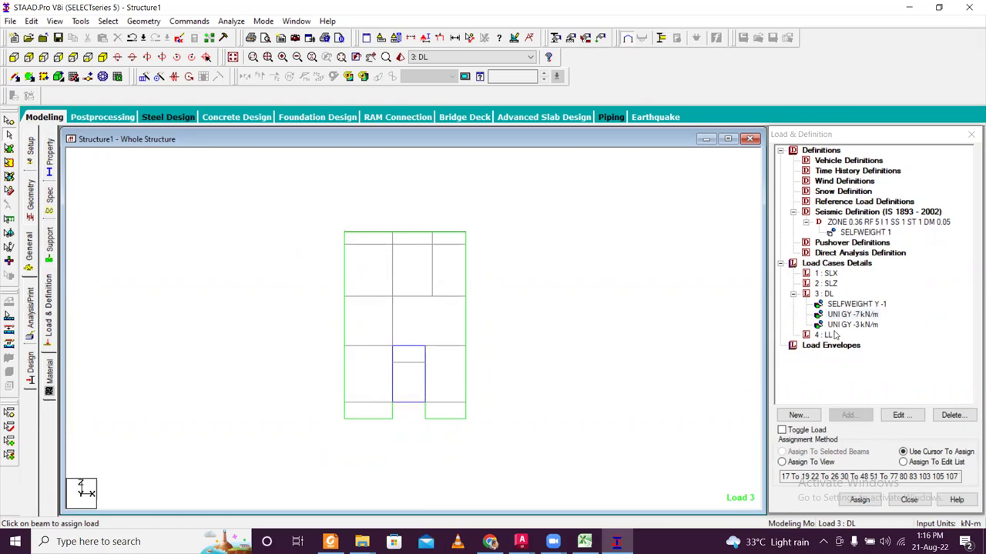
click(830, 295)
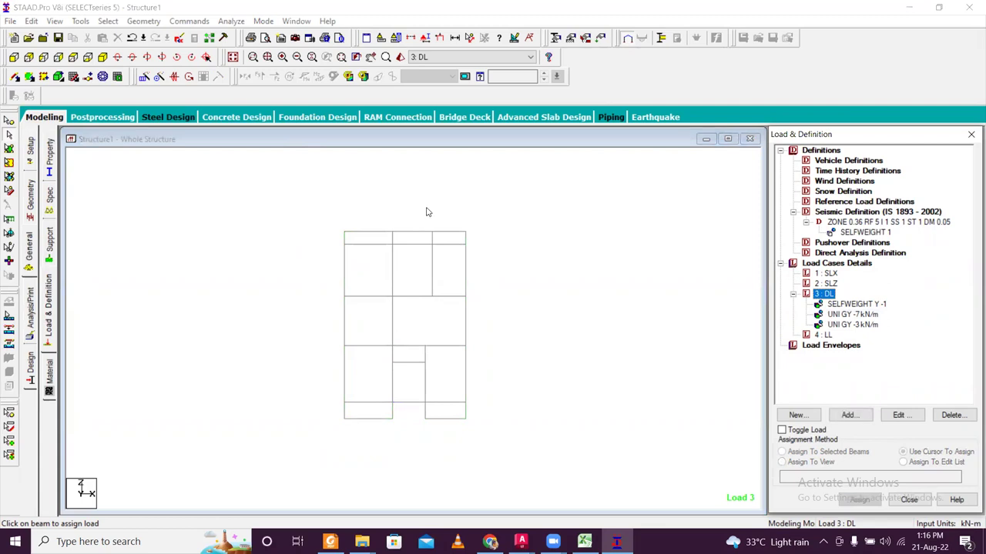
Show the whole structure and start a new floor load in 3 : DL.
click(55, 22)
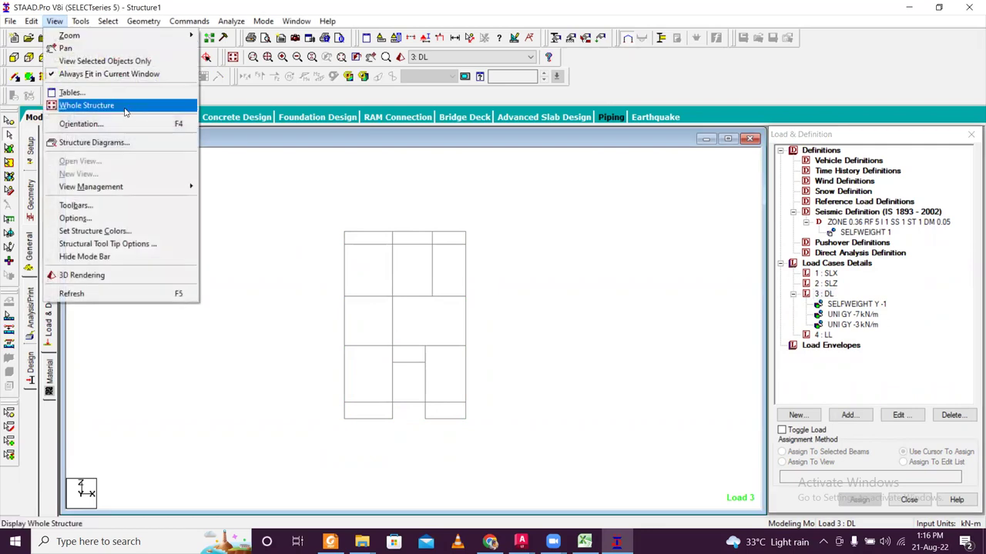
click(124, 106)
click(826, 294)
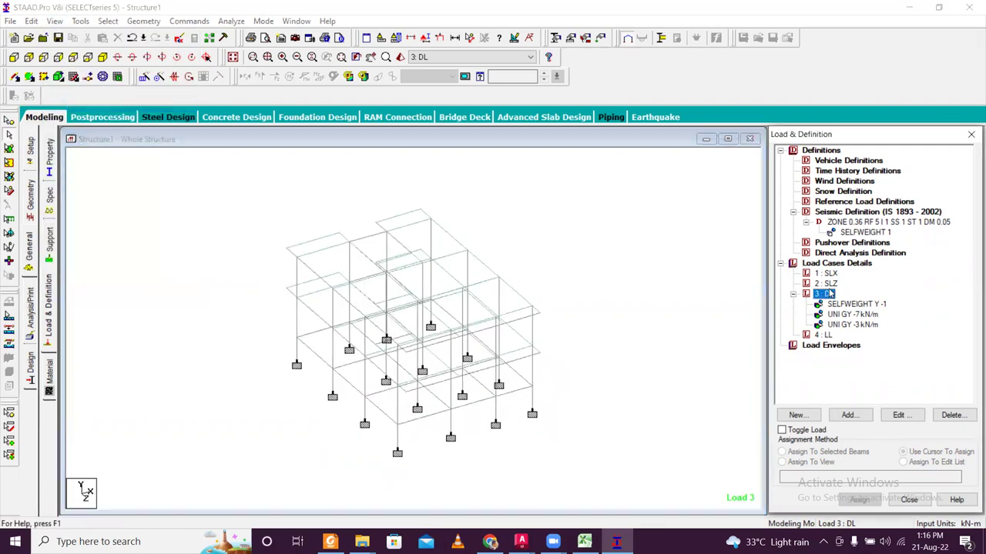
click(848, 415)
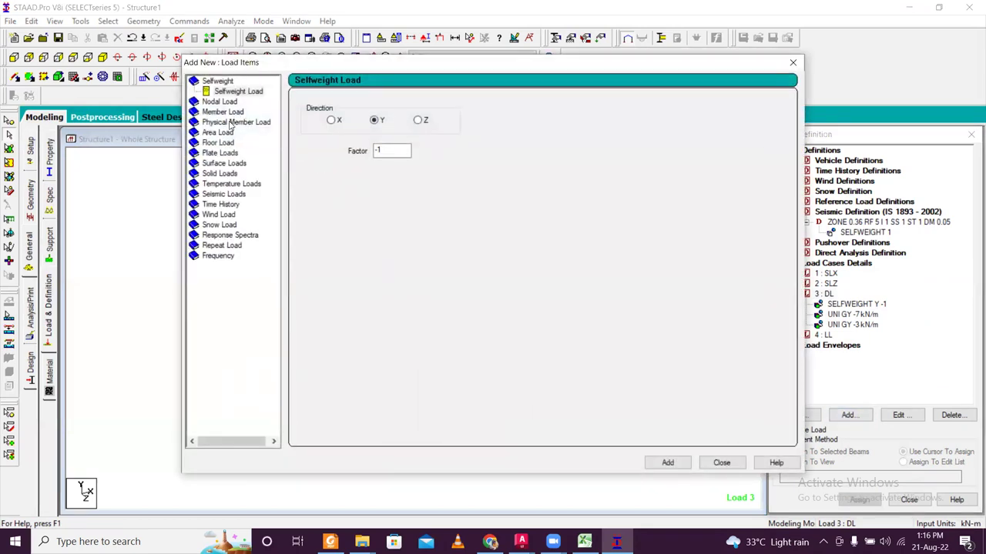
click(220, 143)
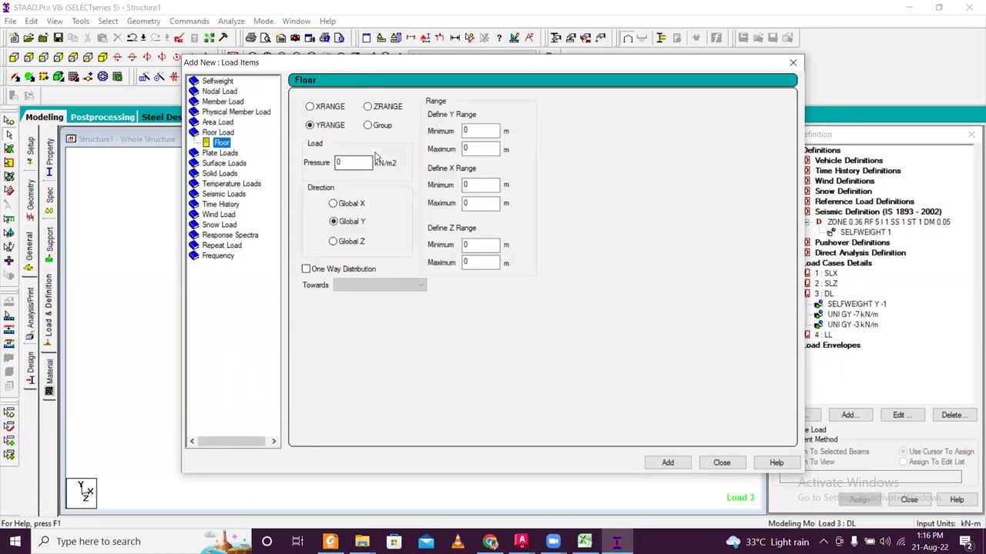
Enter floor pressure -1 and Y-range minimum 2.8.
key(Tab)
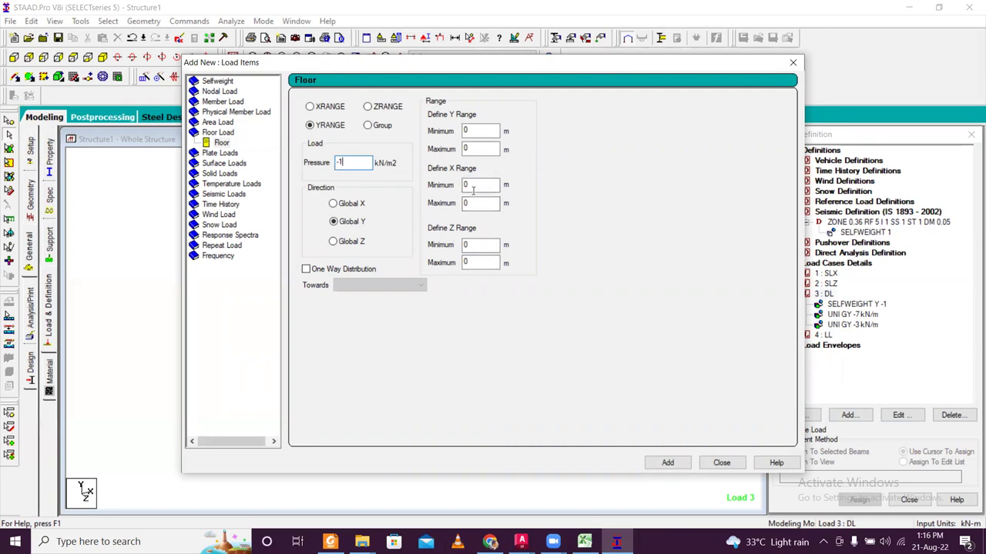
key(Tab)
key(Tab)
click(339, 163)
text(-1)
key(Tab)
text(2.8)
Set the Y-range maximum to 6.1 and add the floor load to 3 : DL.
drag(546, 74, 863, 372)
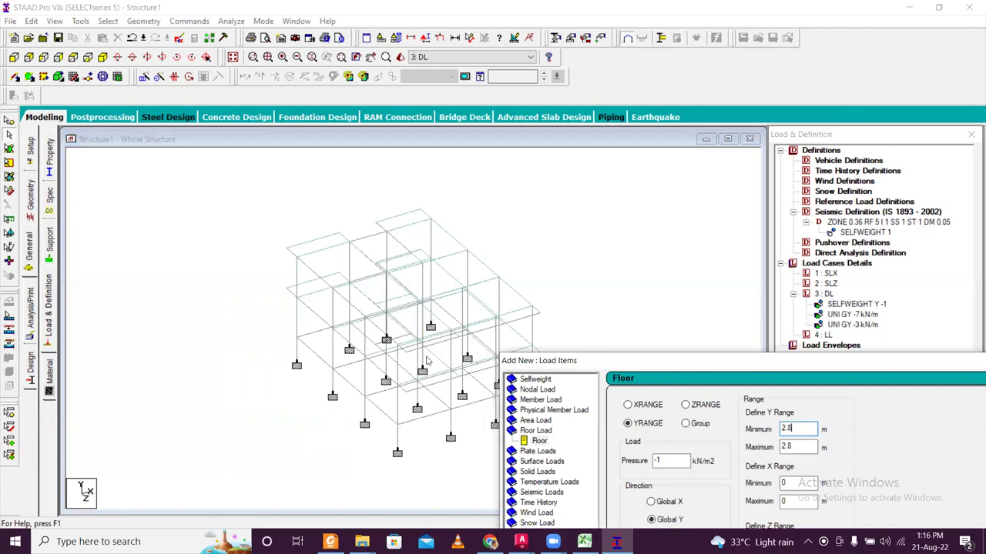
drag(620, 364, 239, 132)
key(Tab)
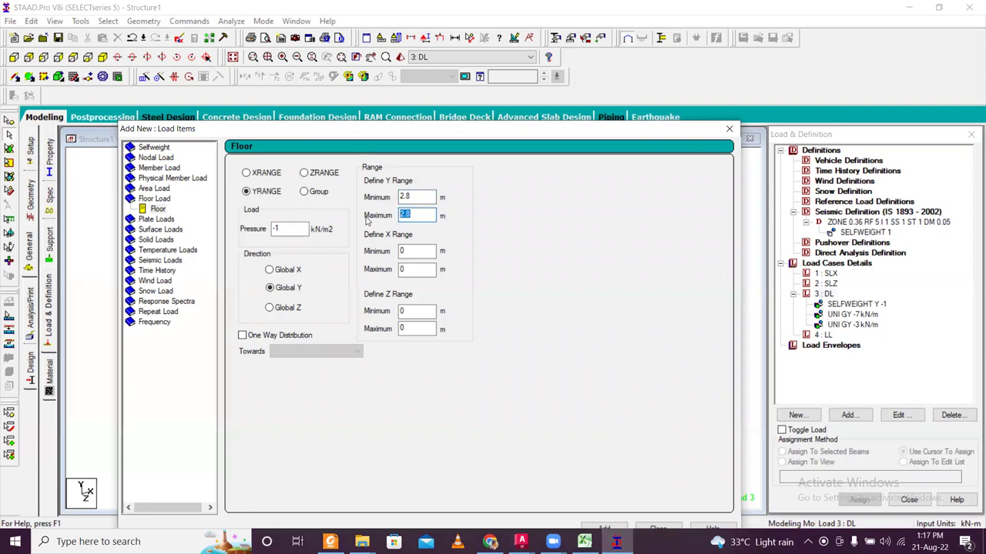
text(6.1)
drag(605, 123, 620, 44)
click(619, 450)
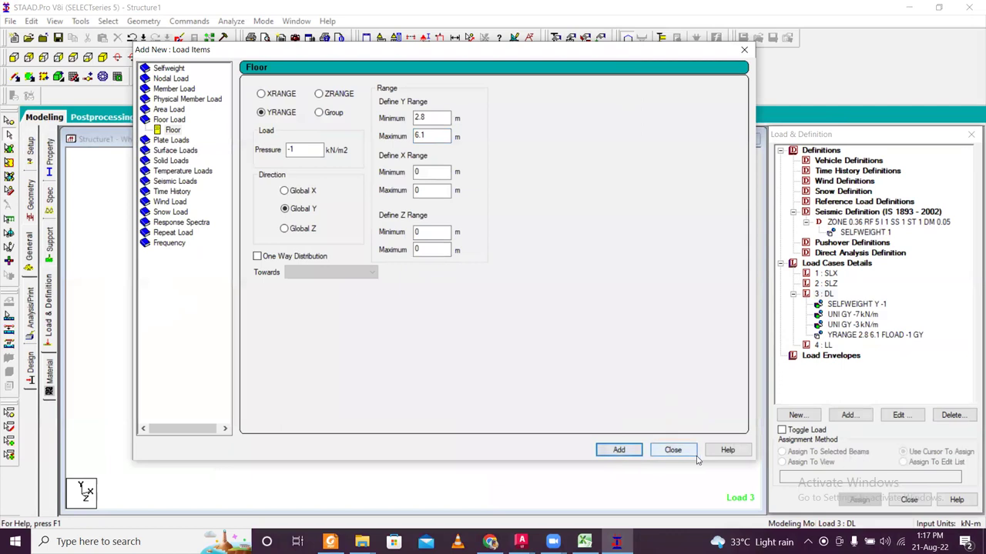
click(673, 451)
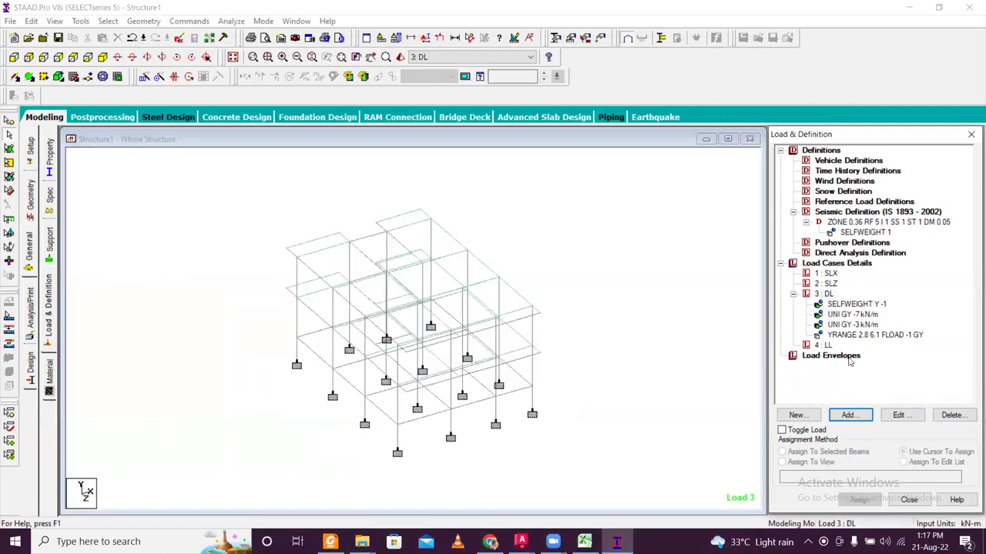
Select the LL load case and save the model.
click(824, 345)
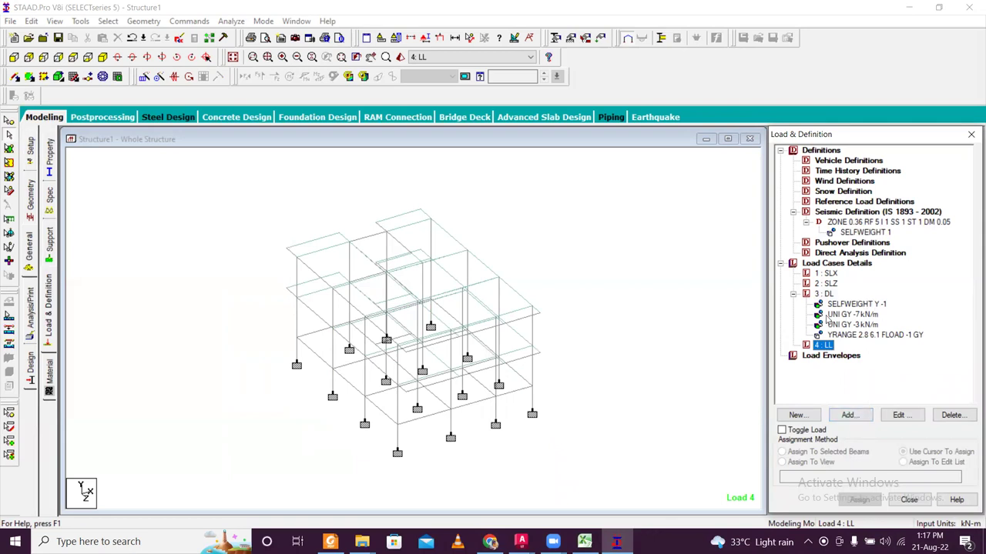
click(639, 274)
key(ctrl+F5)
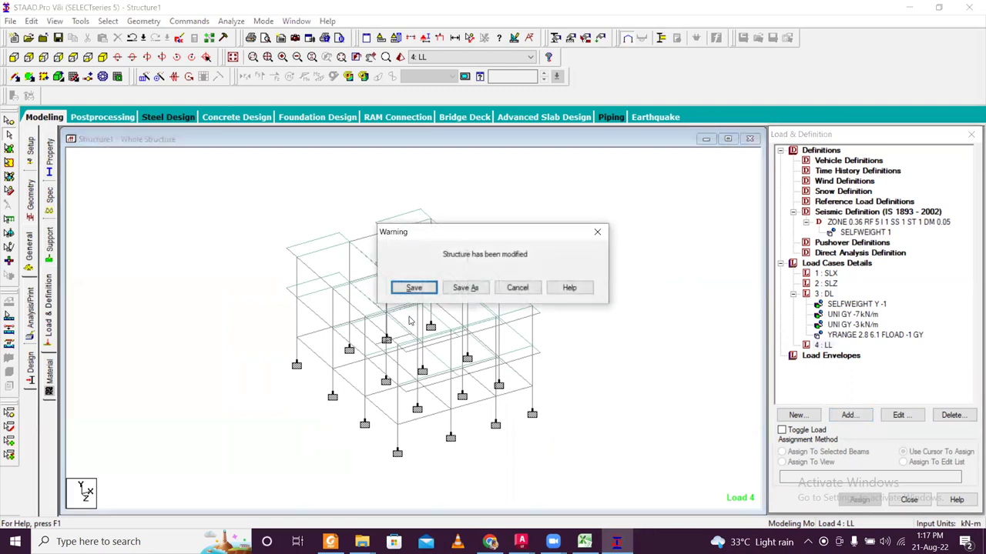
click(421, 289)
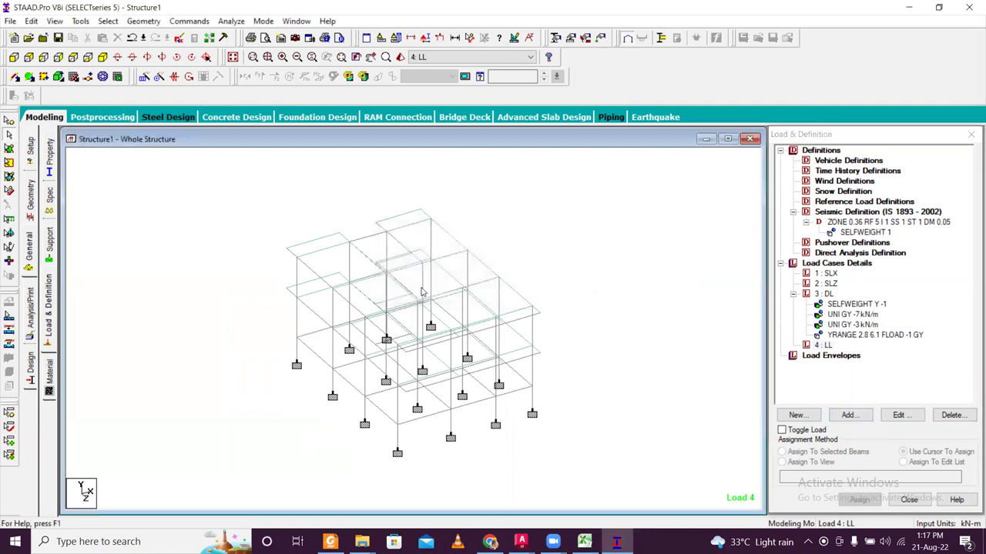
In the STAAD Editor, copy the FLOOR LOAD lines and paste them under LOAD 4 TITLE LL.
click(178, 38)
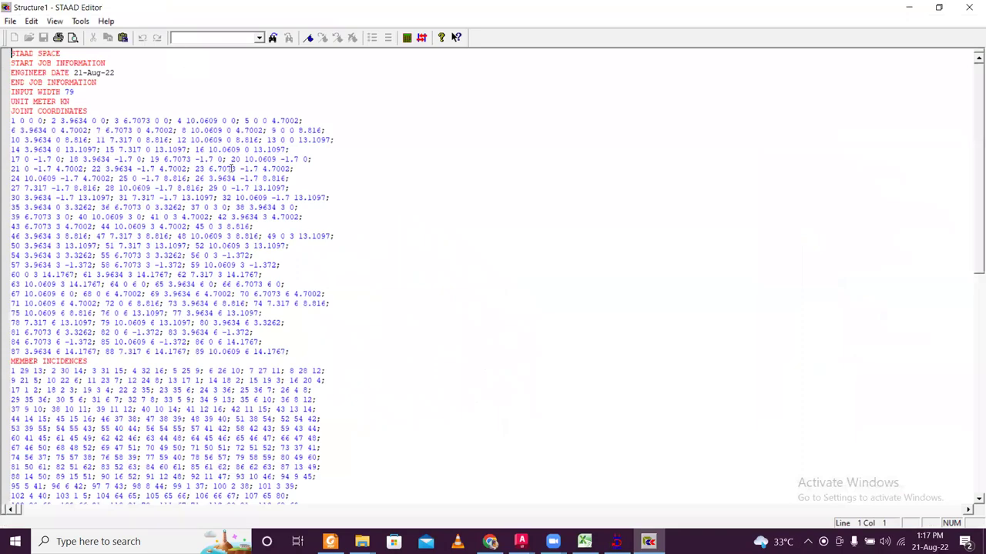
scroll(231, 168, down, 20)
scroll(14, 245, up, 1)
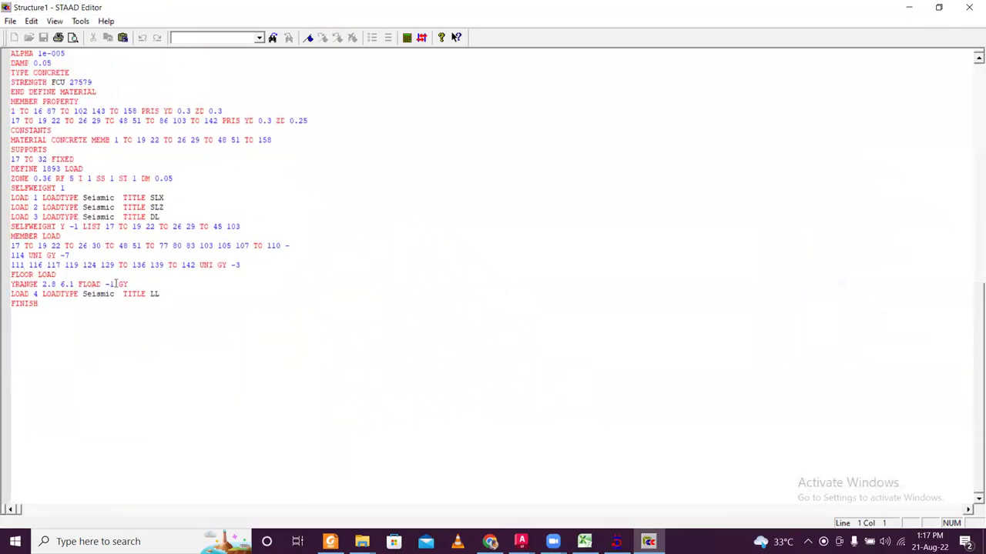
drag(133, 284, 12, 275)
key(ctrl+c)
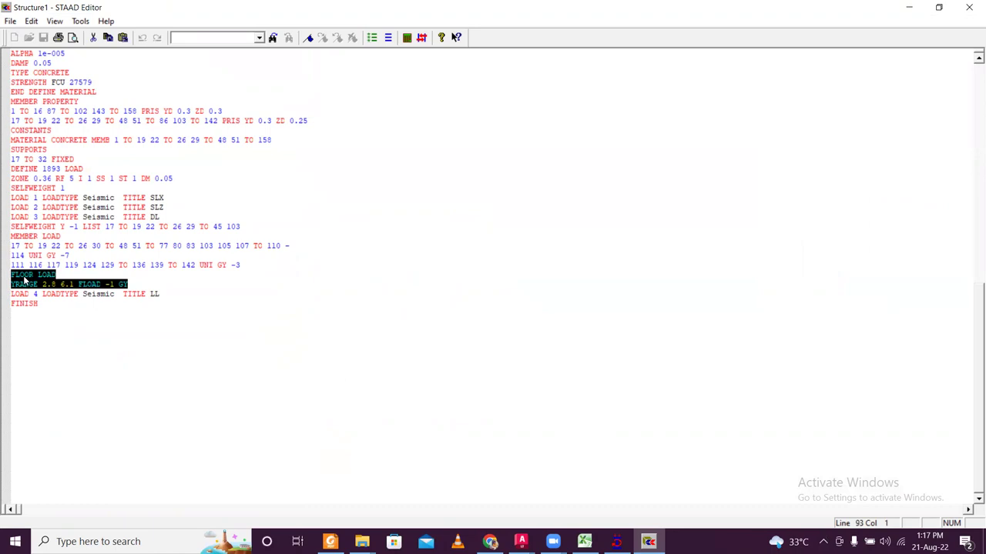
click(172, 294)
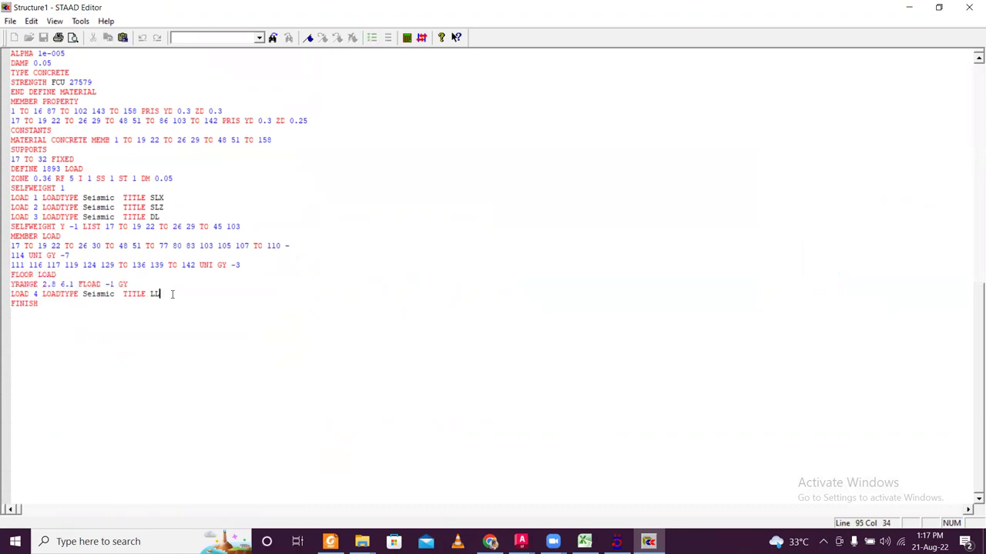
key(Return)
key(ctrl+v)
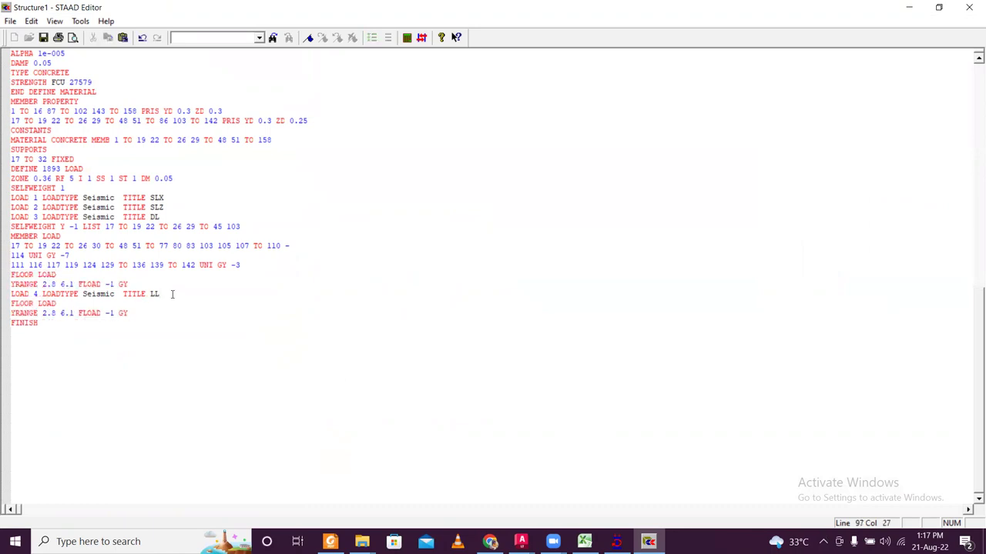
Change the pasted floor load from -1 to -2, then save and close the editor.
double_click(111, 313)
mouse_move(111, 313)
mouse_down()
mouse_move(38, 322)
mouse_move(116, 314)
mouse_up()
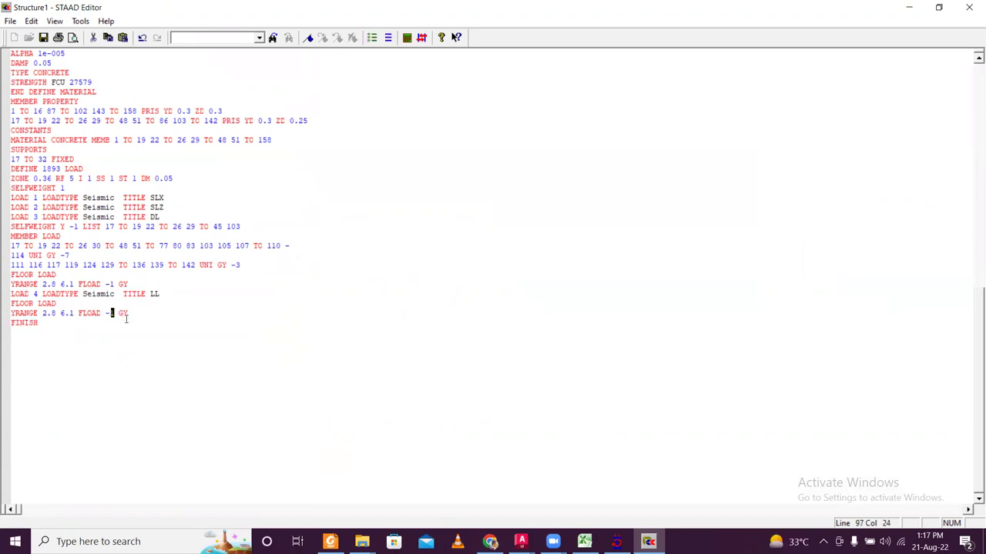
text(2)
key(Down)
click(43, 37)
click(969, 7)
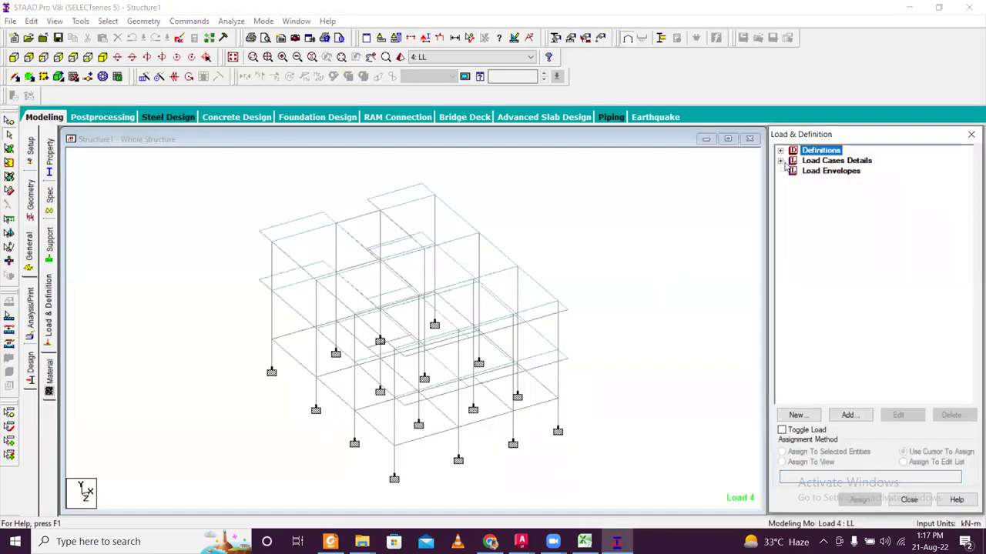
Display load case 4 LL's floor load on the model from the load case list.
click(780, 160)
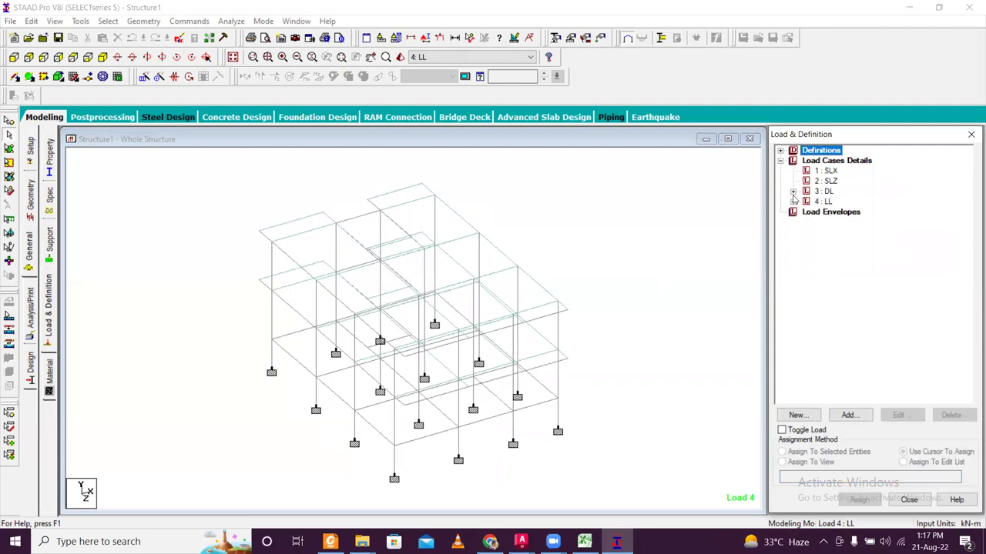
click(793, 191)
click(793, 243)
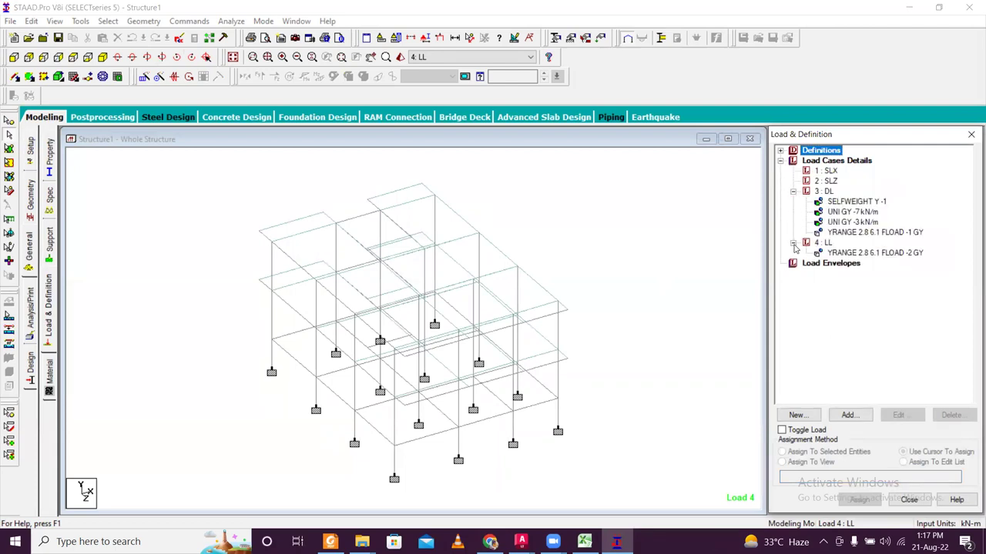
click(842, 253)
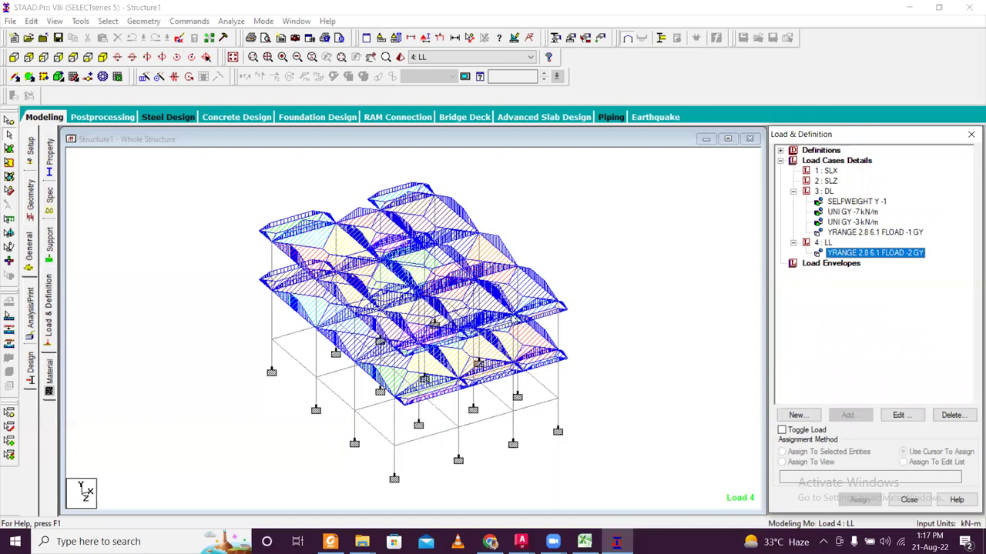
Activate the structure view and decline saving the unchanged model.
click(309, 173)
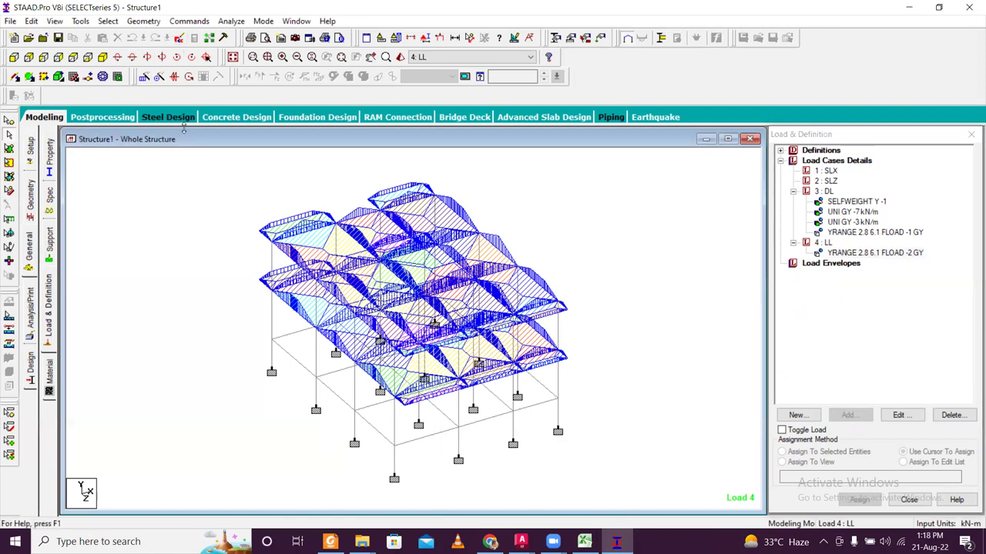
key(ctrl+s)
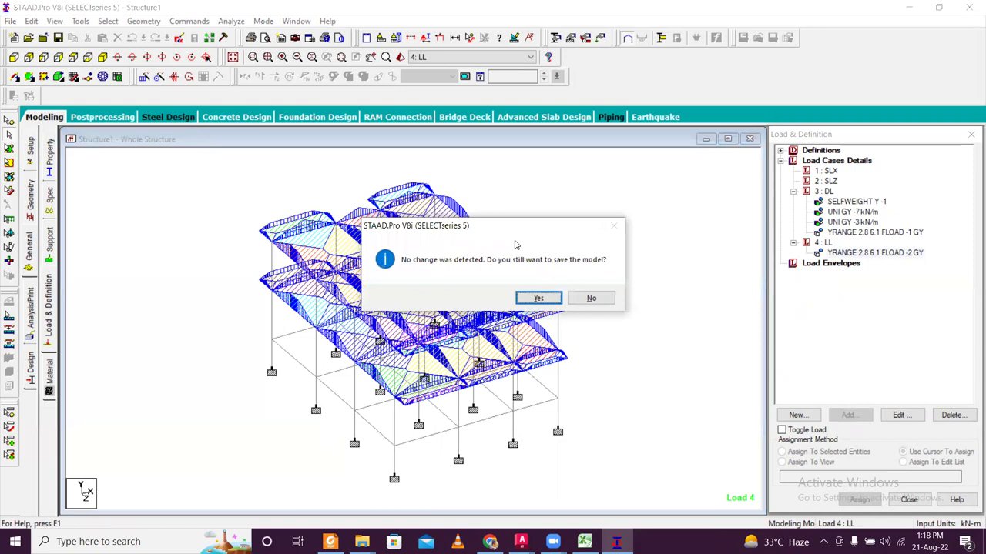
click(592, 298)
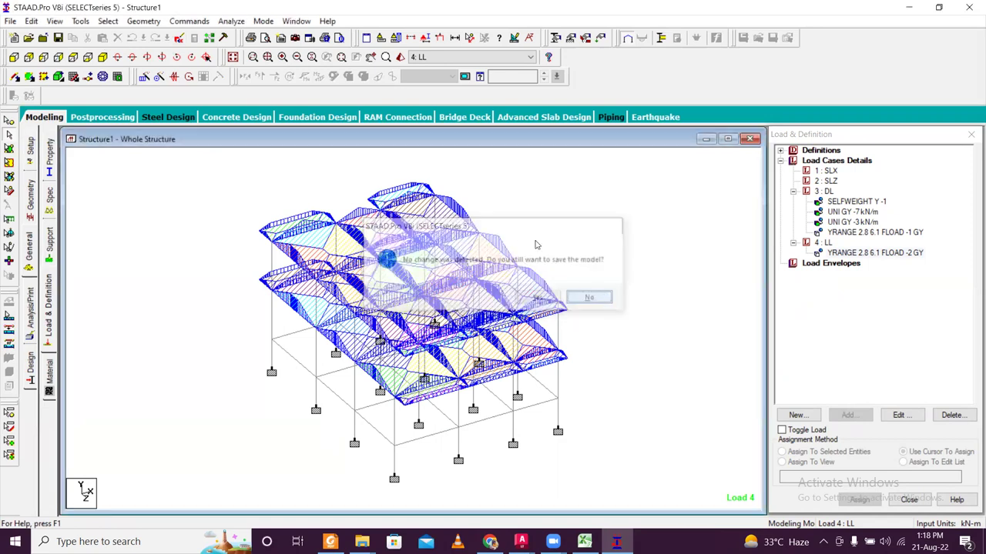
Copy the MEMBER LOAD block below SELFWEIGHT 1 and rename it MEMBER WEIGHT.
click(179, 36)
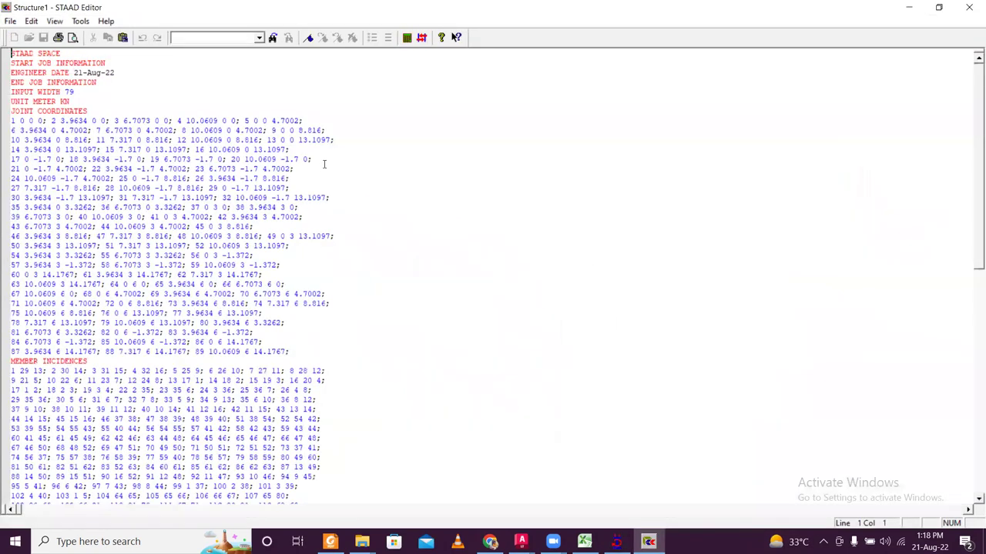
scroll(324, 164, down, 20)
scroll(322, 164, up, 5)
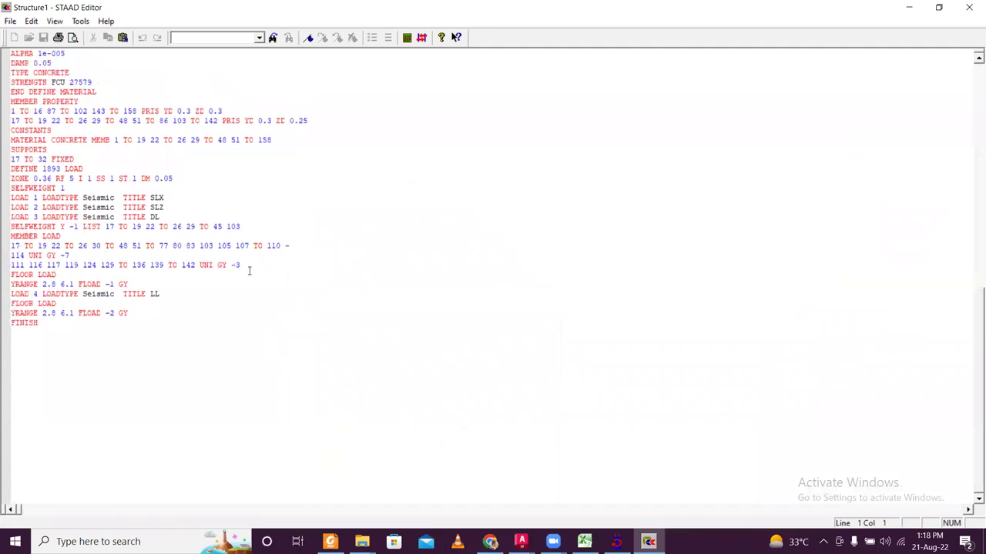
drag(248, 265, 10, 236)
key(ctrl+c)
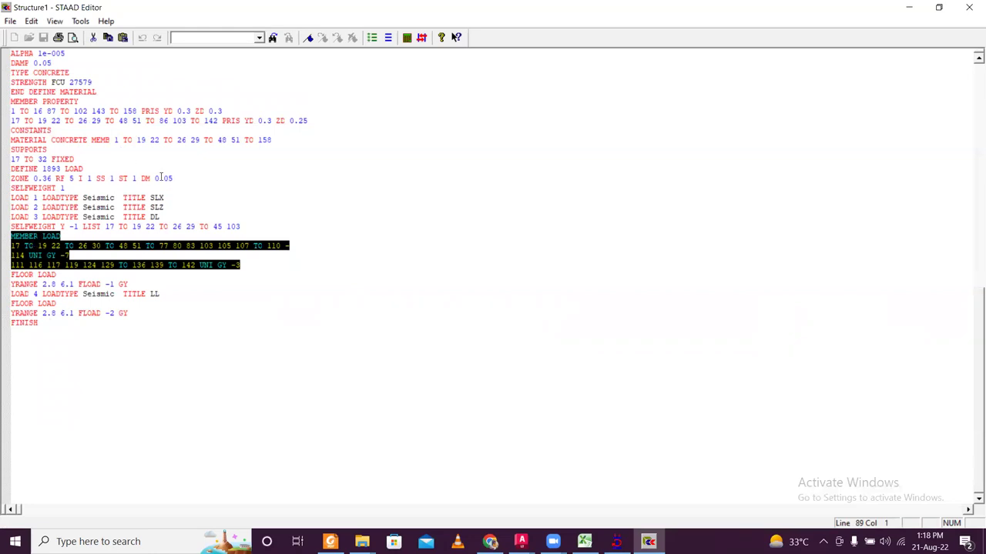
click(90, 190)
key(Return)
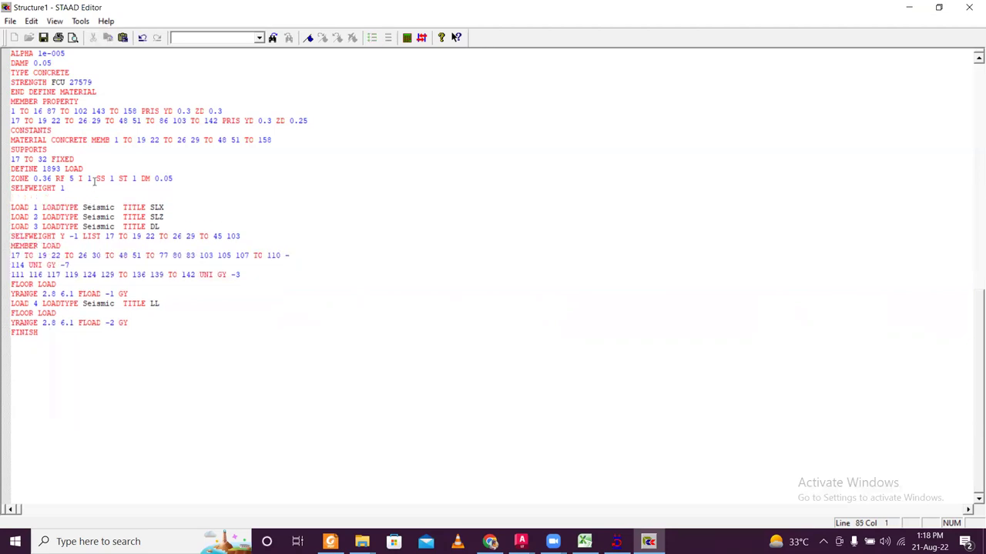
key(ctrl+v)
drag(62, 197, 44, 203)
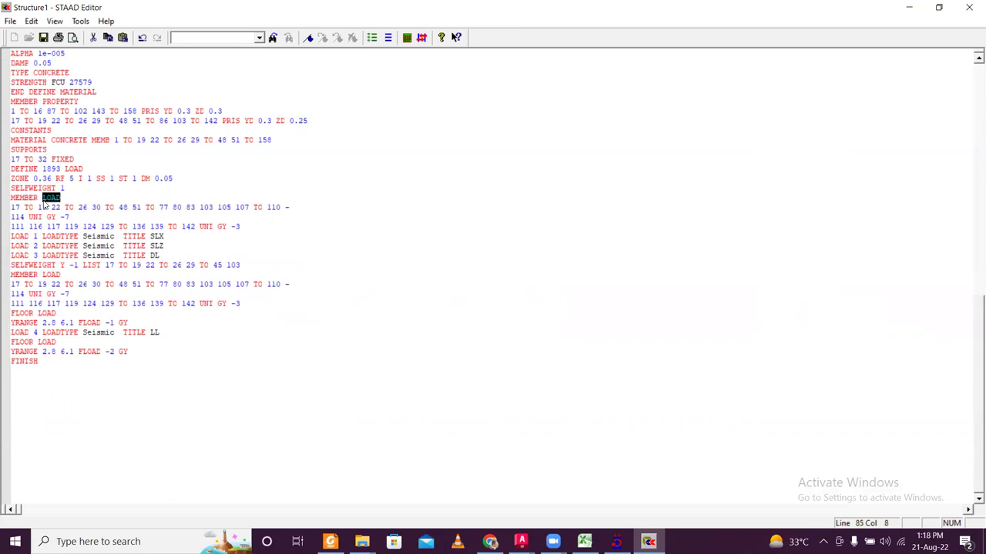
key(Caps_Lock)
text(WEIGHT)
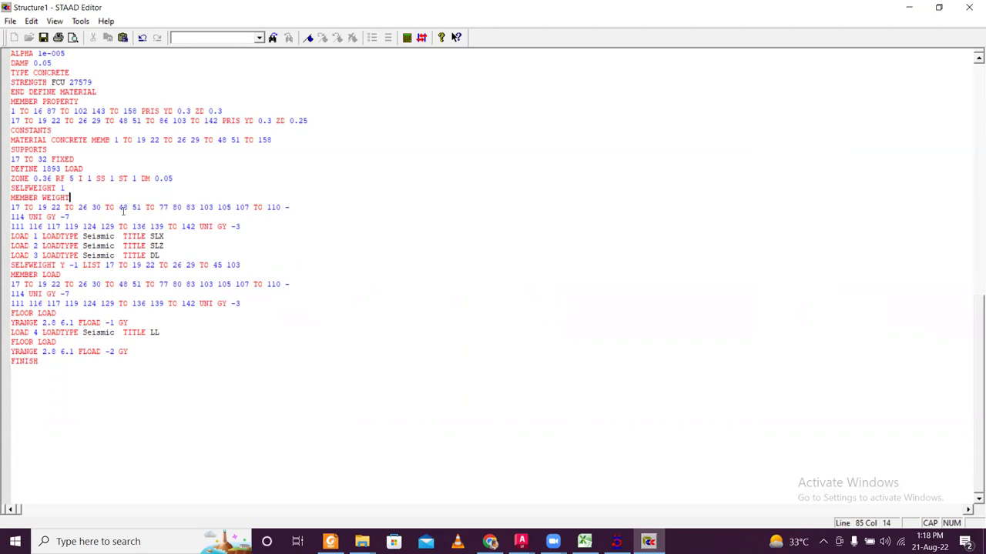
Remove 'GY -' before the 7 and 3 weights, then save and close the editor.
double_click(67, 216)
click(210, 207)
click(65, 217)
key(BackSpace)
key(BackSpace)
key(BackSpace)
key(BackSpace)
click(240, 227)
key(shift+Left)
key(BackSpace)
key(BackSpace)
key(BackSpace)
key(BackSpace)
click(234, 226)
click(44, 37)
click(969, 7)
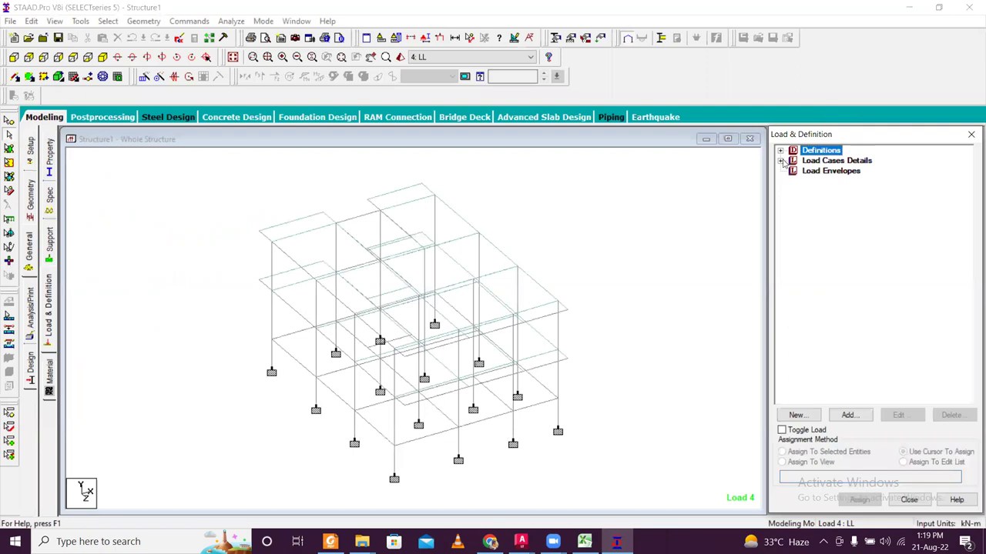
Expand Seismic Definition > ZONE > MEMBER WEIGHT and highlight the UNI 7 and UNI 3 beams.
click(781, 151)
click(793, 212)
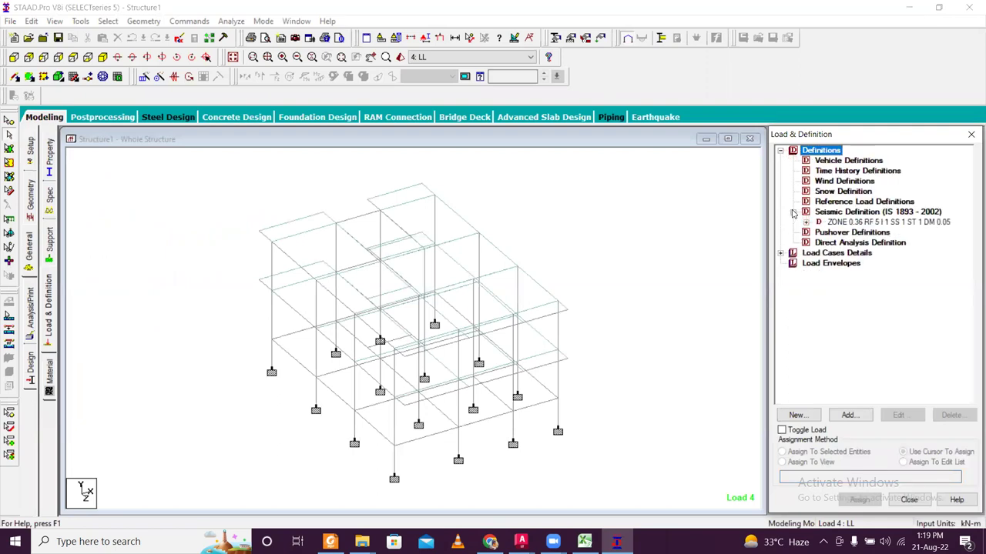
click(806, 223)
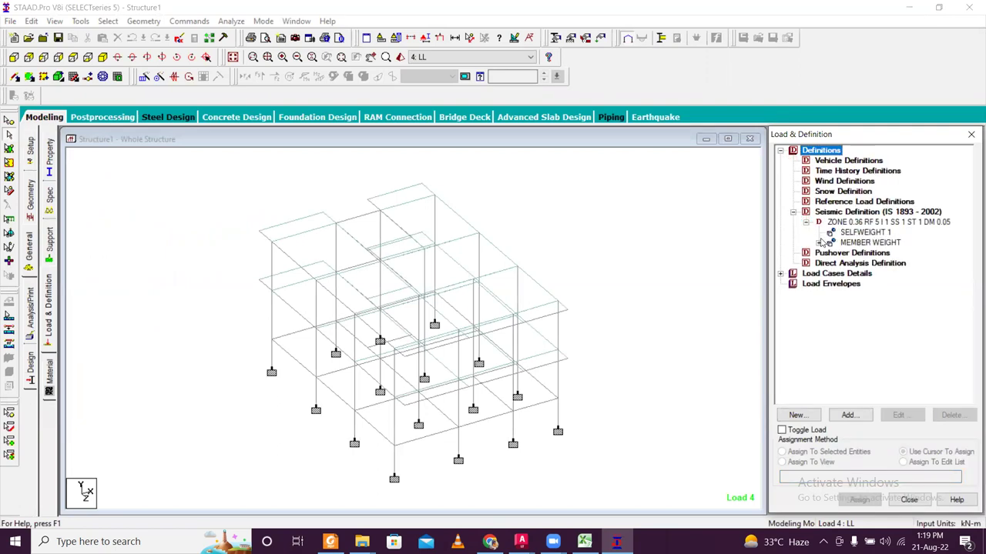
click(819, 242)
click(861, 254)
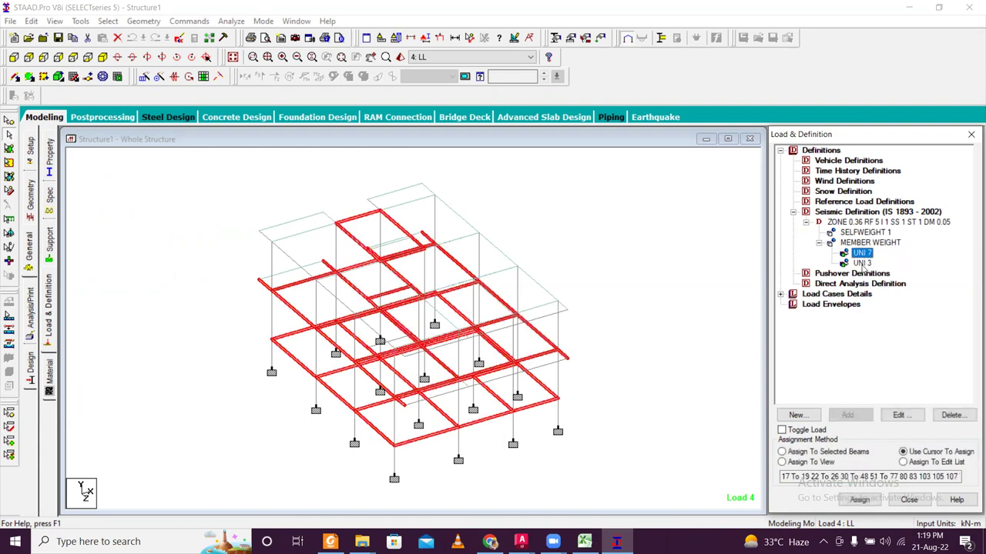
click(862, 264)
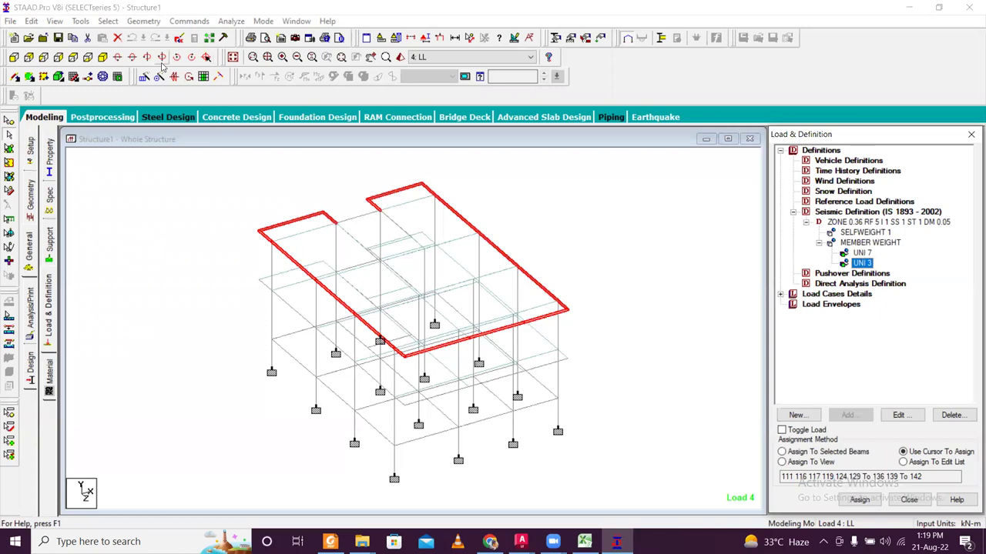
Clear the beam highlight and dismiss the no-change save prompt.
click(135, 167)
key(ctrl+s)
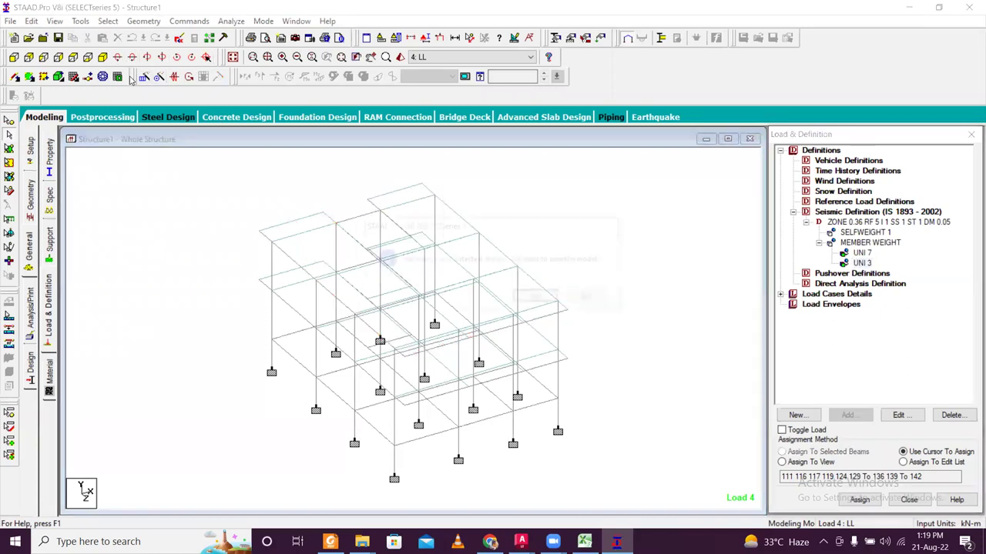
click(603, 297)
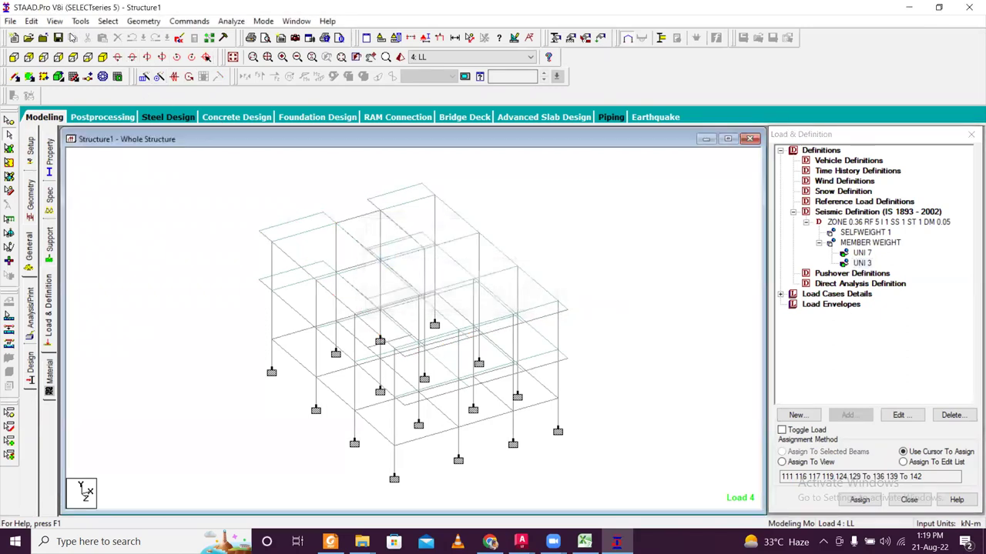
Copy the LL floor load lines and paste them after the UNI 3 member weight line.
click(178, 37)
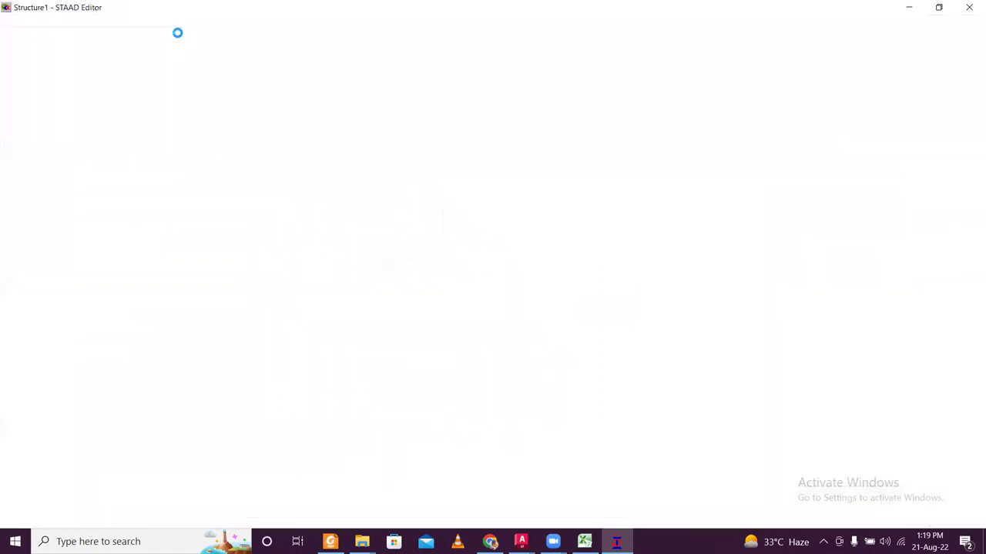
scroll(195, 181, down, 15)
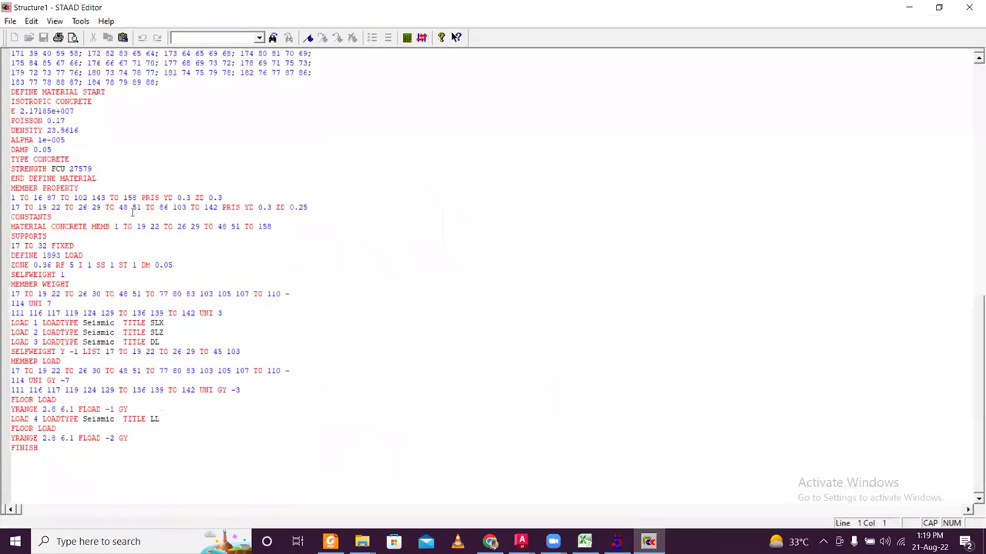
scroll(116, 205, down, 2)
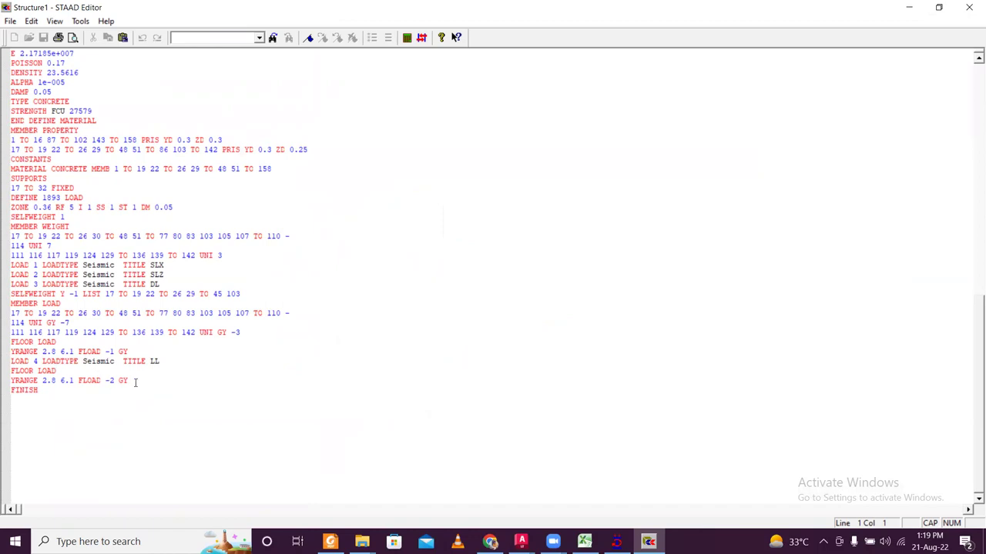
drag(139, 381, 12, 374)
key(ctrl+c)
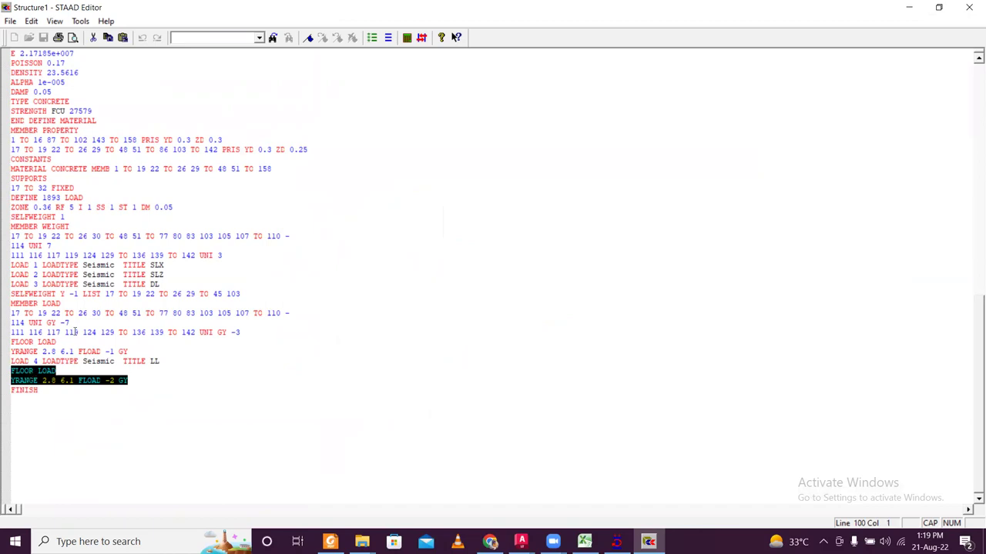
click(96, 233)
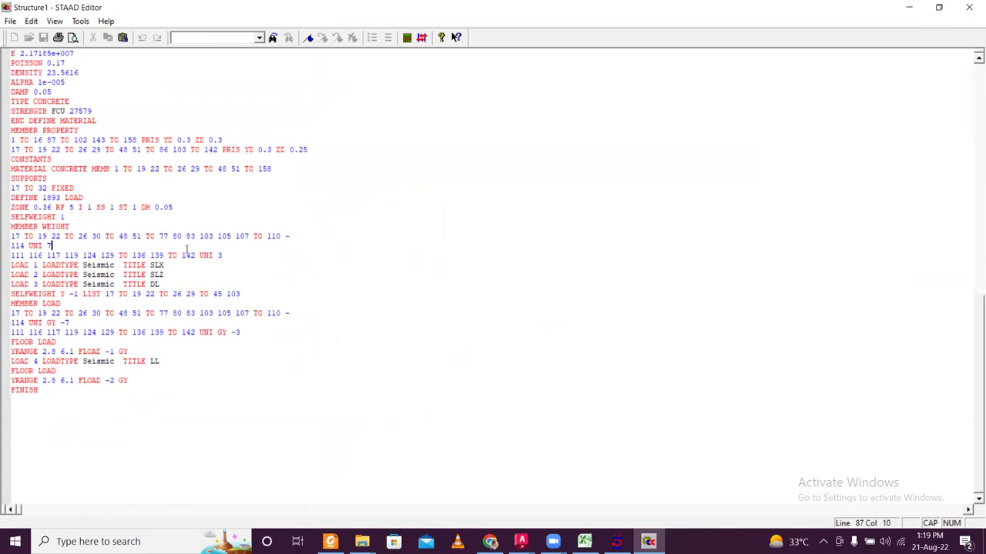
click(235, 258)
key(Return)
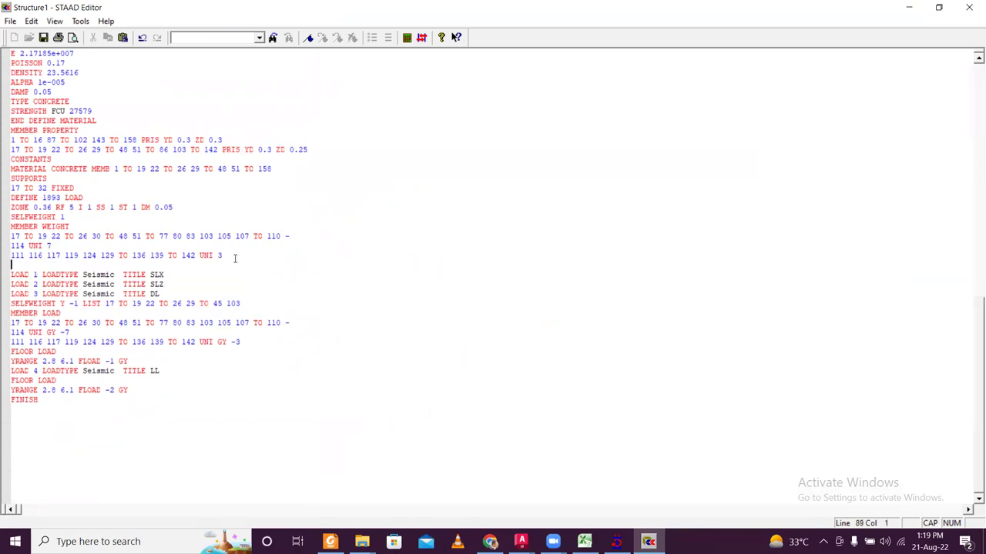
key(ctrl+v)
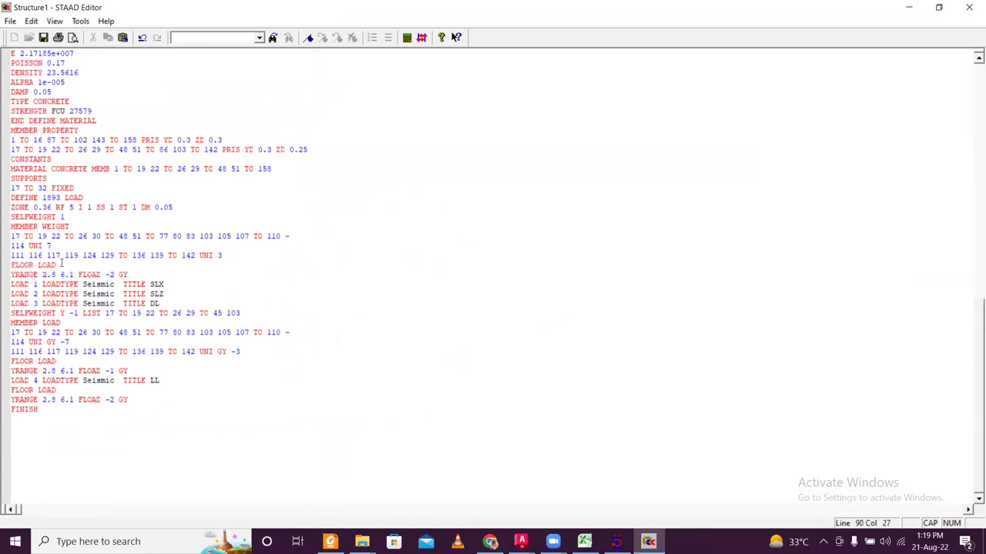
Rename the pasted entry FLOOR WEIGHT and remove GY and the minus sign, leaving FLOAD 2.
drag(56, 265, 37, 265)
text(WEIGHT)
drag(128, 274, 120, 277)
key(Delete)
key(BackSpace)
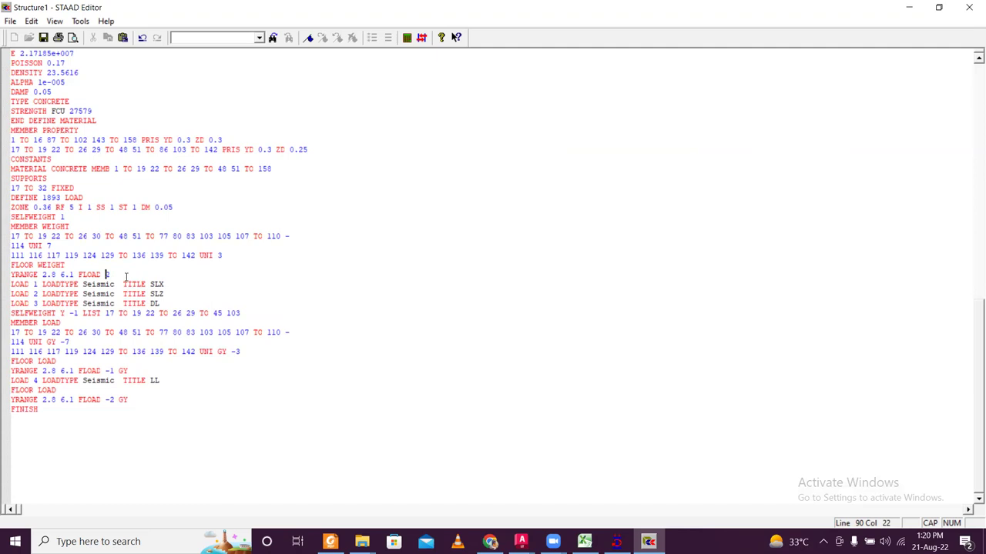
Add FLOAD 0.5 to the FLOOR WEIGHT YRANGE 2.8 6.1 line and save the file.
text(0.5)
click(43, 37)
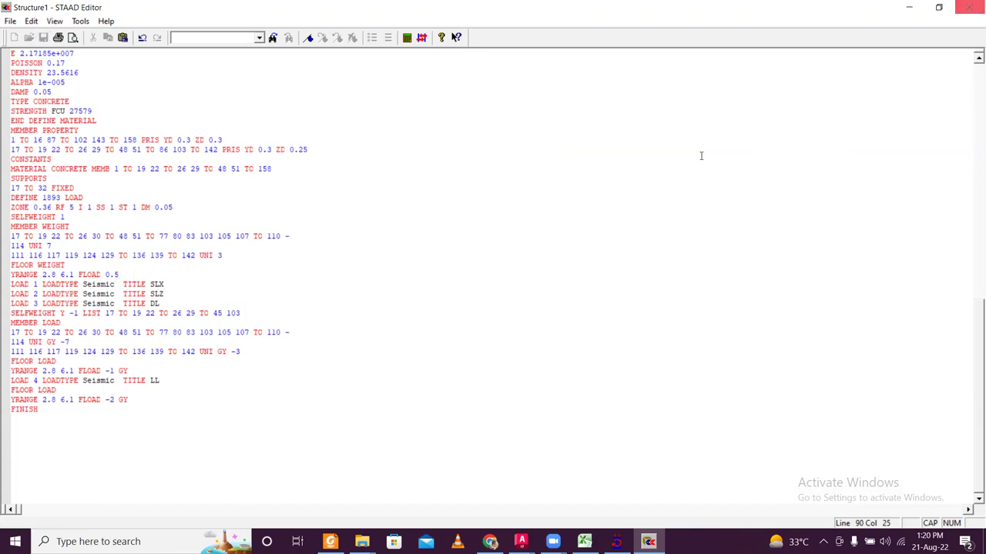
Close the editor and expand the DL and LL load cases to view their floor loads.
click(969, 7)
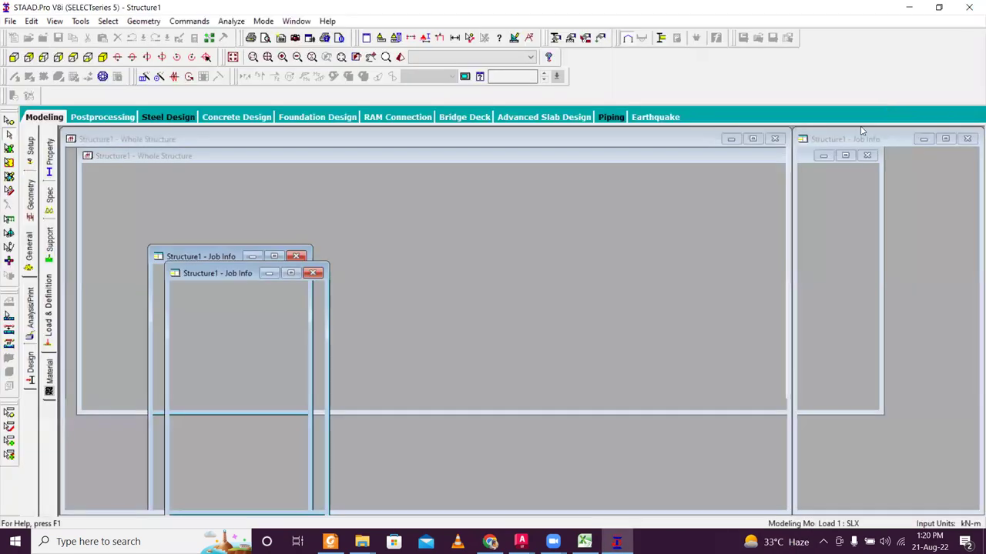
click(786, 163)
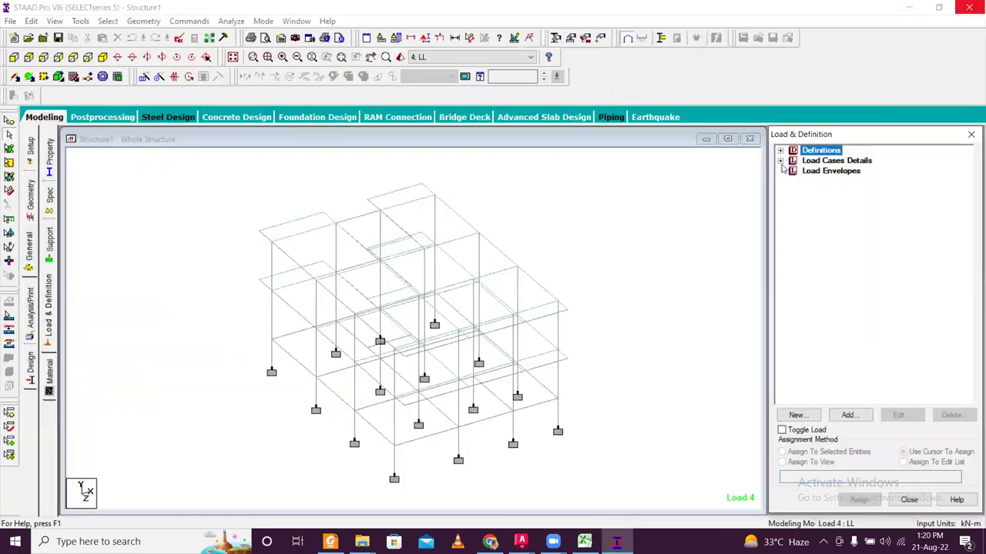
click(780, 160)
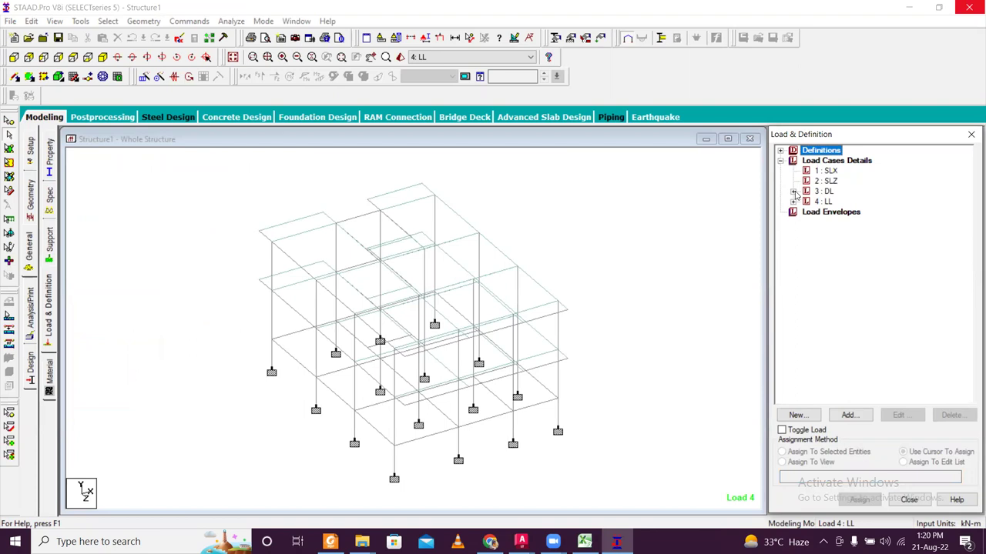
click(793, 191)
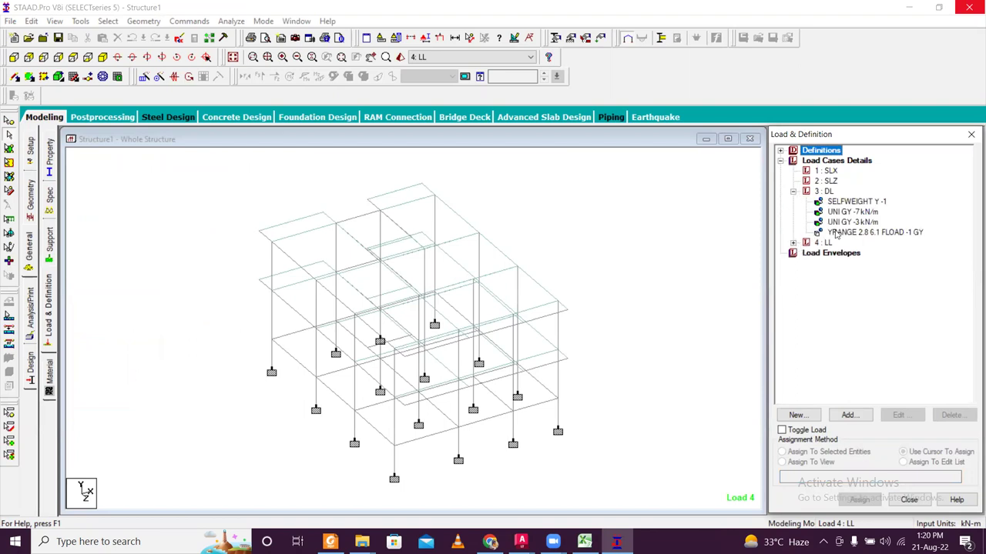
click(839, 233)
click(793, 243)
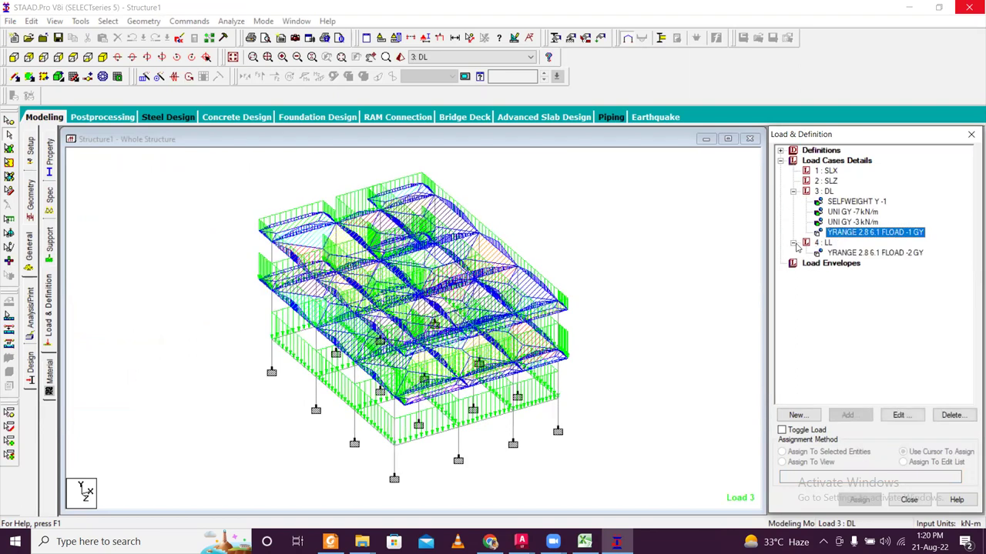
click(823, 263)
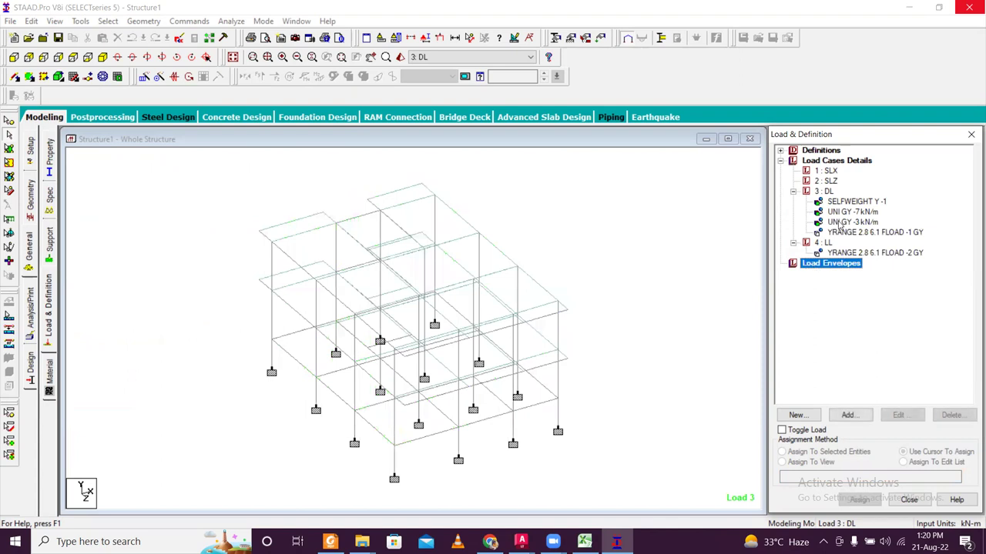
Expand the seismic definition to confirm FLOOR WEIGHT FLOAD 0.5, then select 1 : SLX.
click(780, 150)
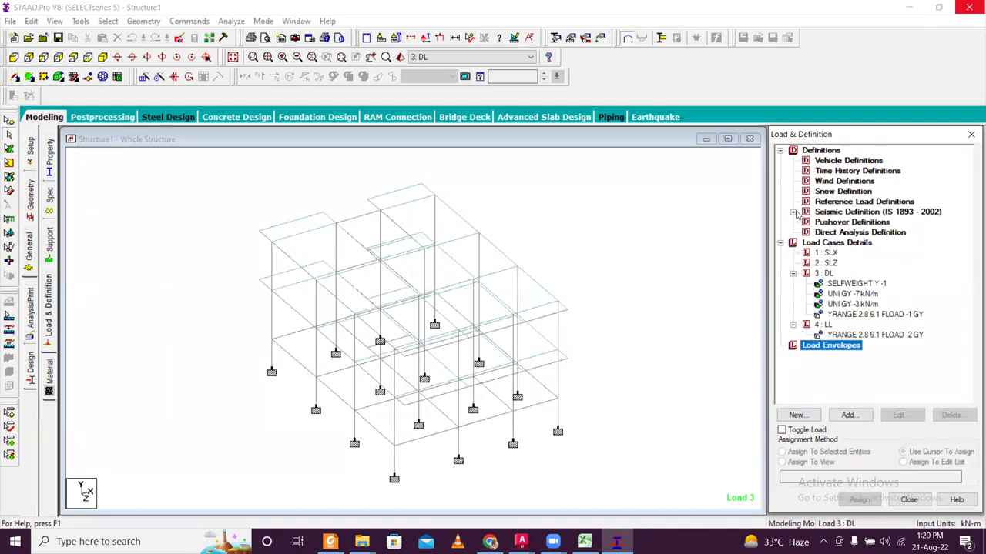
click(793, 212)
click(806, 222)
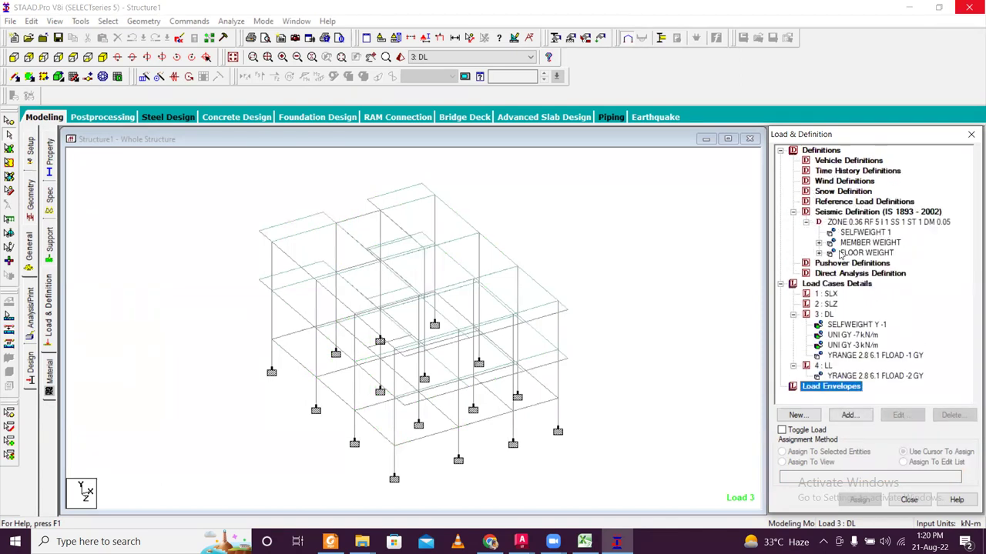
click(819, 243)
click(820, 243)
click(819, 253)
click(844, 263)
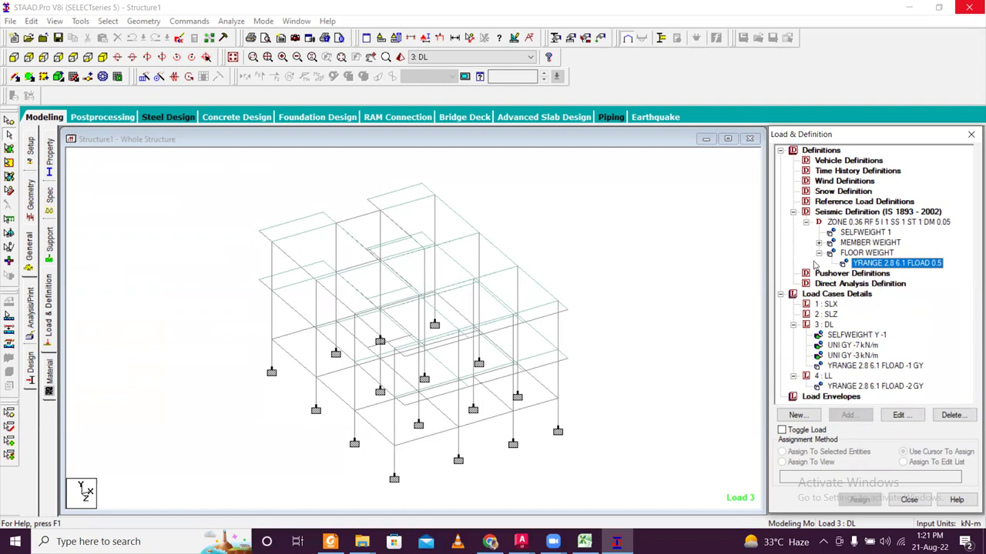
click(830, 305)
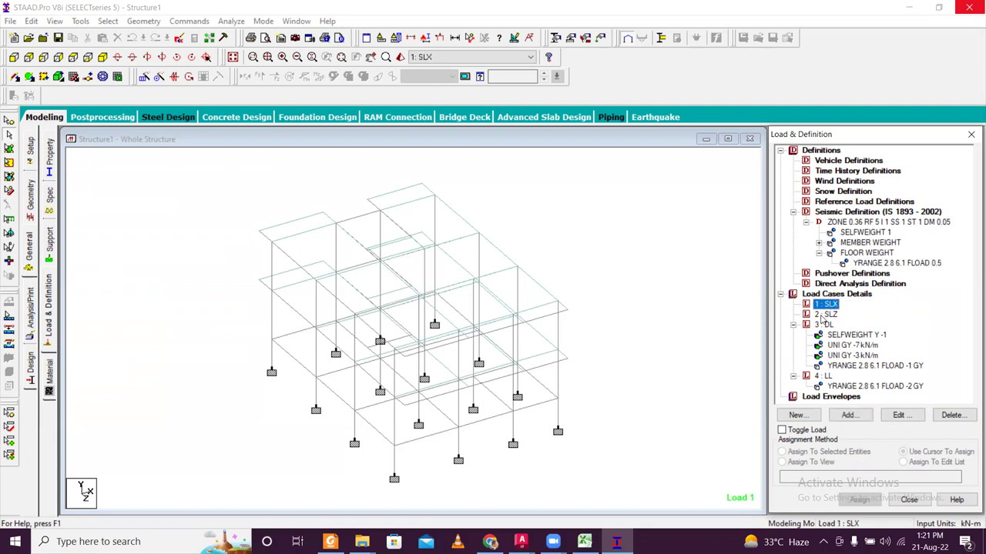
Add an X-direction seismic factor load (1893 LOAD X 1) to case 1 : SLX.
click(863, 419)
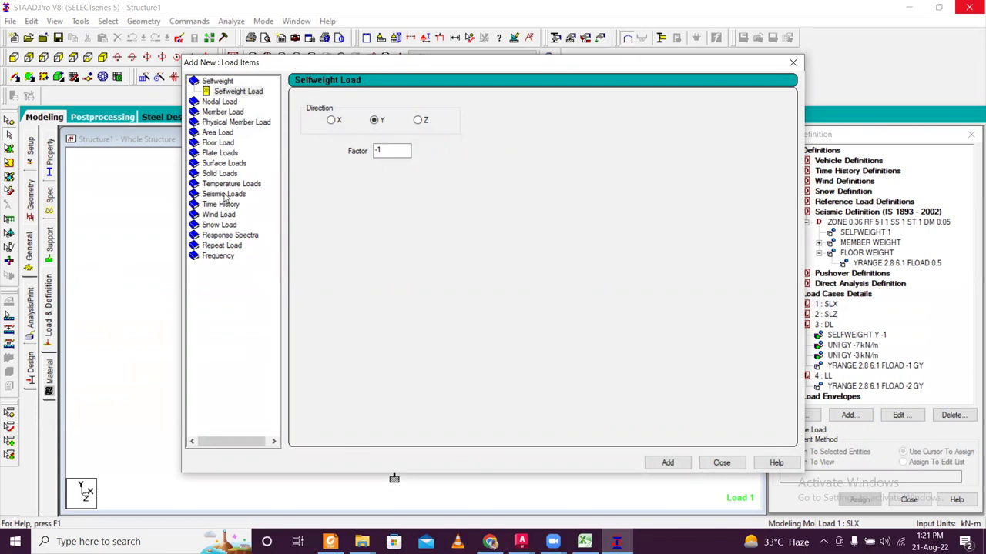
click(792, 63)
click(825, 305)
click(848, 415)
click(218, 194)
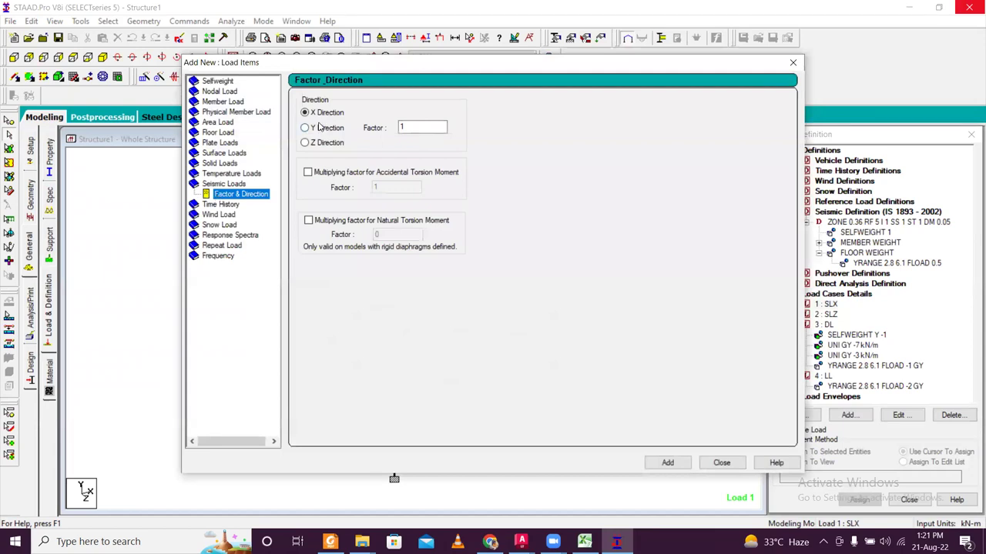
click(667, 462)
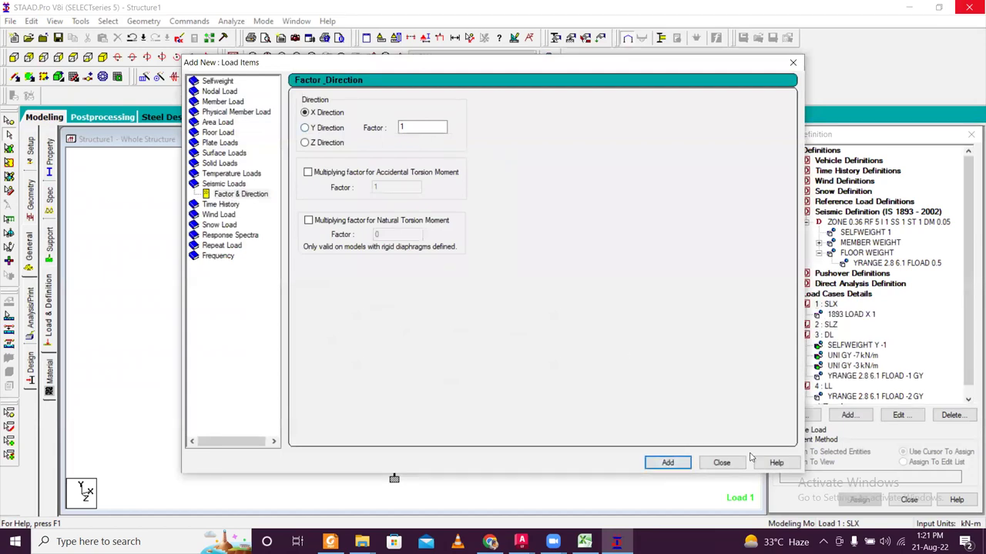
click(721, 462)
Add a Z-direction seismic factor load (1893 LOAD Z 1) to case 2 : SLZ.
click(827, 324)
click(848, 416)
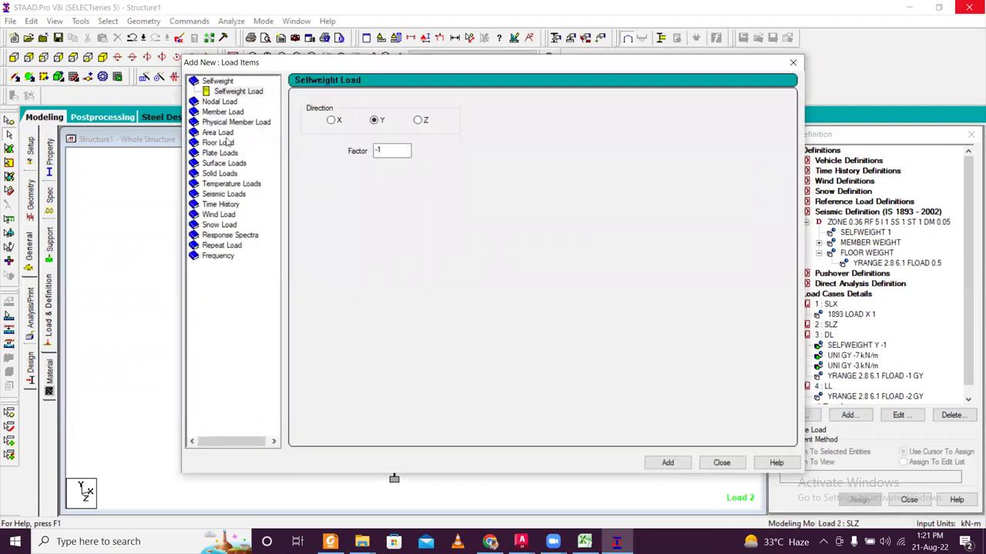
click(228, 195)
click(317, 147)
click(667, 464)
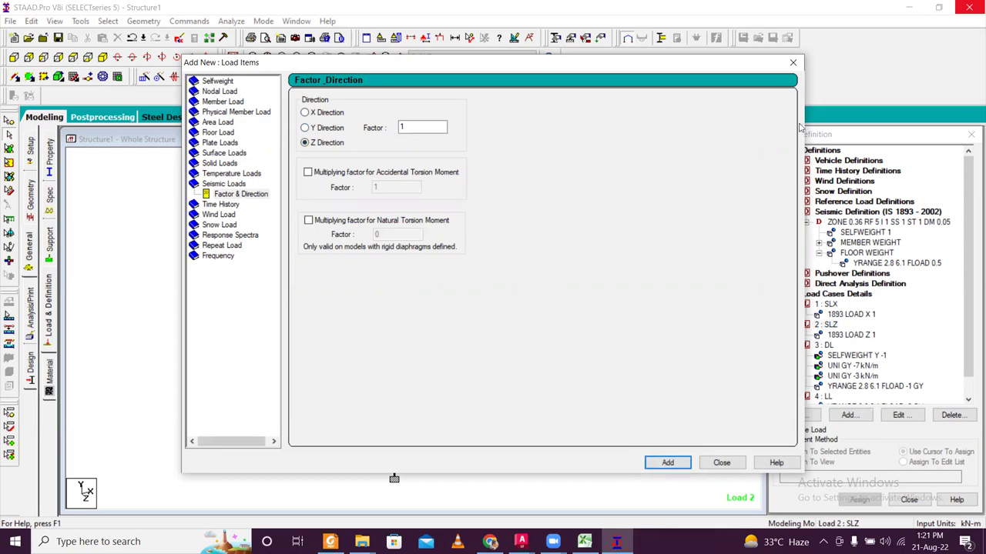
click(792, 62)
Review the load tree and select the Load Cases Details group.
scroll(853, 348, down, 1)
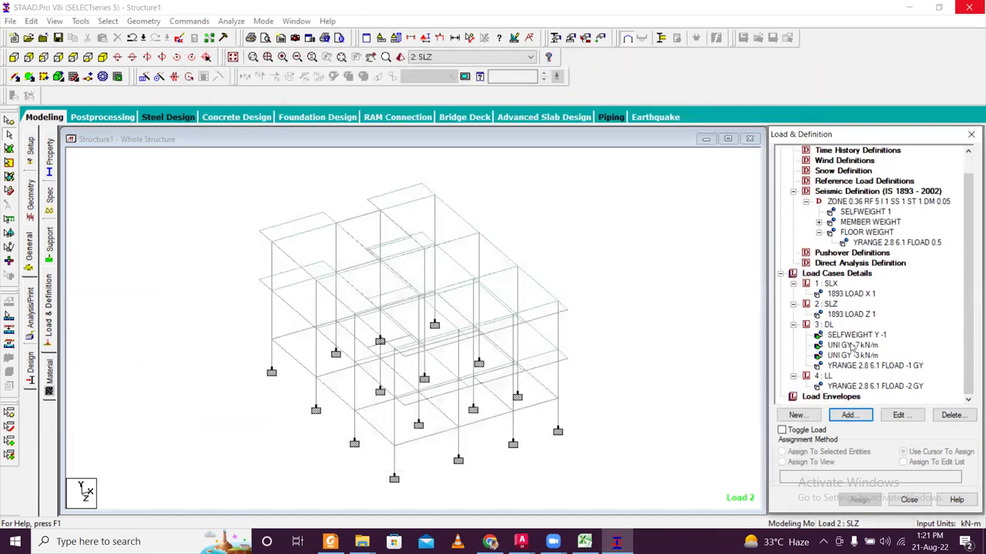
scroll(853, 348, up, 1)
scroll(853, 348, down, 1)
scroll(853, 348, up, 1)
scroll(853, 348, down, 1)
scroll(851, 348, up, 1)
scroll(851, 348, down, 1)
scroll(852, 350, up, 1)
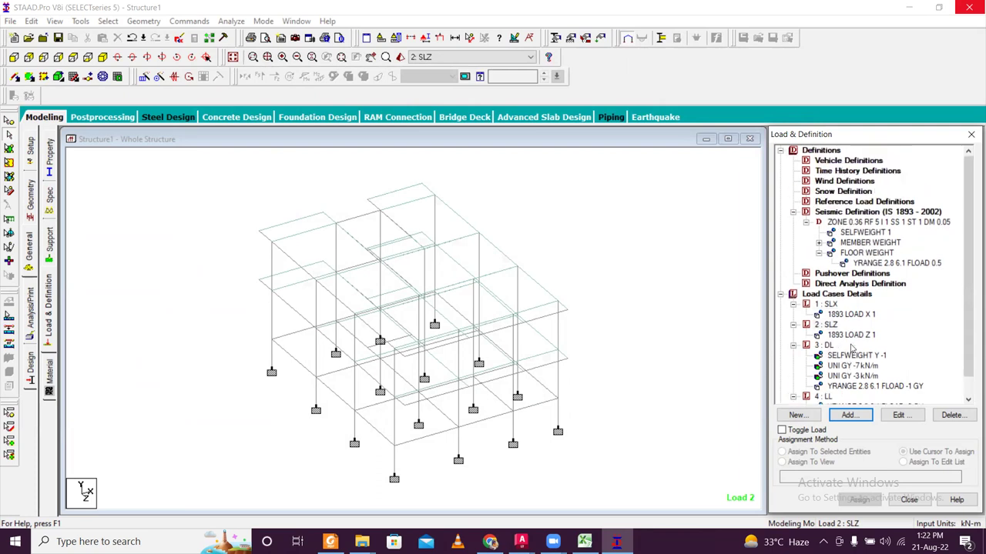
scroll(852, 348, down, 1)
scroll(860, 339, up, 1)
click(834, 295)
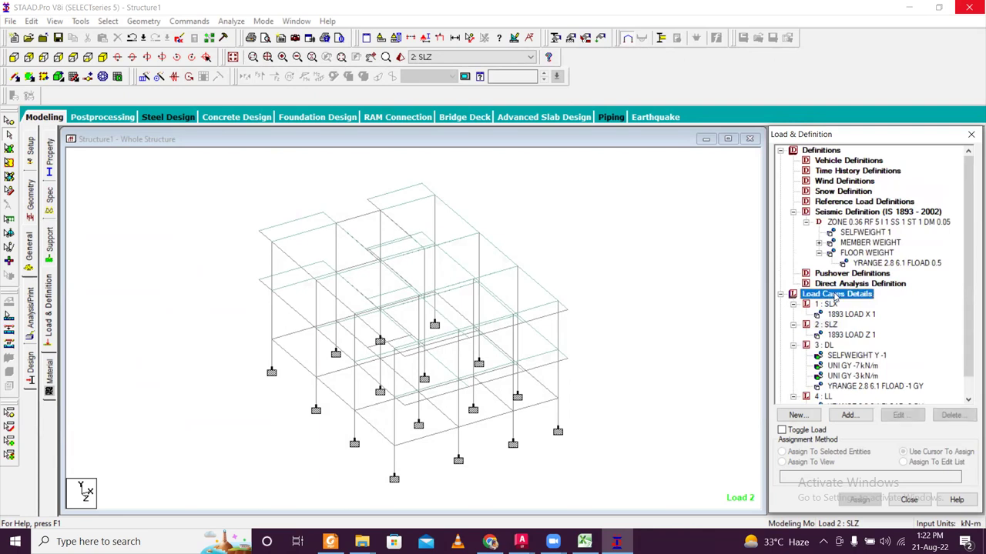
Auto-generate the Indian Code combinations and add them as load cases 5 through 20.
click(841, 417)
click(318, 170)
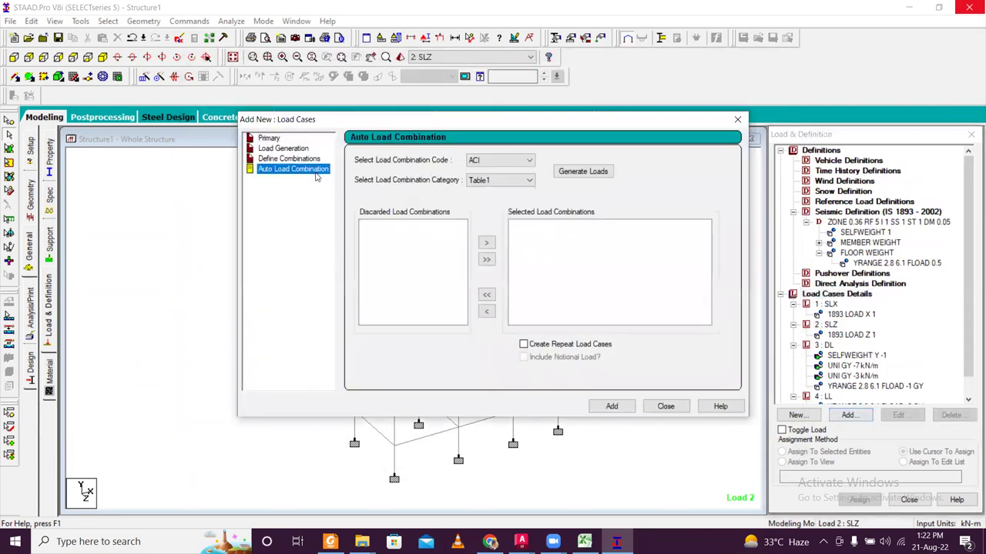
click(528, 161)
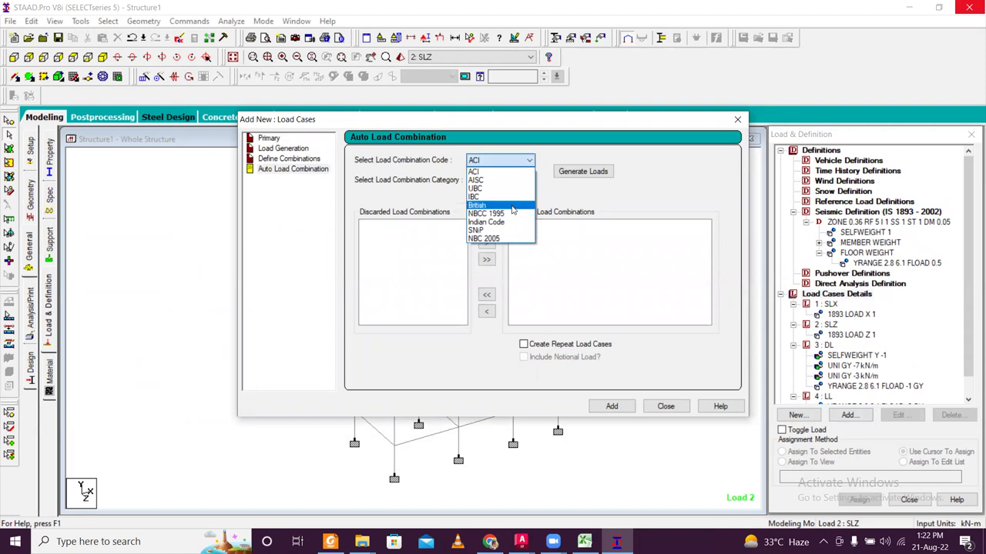
click(506, 222)
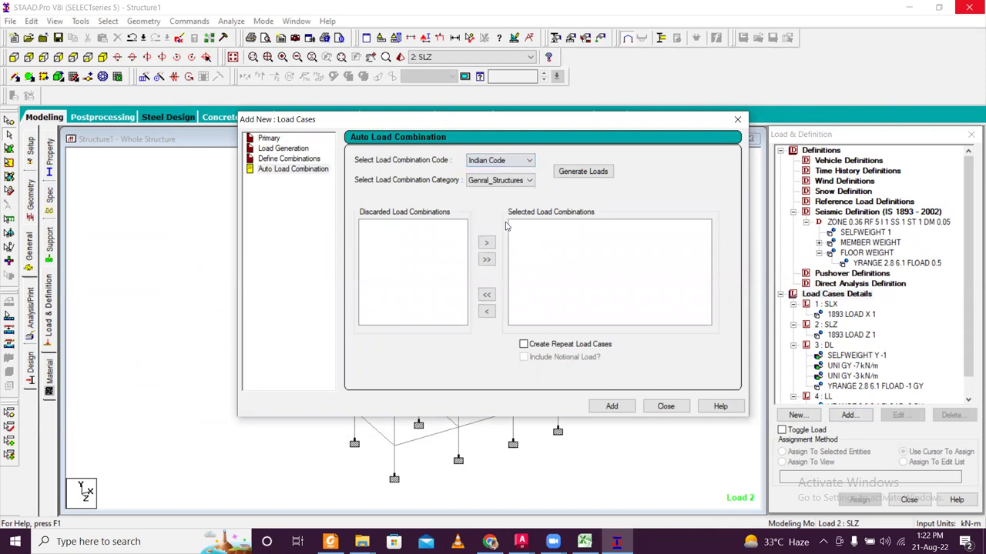
click(579, 176)
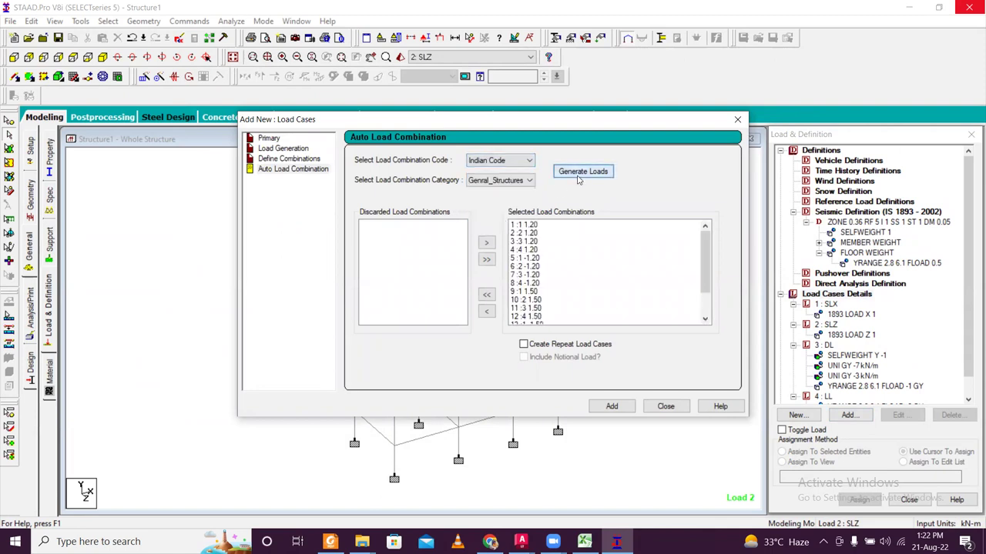
scroll(533, 254, down, 2)
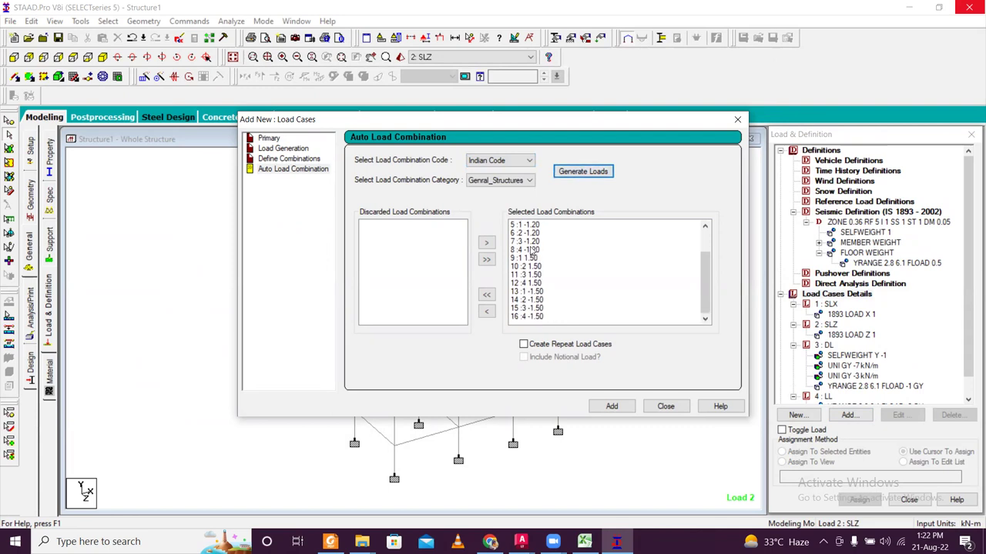
click(618, 412)
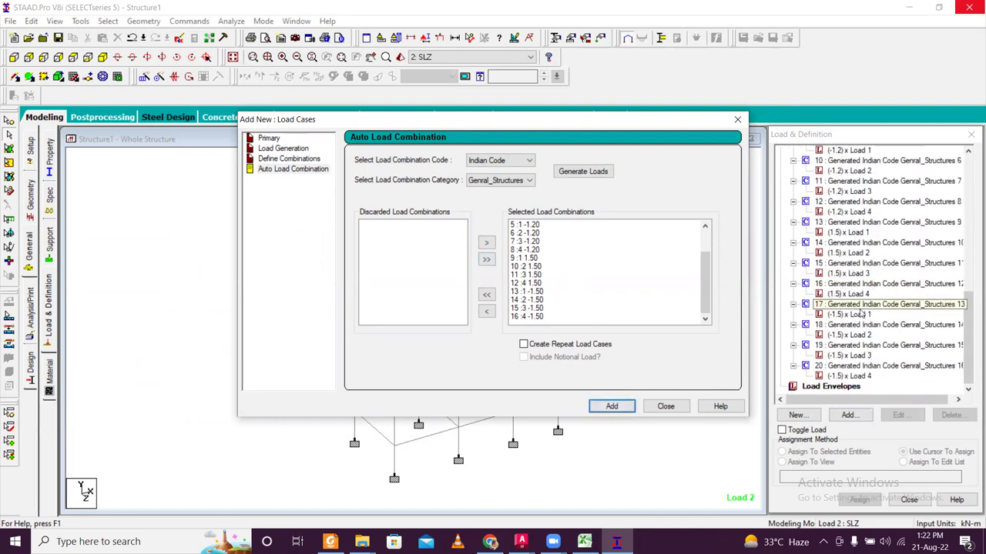
click(857, 315)
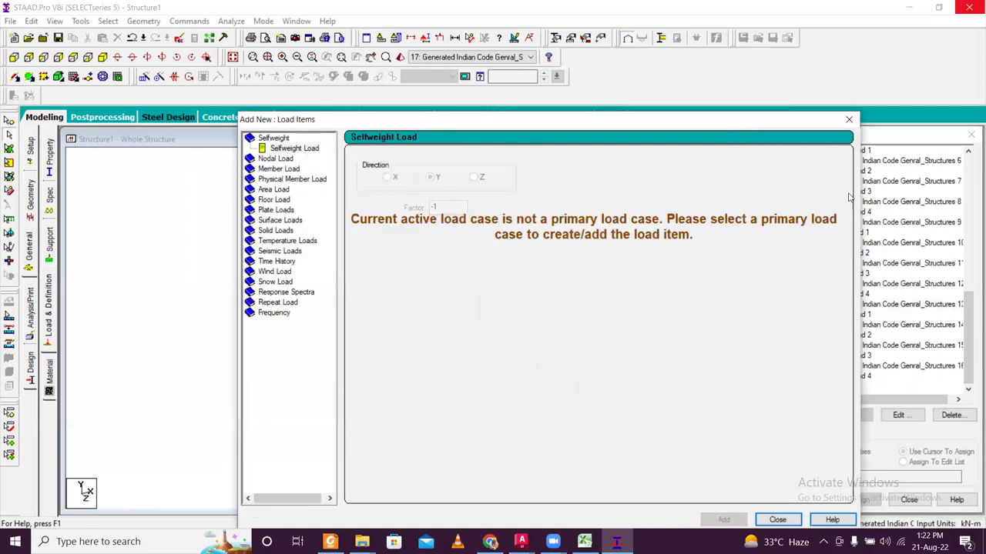
click(849, 119)
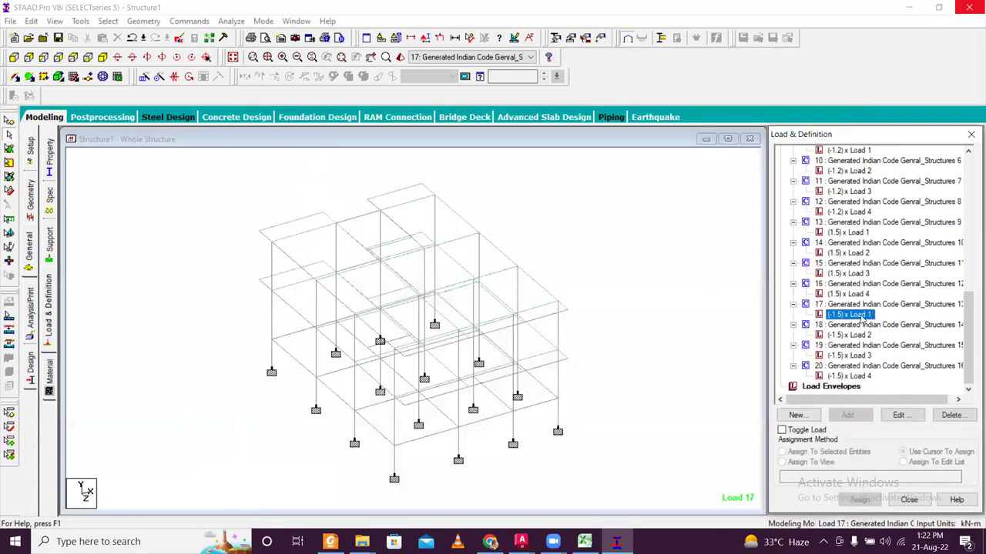
click(861, 324)
click(852, 337)
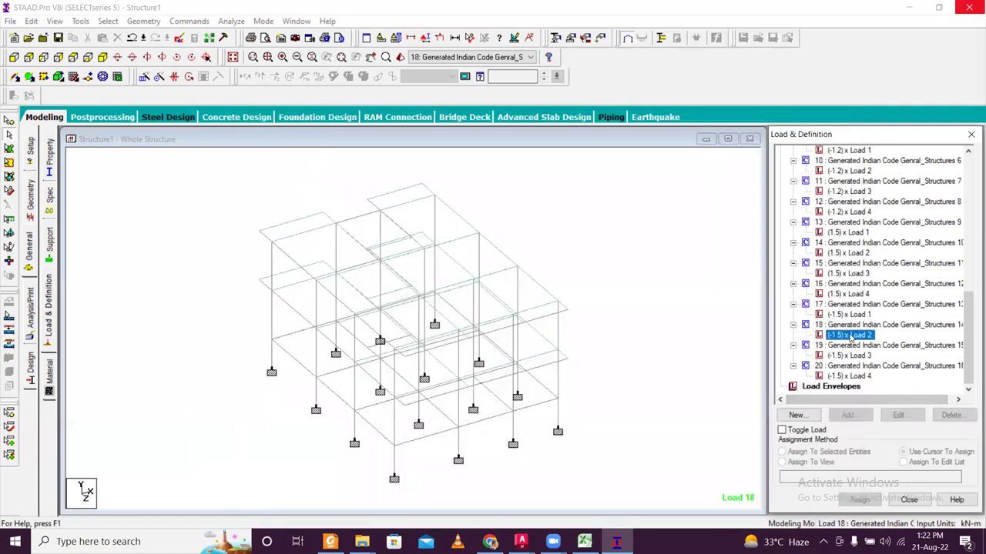
click(855, 345)
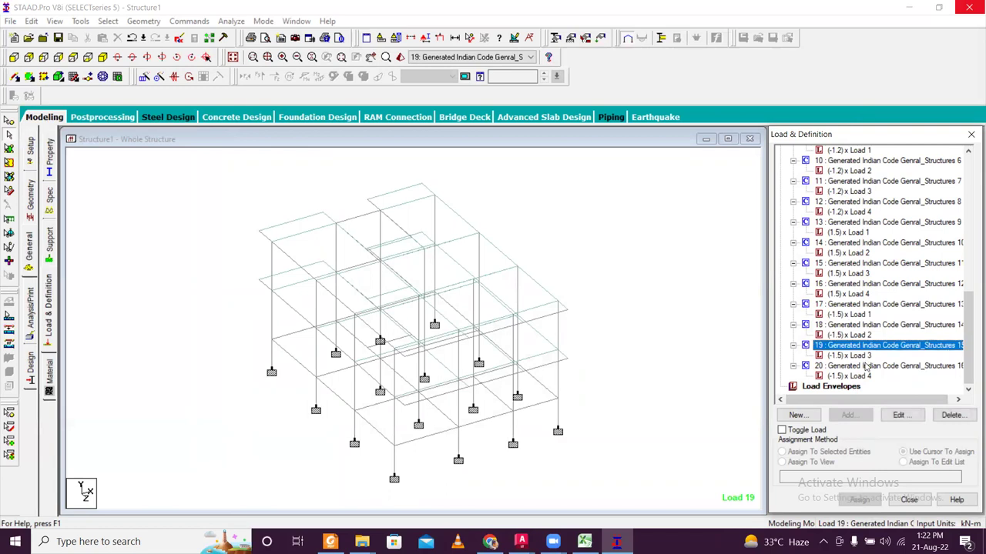
scroll(869, 358, up, 5)
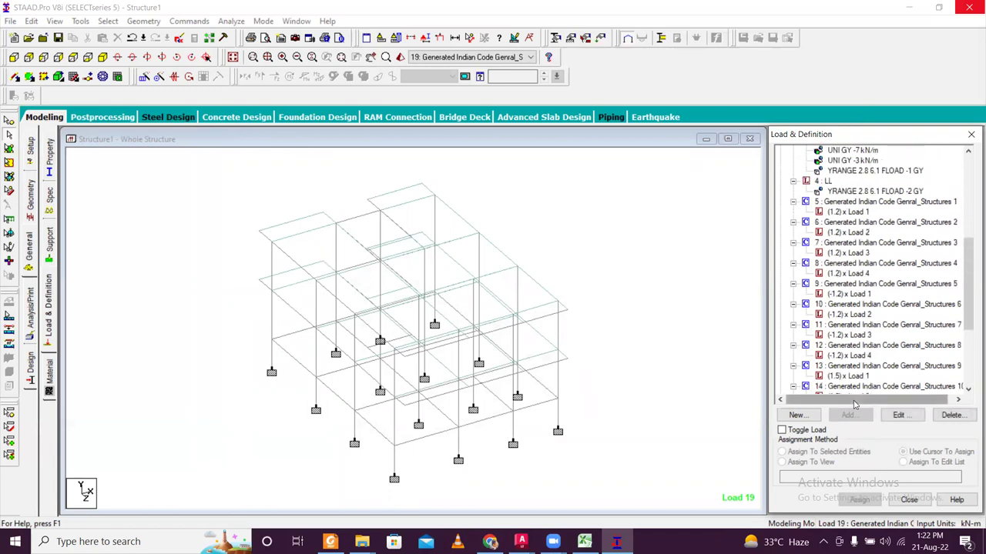
drag(855, 401, 860, 400)
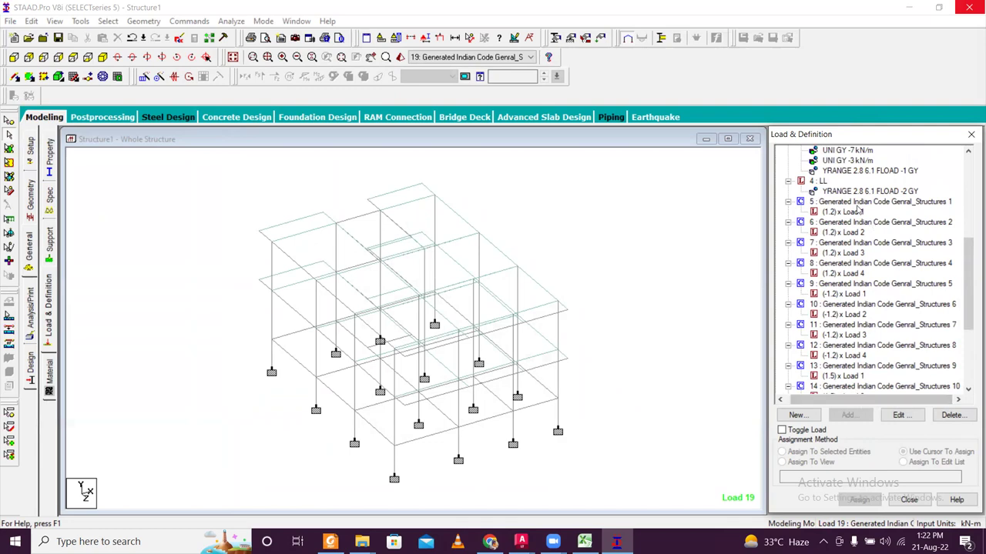
click(858, 203)
click(901, 415)
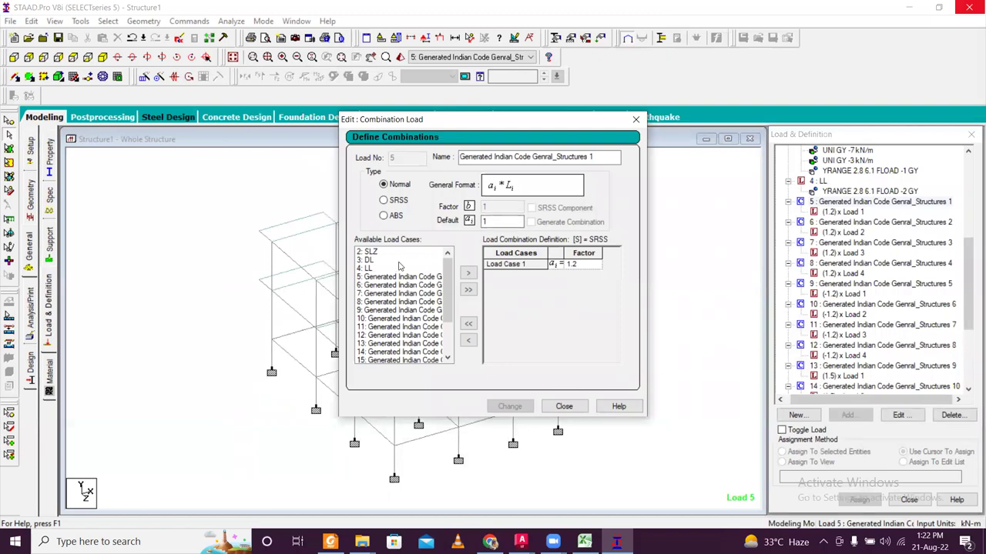
scroll(450, 292, down, 3)
scroll(453, 292, up, 3)
mouse_move(446, 300)
mouse_down()
mouse_move(447, 346)
mouse_move(445, 283)
mouse_up()
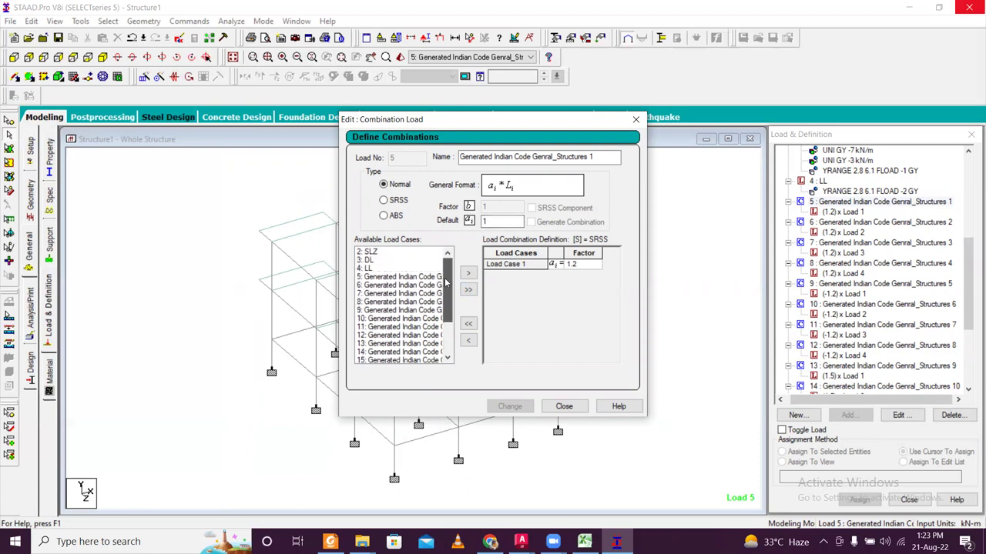
click(634, 120)
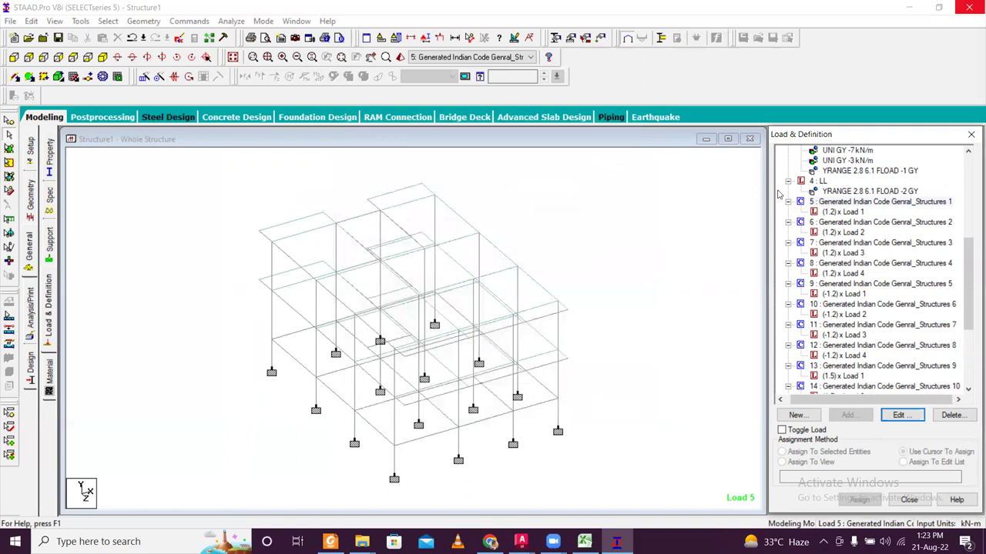
scroll(881, 306, down, 5)
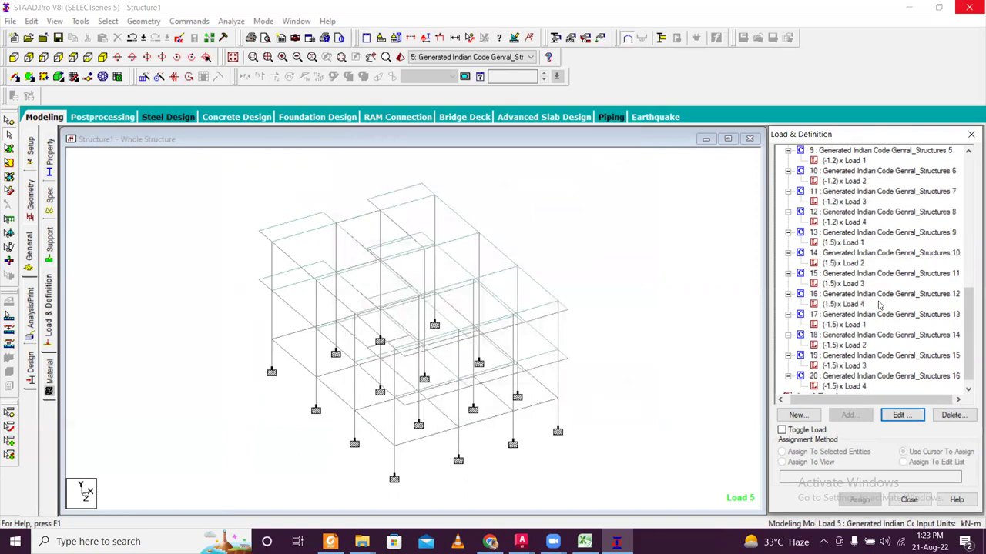
scroll(880, 306, up, 8)
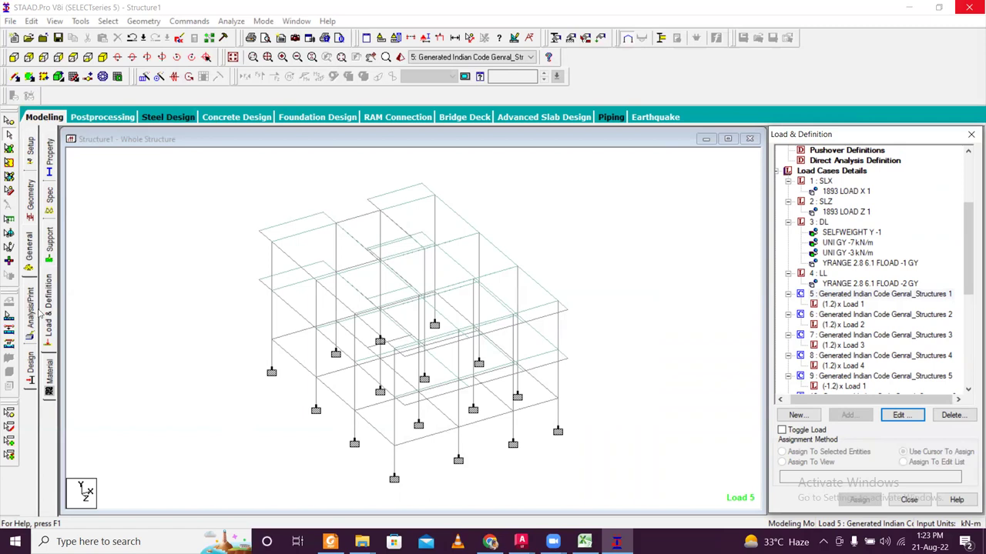
Review the member materials, specifications and section properties in the side panels.
click(50, 371)
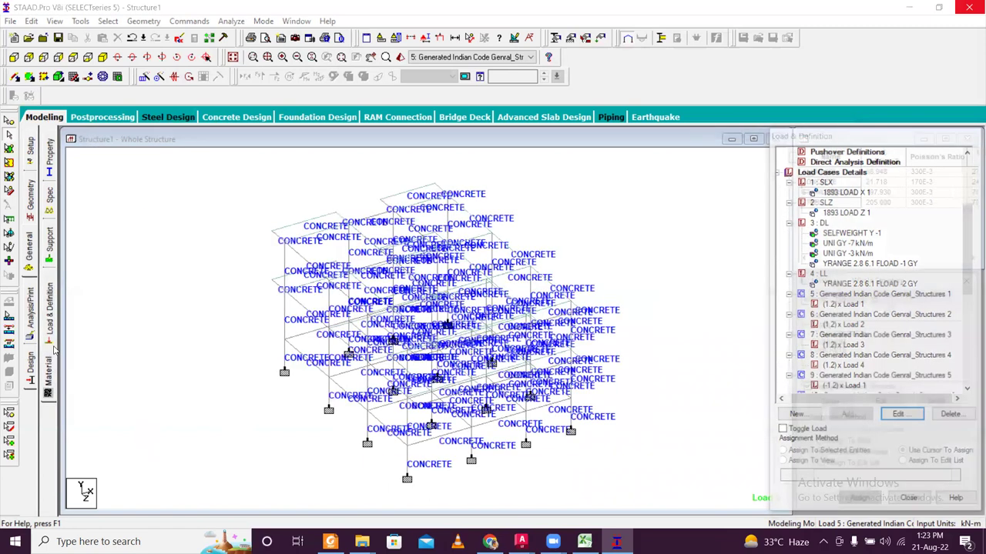
click(50, 342)
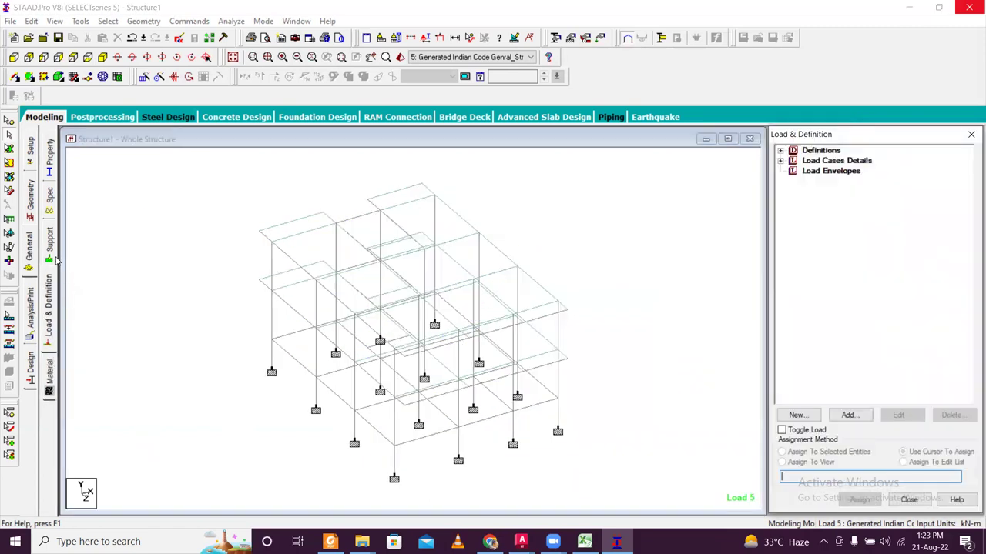
click(48, 198)
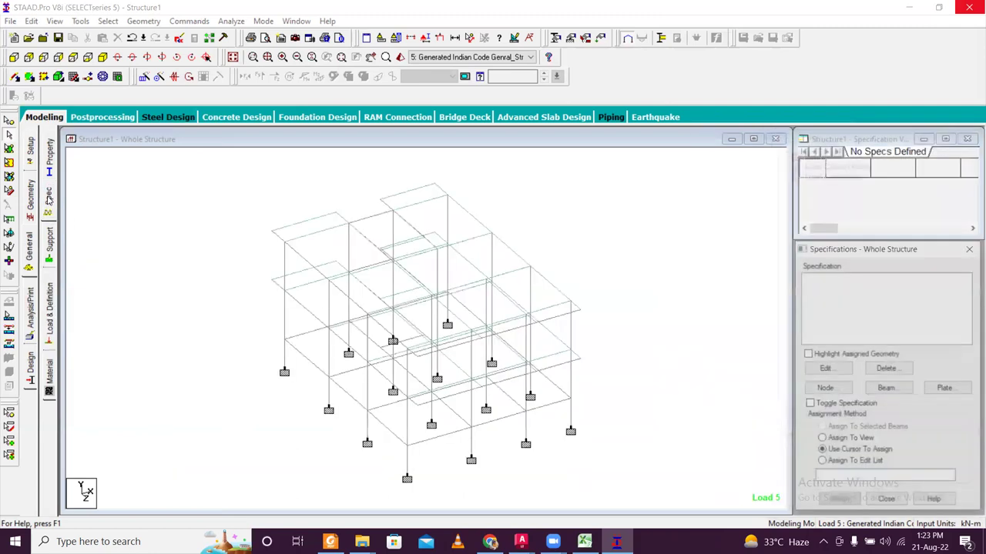
click(50, 169)
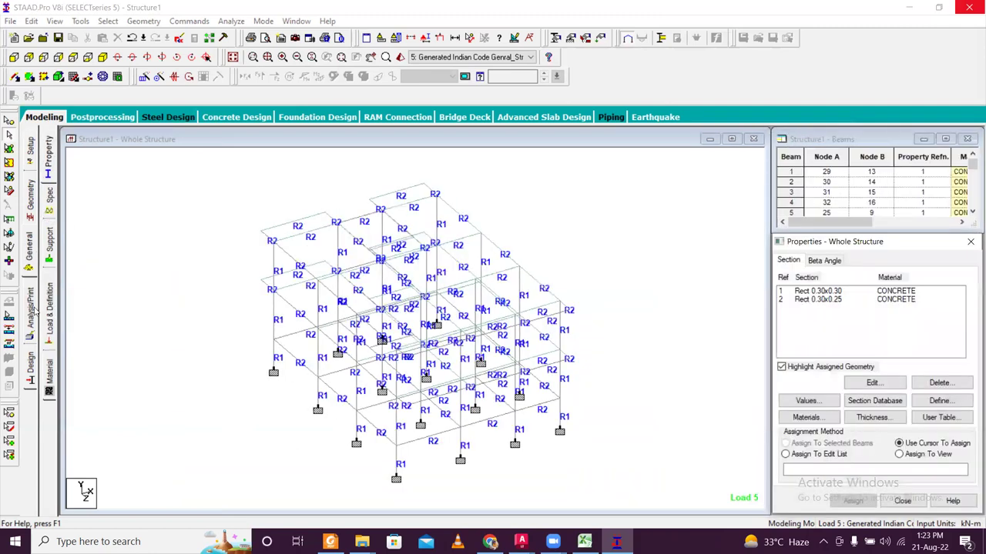
Set the concrete design code to IS456.
click(30, 360)
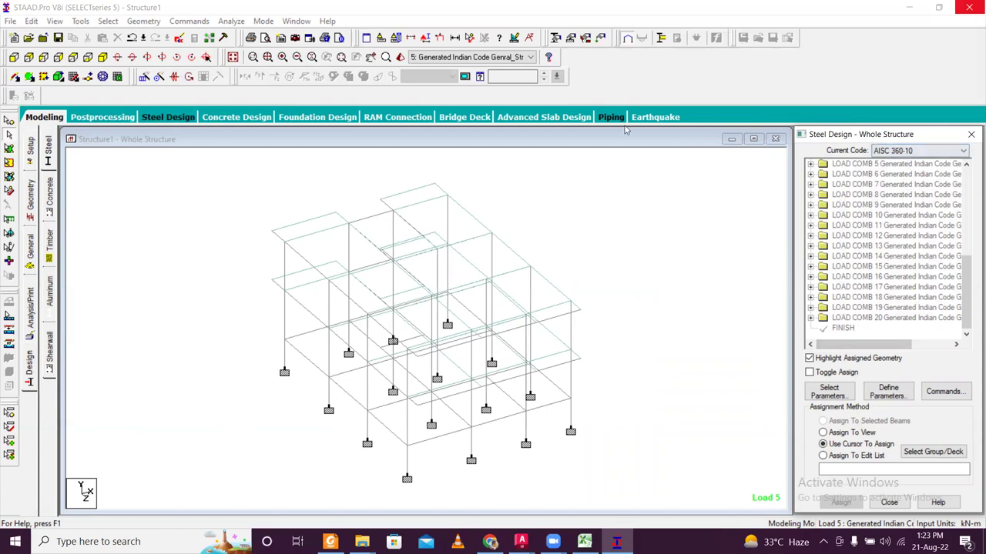
click(52, 202)
click(913, 151)
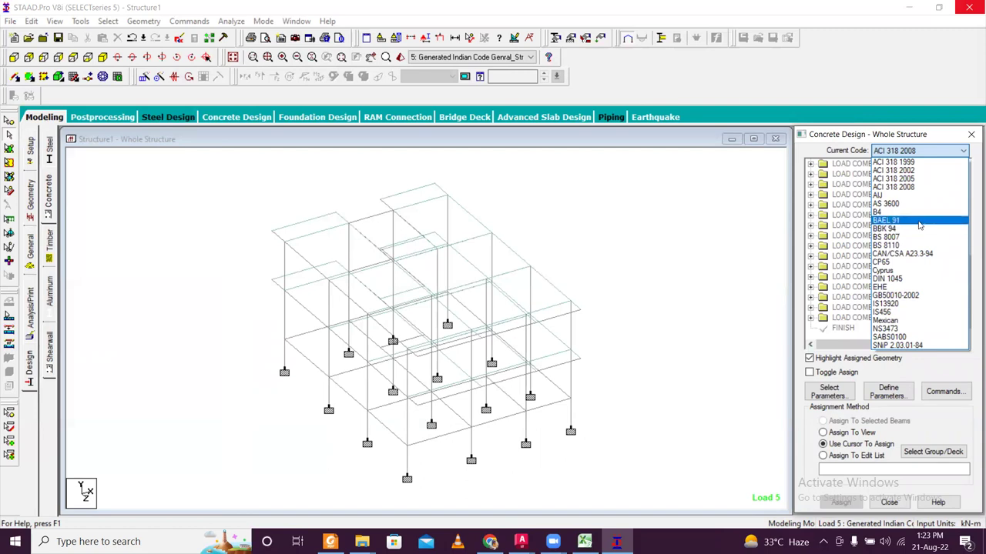
click(912, 312)
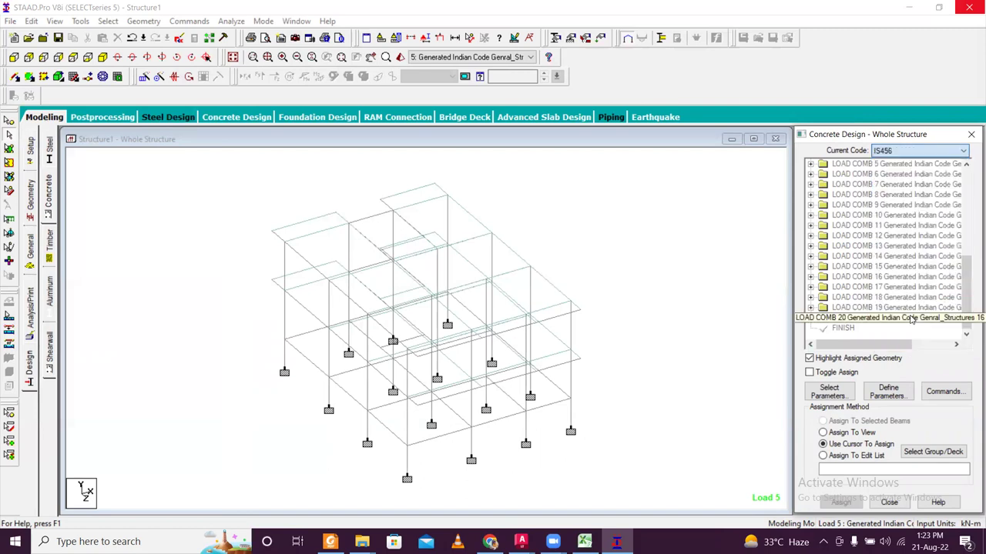
Select Fc, Fymain, Fysec, Maxmain, Maxsec, Minmain and Minsec as design parameters.
click(831, 395)
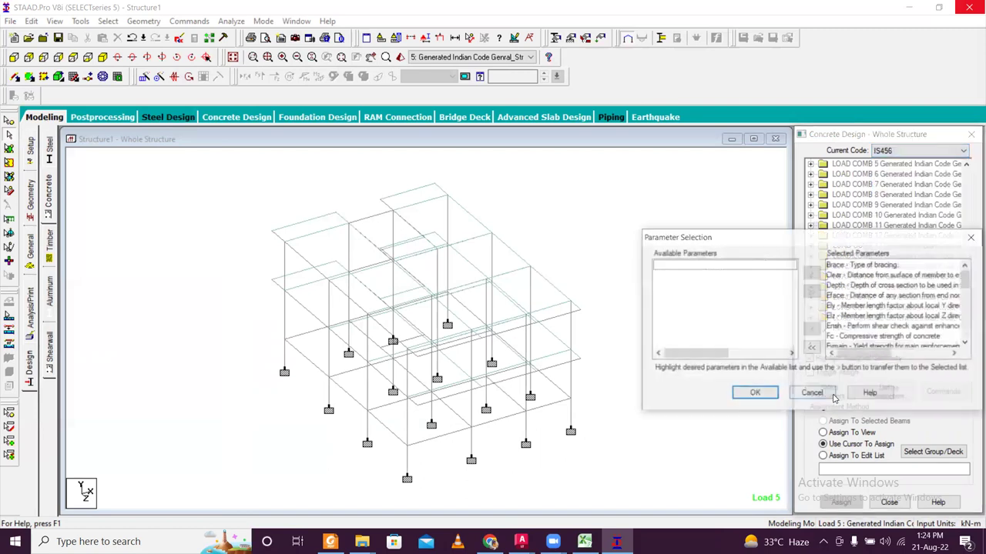
click(812, 348)
drag(845, 245, 441, 186)
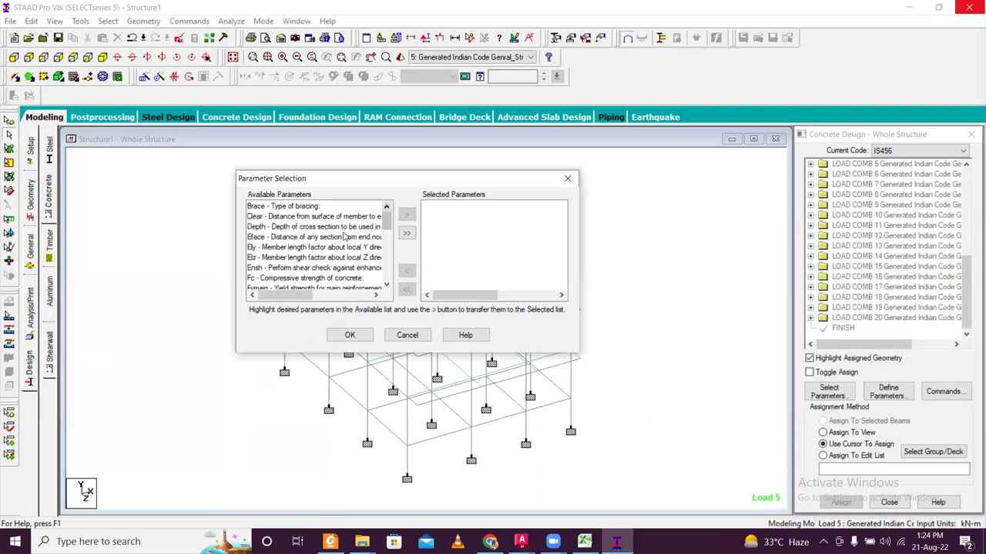
click(343, 278)
drag(387, 221, 387, 237)
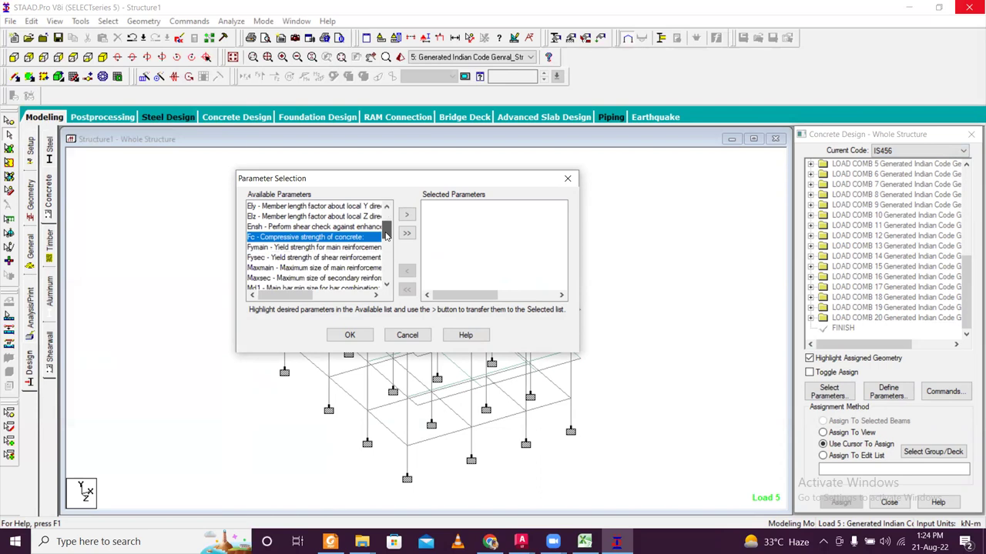
ctrl+click(347, 248)
ctrl+click(344, 258)
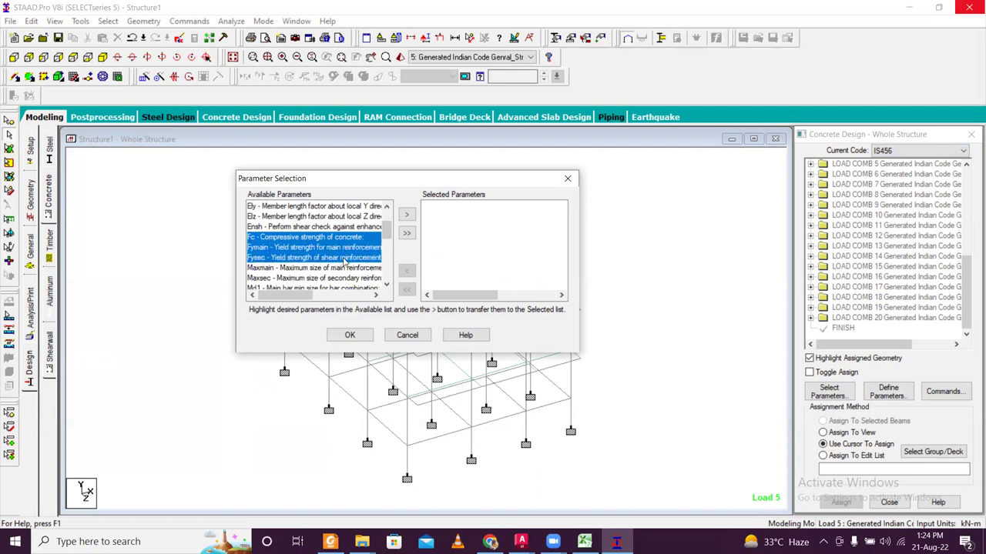
ctrl+click(345, 268)
ctrl+click(345, 278)
drag(388, 231, 388, 245)
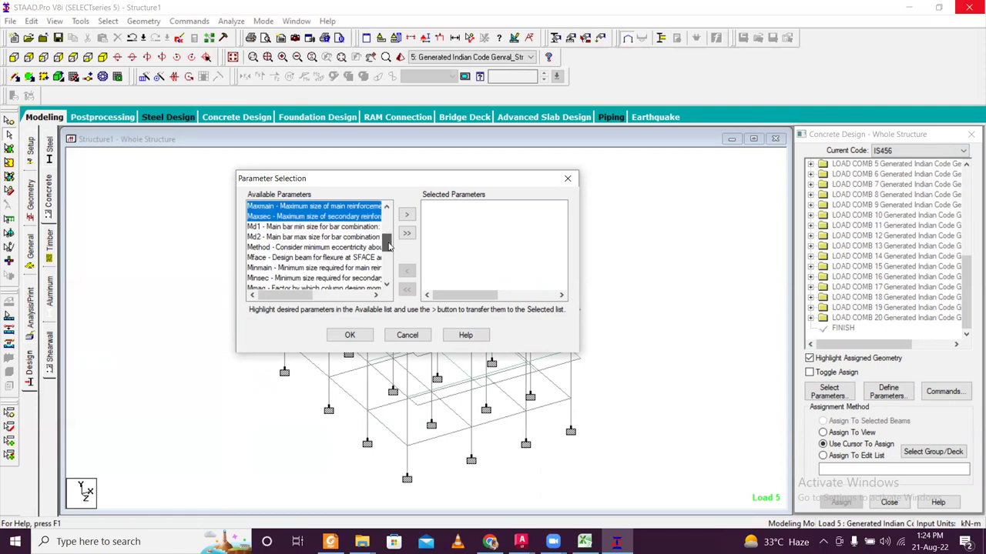
ctrl+click(344, 268)
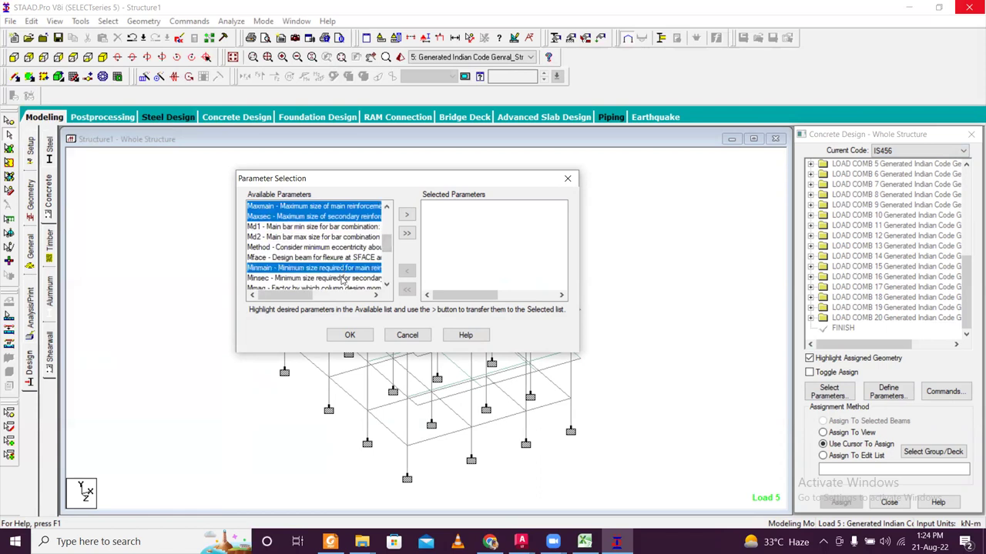
ctrl+click(344, 278)
drag(389, 243, 387, 277)
click(407, 214)
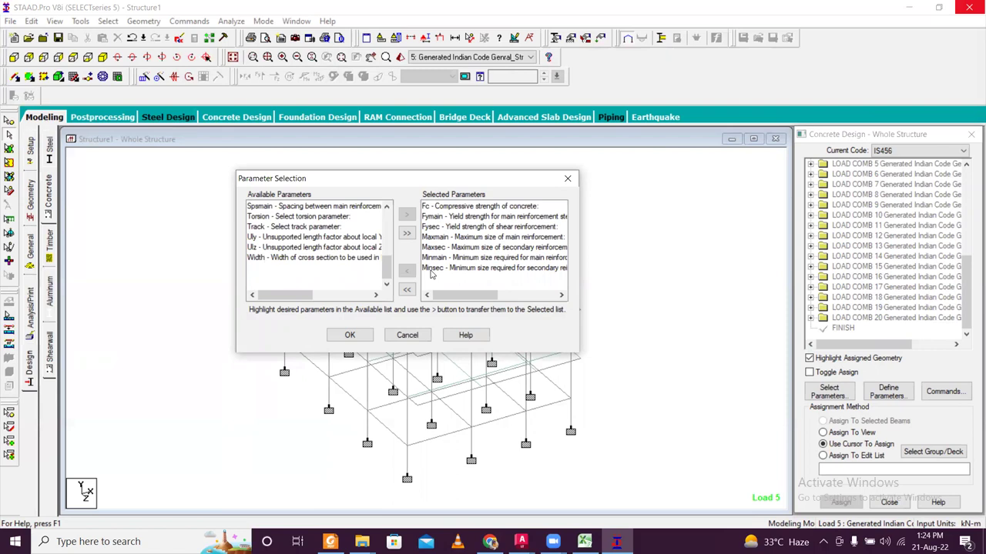
Add the Clear cover parameter to the selection and confirm.
drag(389, 282, 396, 253)
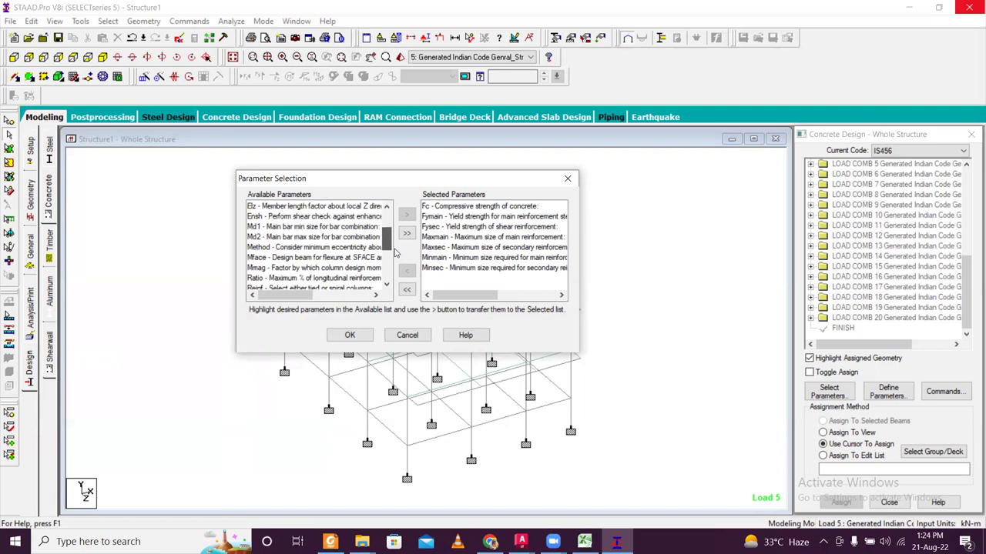
drag(396, 253, 396, 231)
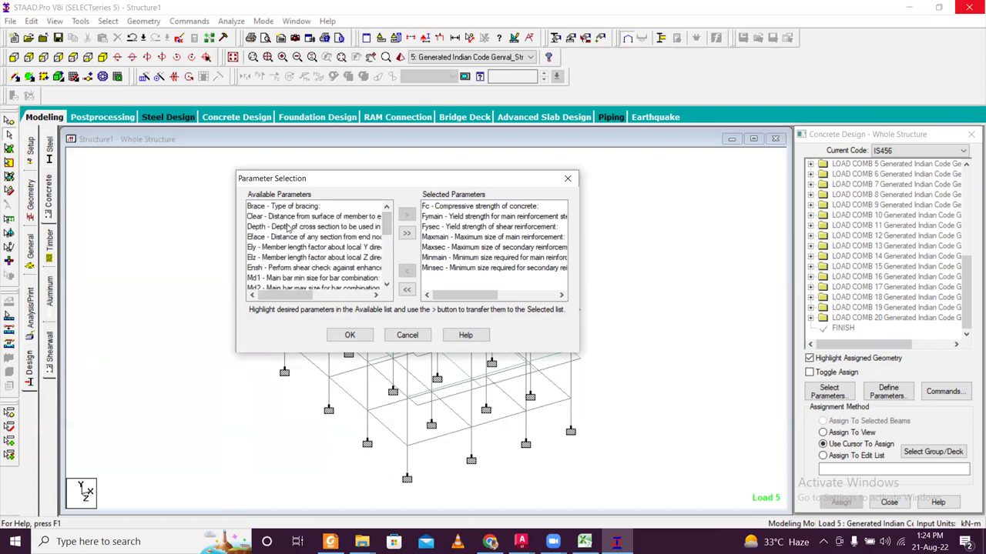
click(326, 217)
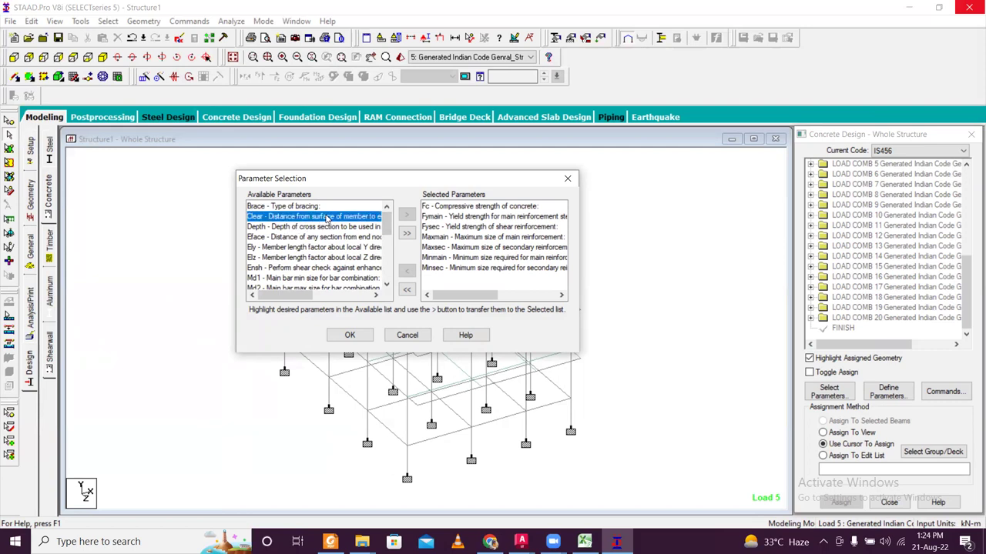
click(407, 215)
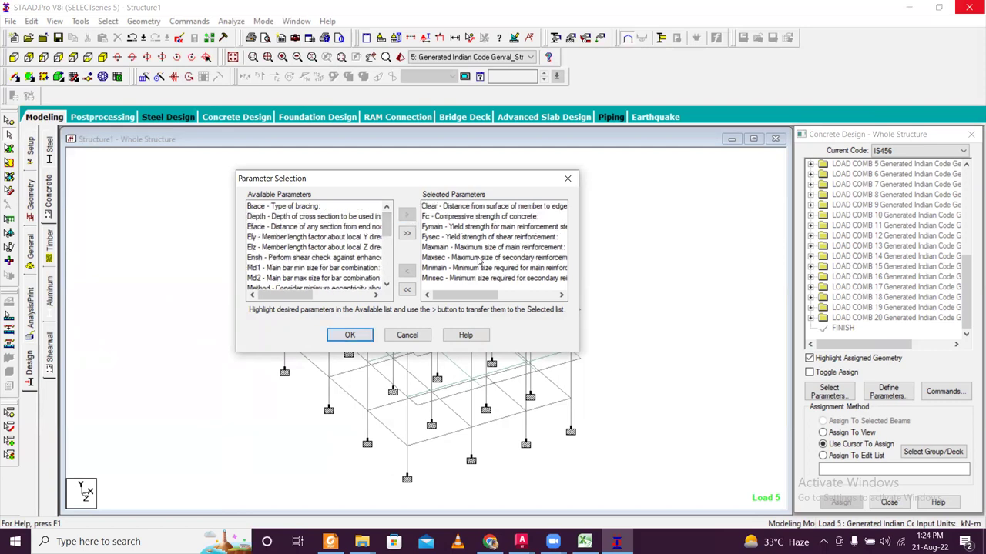
click(359, 338)
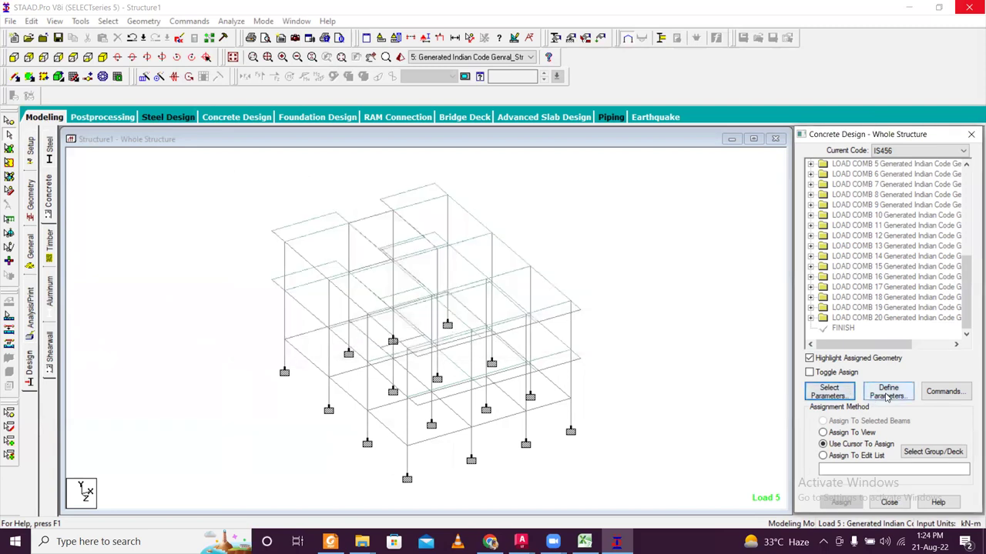
Add DESIGN BEAM, DESIGN COLUMN and TAKE OFF commands to the concrete design.
click(945, 391)
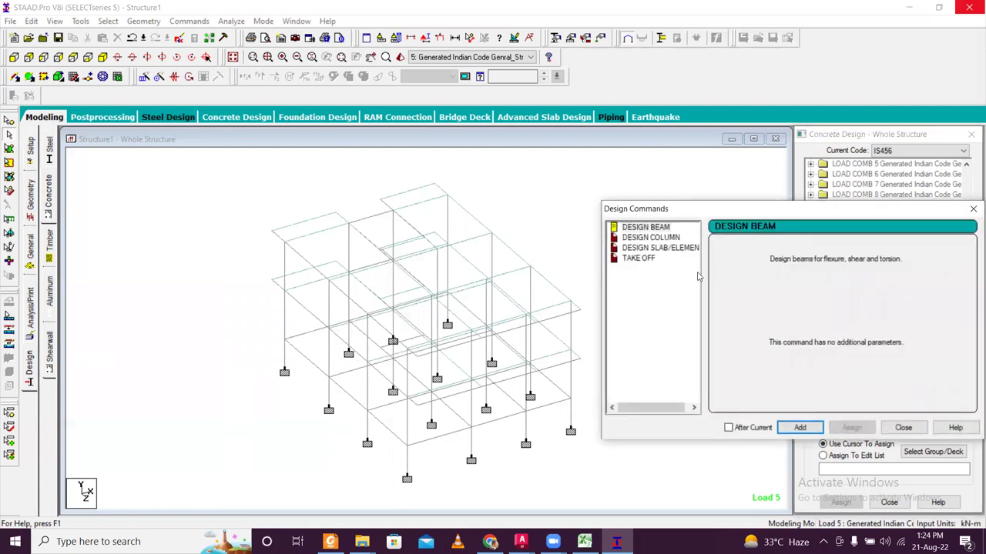
click(797, 427)
click(671, 241)
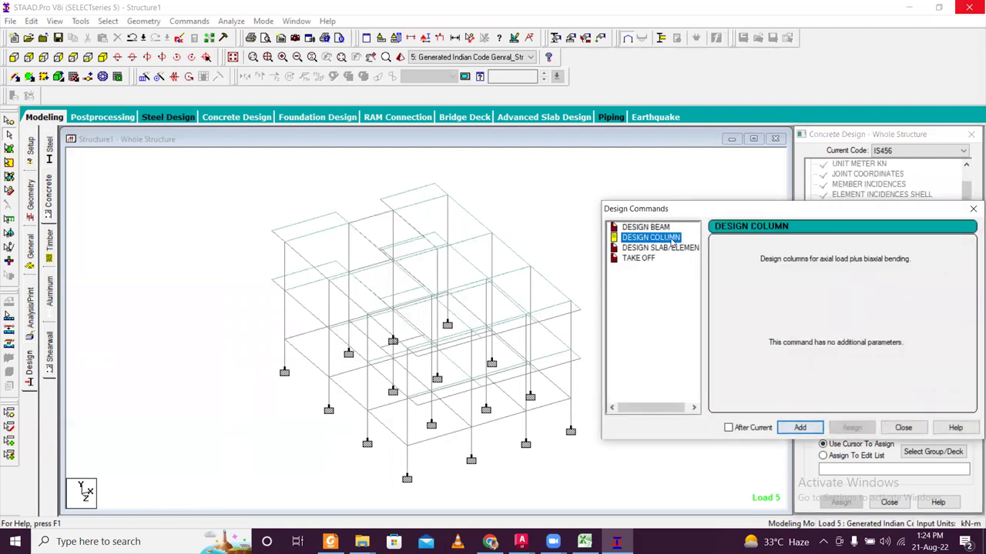
click(799, 427)
click(641, 259)
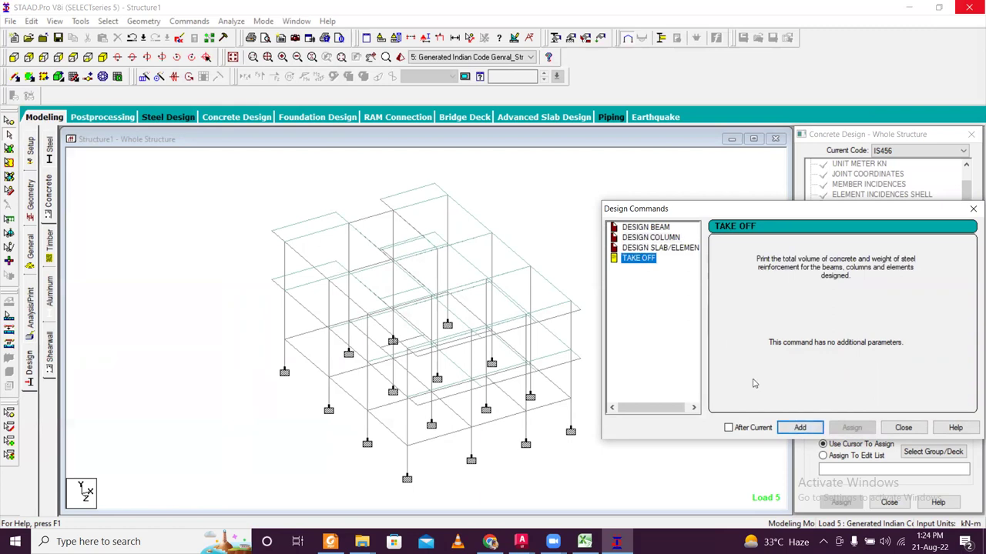
click(799, 427)
click(660, 248)
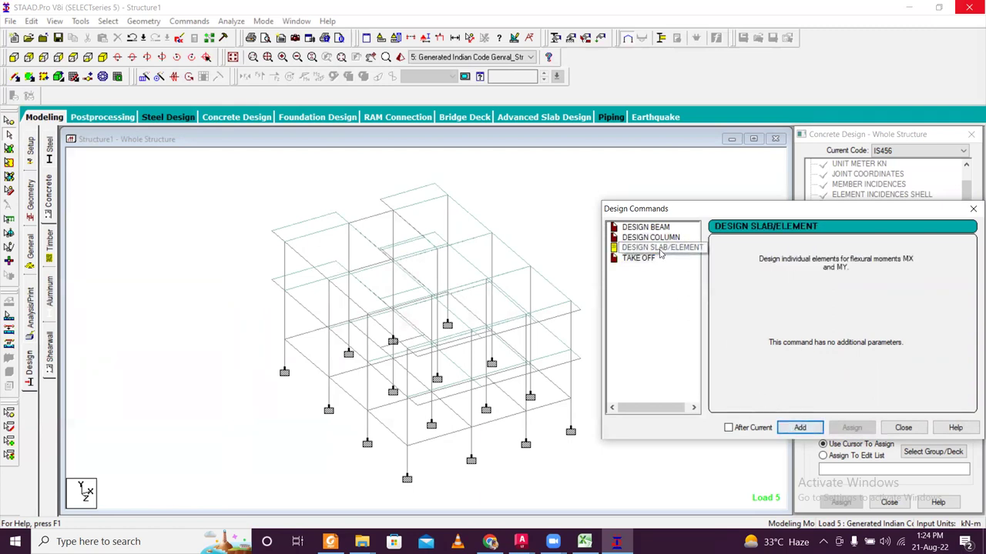
click(902, 427)
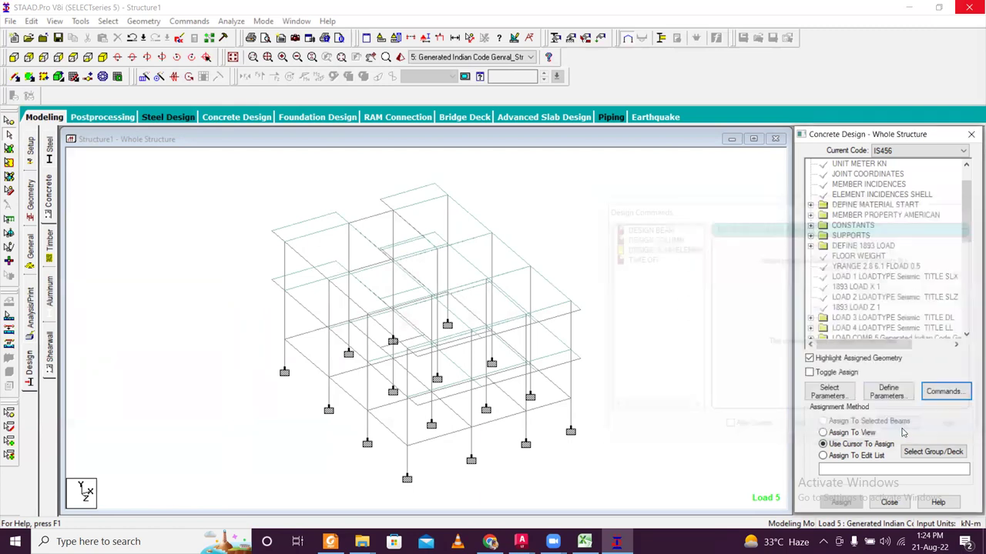
Define CLEAR 0.3, FC 20000, and FYMAIN and FYSEC 500000.
click(886, 393)
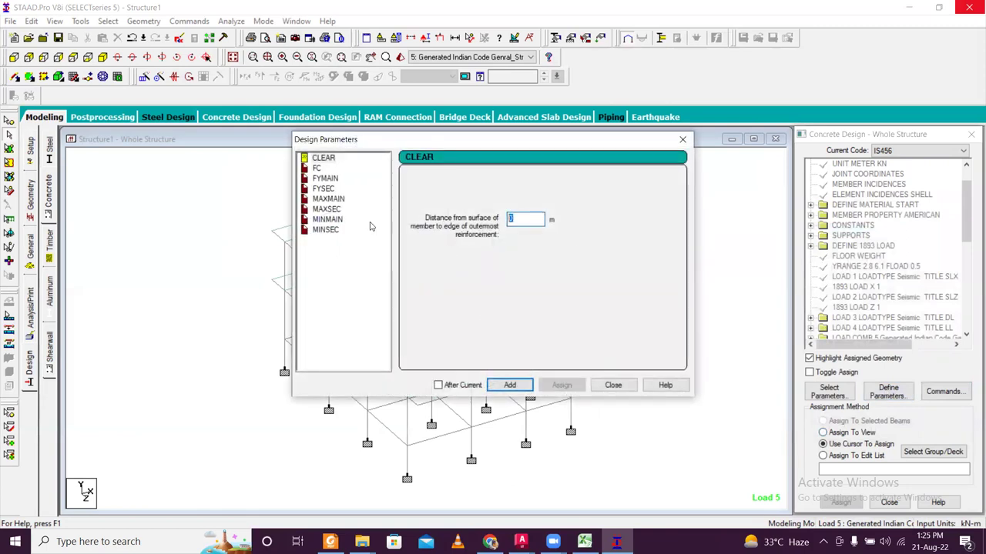
text(0.3)
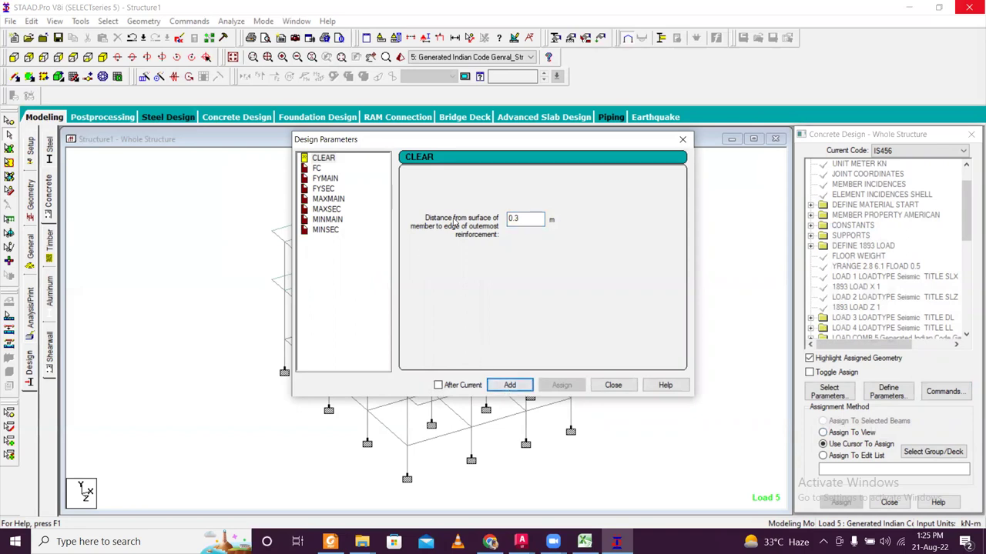
click(524, 218)
click(316, 168)
double_click(524, 219)
text(20000)
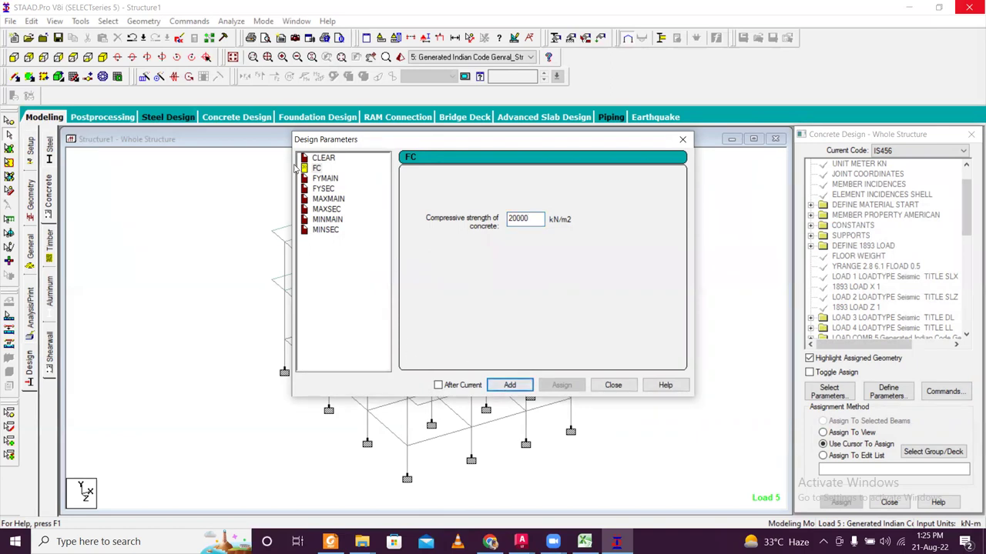
click(325, 178)
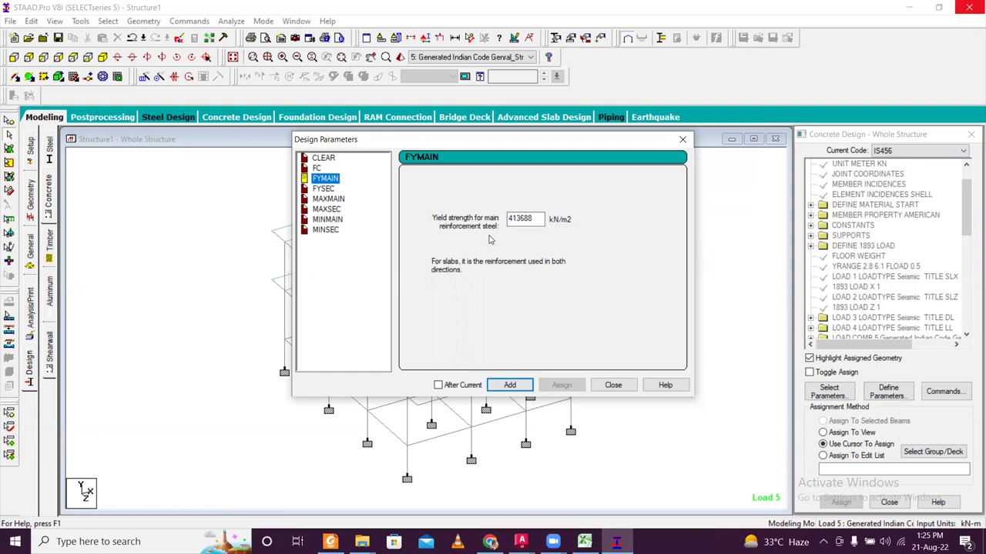
double_click(532, 220)
text(500000)
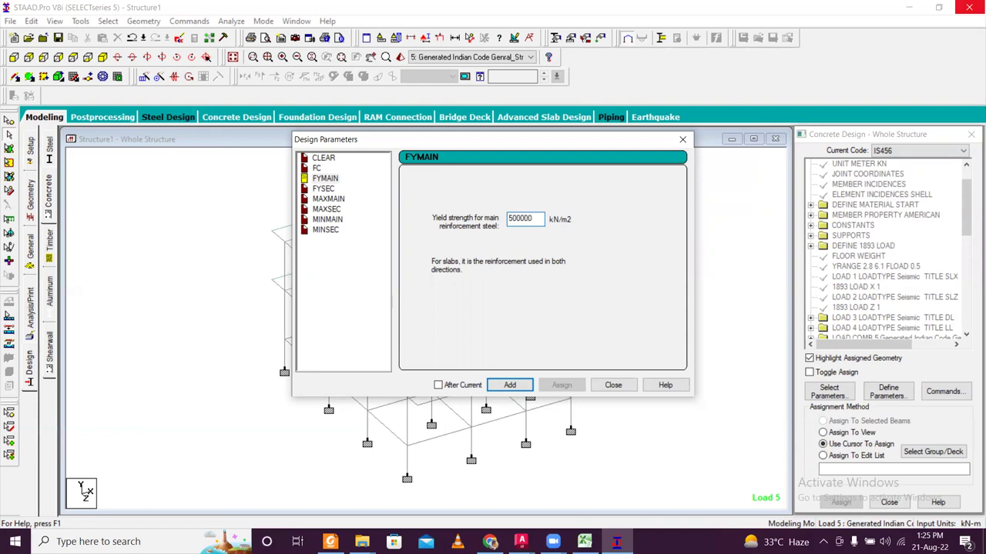
click(322, 188)
key(Tab)
text(5)
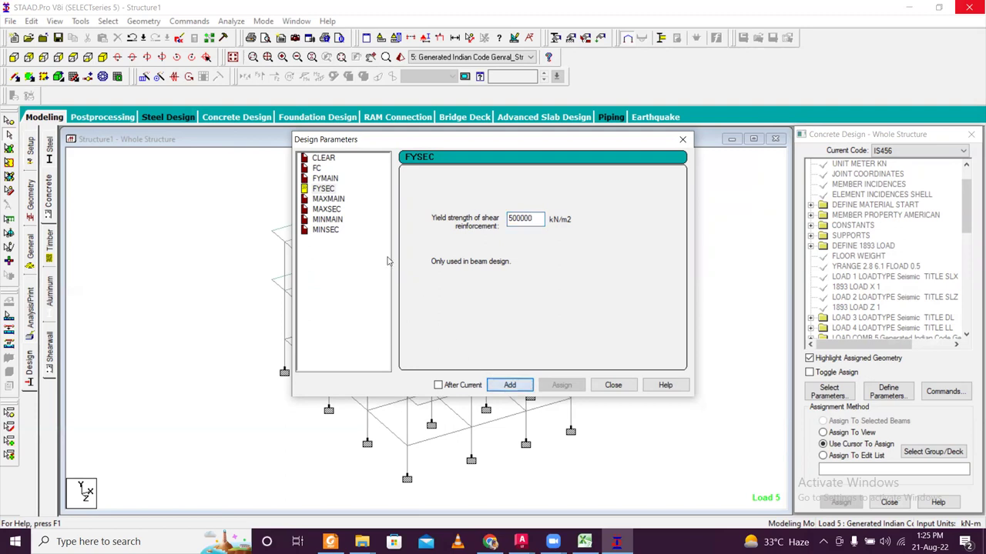
Define bar sizes MAXMAIN 16 mm, MAXSEC 10 mm, MINMAIN 8 mm and MINSEC 8 mm.
click(330, 199)
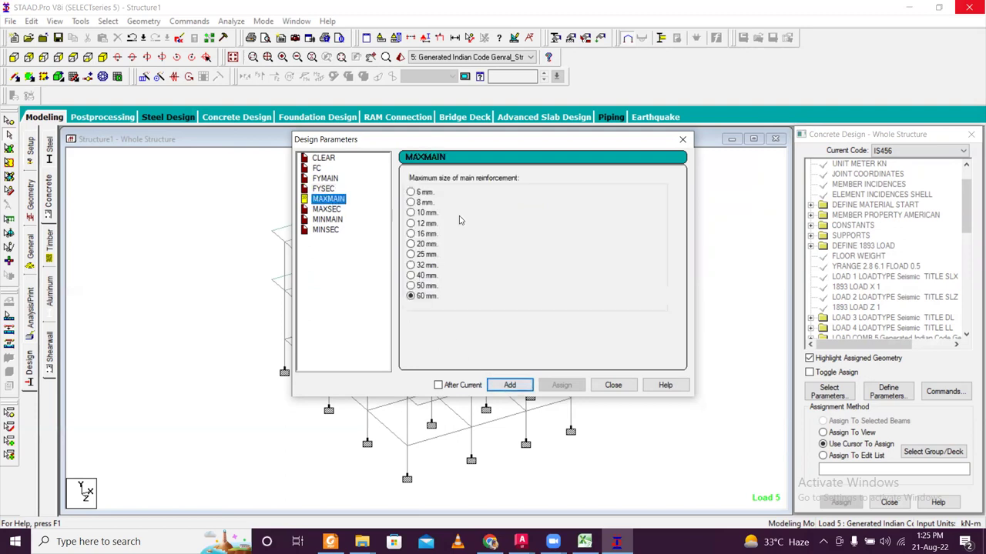
click(411, 235)
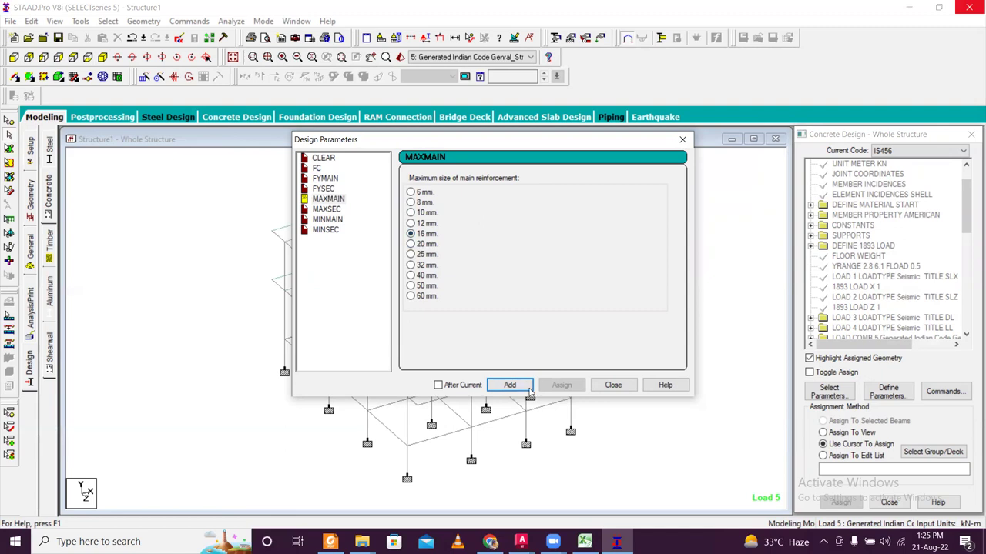
click(331, 209)
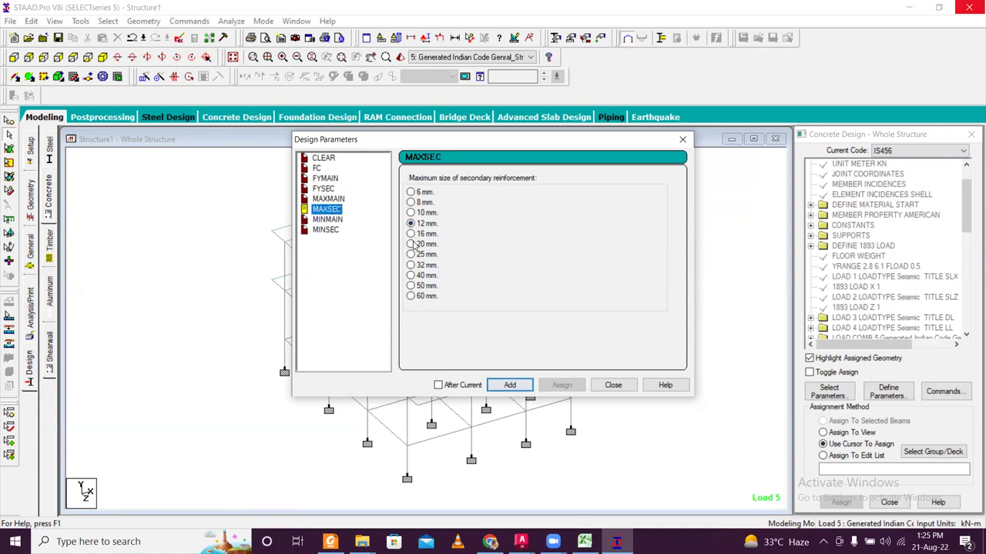
click(410, 213)
click(510, 385)
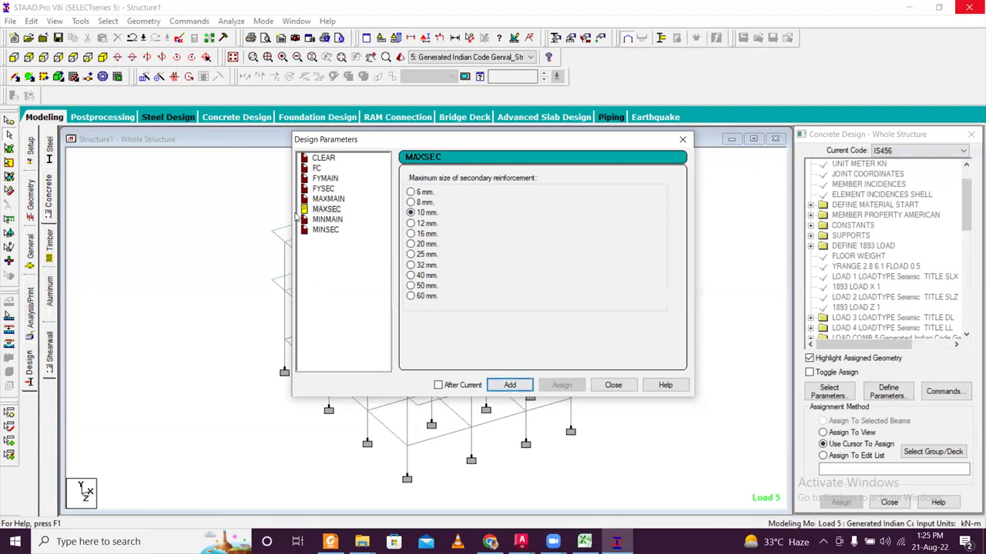
click(325, 220)
click(411, 202)
click(509, 385)
click(327, 231)
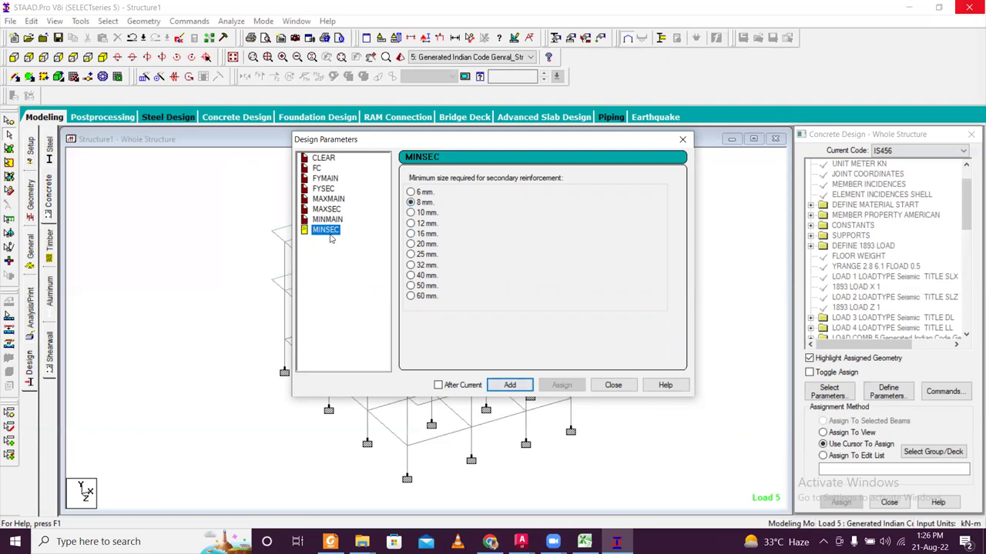
click(517, 390)
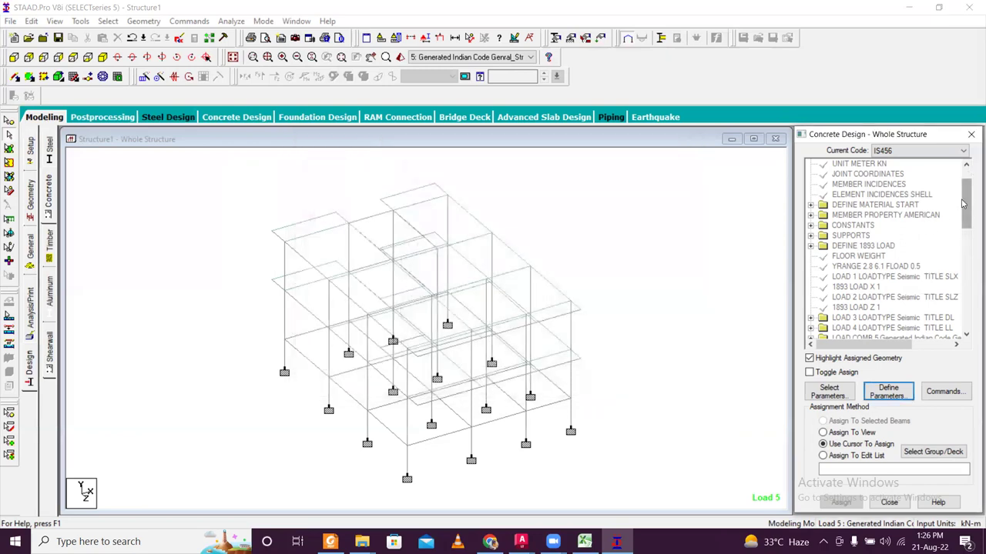
Delete the CLEAR 0.3 parameter from the concrete design.
drag(964, 207, 970, 298)
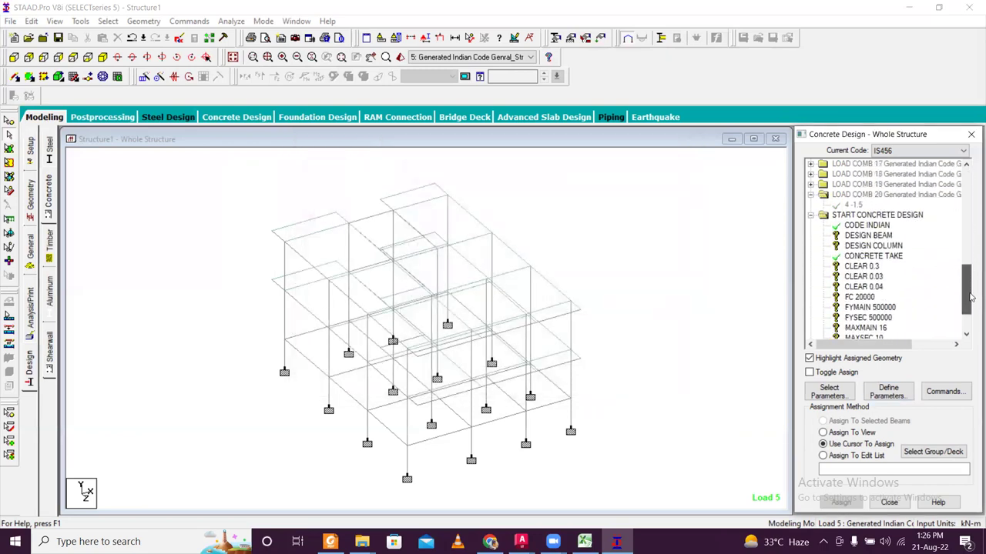
click(878, 266)
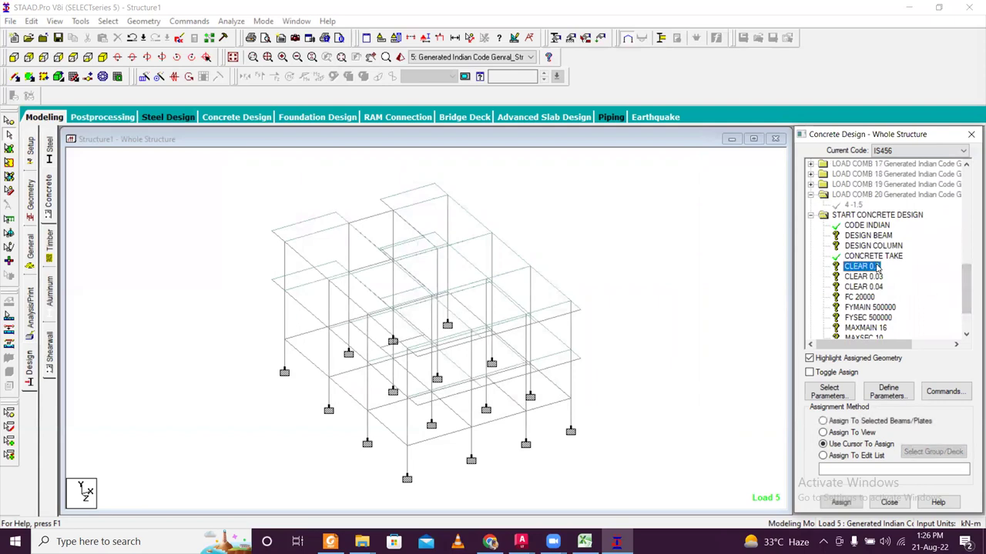
right_click(868, 267)
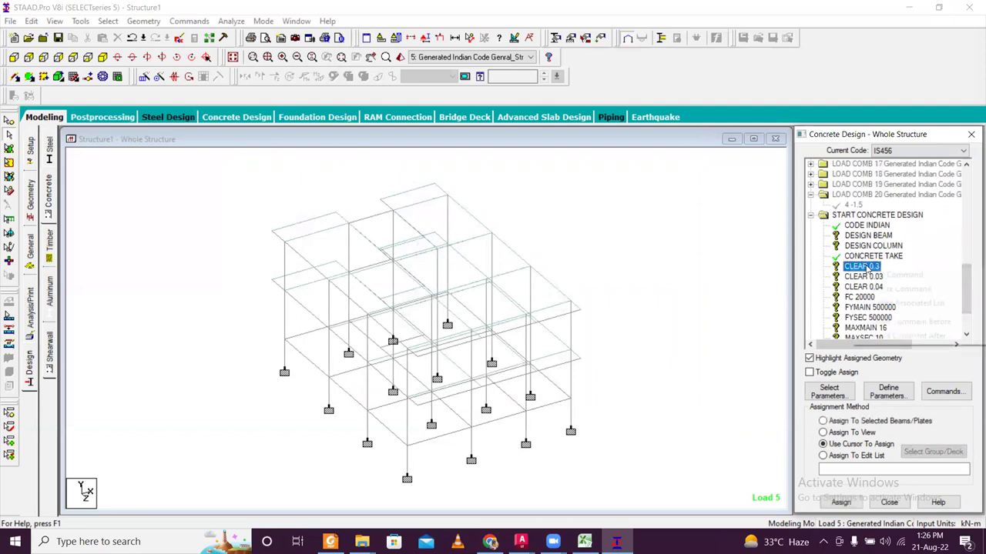
click(897, 286)
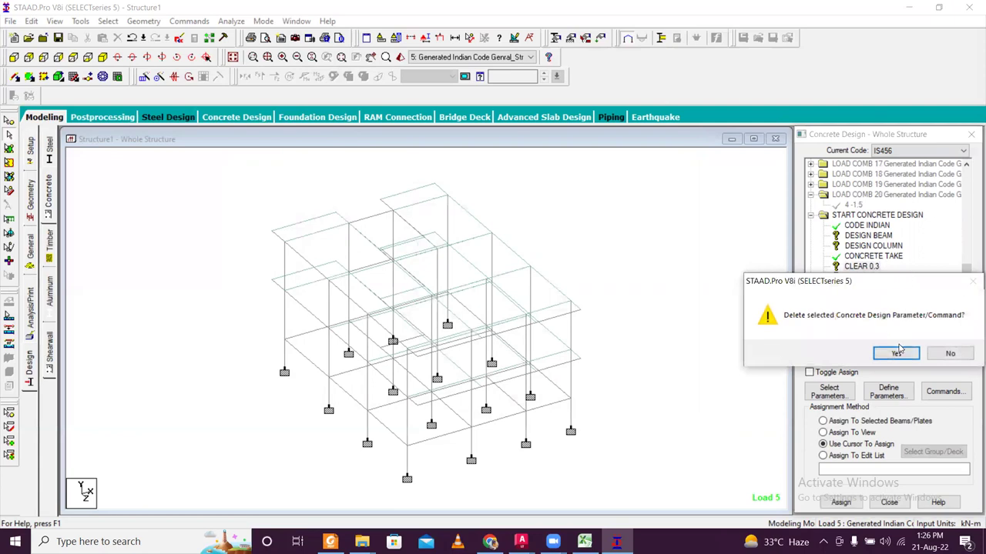
click(897, 353)
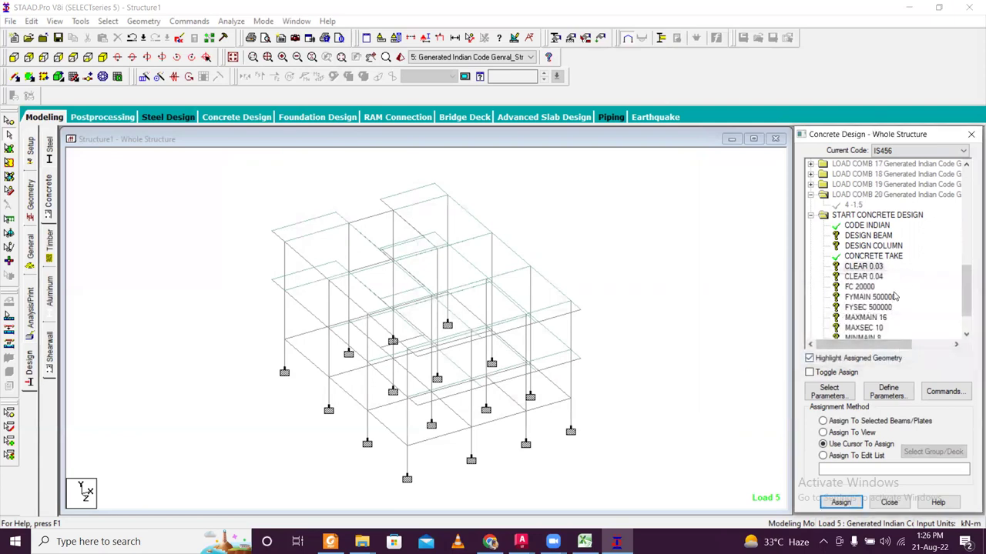
Change MINMAIN from 8 mm to 12 mm.
scroll(909, 296, down, 3)
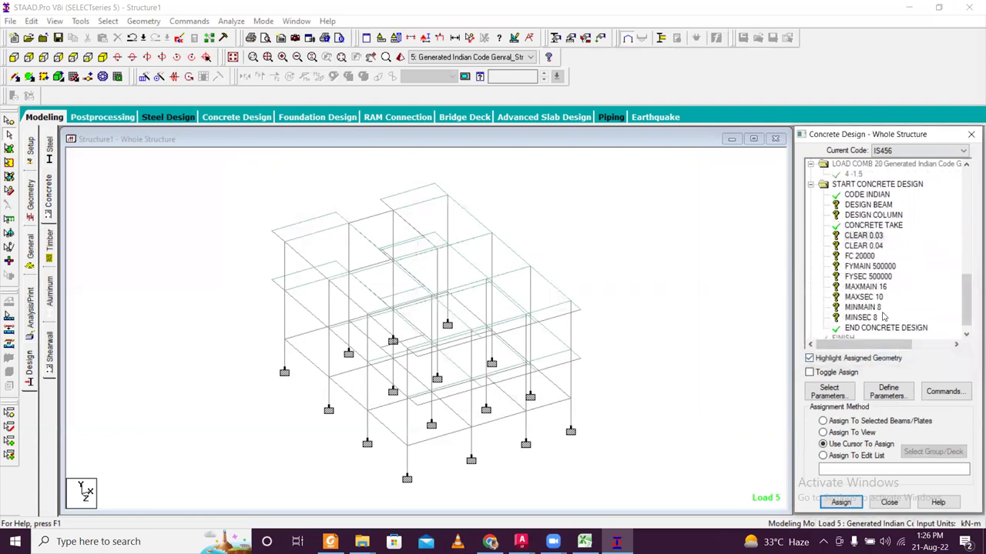
click(862, 308)
right_click(873, 309)
click(893, 317)
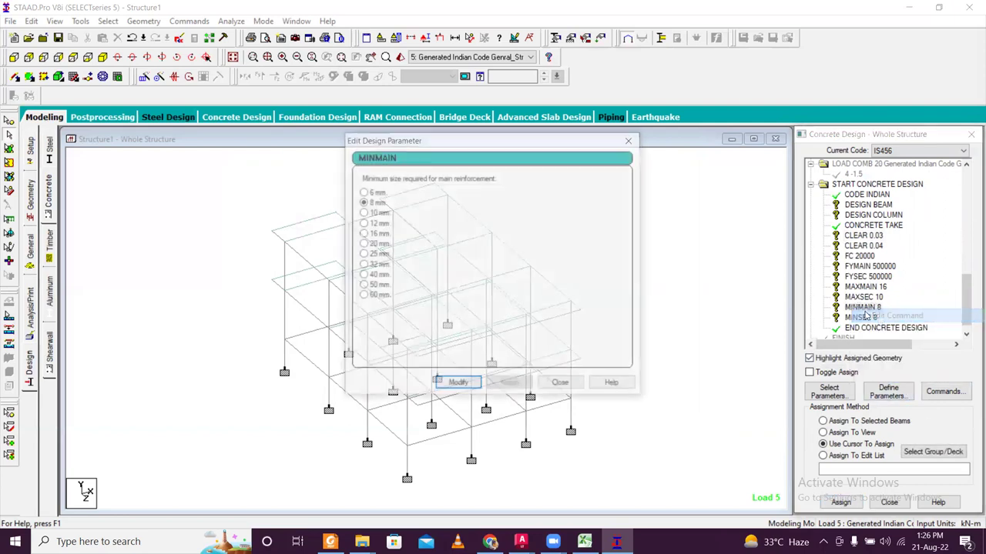
click(368, 224)
click(458, 385)
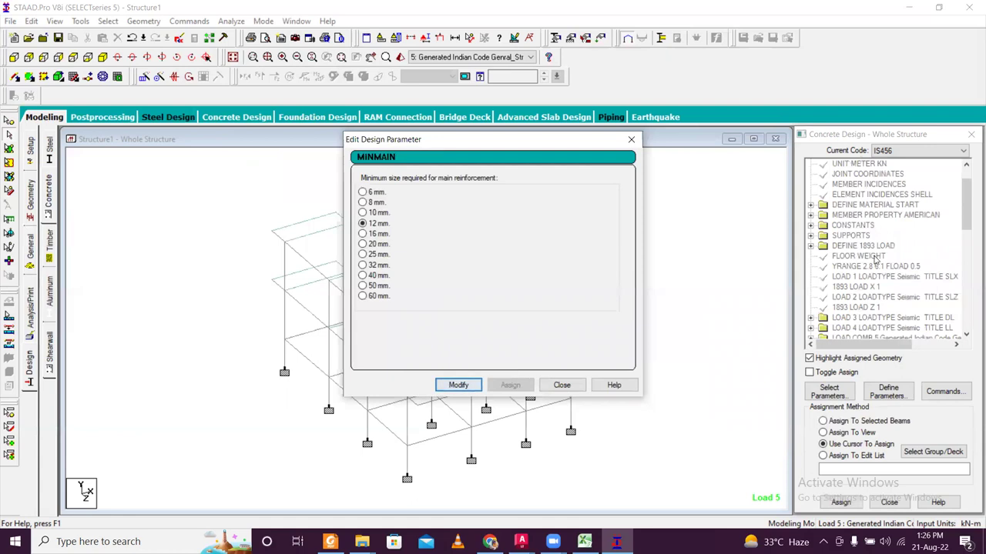
click(631, 139)
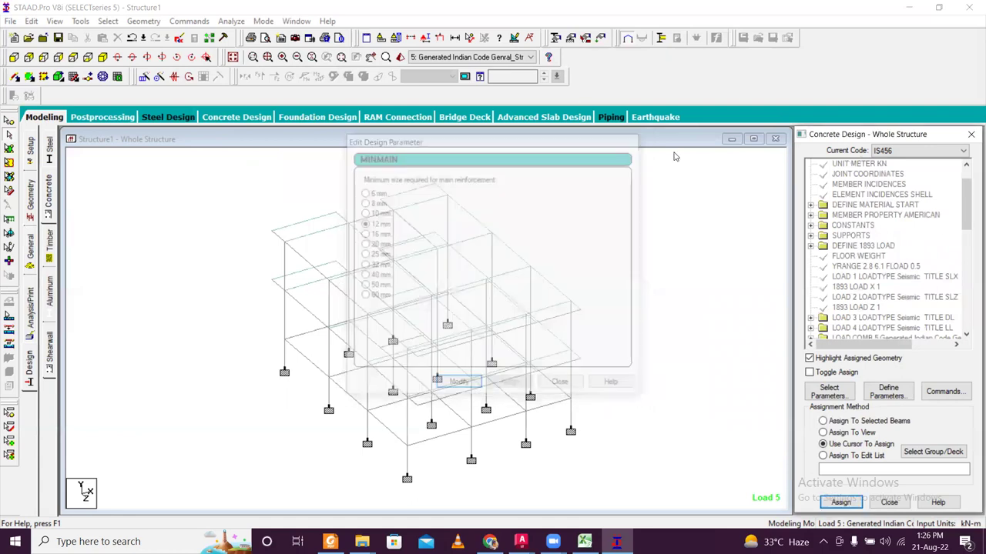
drag(959, 203, 966, 294)
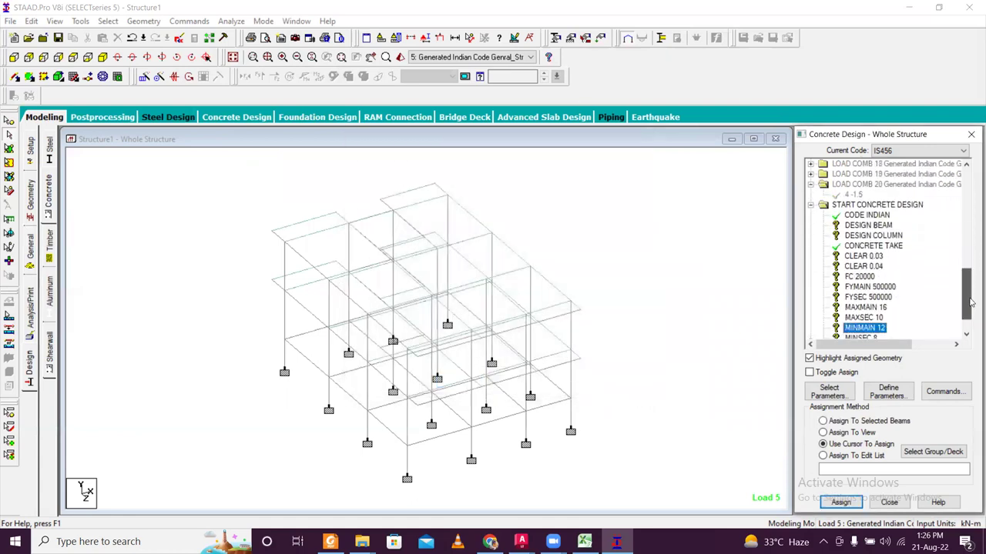
click(883, 225)
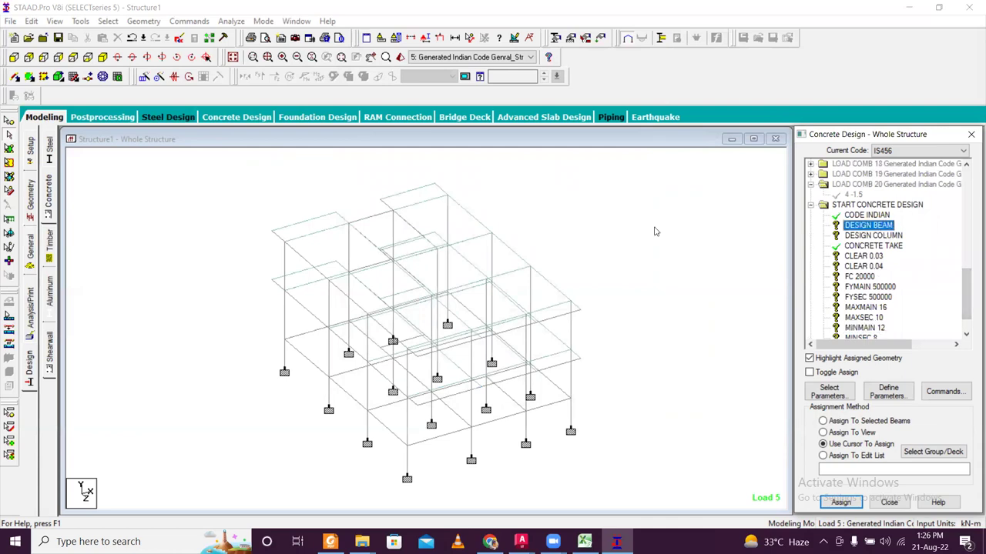
Assign DESIGN BEAM to all beams parallel to X and Z.
click(108, 21)
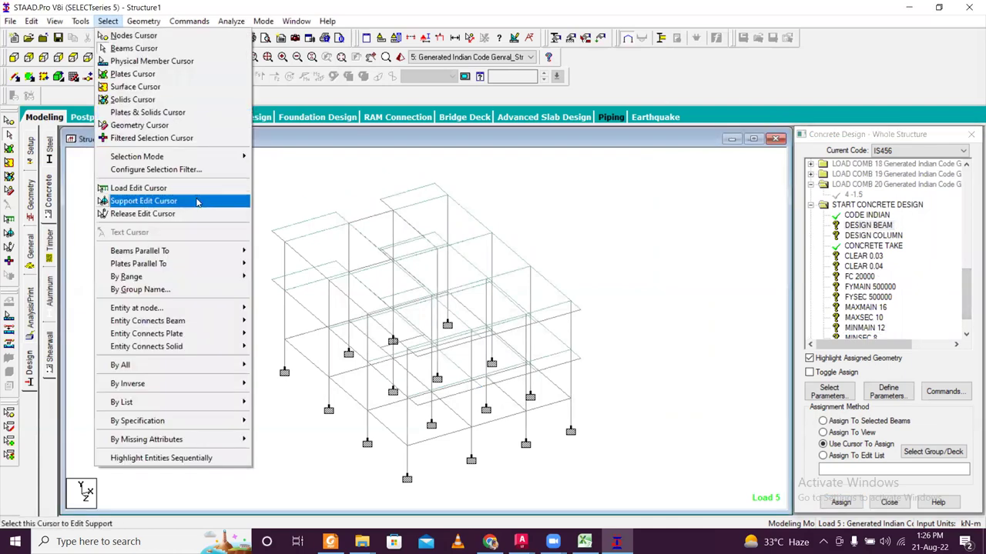
mouse_move(219, 251)
click(267, 251)
click(108, 21)
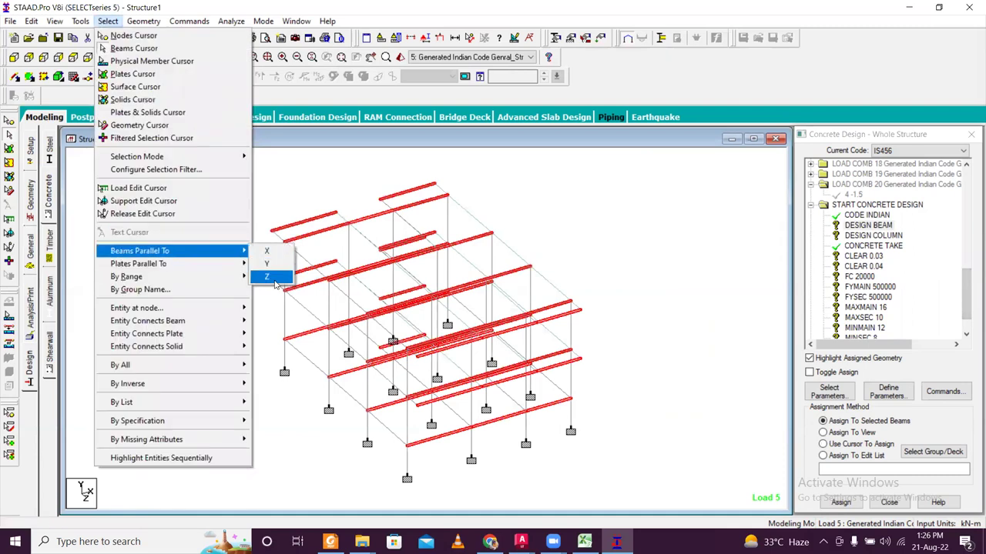
click(271, 278)
click(841, 502)
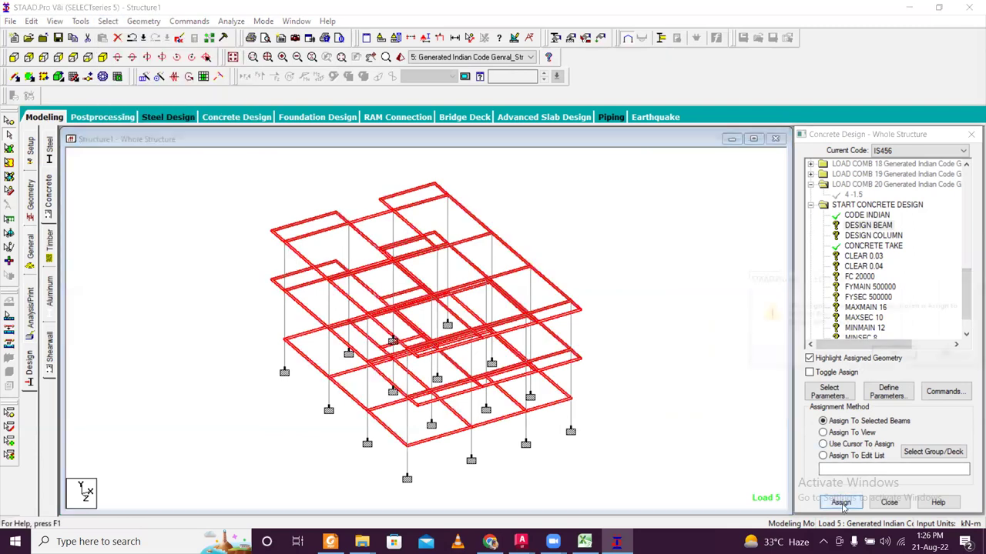
click(905, 360)
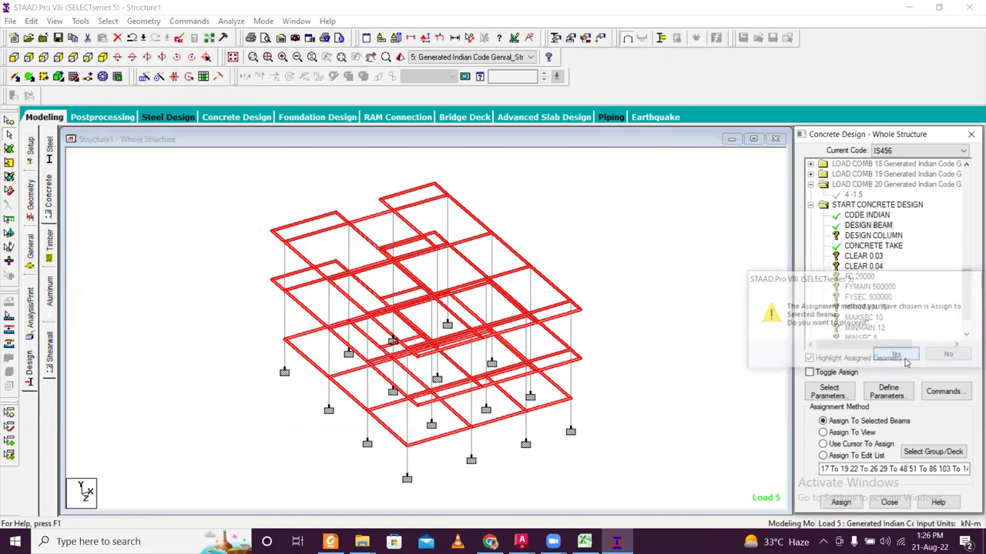
Assign DESIGN COLUMN to all columns parallel to Y.
click(872, 235)
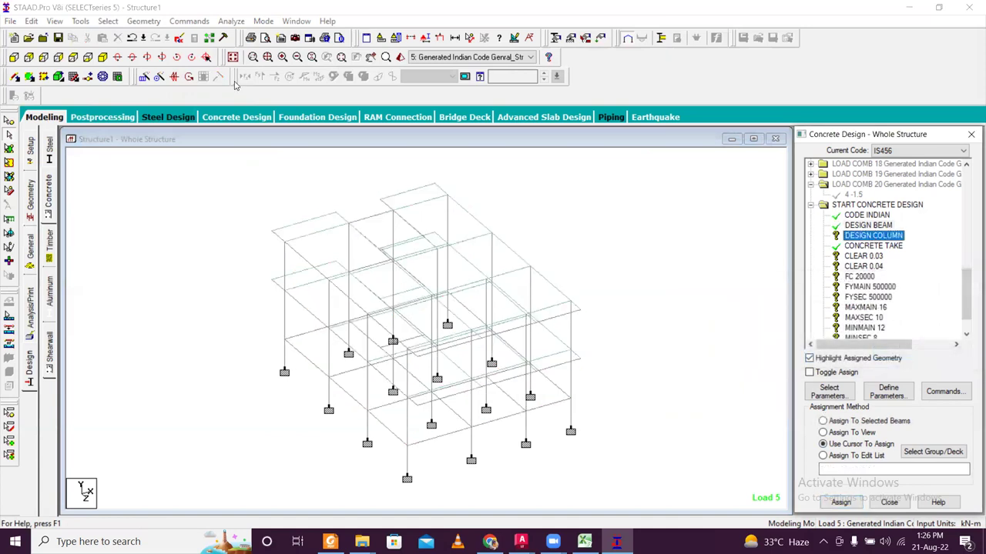
click(107, 21)
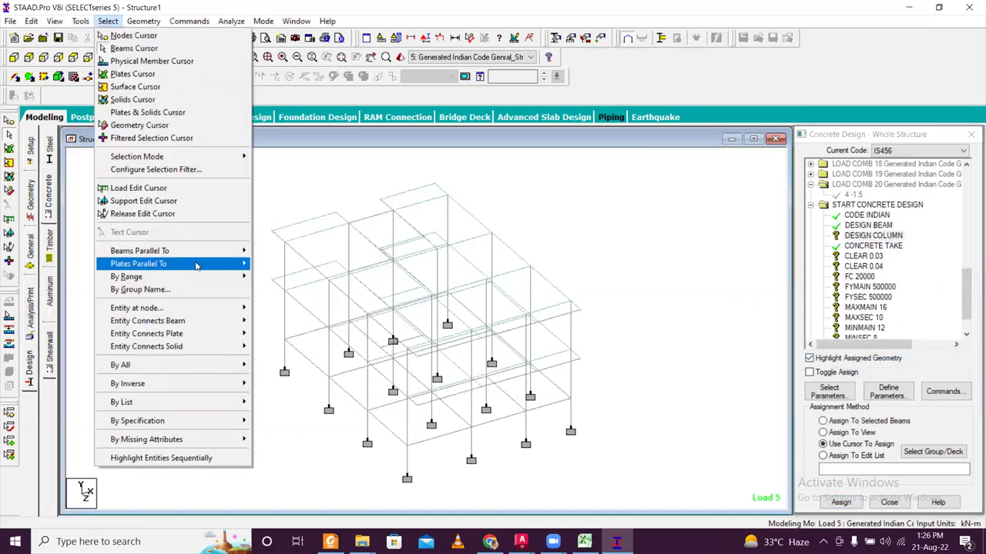
mouse_move(206, 251)
click(266, 263)
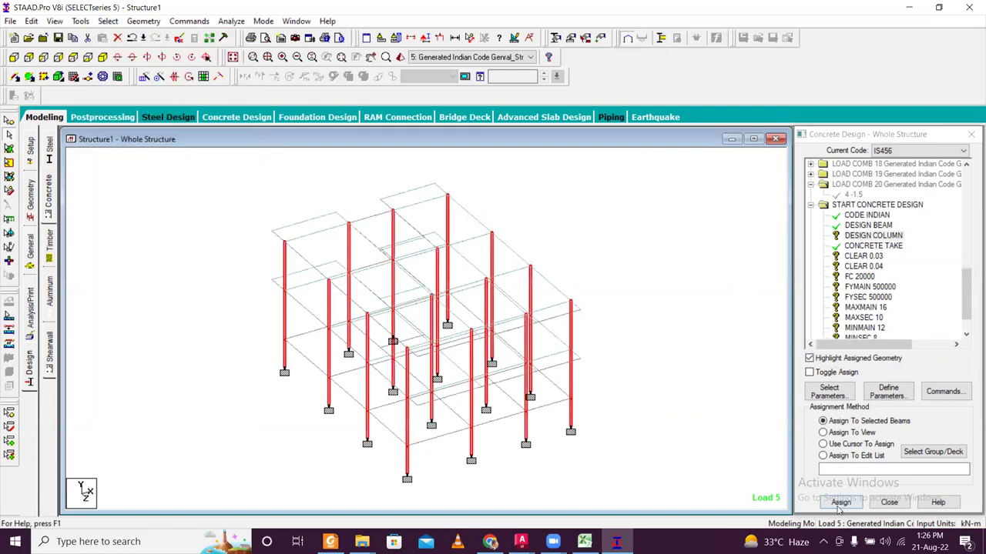
click(896, 356)
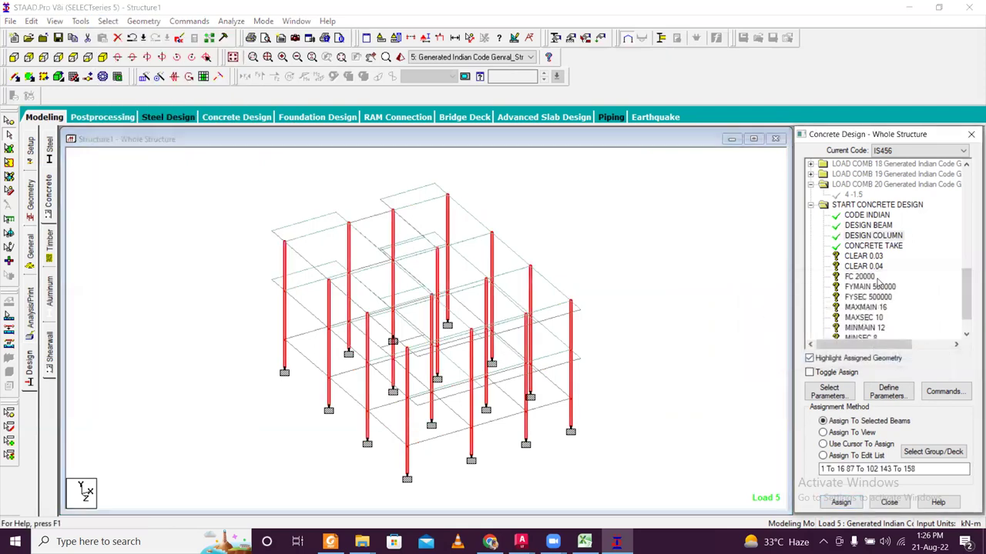
Assign CLEAR 0.03 to the X and Z beams.
click(869, 258)
click(112, 22)
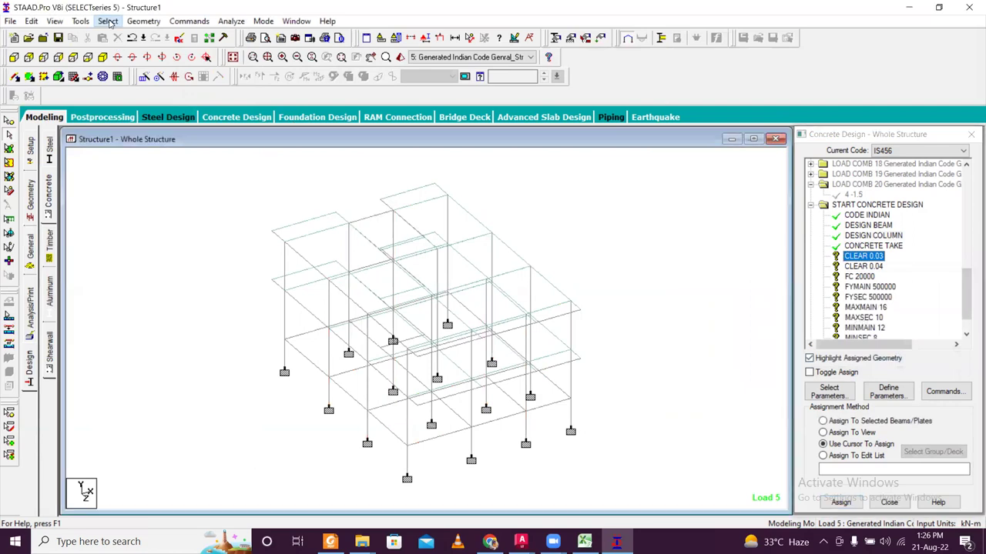
mouse_move(216, 254)
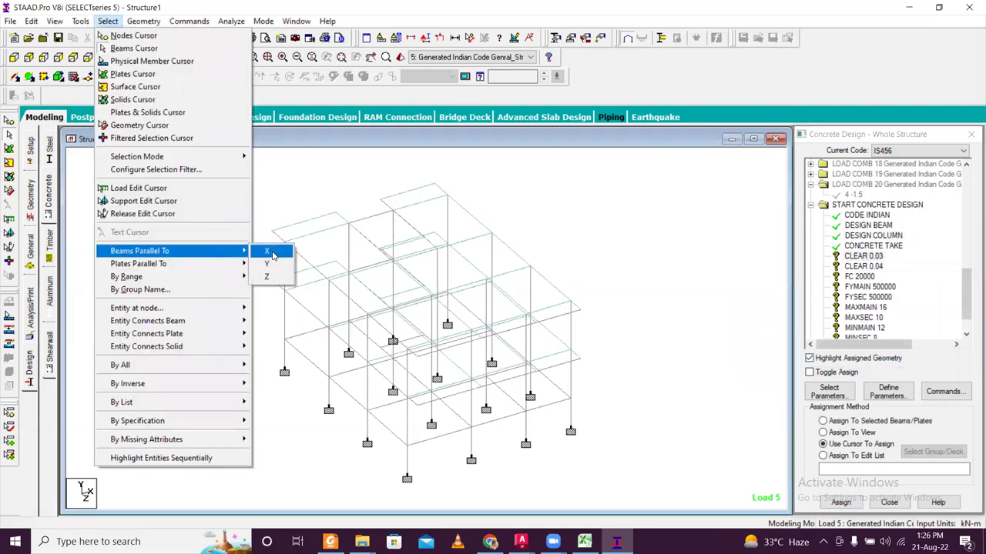
click(267, 251)
click(107, 21)
mouse_move(226, 253)
click(270, 278)
click(841, 503)
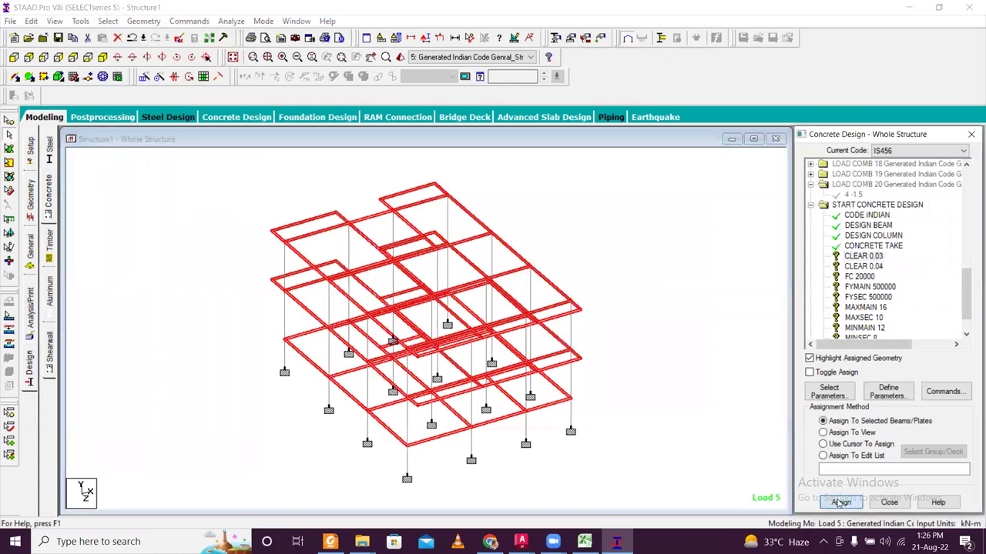
click(897, 358)
Assign CLEAR 0.04 to the vertical columns.
click(869, 266)
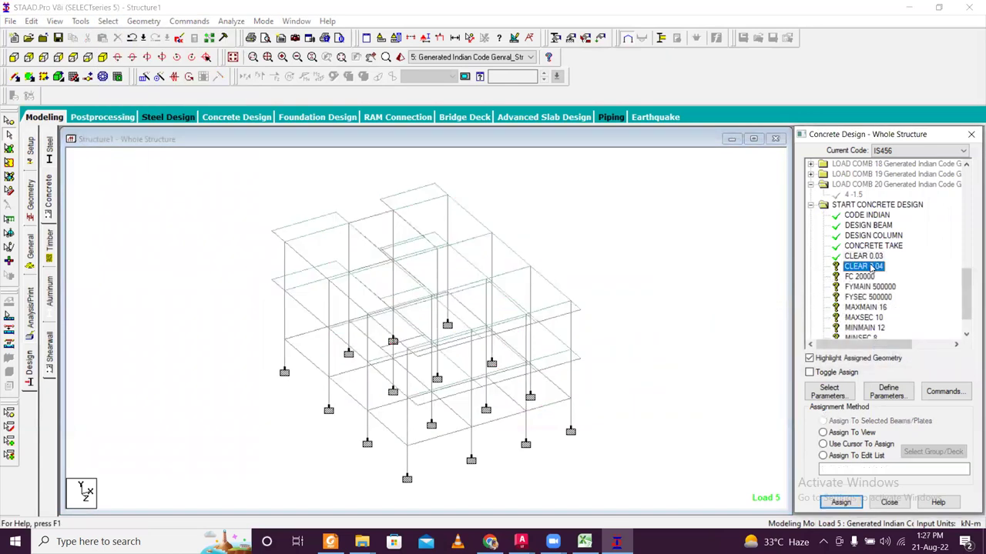
click(108, 20)
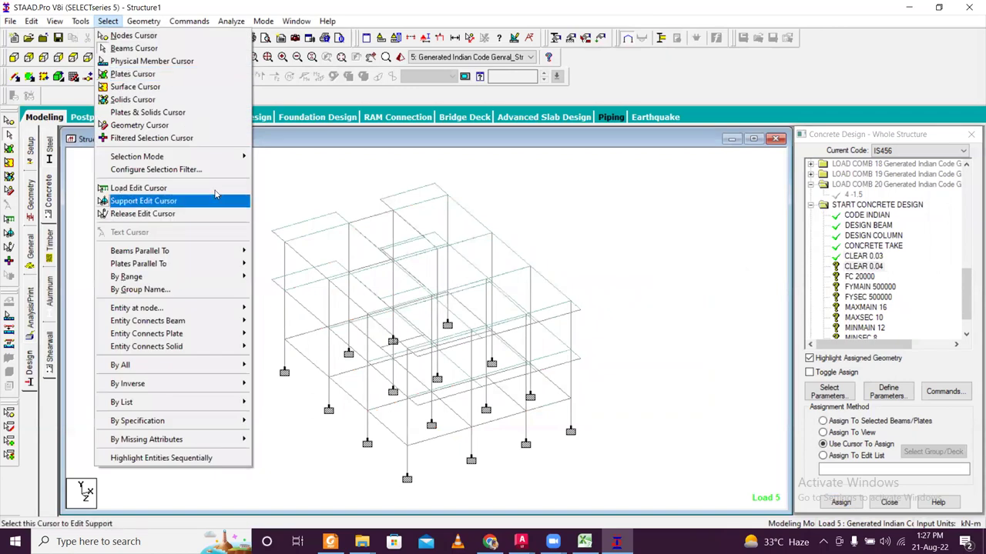
mouse_move(235, 251)
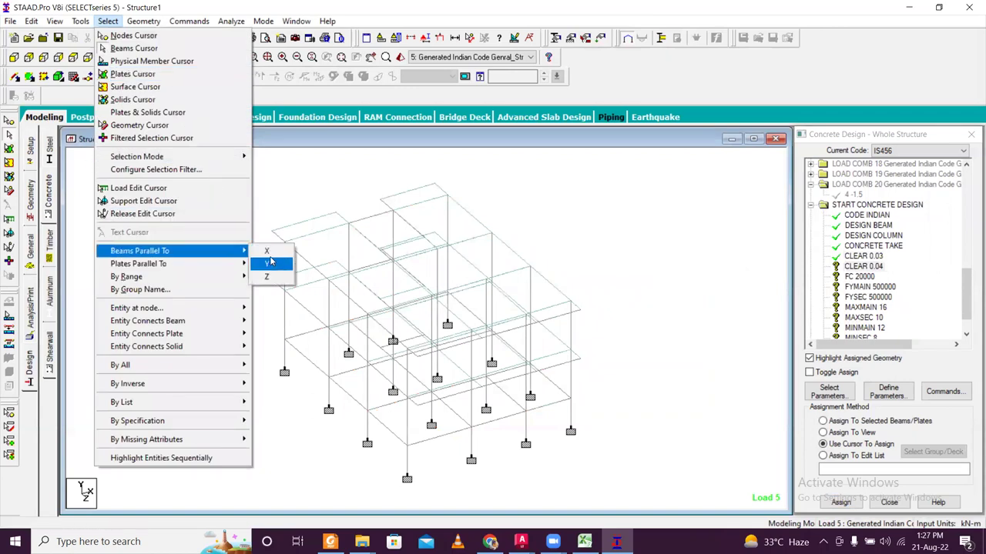
click(267, 264)
click(840, 502)
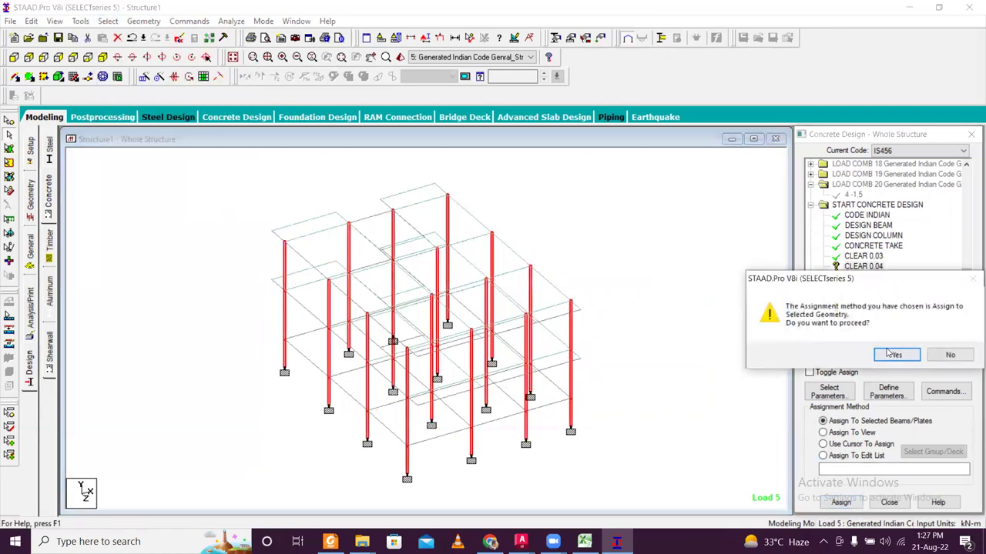
click(894, 354)
scroll(888, 286, down, 1)
click(870, 266)
Assign FC 20000, FYMAIN 500000 and FYSEC 500000 to the whole structure.
click(869, 436)
click(850, 502)
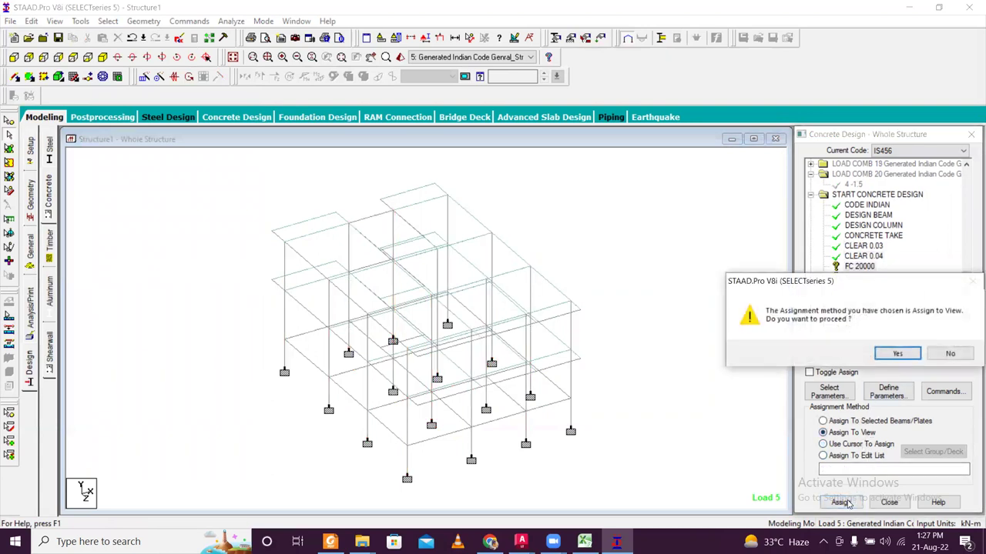
click(897, 354)
click(862, 278)
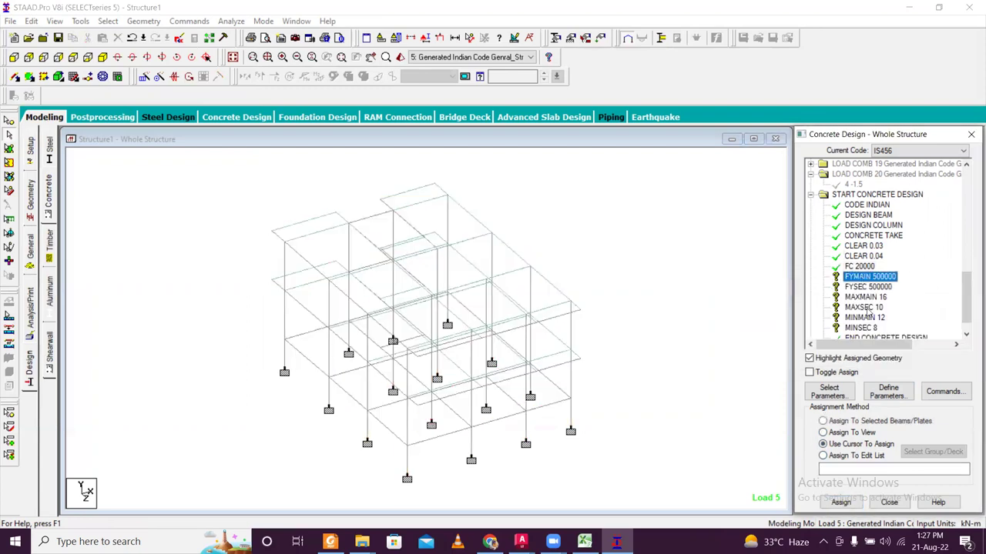
click(854, 434)
click(839, 502)
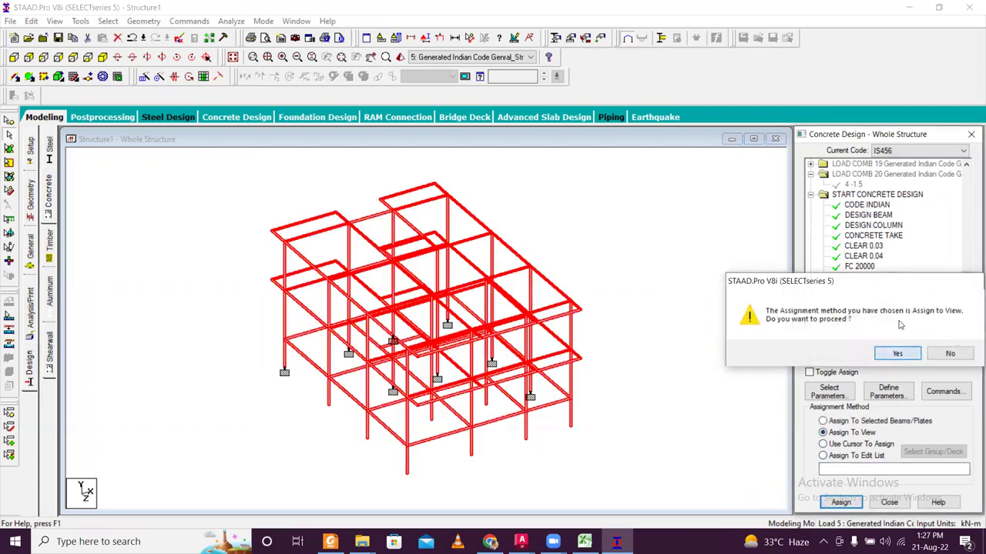
click(897, 353)
click(853, 445)
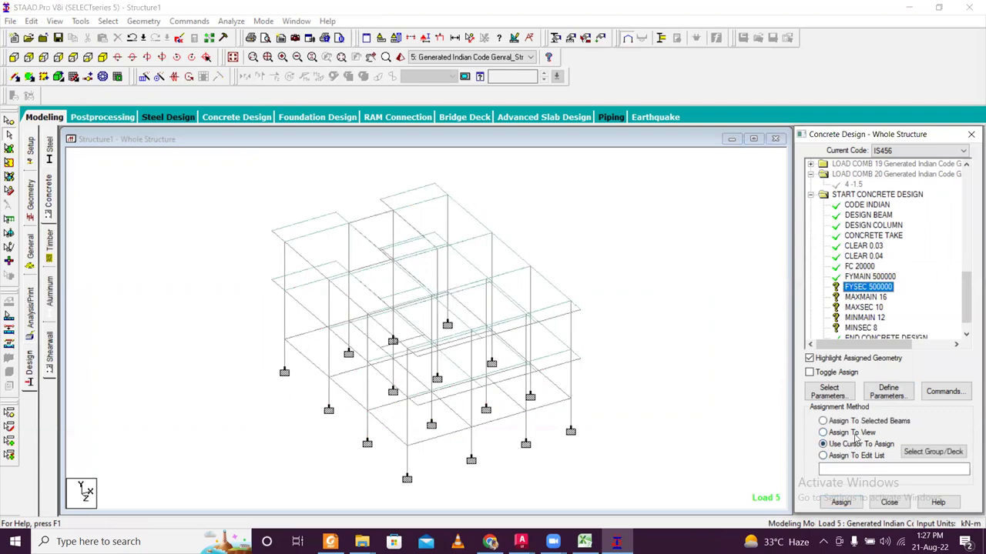
click(856, 436)
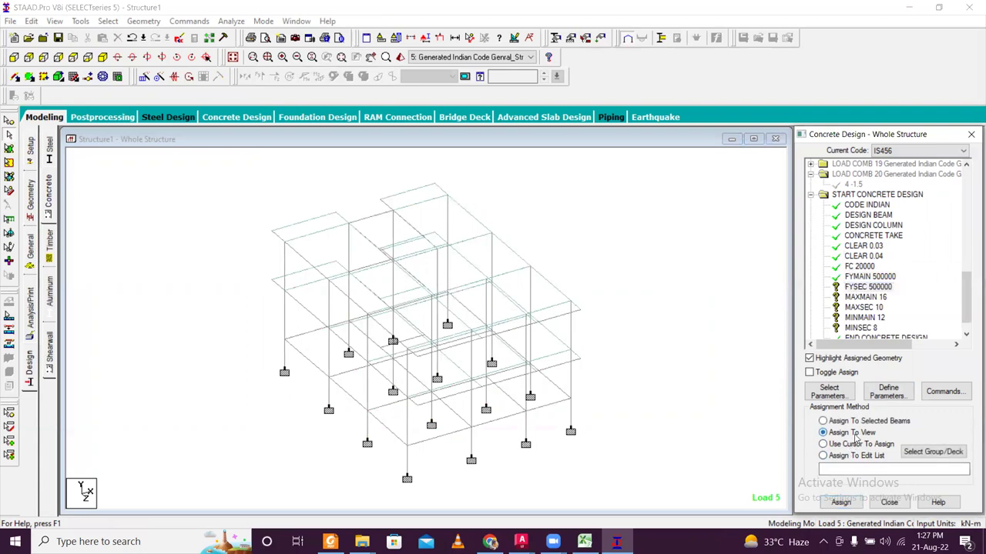
click(841, 502)
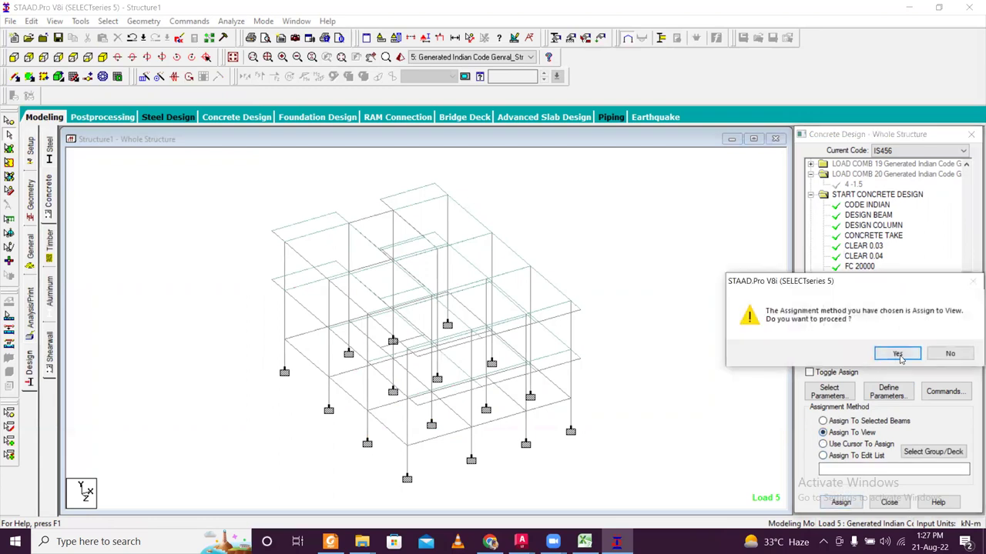
click(897, 353)
Assign MAXMAIN 16 and MAXSEC 10 to the whole structure.
click(872, 298)
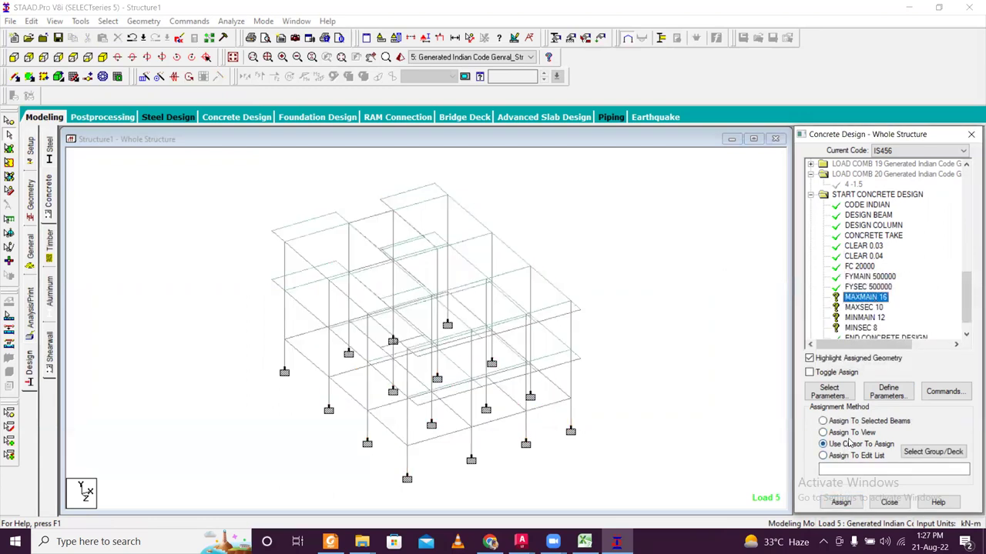
click(851, 437)
click(841, 502)
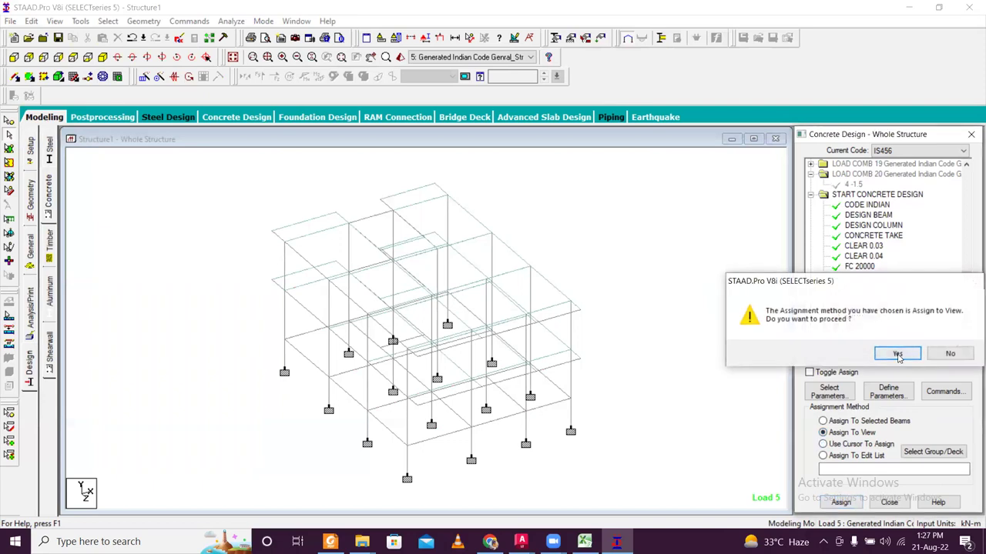
click(895, 353)
click(871, 308)
click(852, 434)
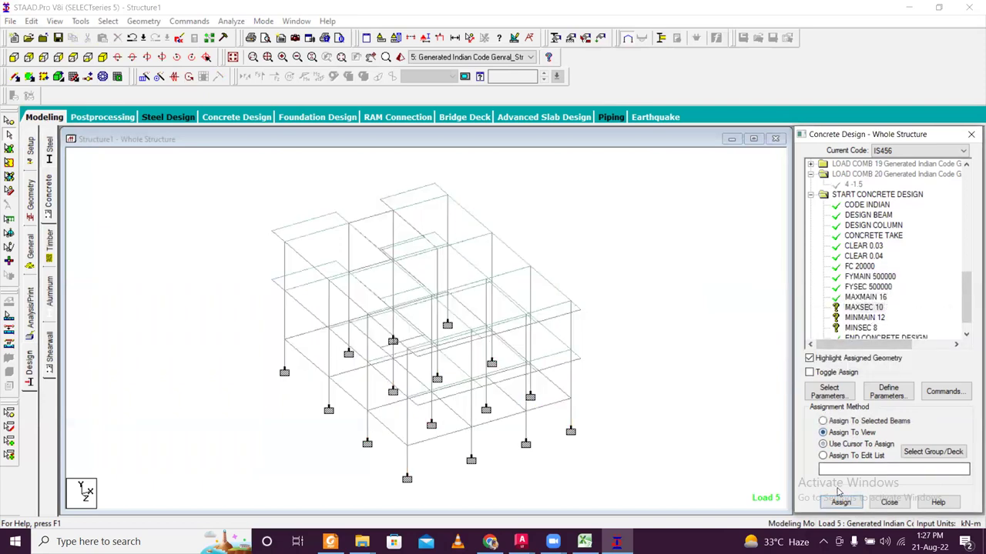
click(841, 502)
click(884, 353)
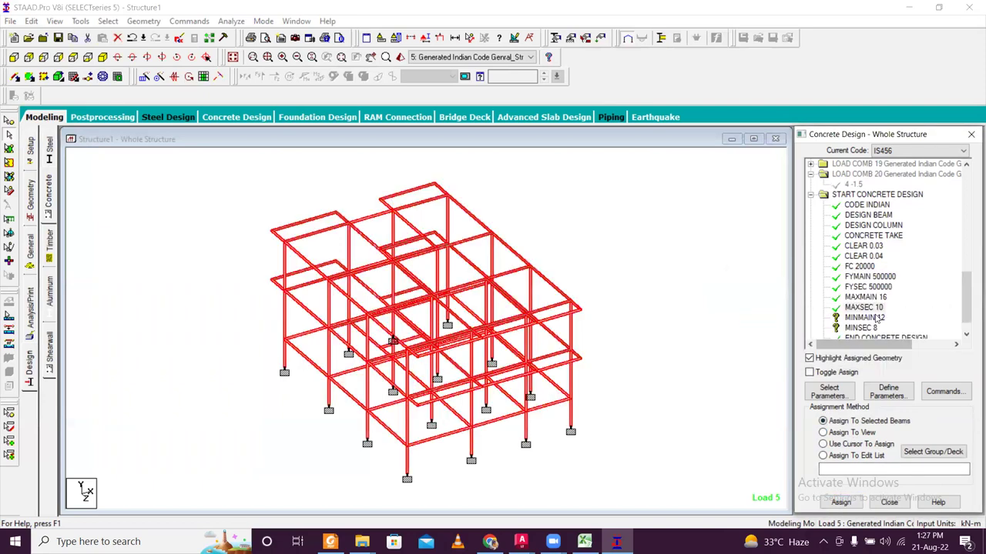
Assign MINMAIN 12 and MINSEC 8 to the whole structure.
click(864, 317)
click(847, 443)
click(840, 502)
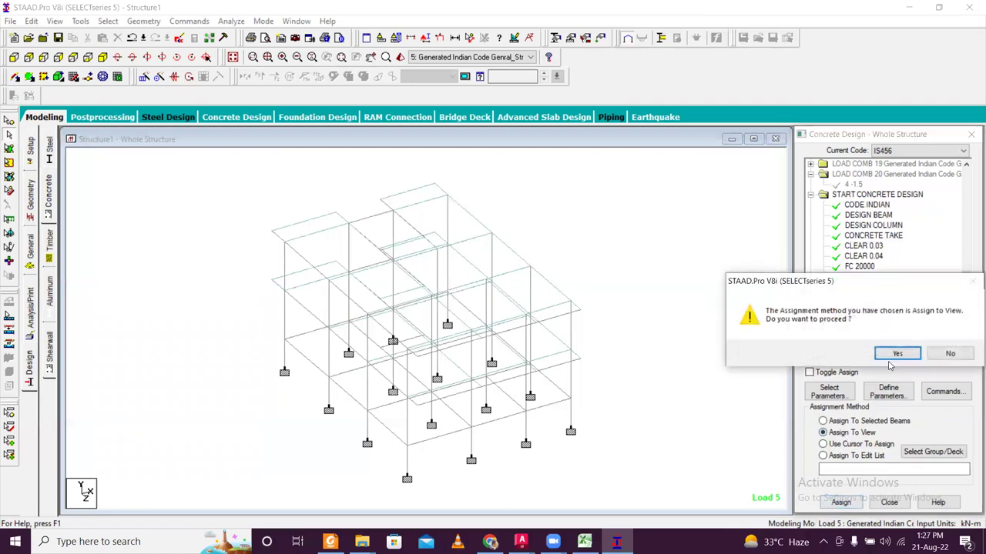
click(887, 351)
click(861, 317)
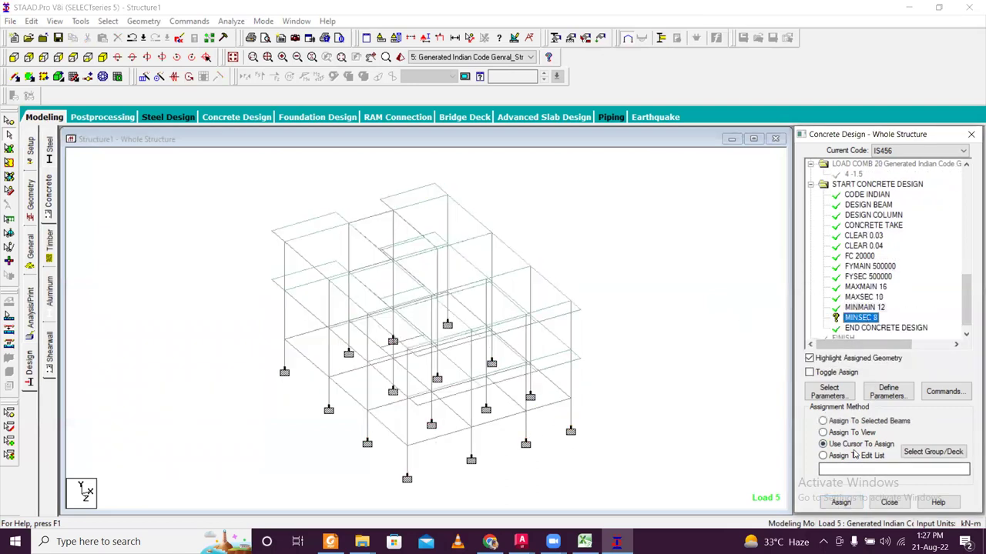
click(856, 433)
click(840, 502)
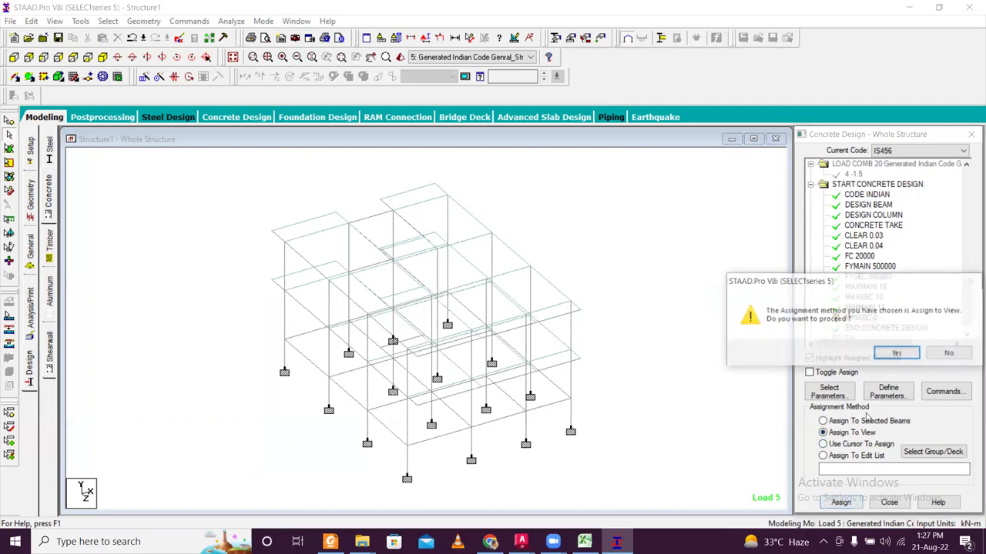
key(Return)
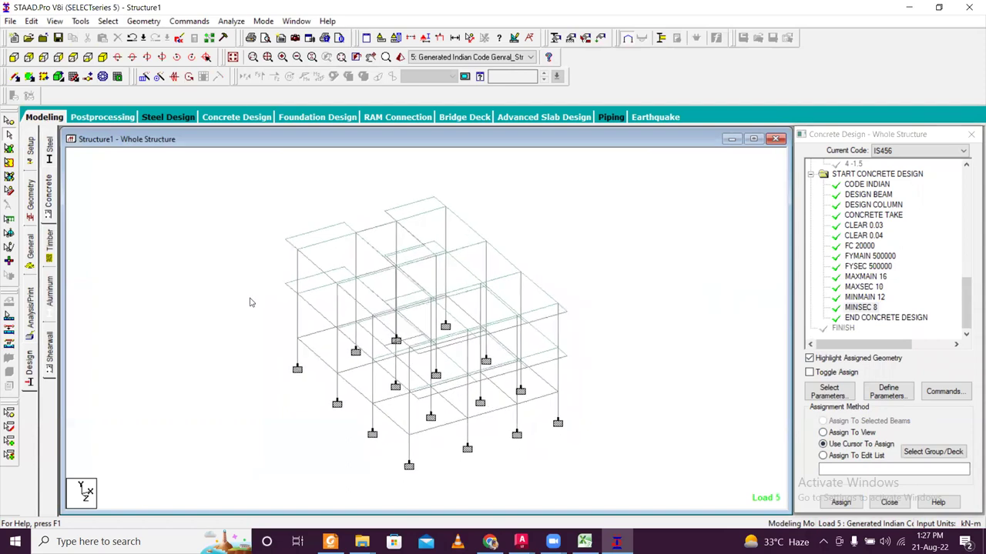
Add a Perform Analysis command with print option All.
click(30, 304)
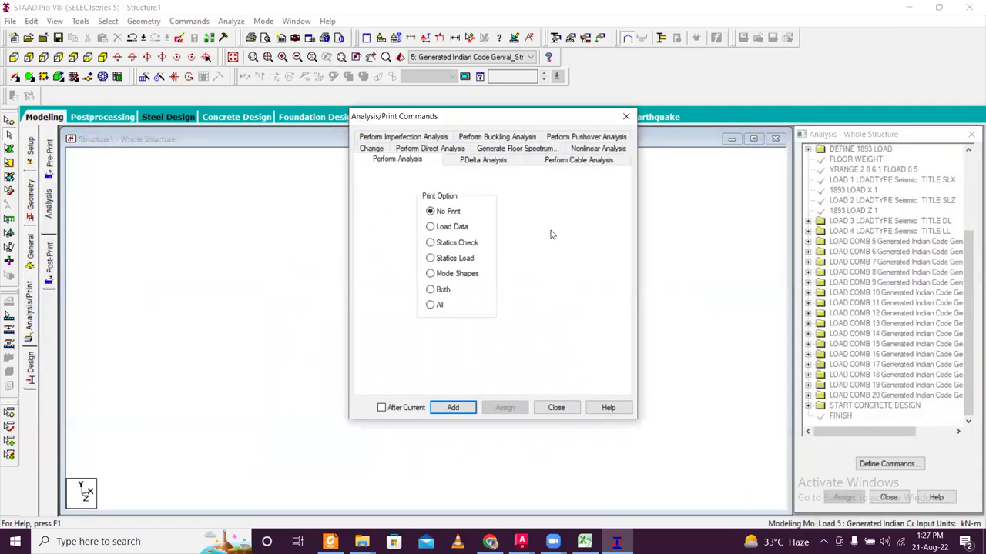
click(436, 306)
click(452, 409)
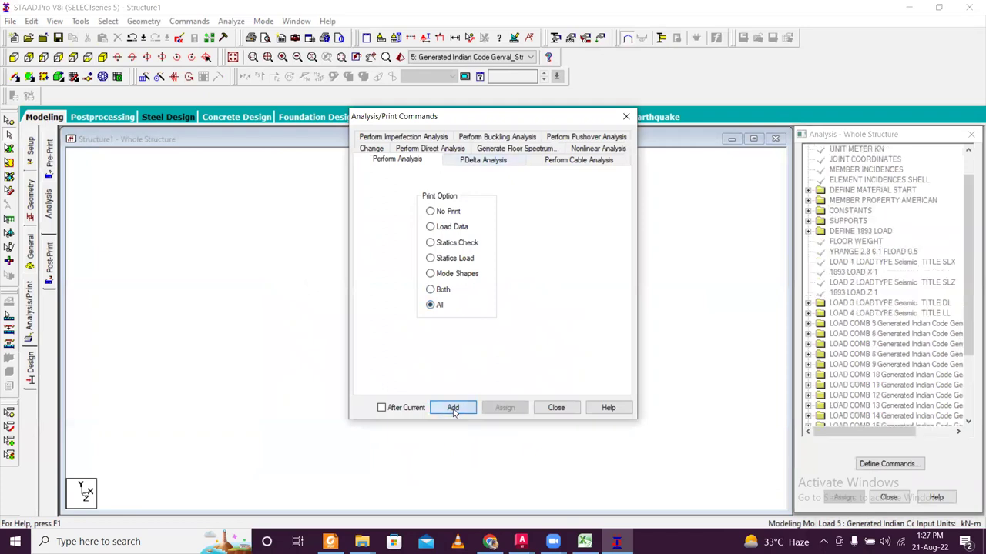
click(573, 414)
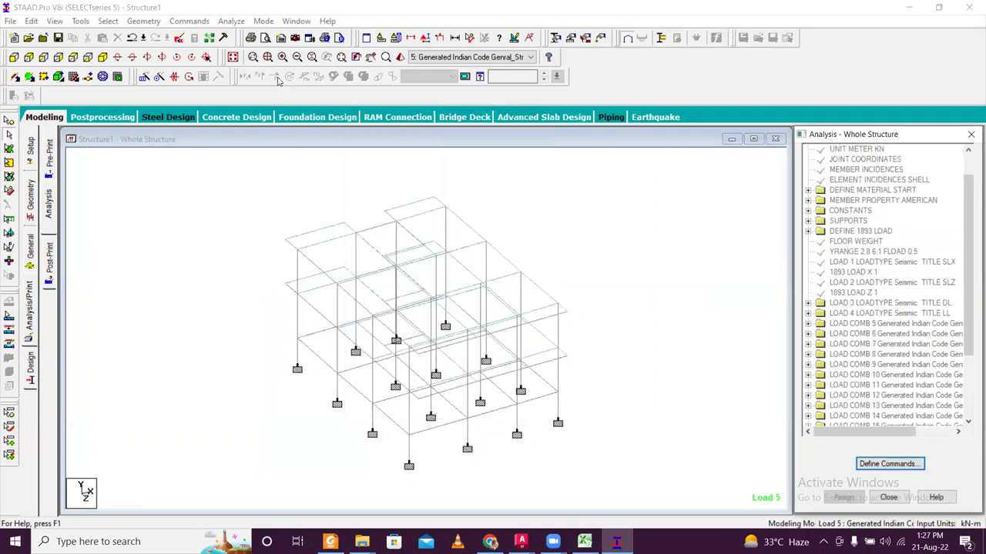
Save and run the analysis, then inspect the missing-modulus error for element 159.
click(229, 21)
click(248, 34)
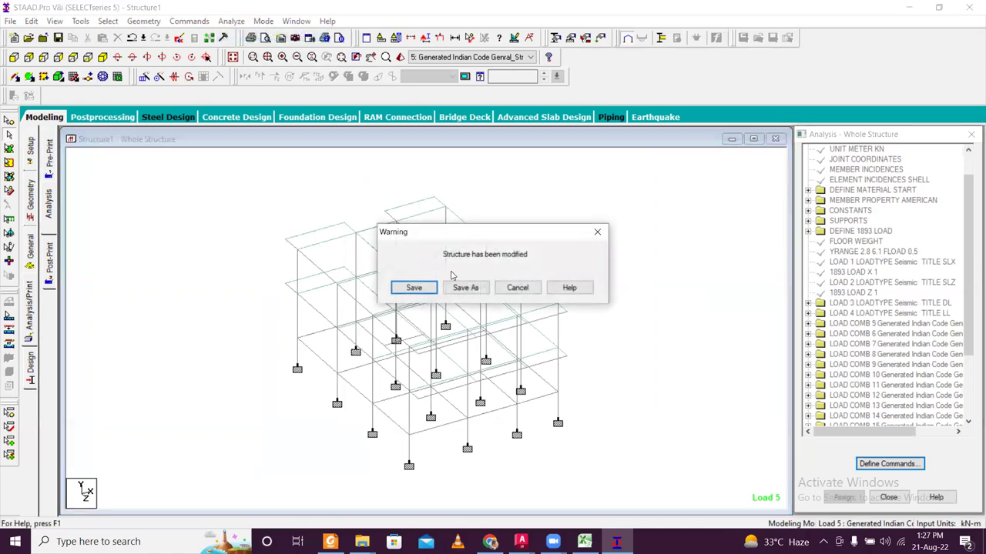
click(430, 289)
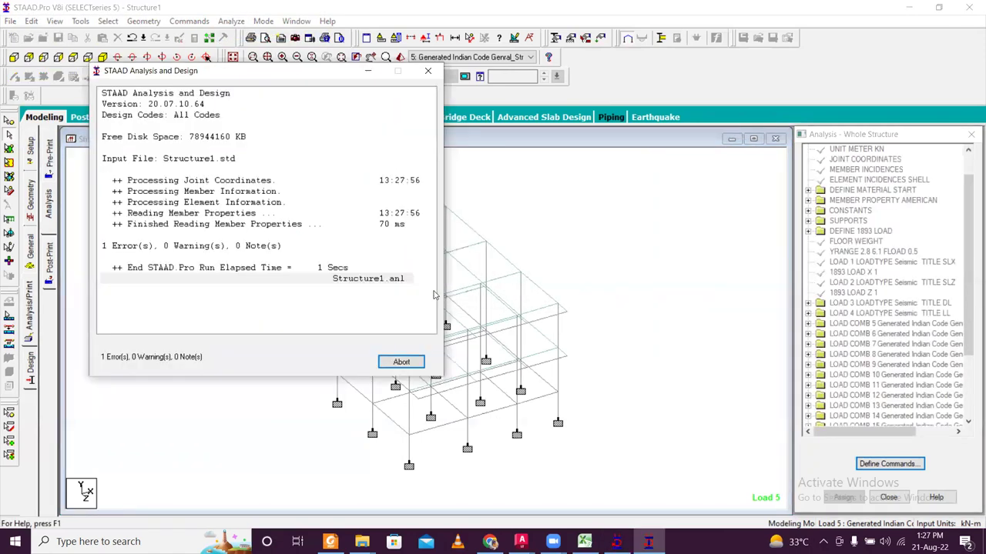
click(128, 247)
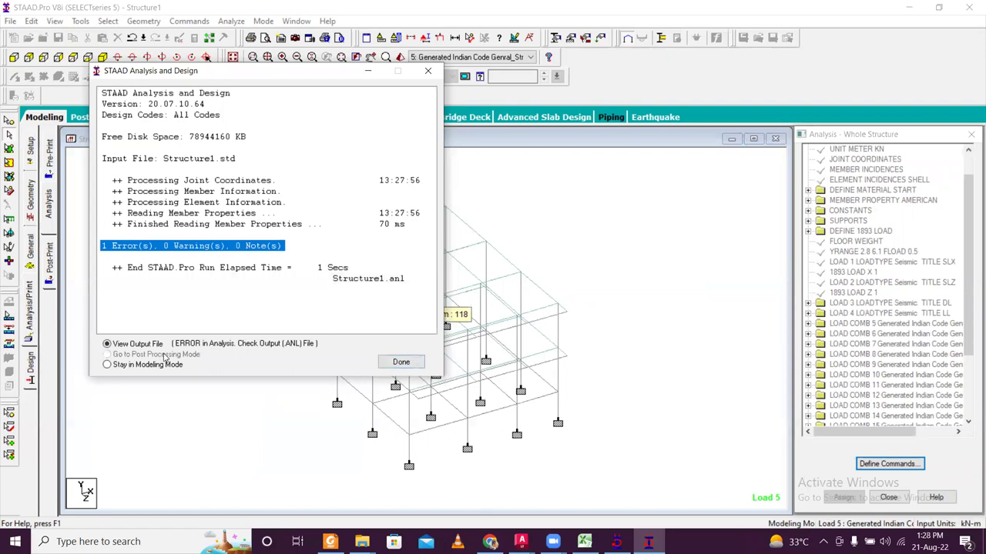
click(391, 364)
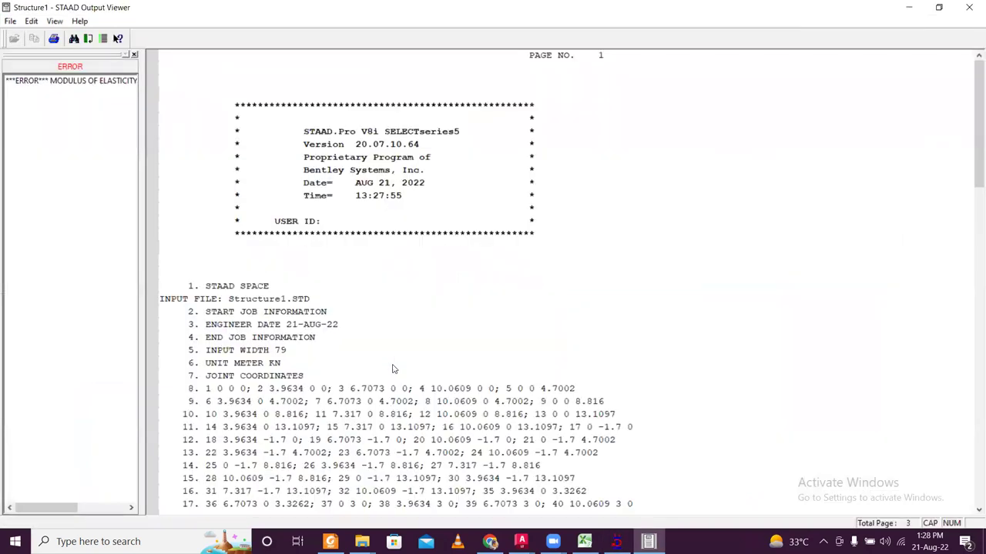
click(100, 84)
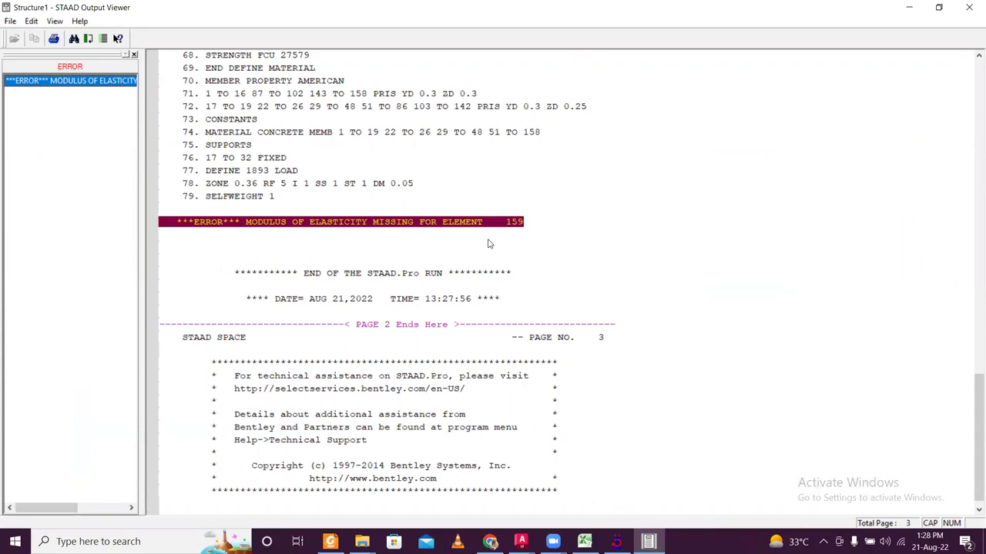
click(971, 6)
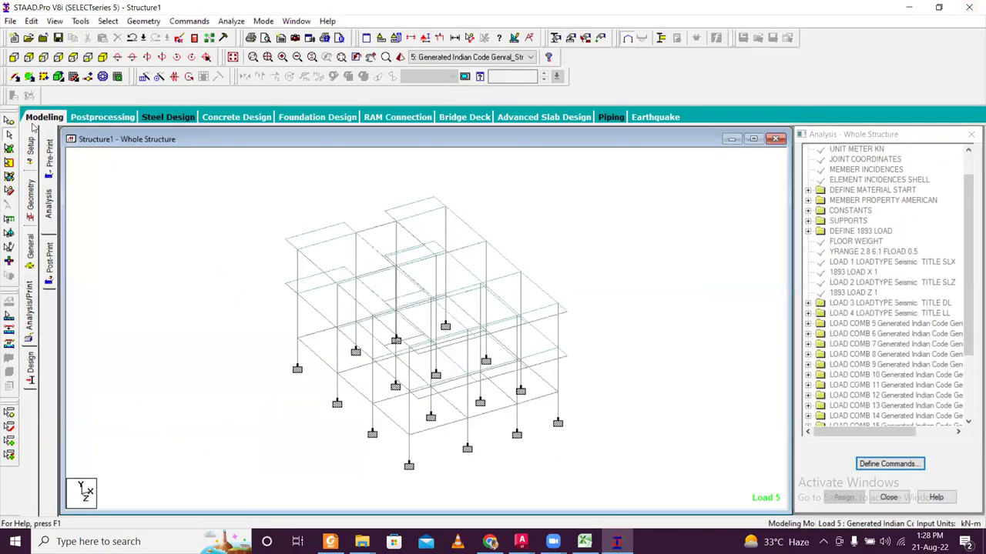
click(106, 21)
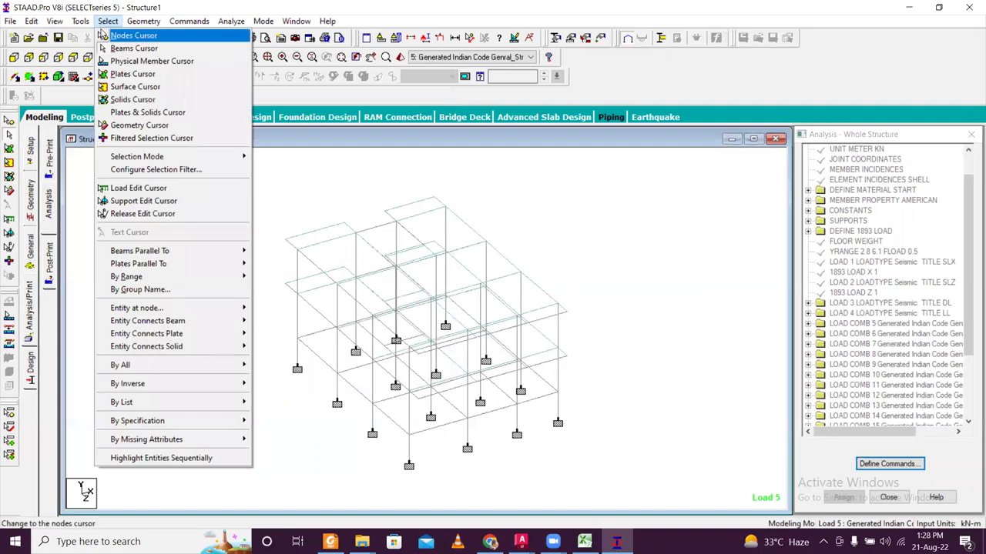
mouse_move(152, 157)
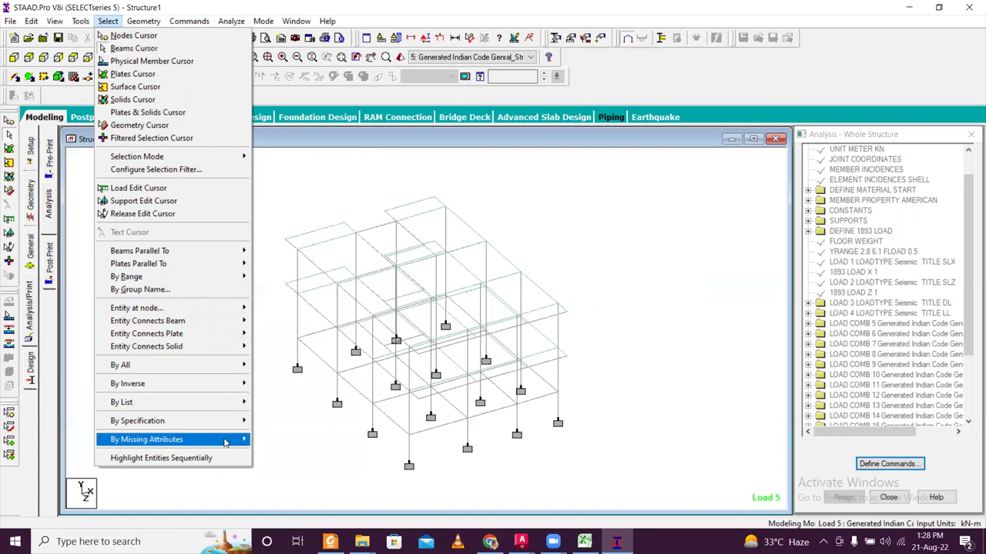
click(262, 443)
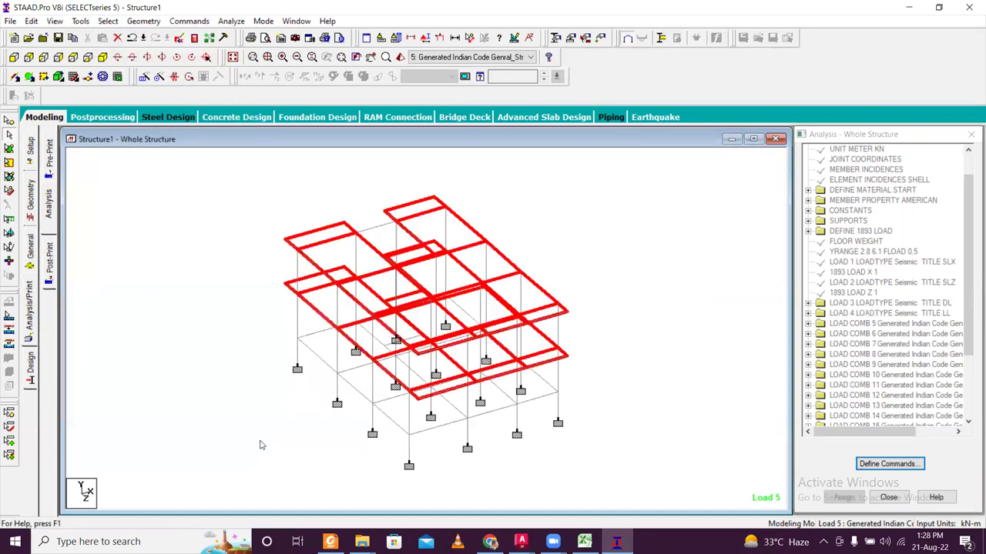
key(Right)
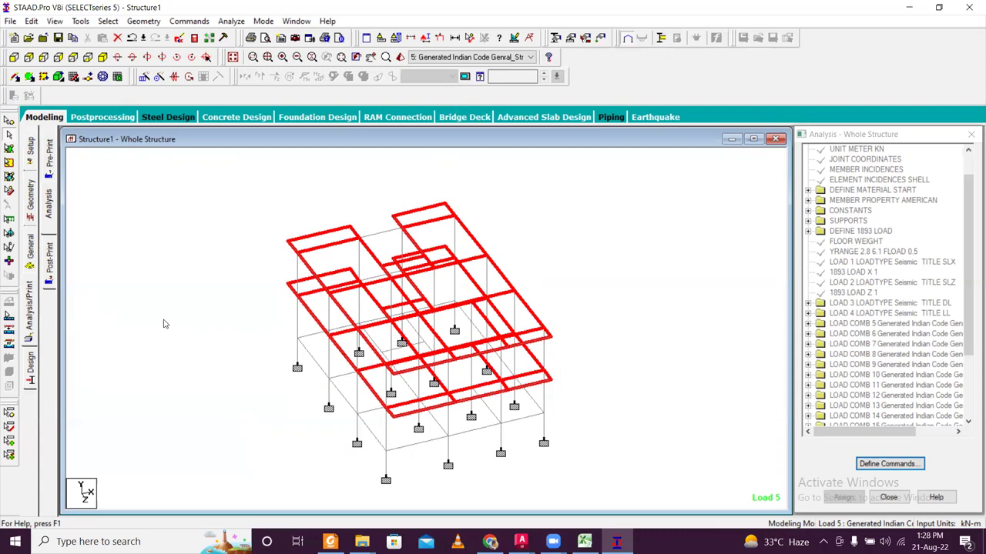
click(163, 324)
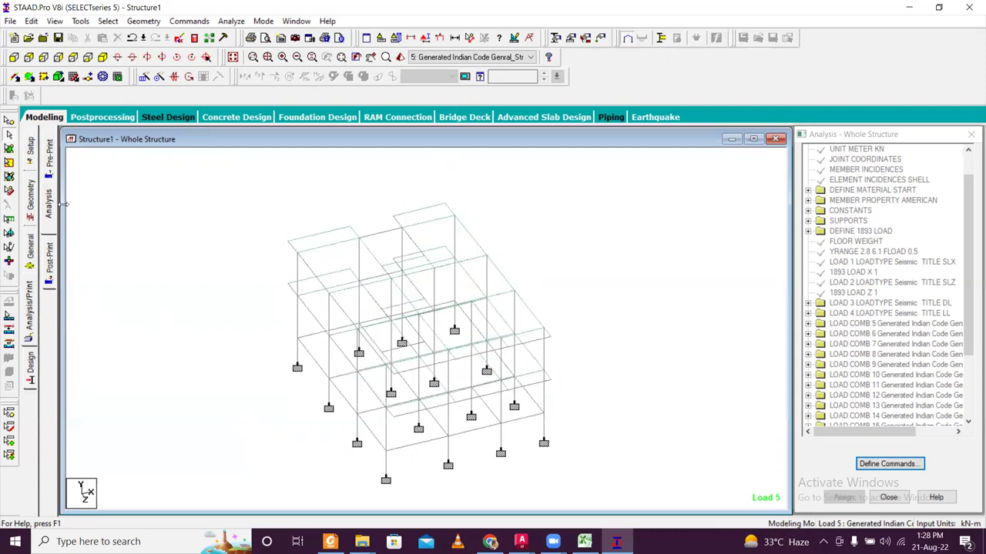
Review members using the existing 0.30x0.30 and 0.30x0.25 sections.
click(31, 265)
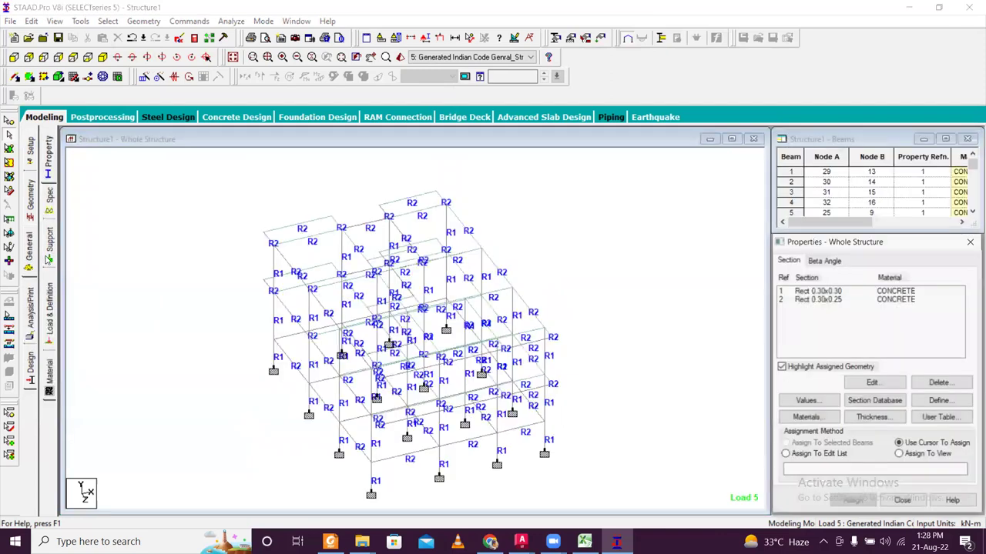
click(49, 161)
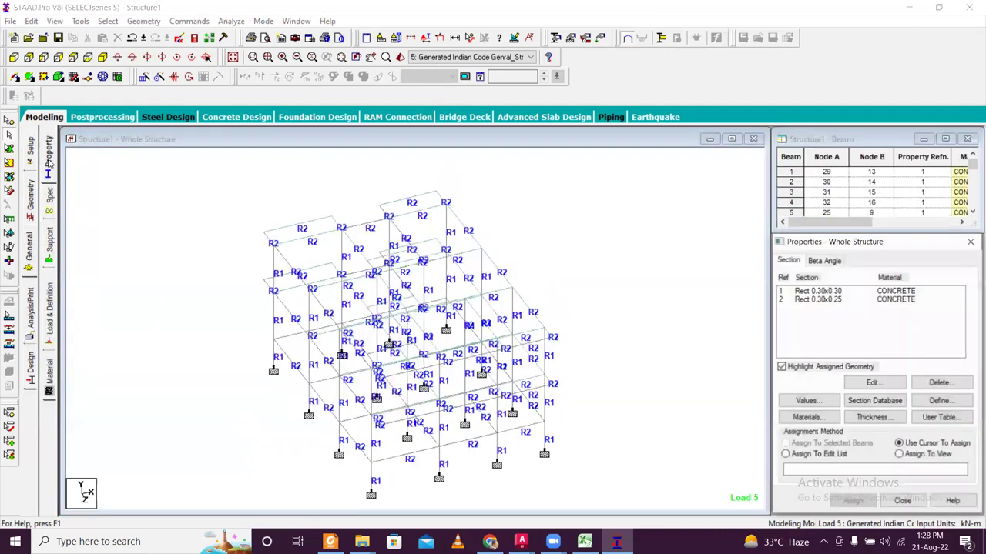
click(846, 293)
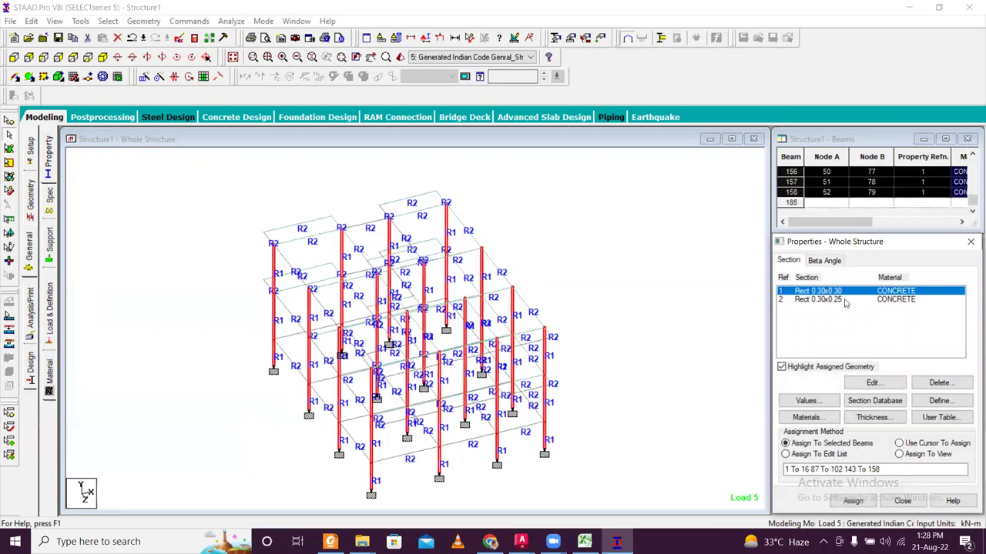
click(844, 300)
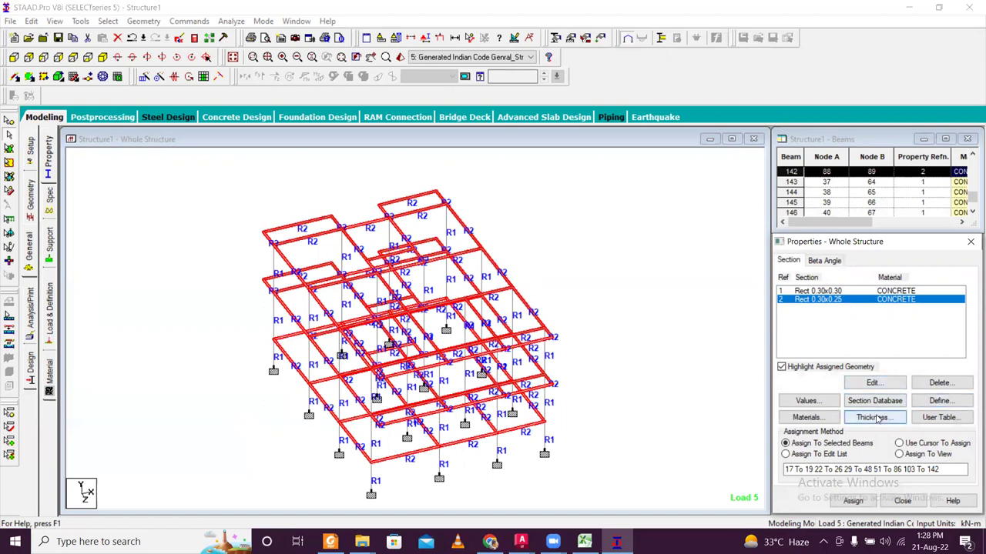
Define a new rectangular section with YD 0.35 and ZD 0.25.
click(936, 400)
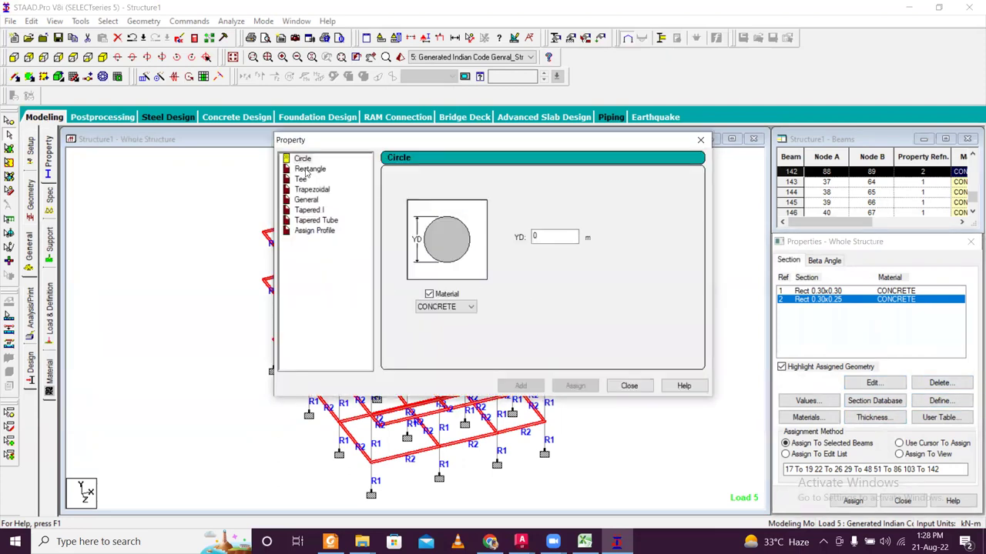
click(306, 170)
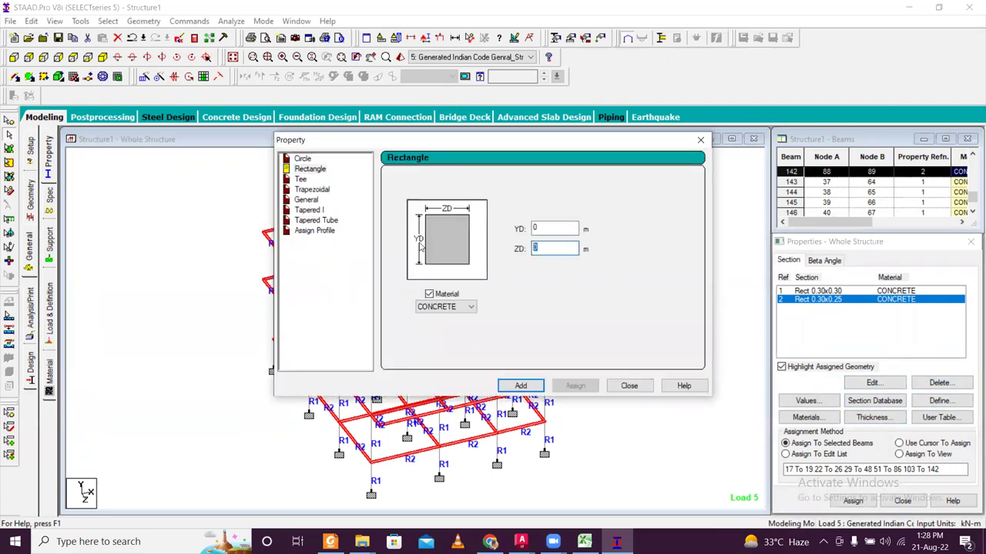
text(.25)
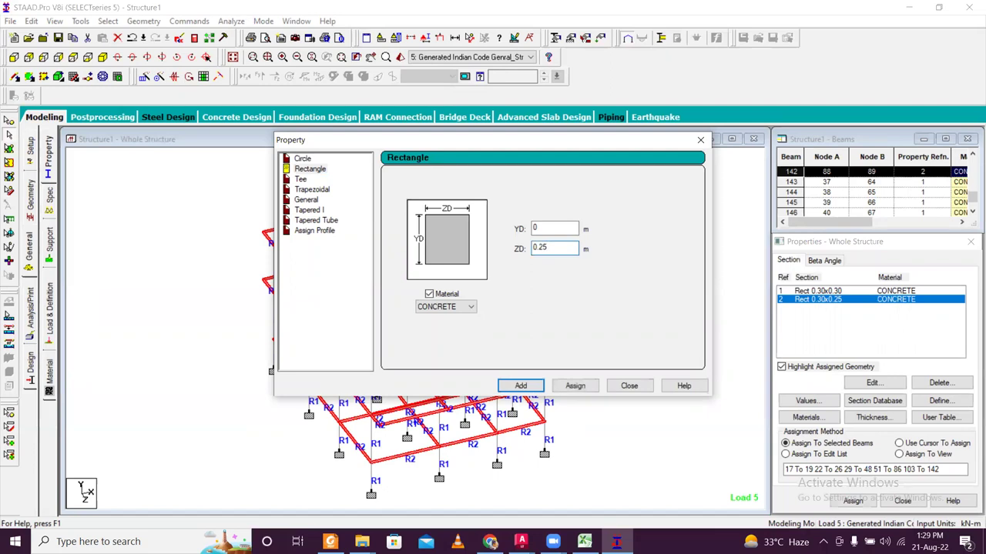
double_click(549, 228)
click(535, 386)
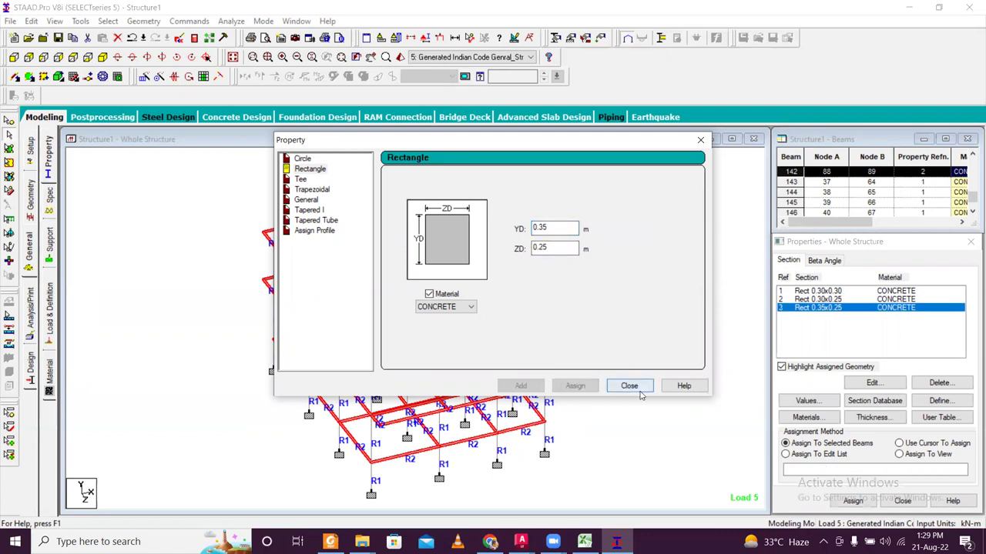
click(629, 386)
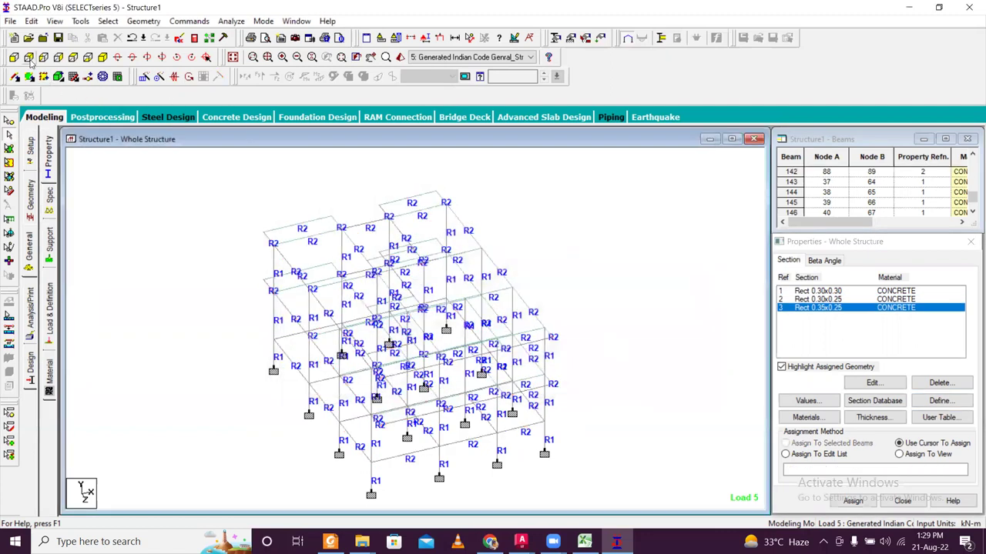
In front view, assign Rect 0.35x0.25 (R3) to the middle and top floor beams.
click(28, 57)
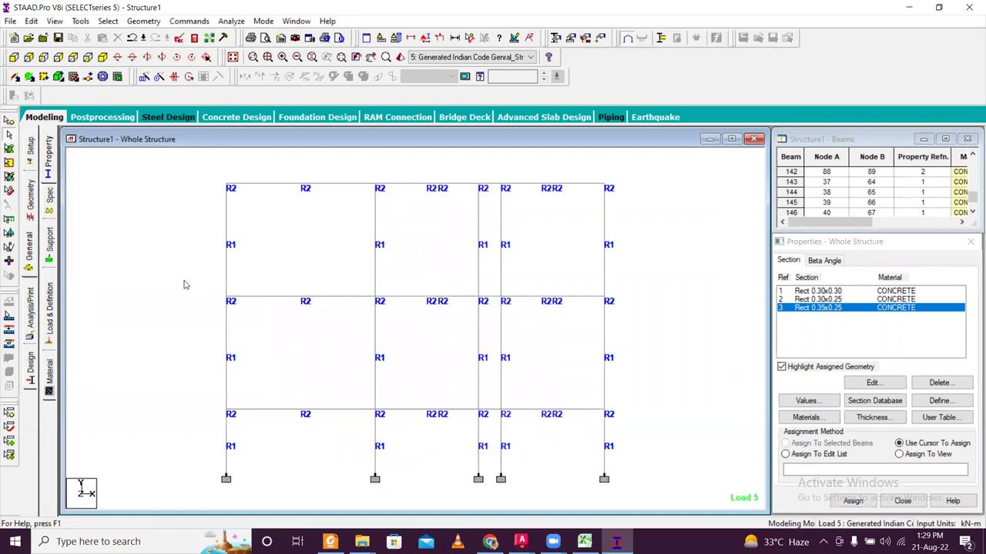
drag(185, 282, 632, 305)
ctrl+drag(184, 159, 673, 202)
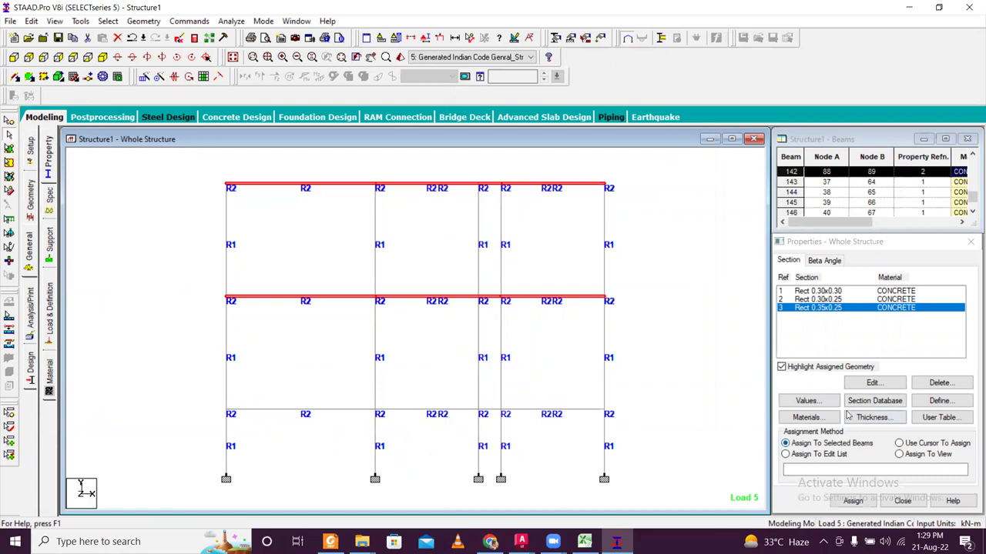
click(853, 501)
click(887, 409)
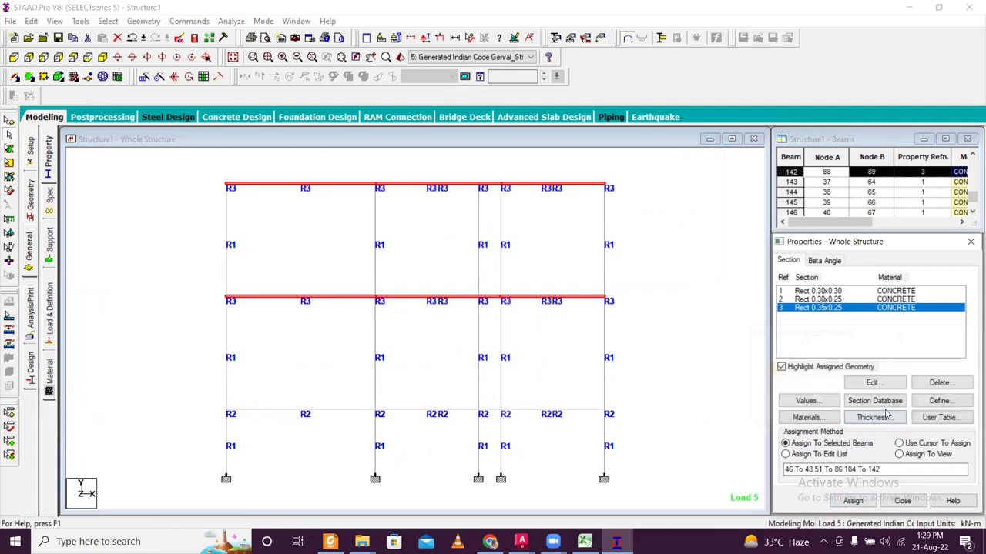
click(706, 373)
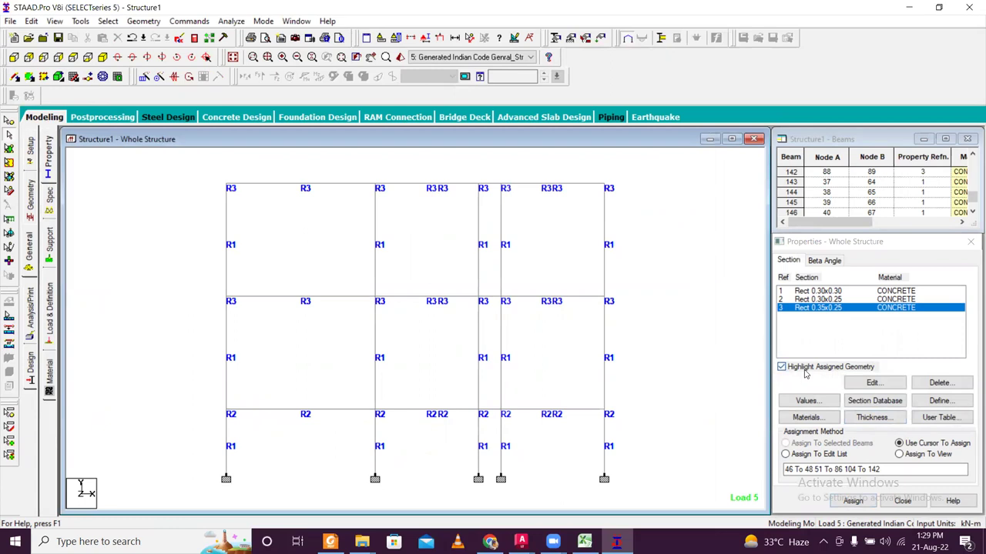
Define a 0.125 m plate thickness property.
click(944, 401)
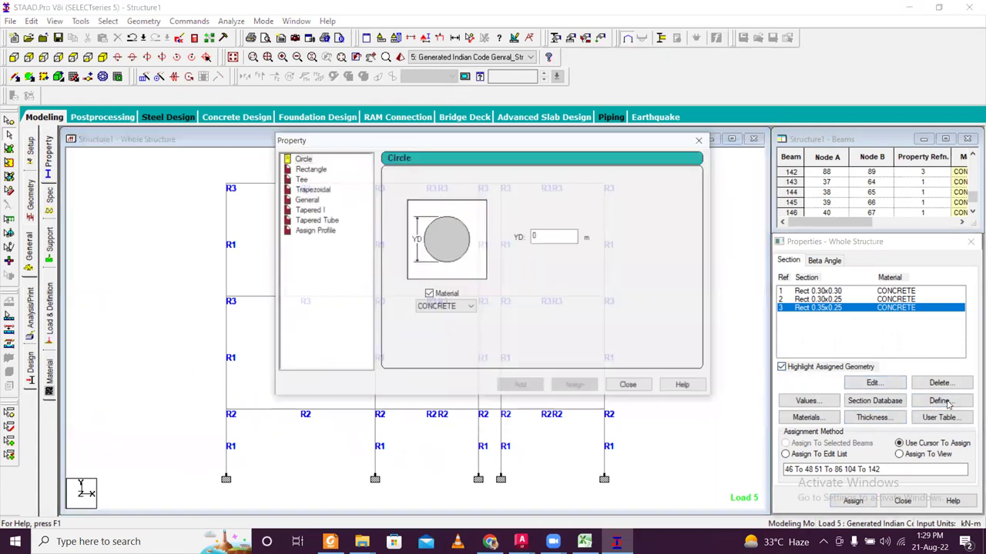
click(311, 169)
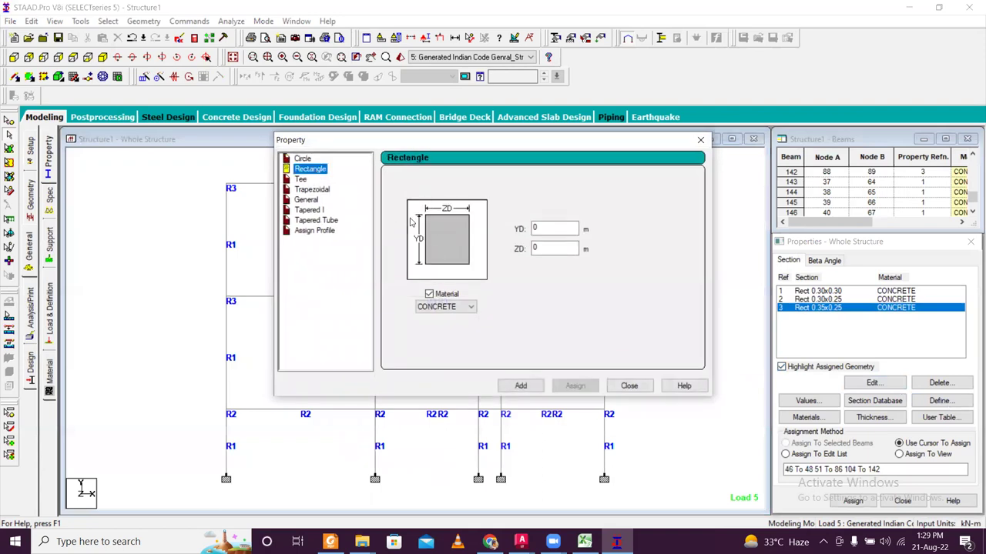
click(701, 139)
click(871, 418)
click(597, 221)
text(.125)
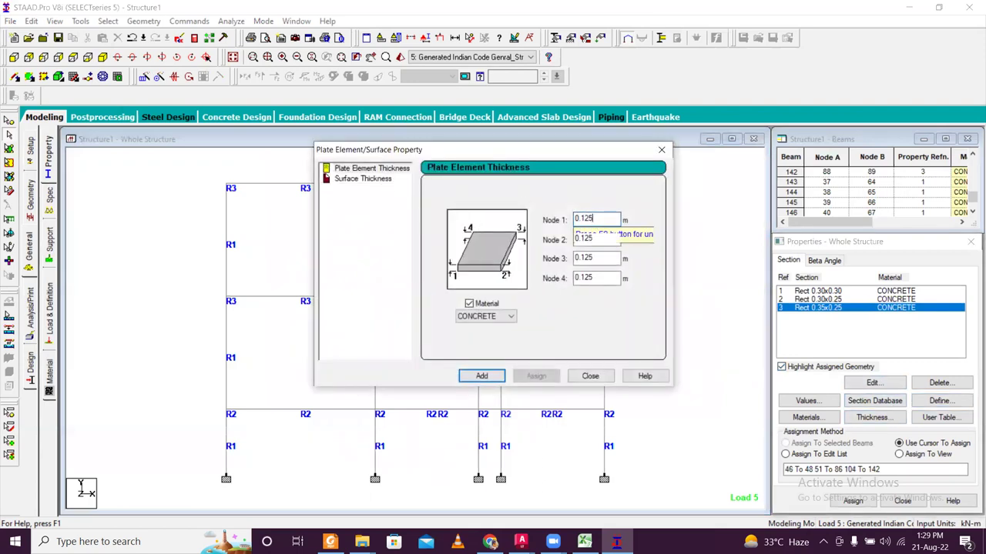
click(483, 377)
click(590, 376)
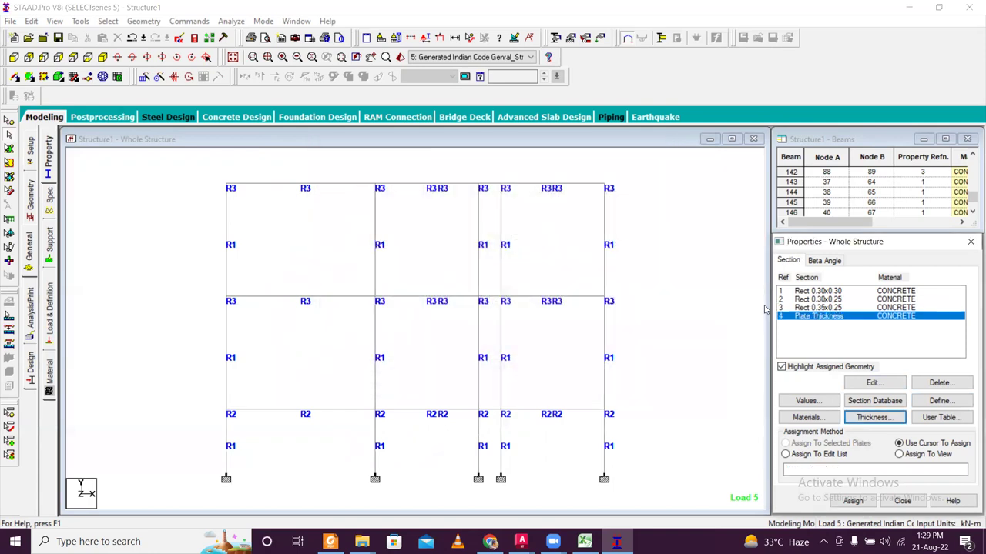
Assign the 0.125 m plate thickness to all plates in the isometric view.
click(103, 57)
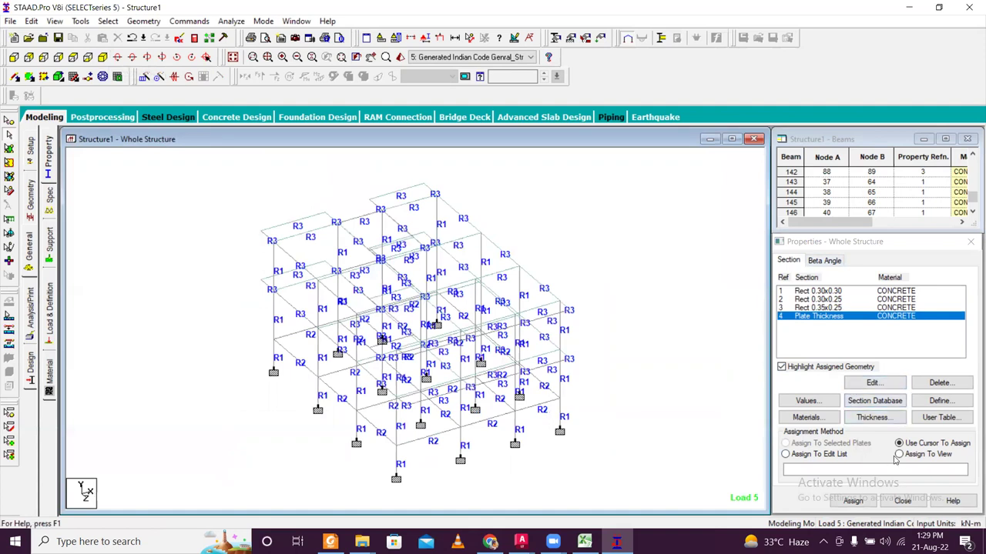
click(898, 454)
click(852, 501)
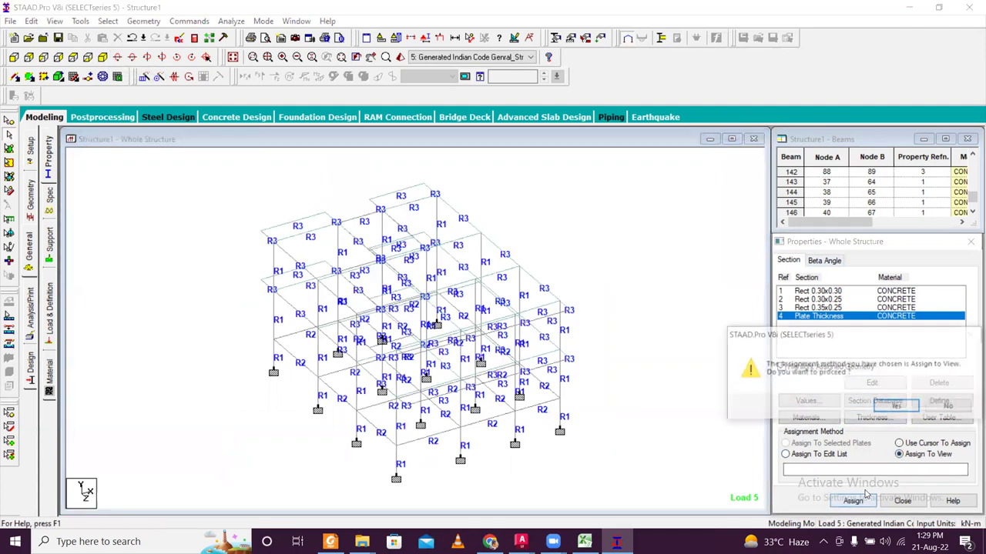
click(915, 409)
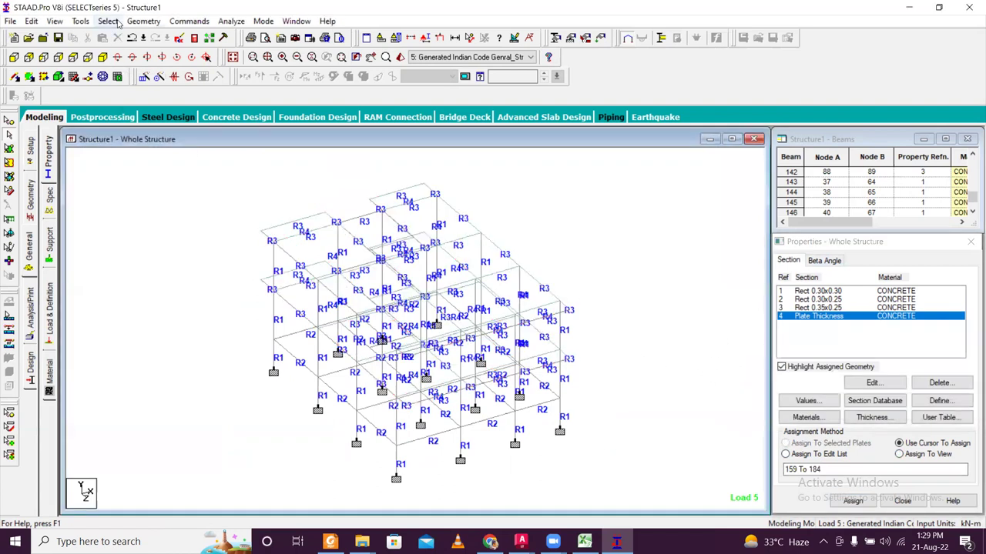
Save and rerun the analysis, finishing with 0 errors, 2 warnings and 1 note.
click(229, 22)
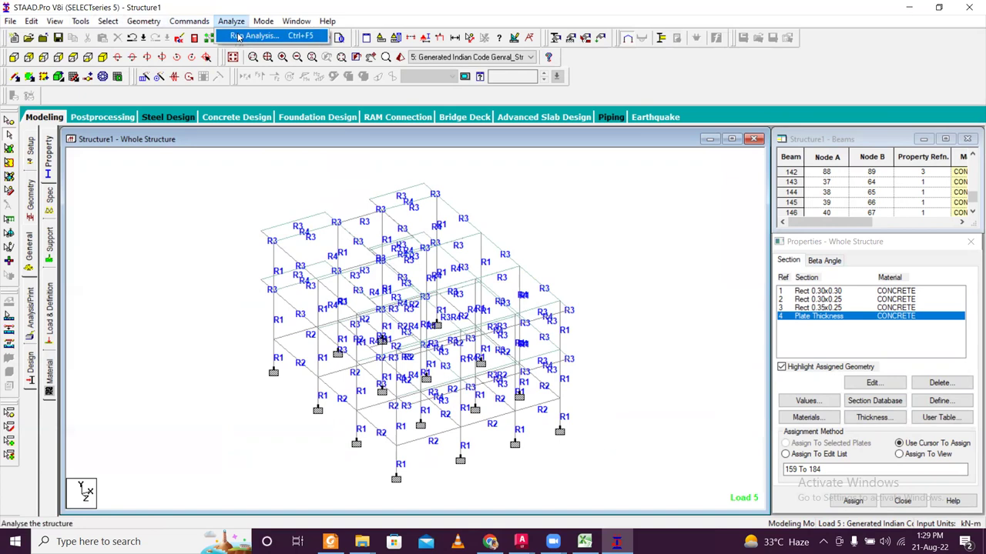
click(240, 38)
click(415, 288)
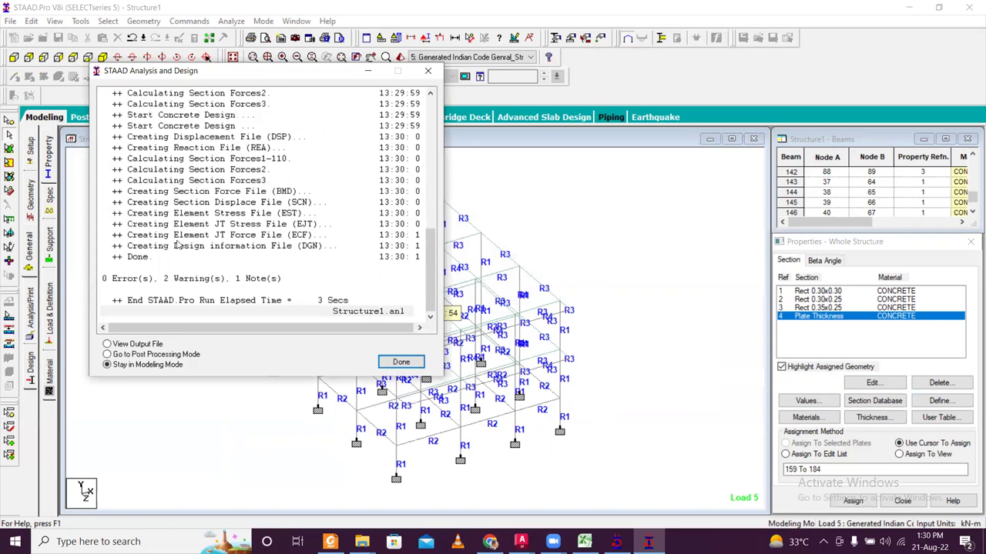
click(237, 278)
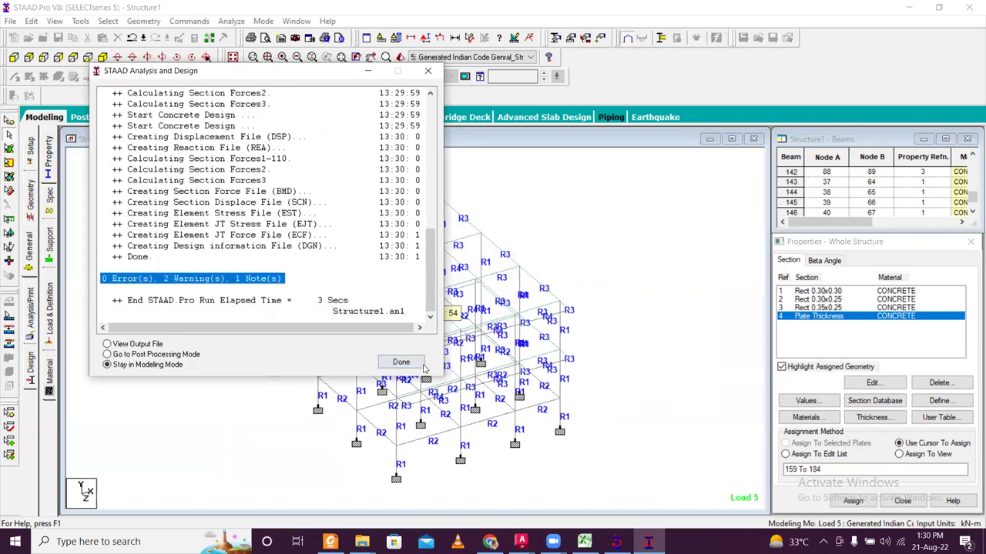
click(150, 344)
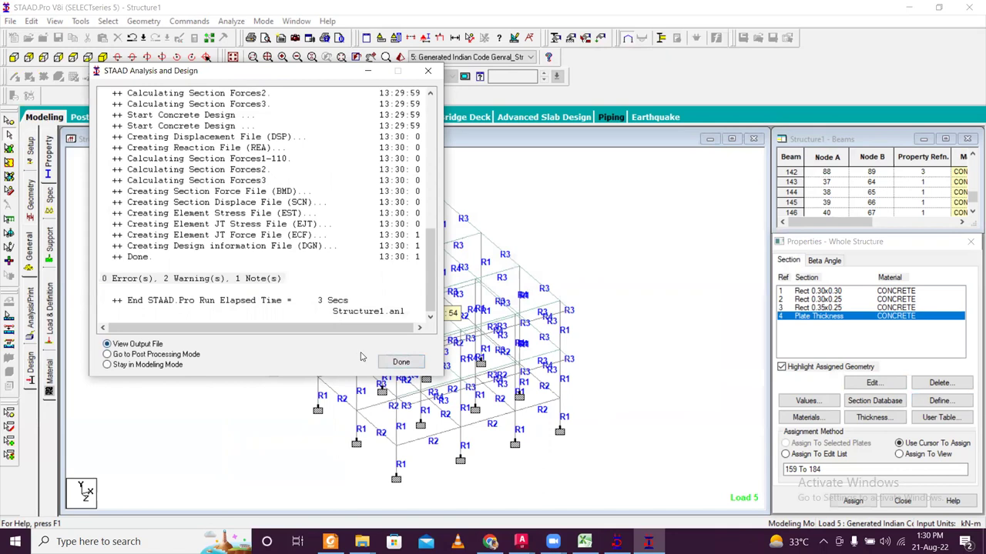
click(400, 362)
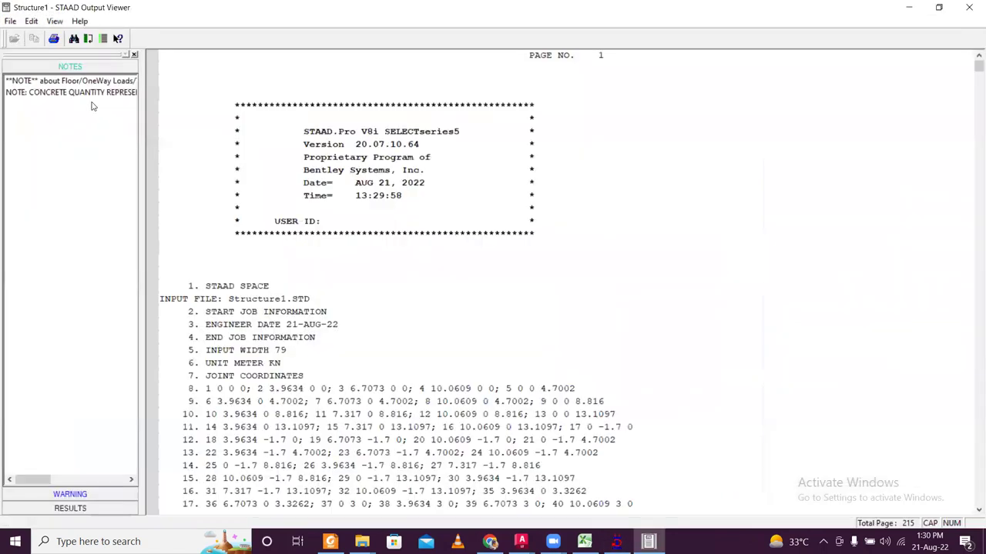
Review the concrete quantity and floor load notes, then close the Output Viewer.
click(94, 98)
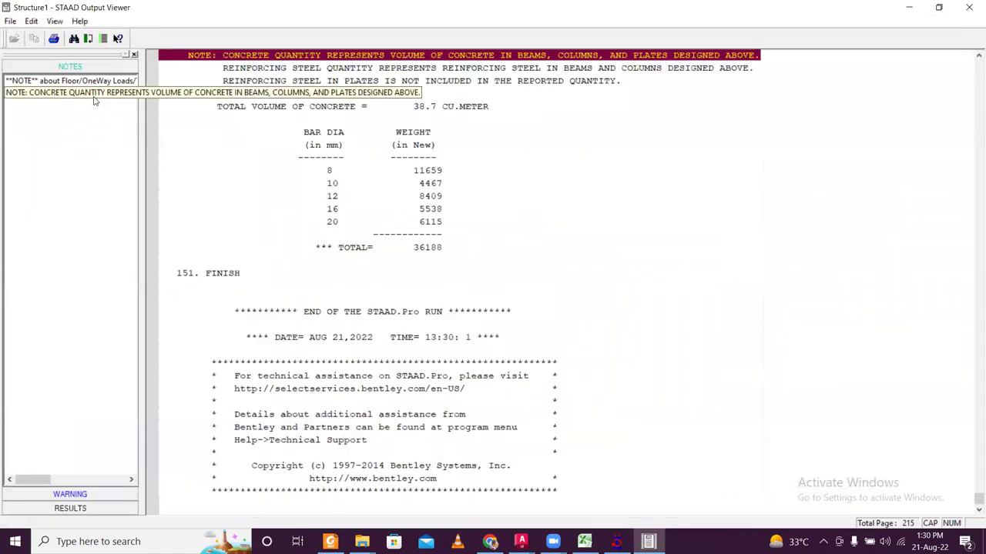
click(96, 81)
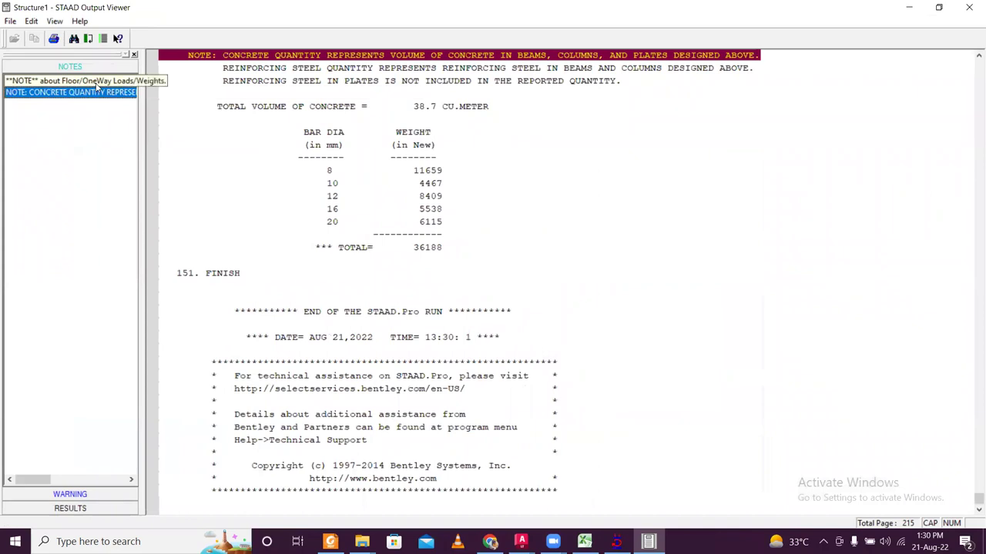
click(97, 93)
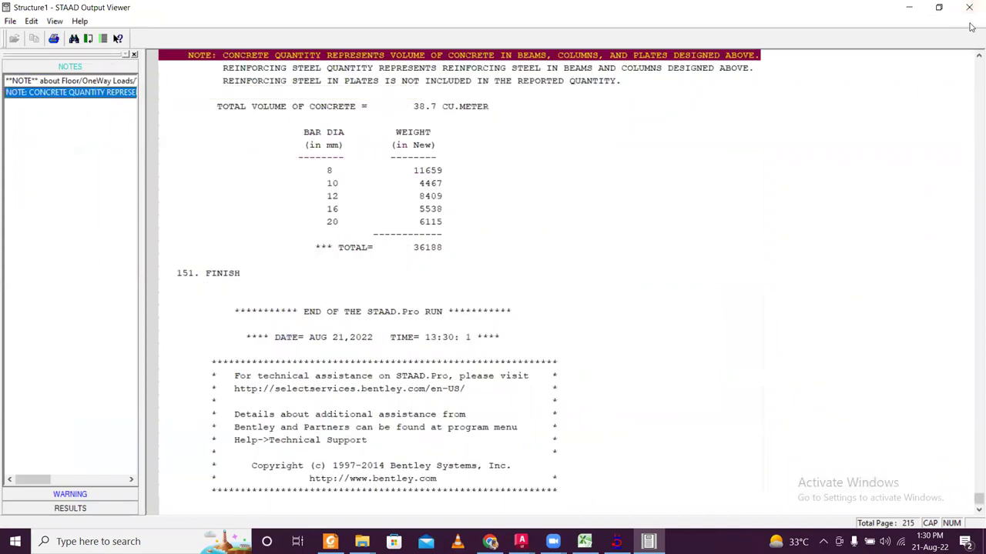
click(969, 8)
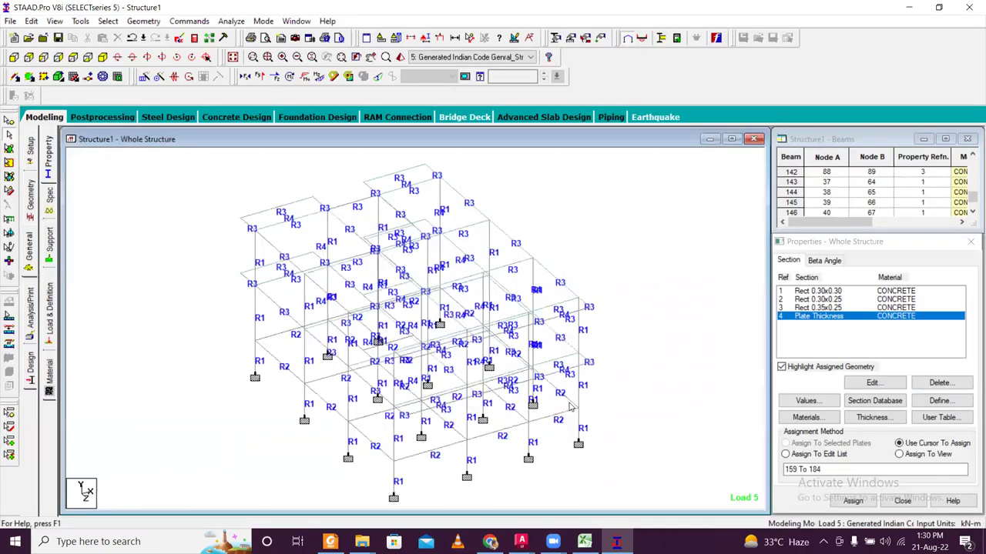
Check the concrete design results of member 90.
scroll(606, 382, up, 1)
click(603, 400)
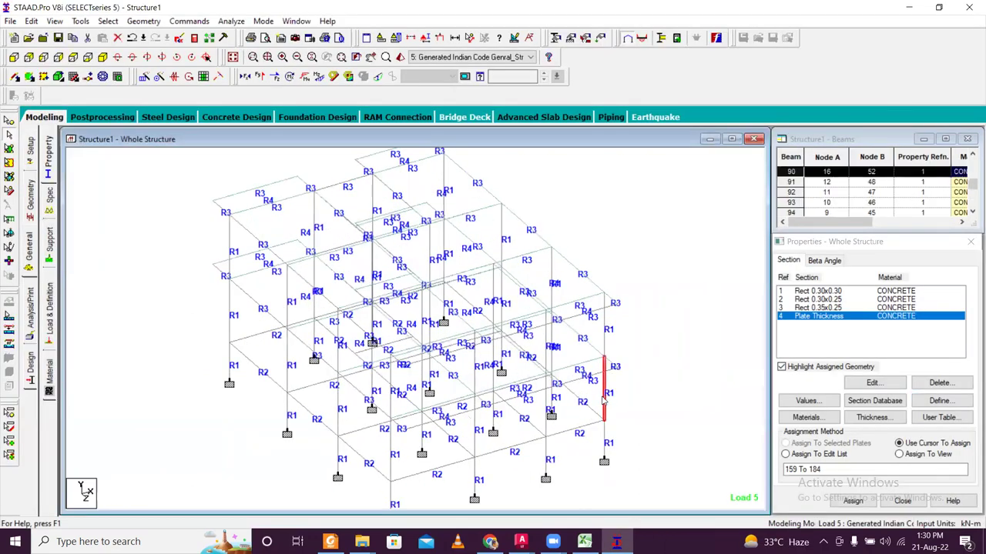
double_click(603, 400)
click(569, 148)
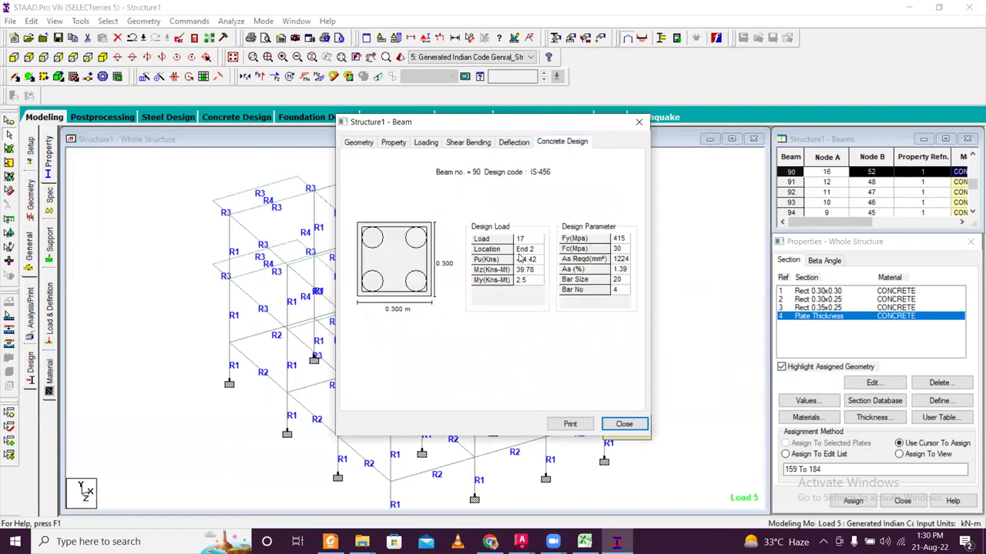
click(638, 122)
Rotate the view and check the concrete design results of column 99.
scroll(260, 354, up, 1)
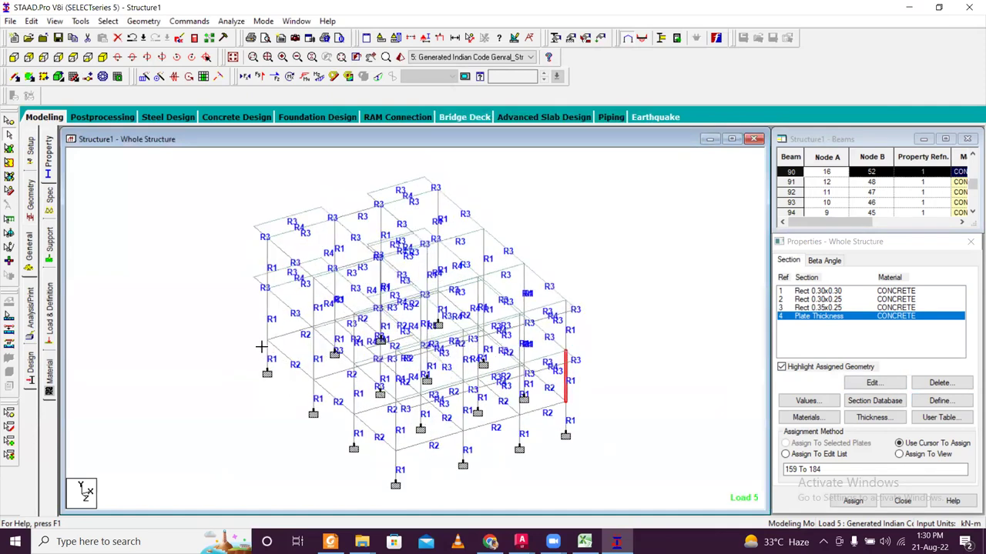
key(Left)
scroll(266, 351, up, 3)
key(Left)
key(Left)
double_click(327, 275)
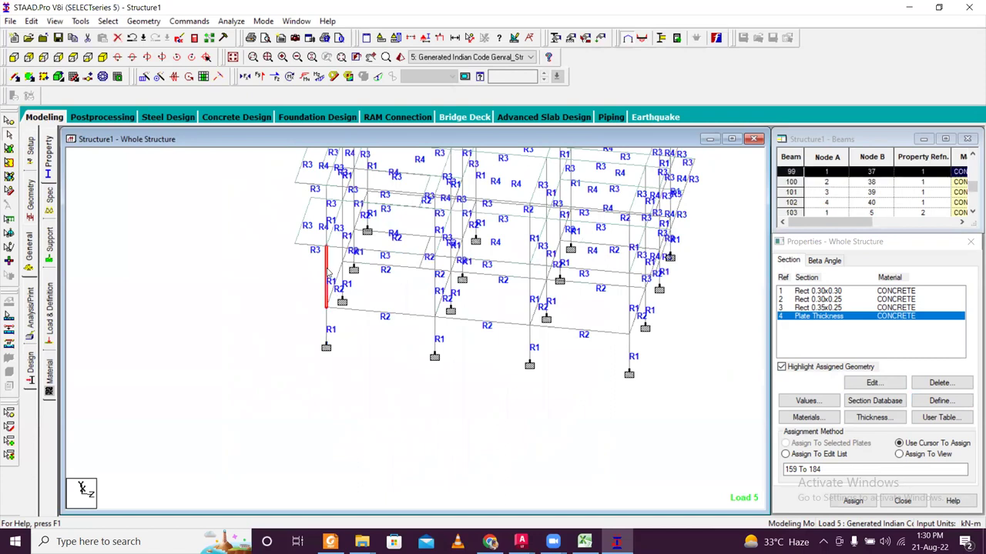
click(561, 142)
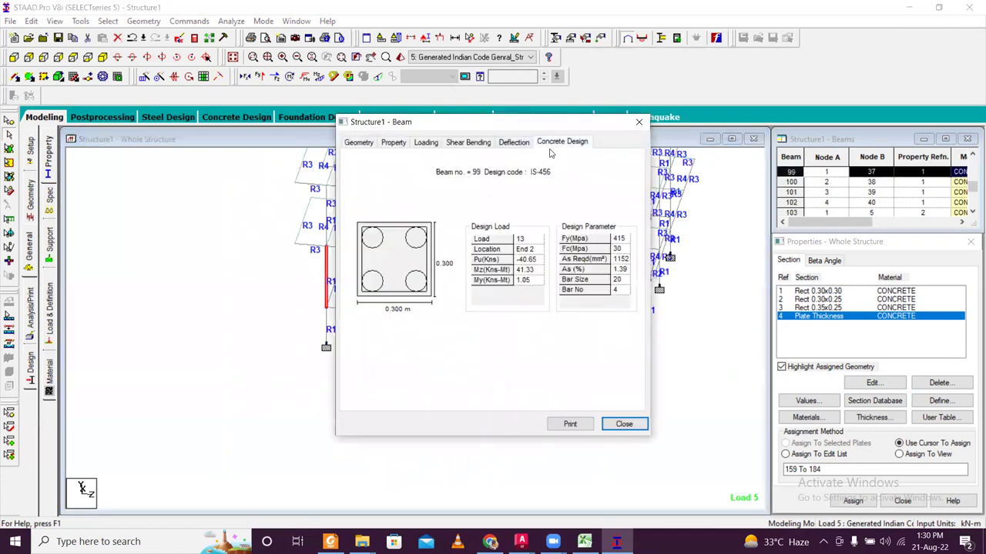
click(638, 121)
Show beam 73's design: 3#12 top and bottom bars, #8 stirrups at 125 c/c.
key(Up)
click(398, 259)
double_click(398, 260)
click(563, 142)
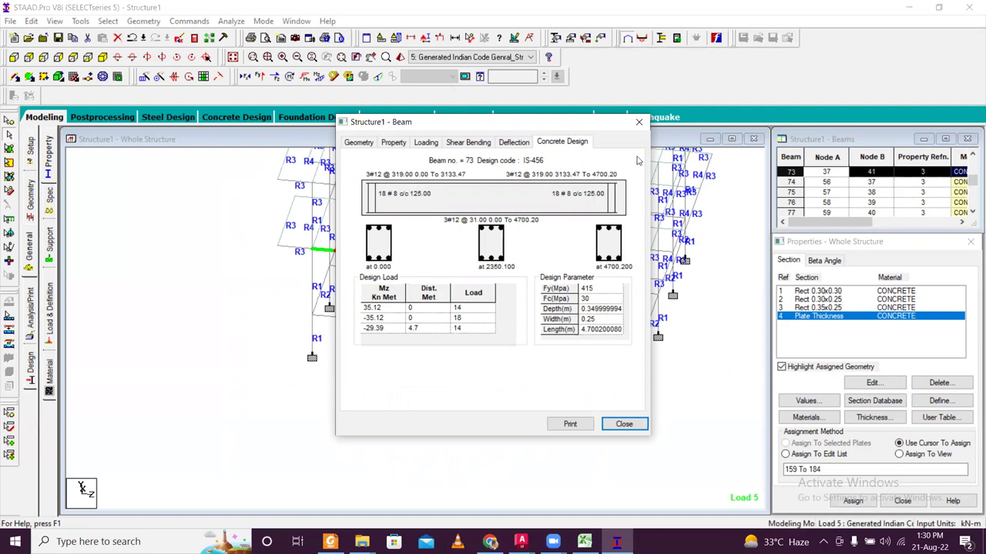
Close beam 73's details, then check the concrete design results of beams 32 and 63.
click(638, 122)
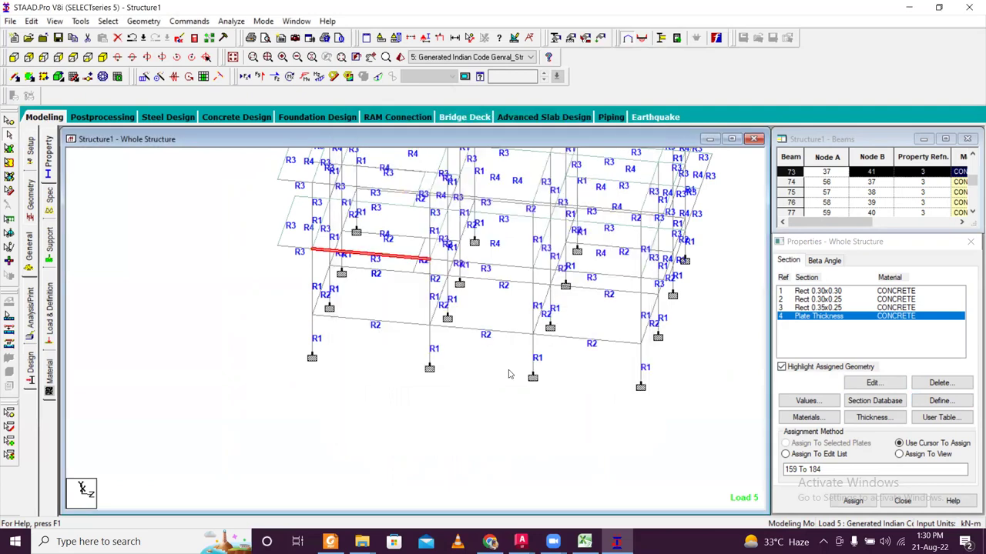
double_click(467, 227)
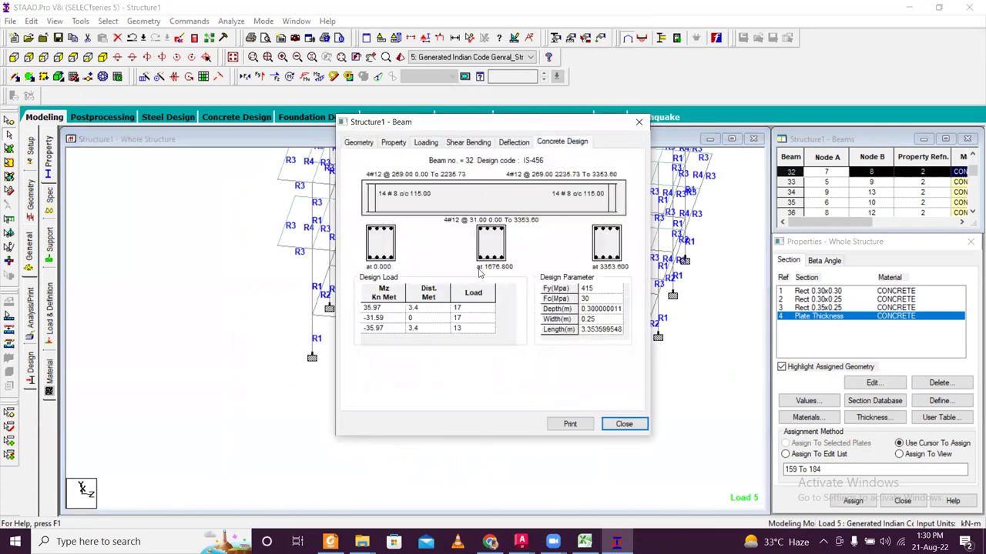
click(638, 121)
scroll(475, 378, down, 4)
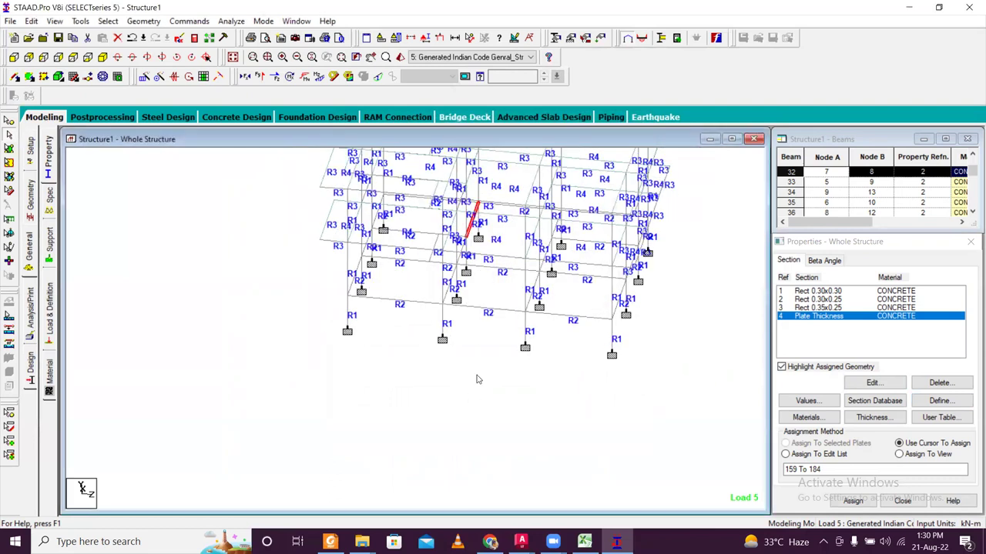
double_click(410, 310)
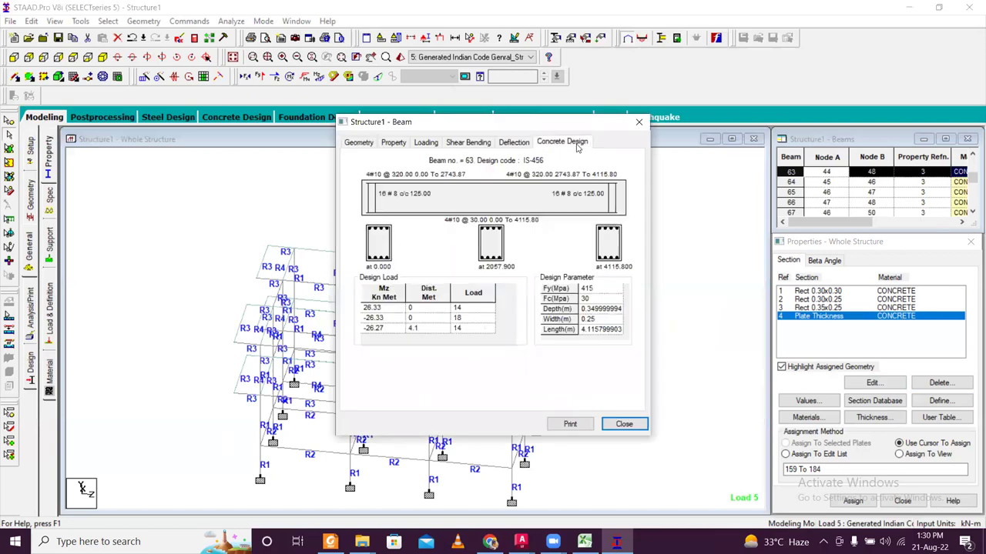
click(639, 123)
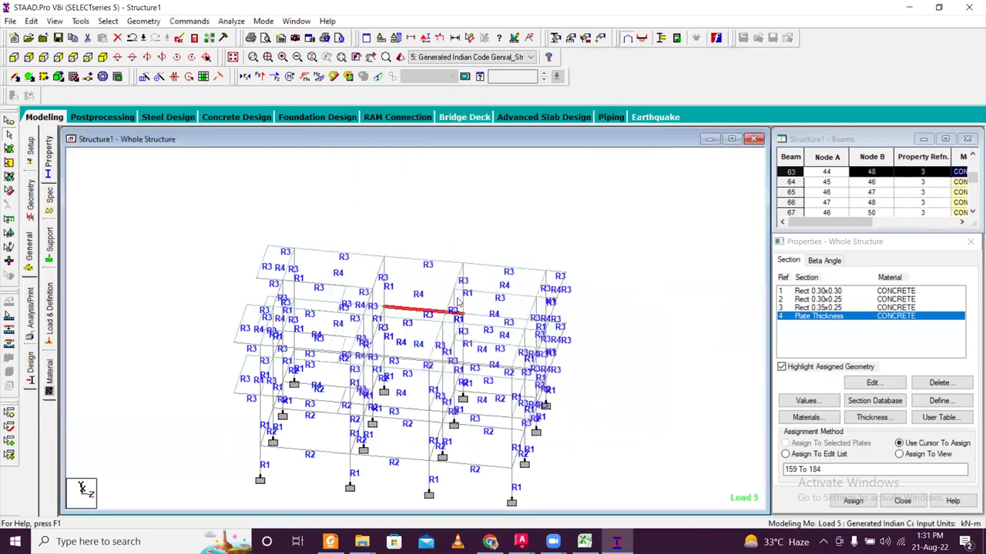
Review beam 115's design (2#12 top and bottom, #8 stirrups at 125 c/c) and restore the isometric view.
double_click(376, 280)
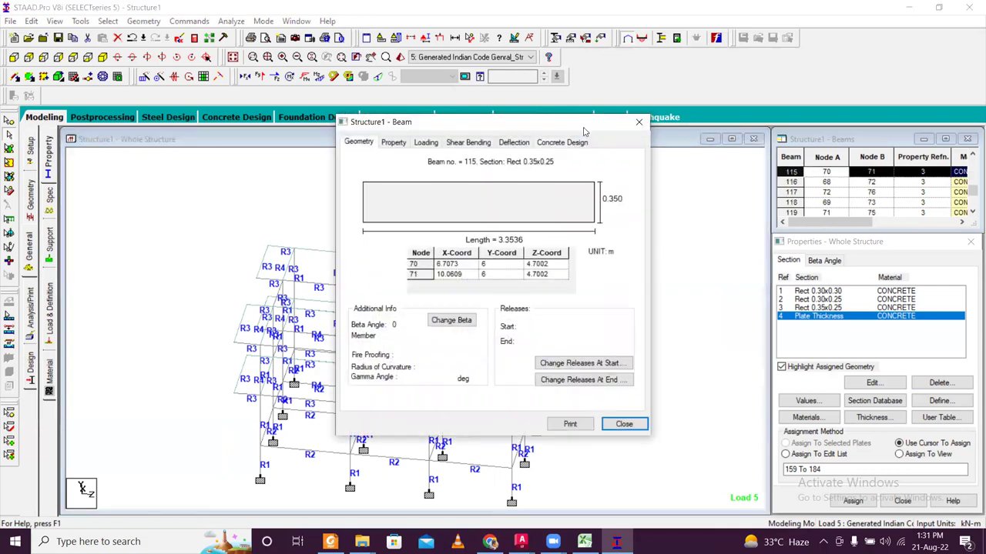
click(566, 142)
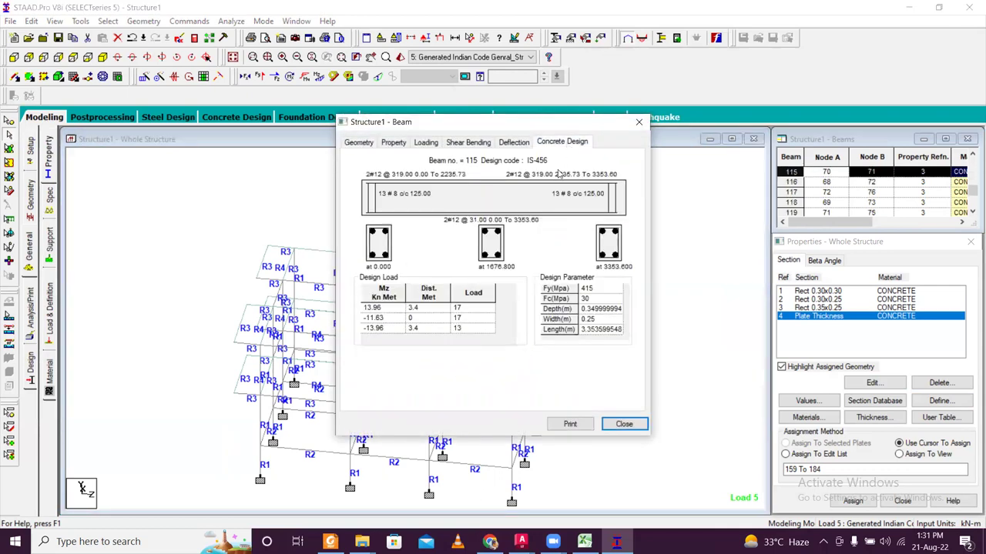
click(638, 121)
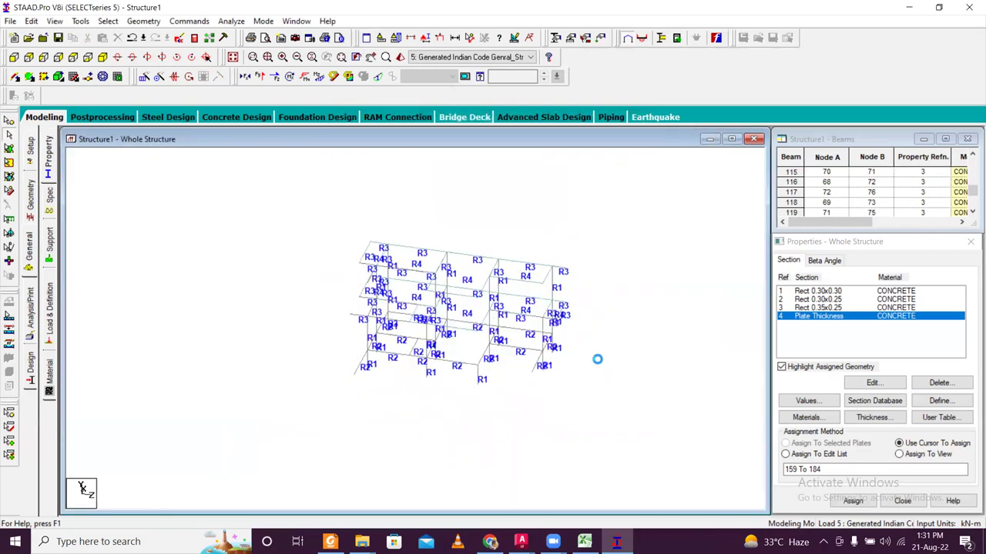
key(Right)
key(Right)
key(Right)
key(Right)
key(Right)
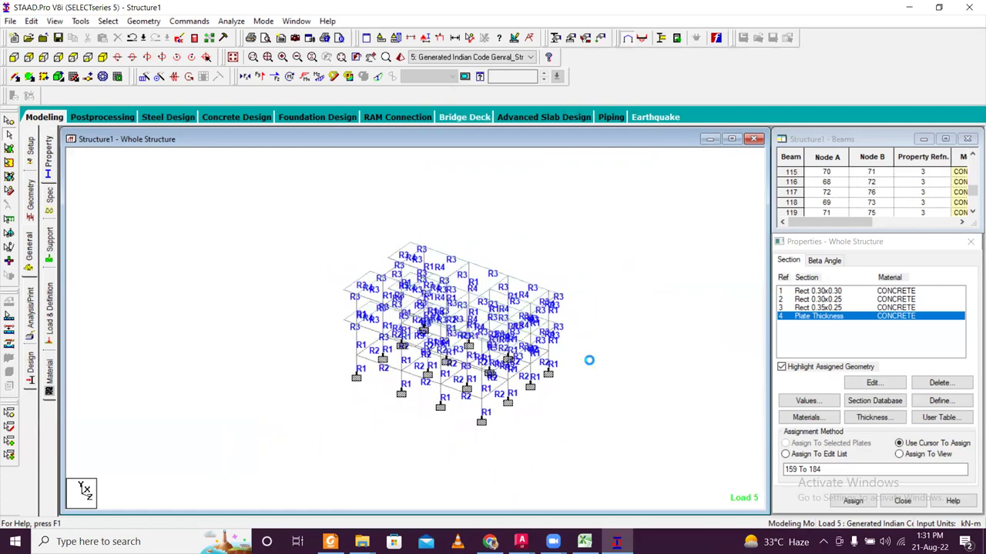
scroll(454, 412, up, 3)
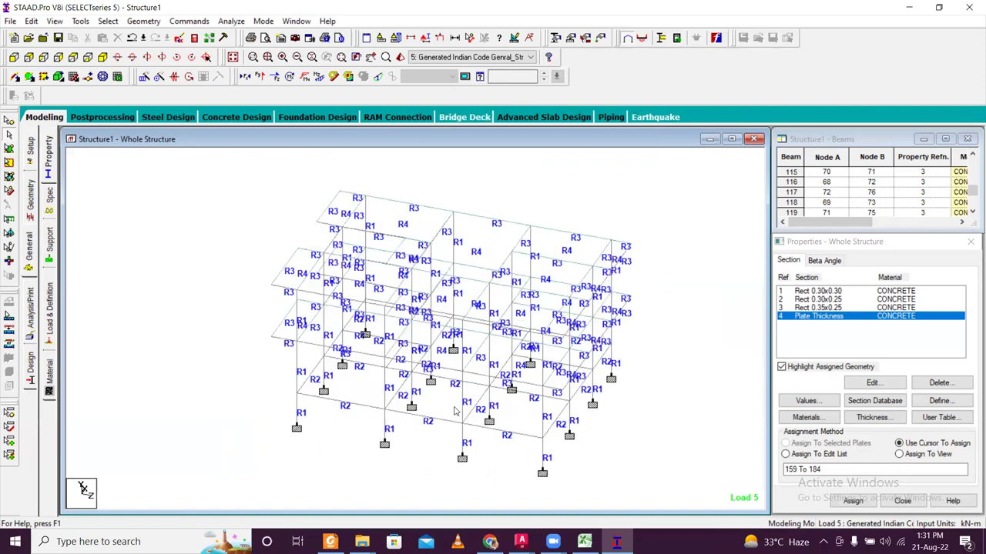